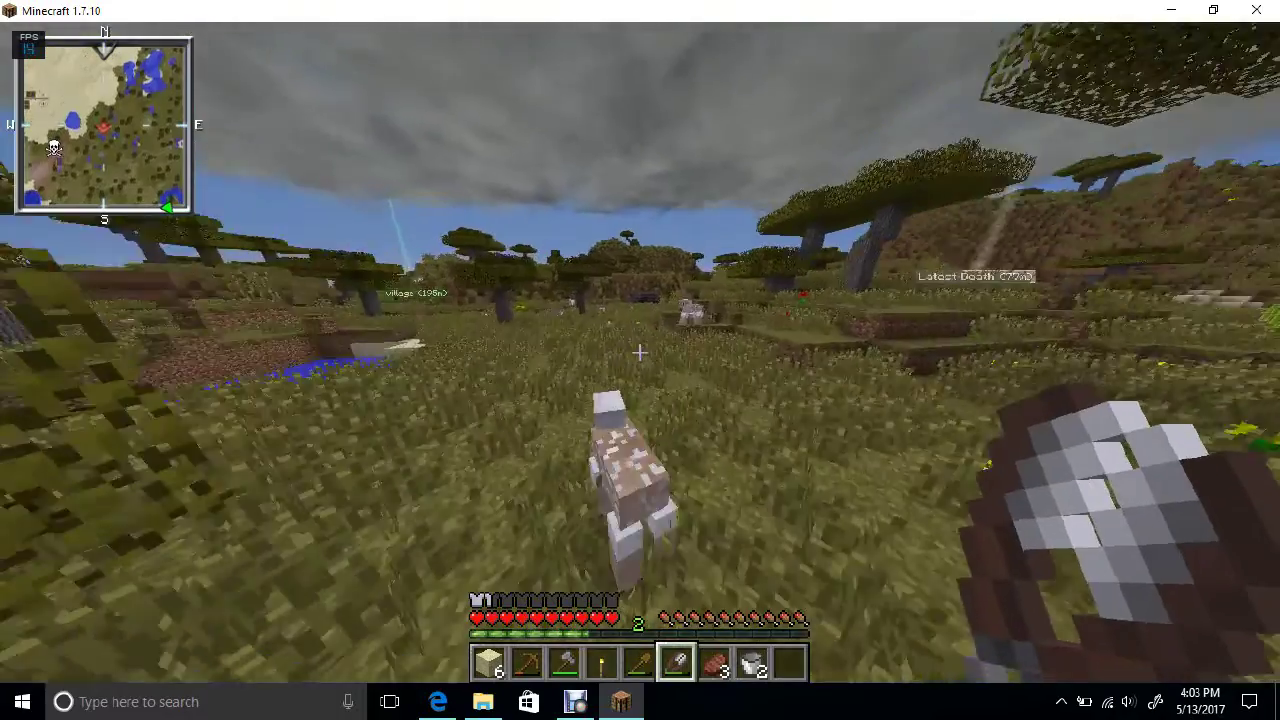
Walk across the savanna past the Latest Death waypoint to the wooden house beside the crop field.
key("w")
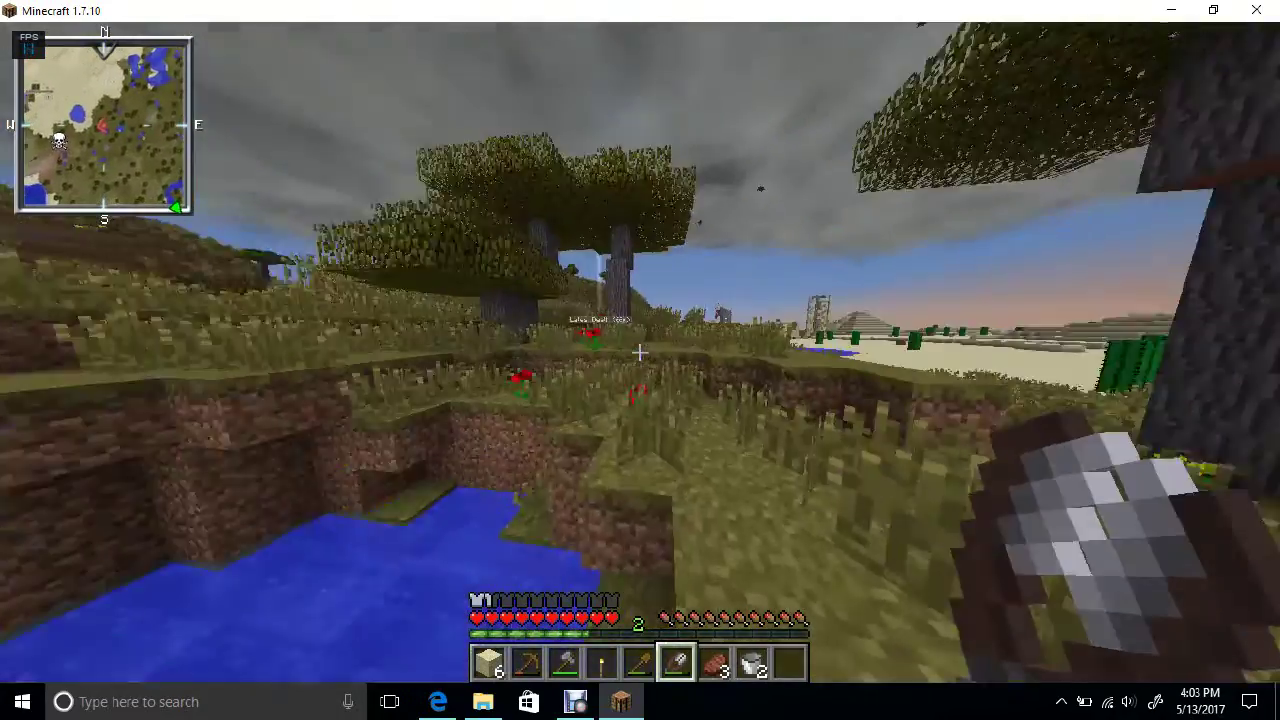
key("w")
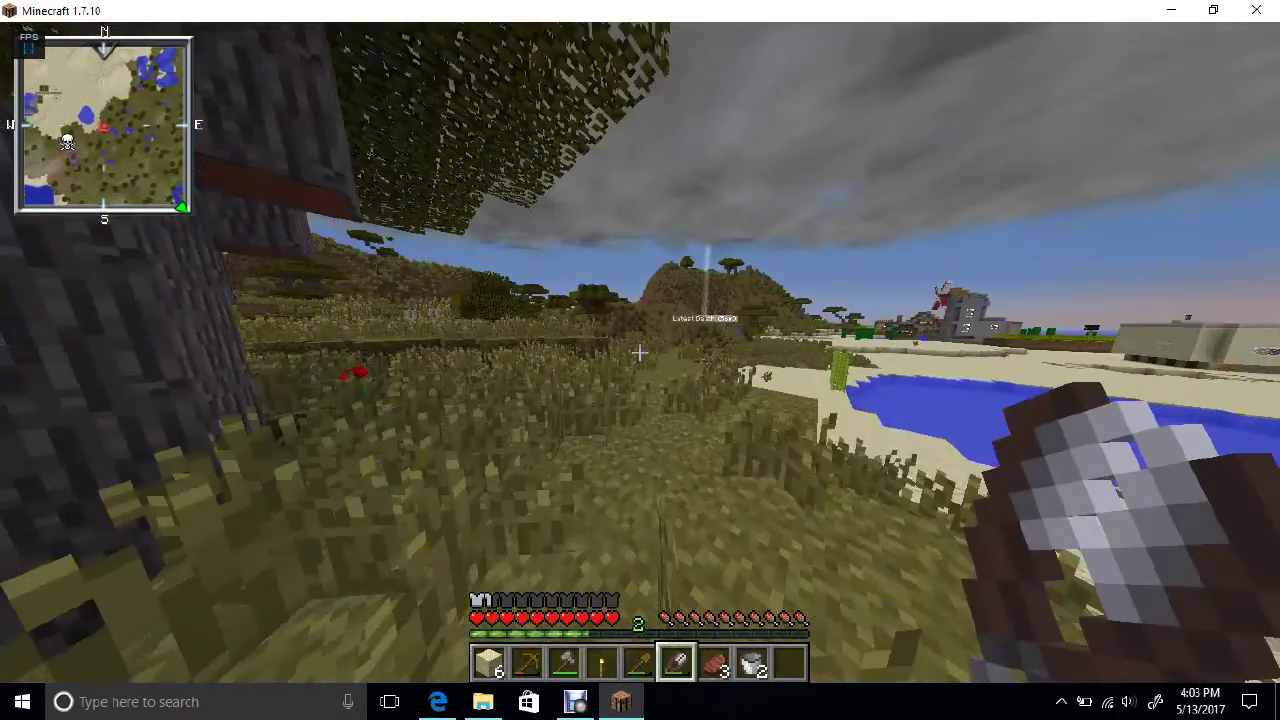
key("w")
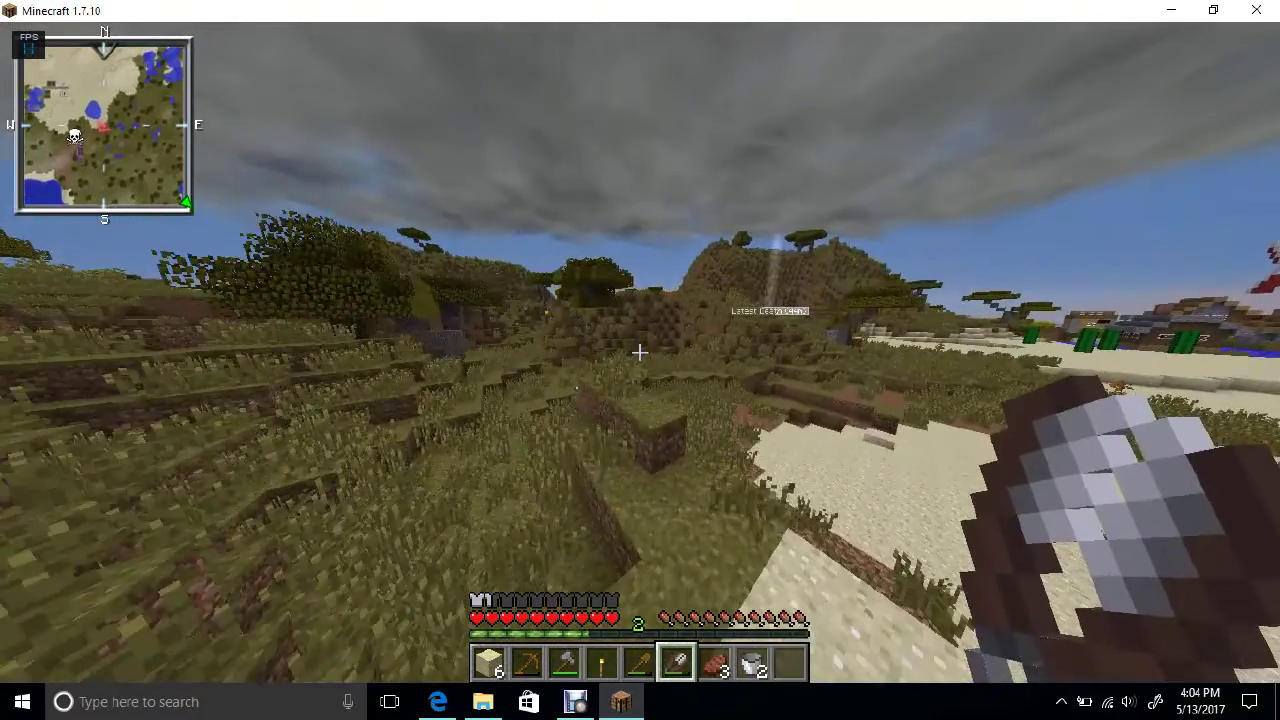
key("w")
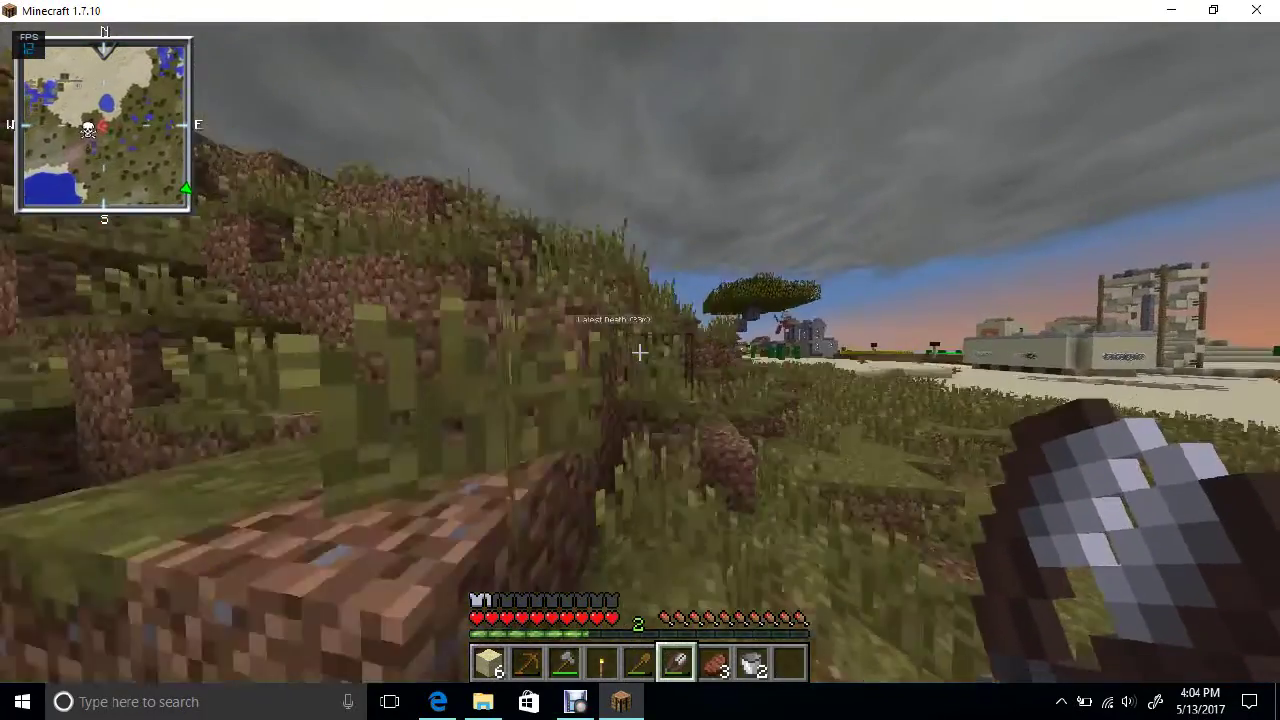
key("w")
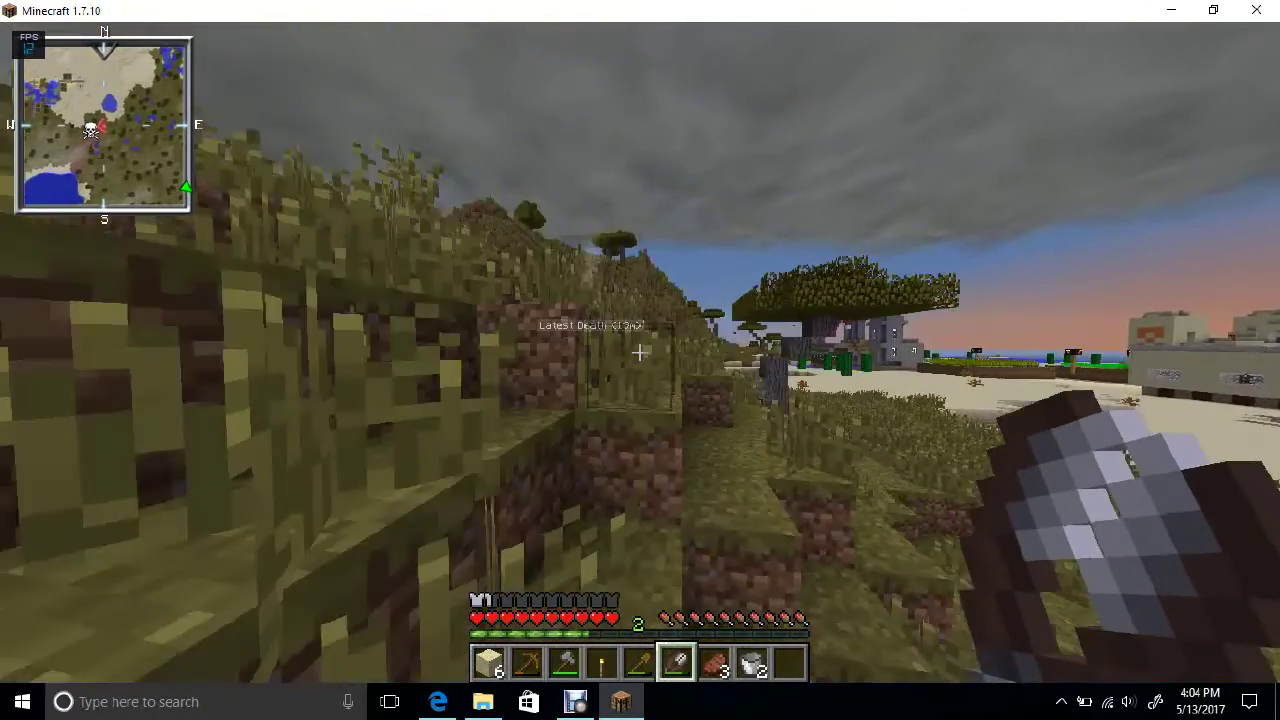
key("w")
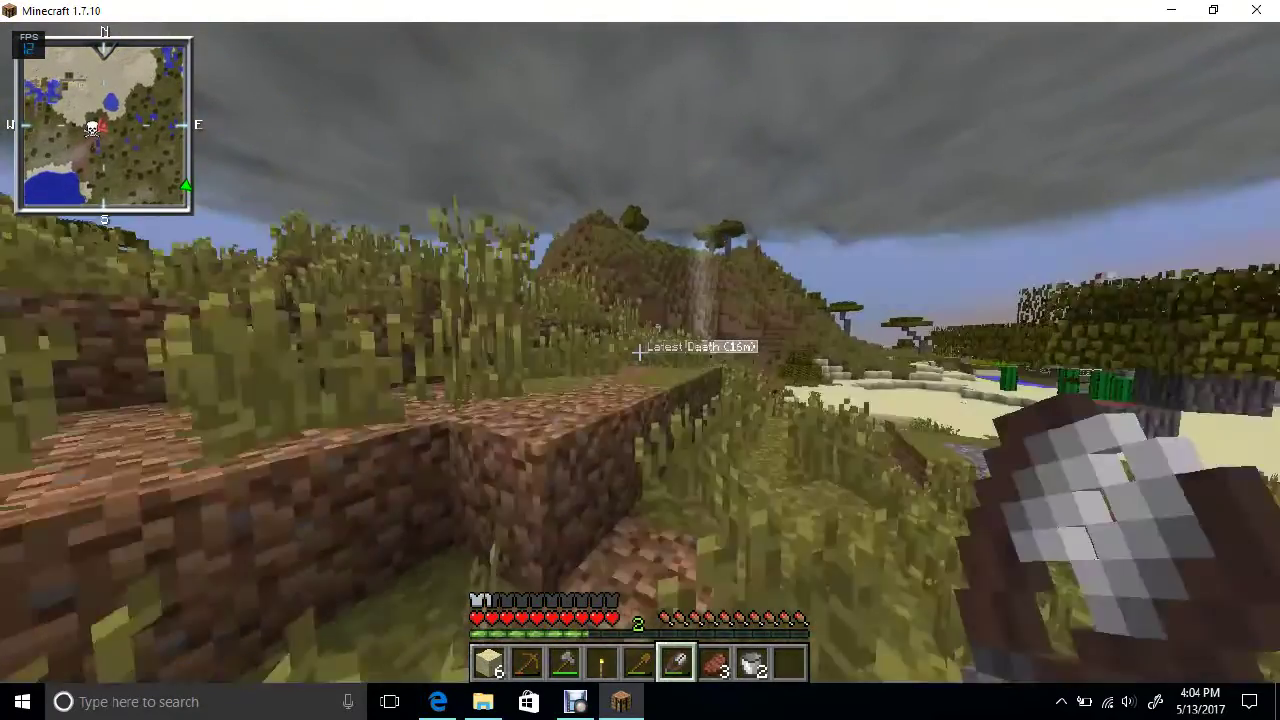
key("w")
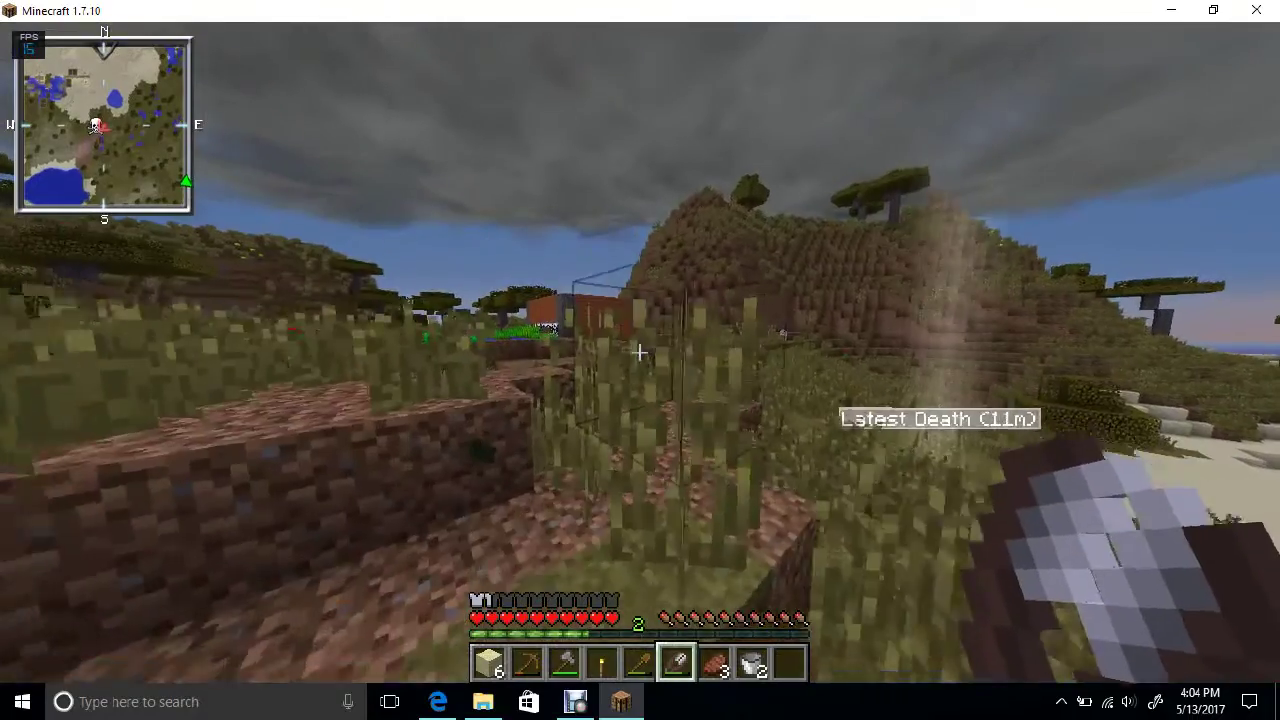
key("w")
key("w")
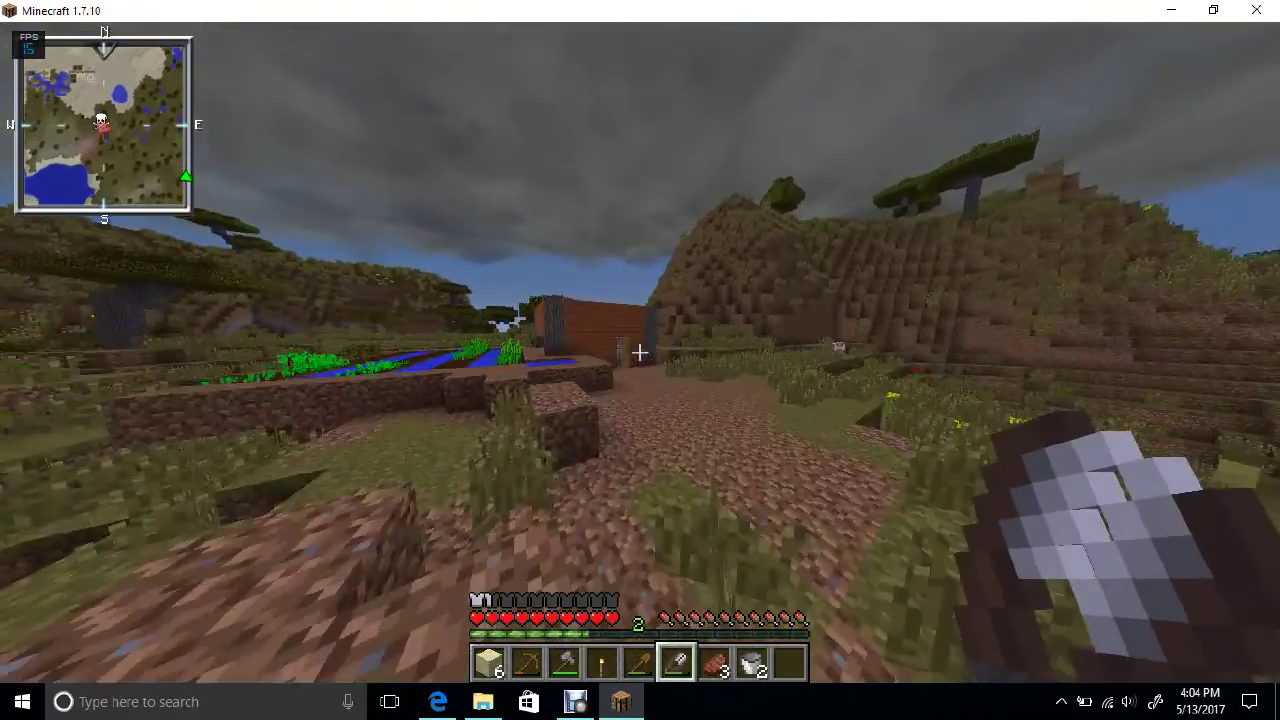
key("w")
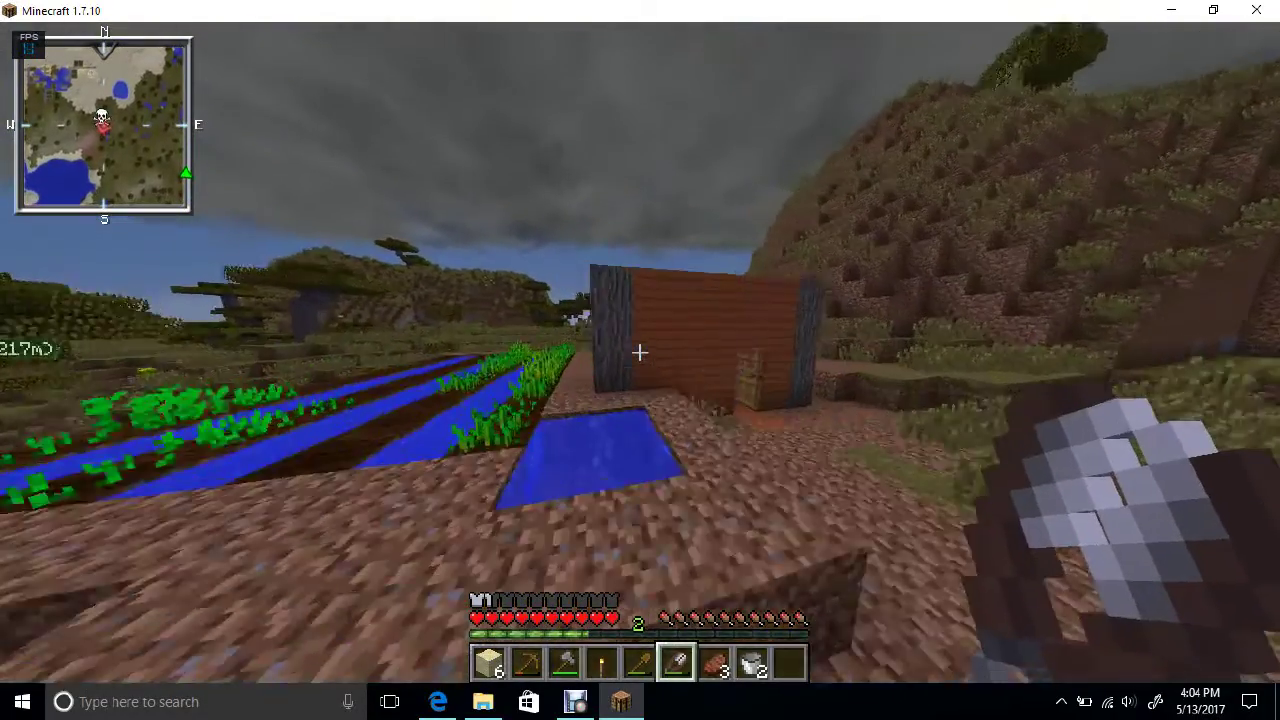
key("w")
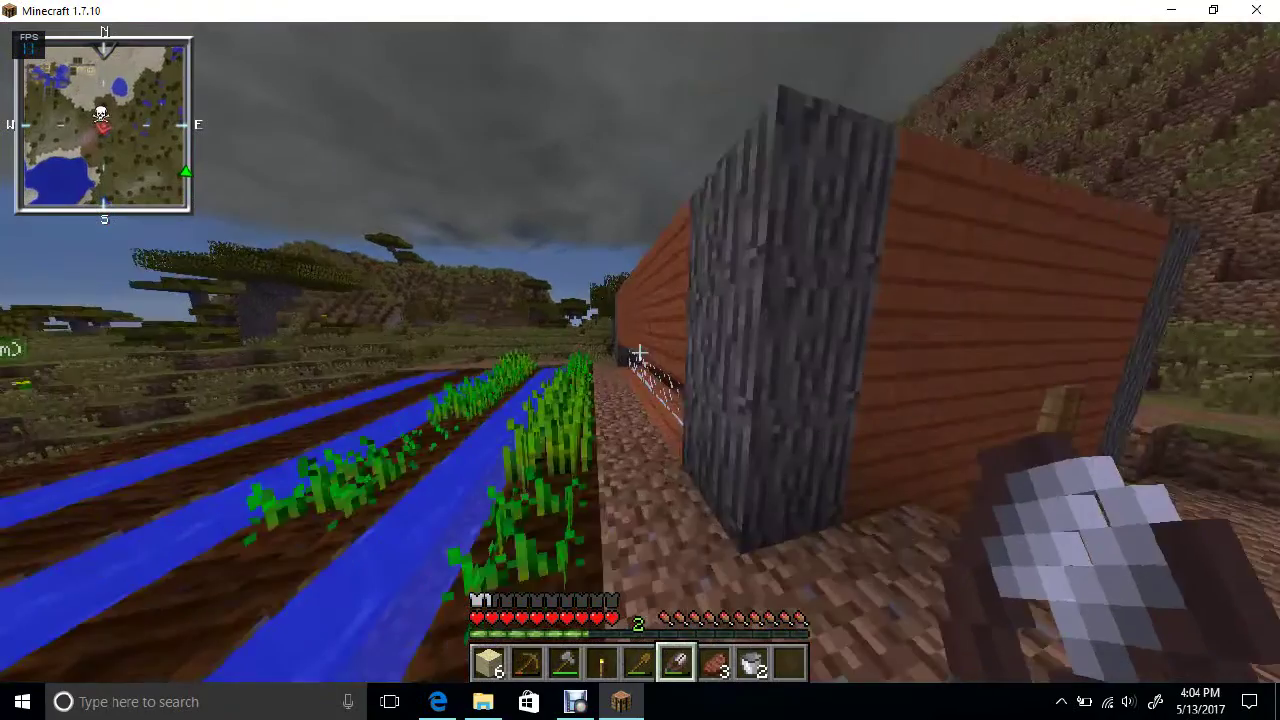
Tour the irrigated crop field along its dirt border and return to the front door of the wooden house.
key("w")
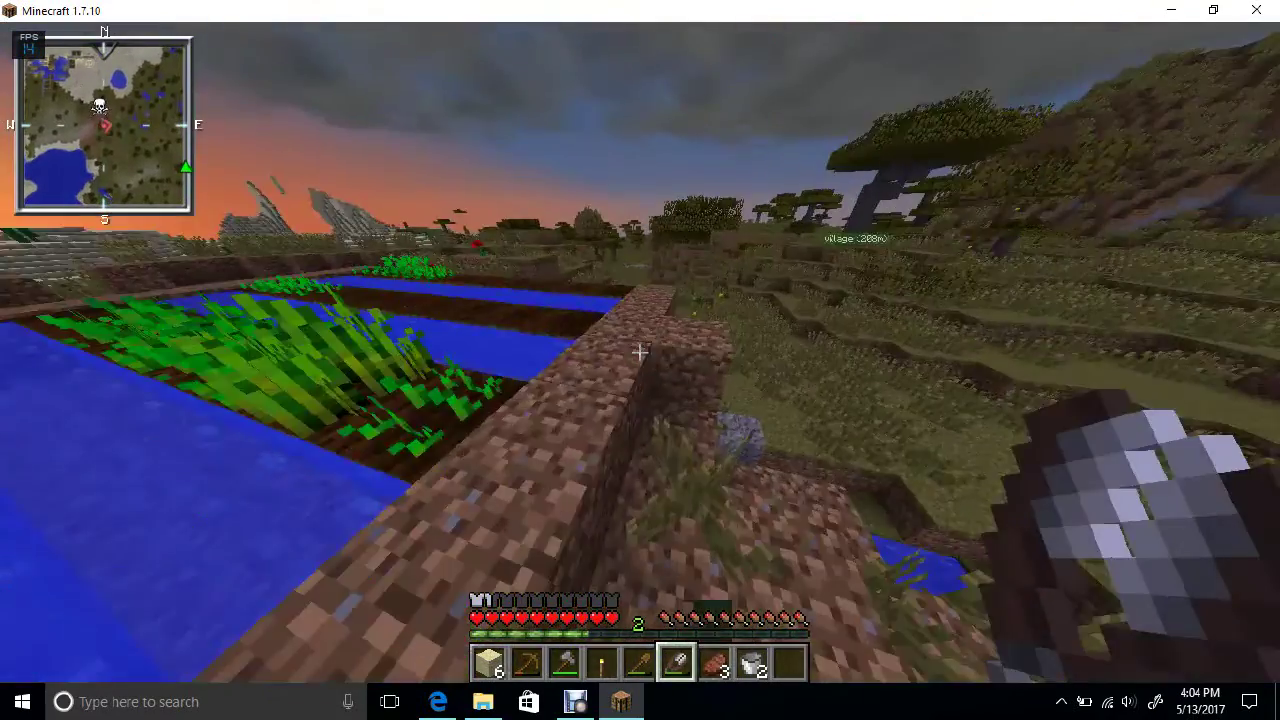
key("w")
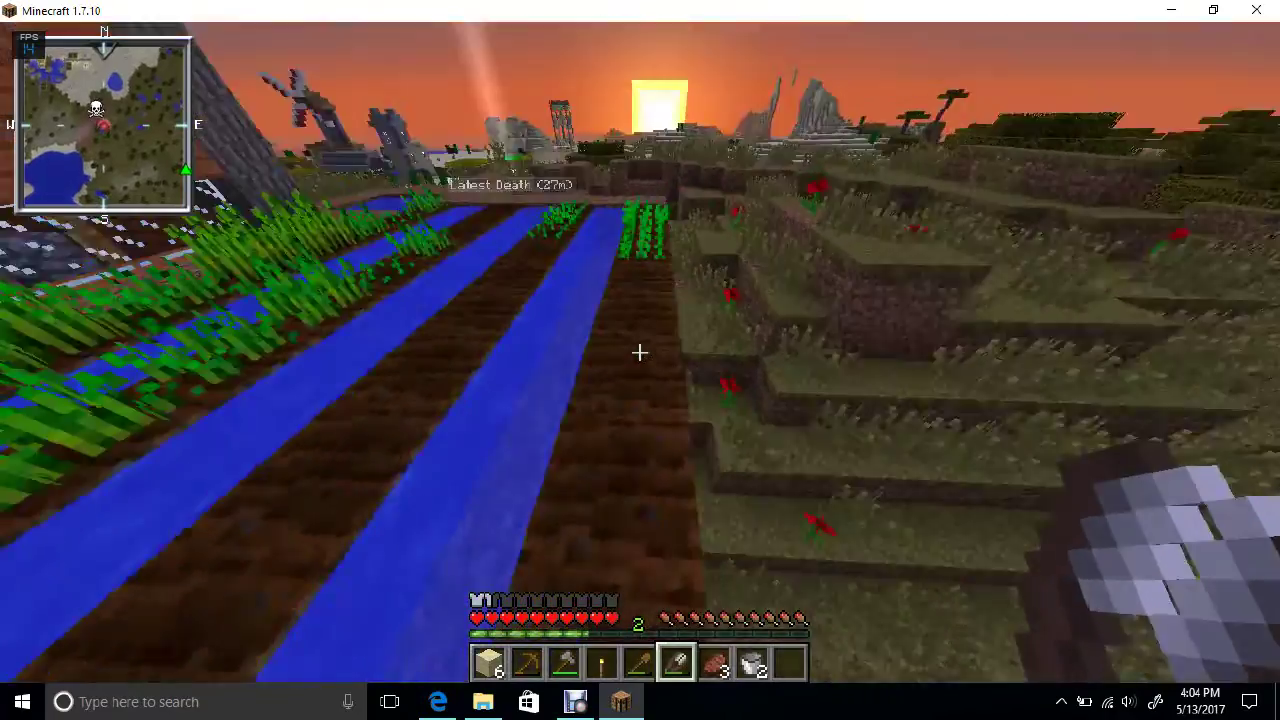
key("w")
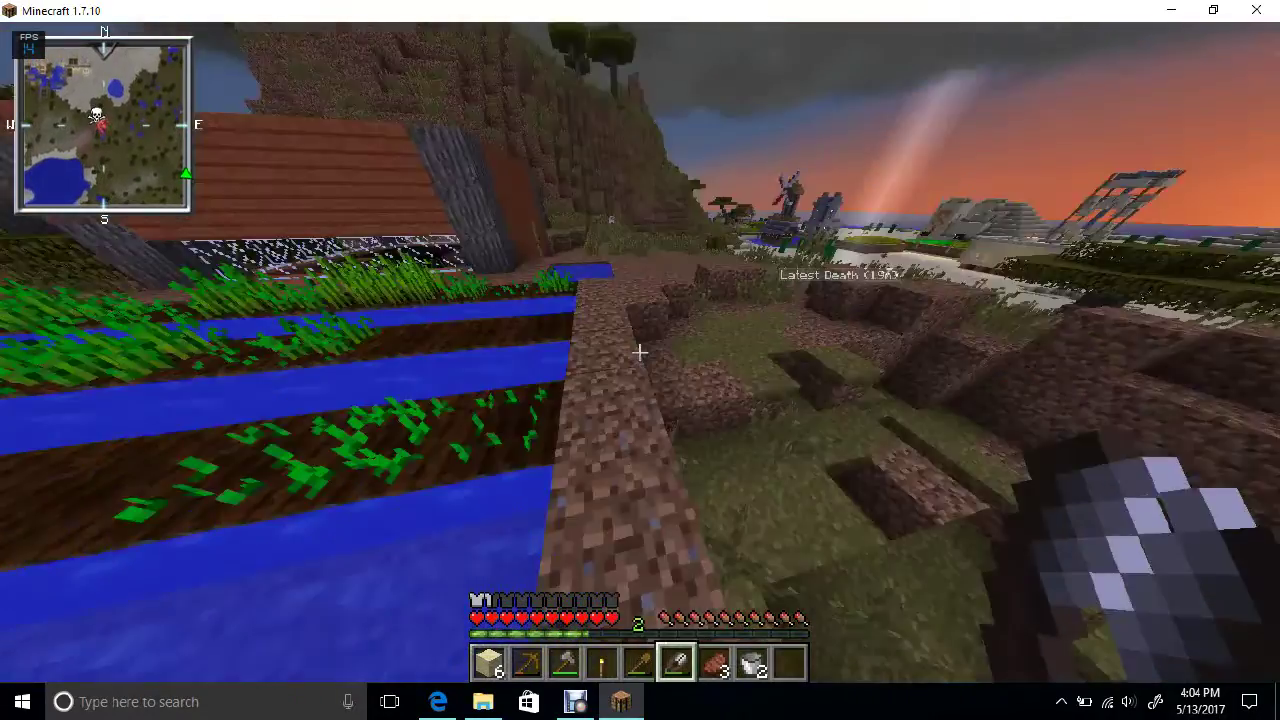
key("w")
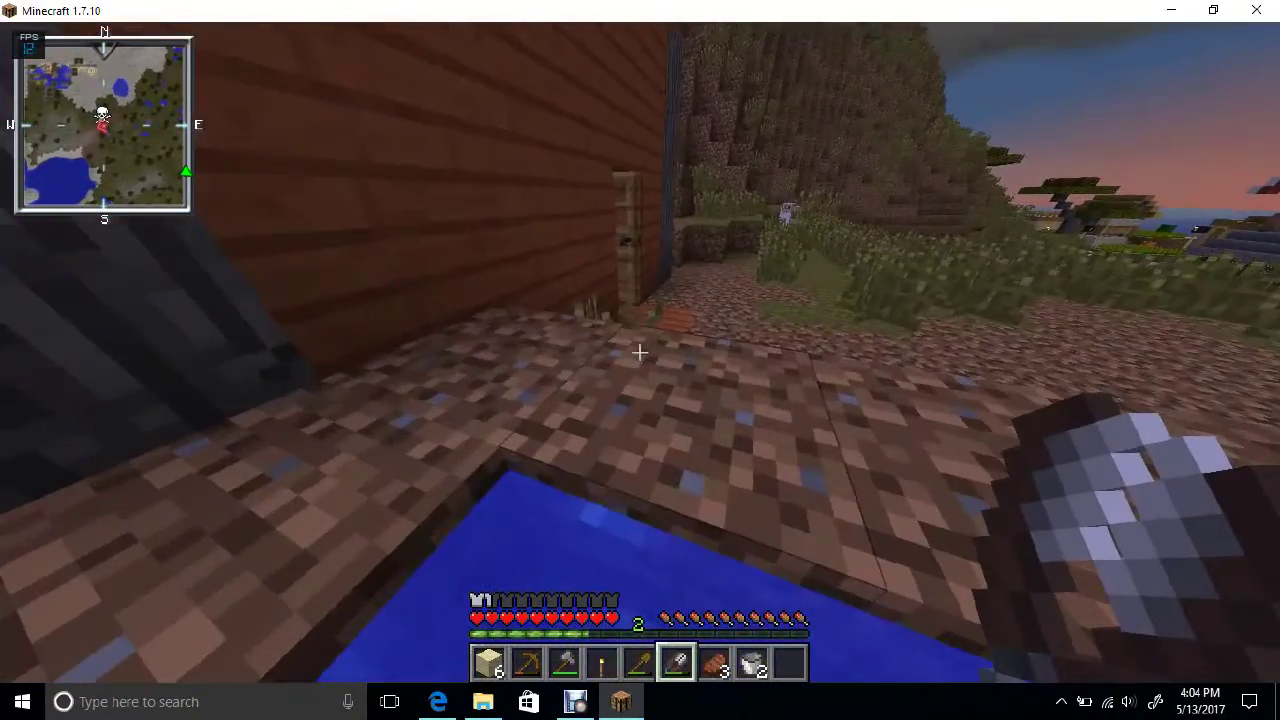
key("w")
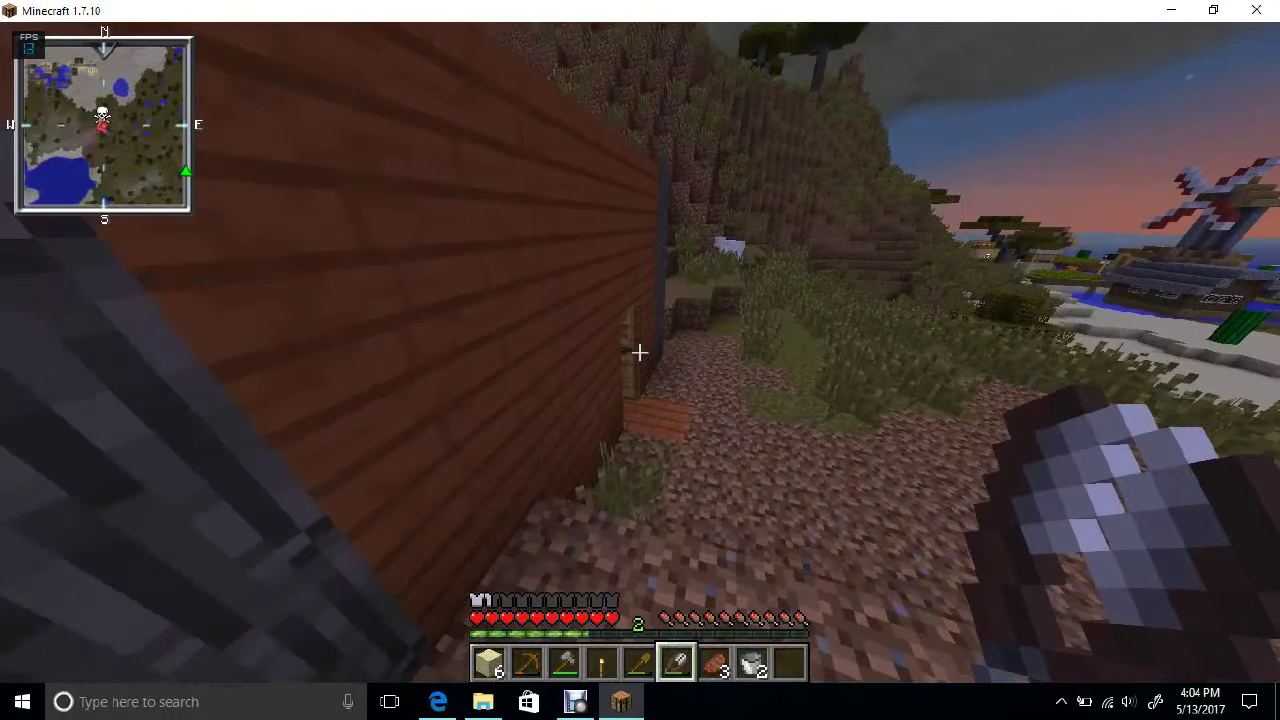
Pause the game and close the Microsoft Edge window with its YouTube and Amazon pages.
key("Escape")
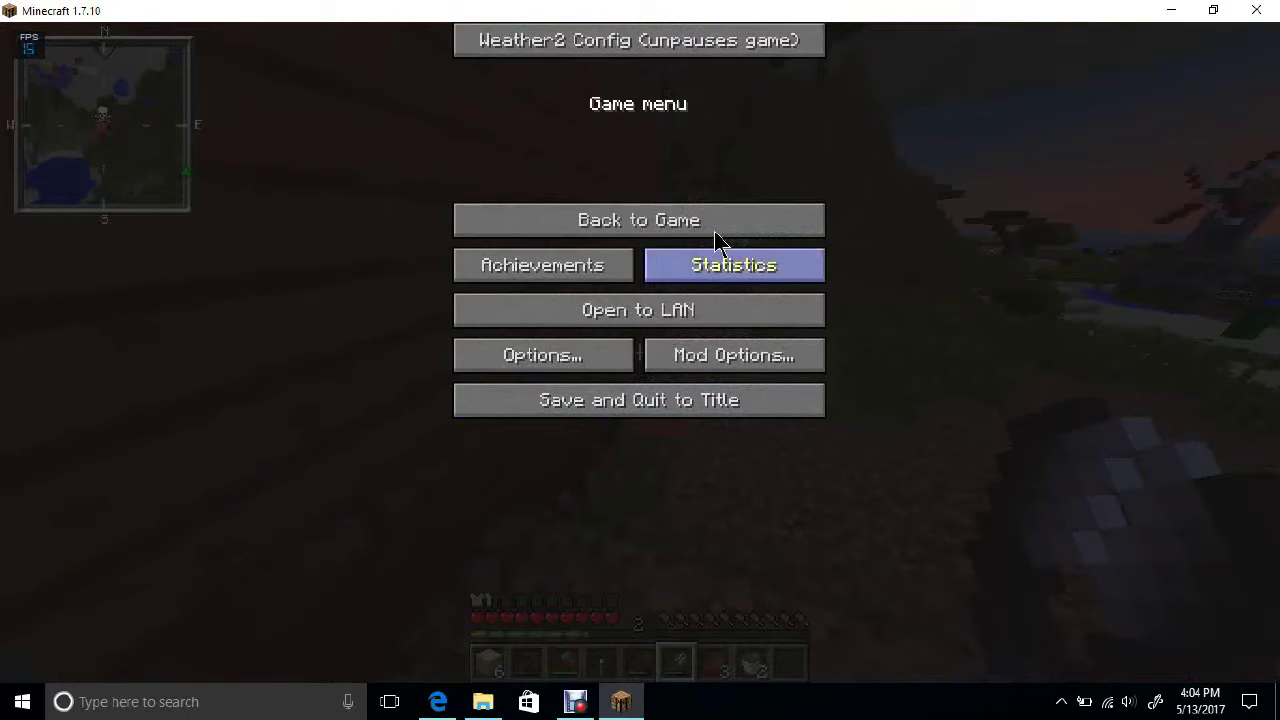
key("super+e")
left_click(1233, 134)
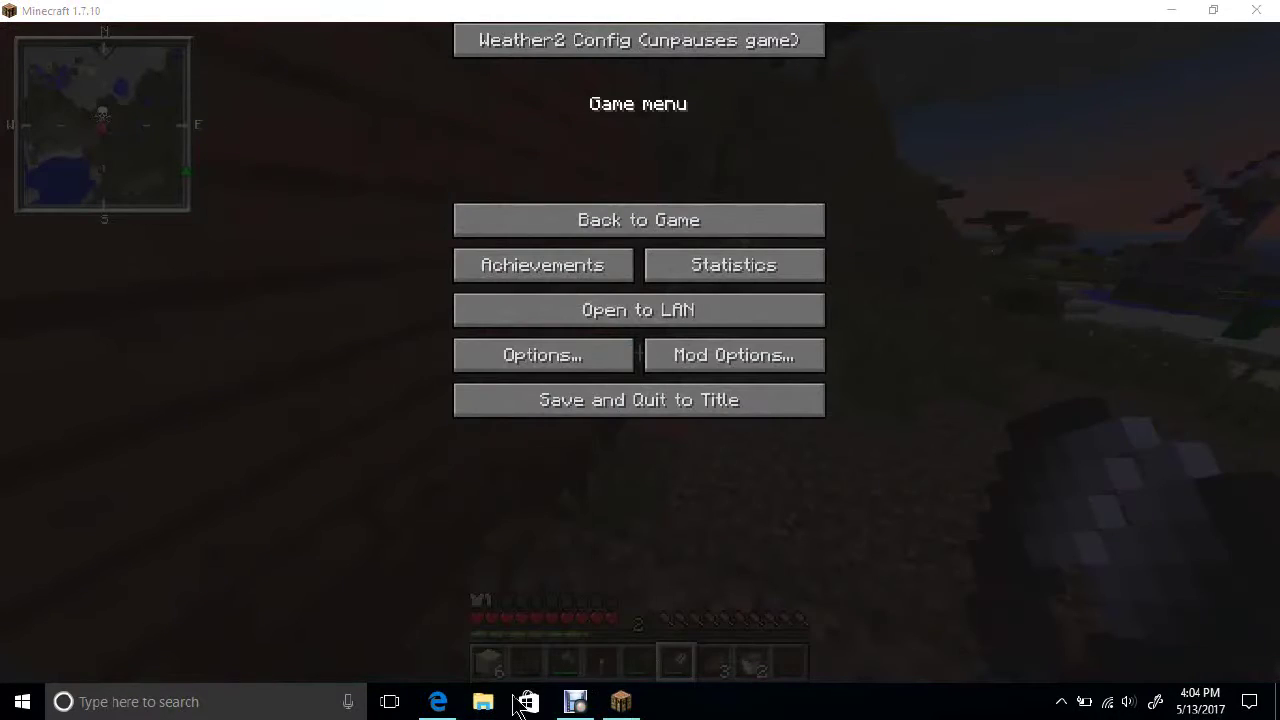
left_click(440, 702)
left_click(362, 16)
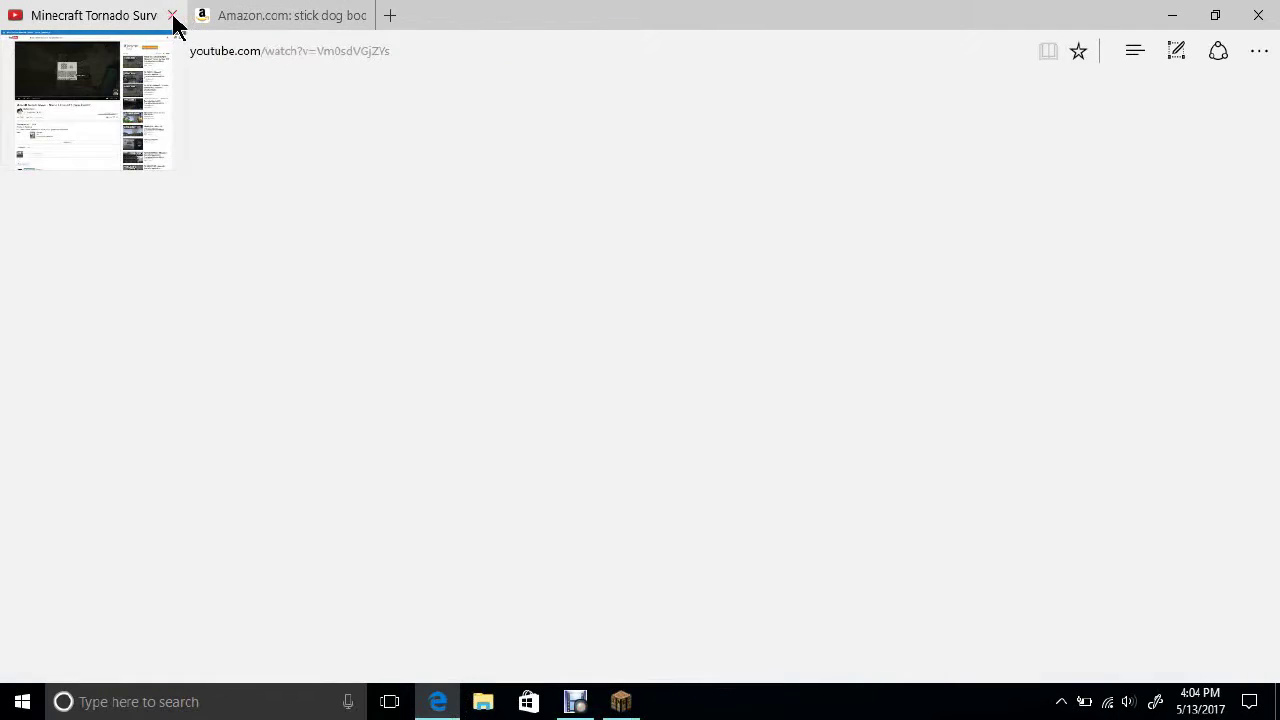
left_click(172, 16)
left_click(1258, 15)
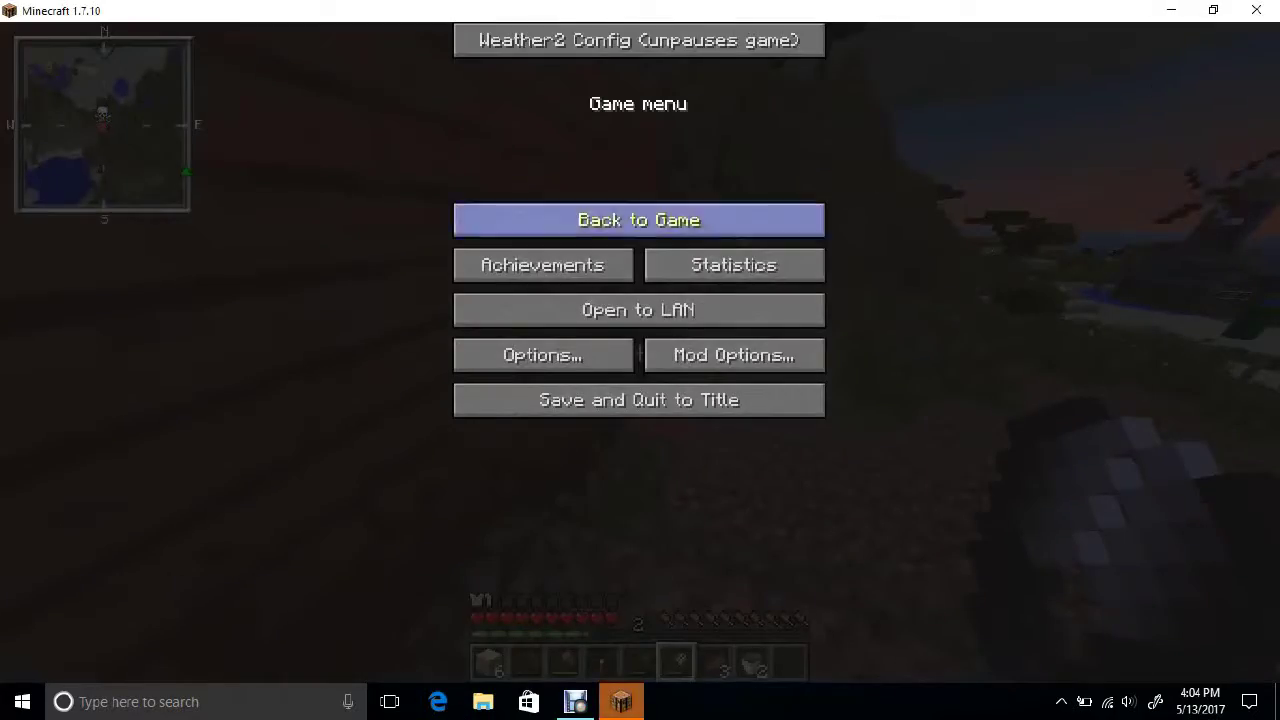
Resume the game and look inside the wooden house, walking back out to the sheep on the hillside.
left_click(771, 214)
key("w")
right_click(640, 352)
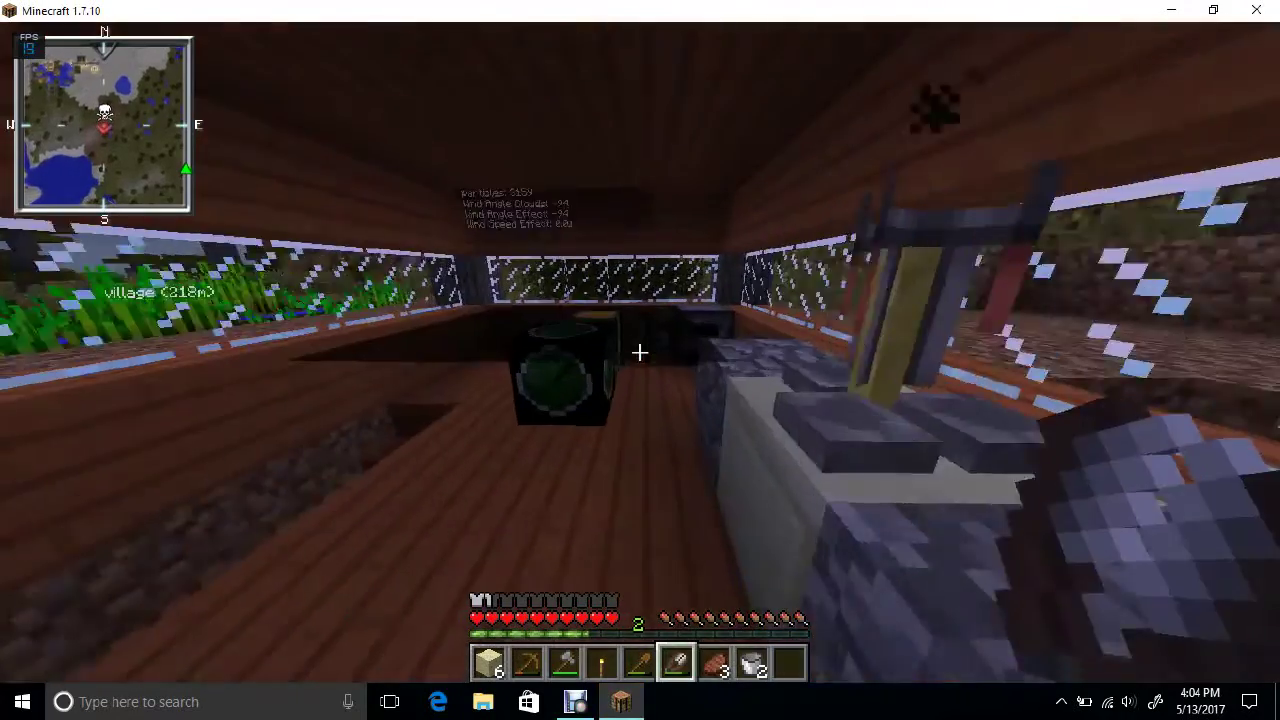
key("w")
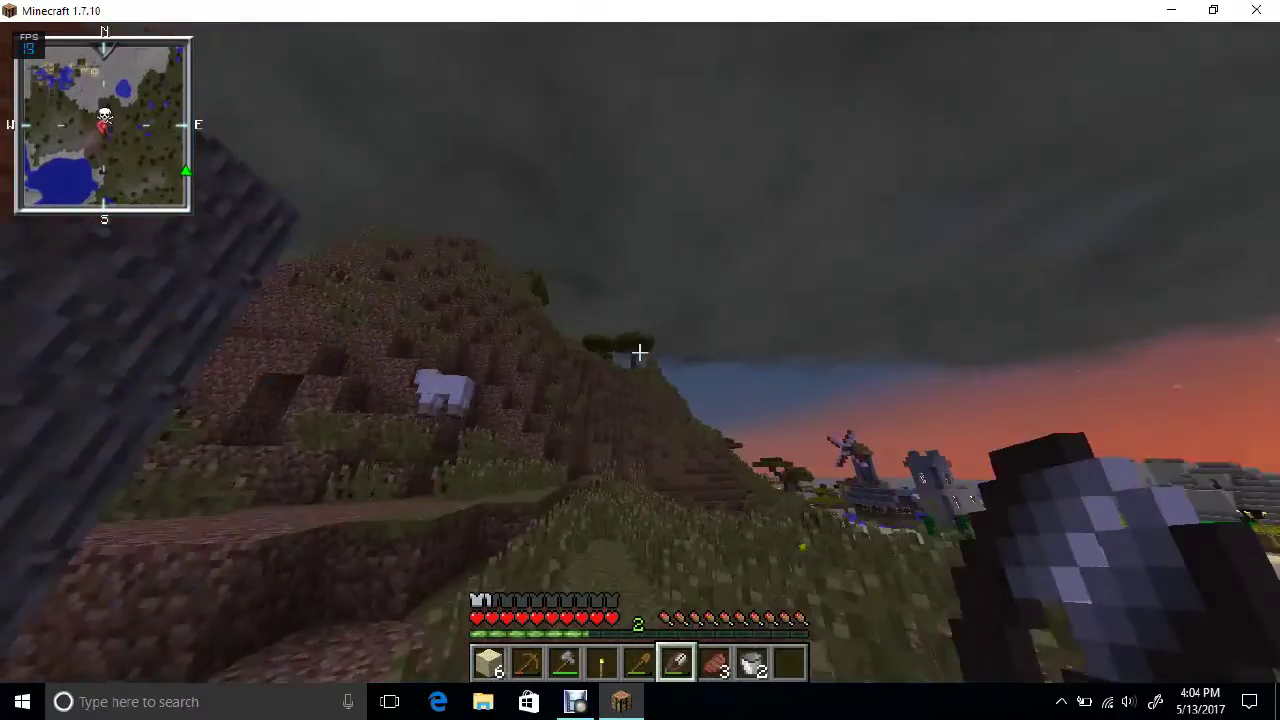
key("w")
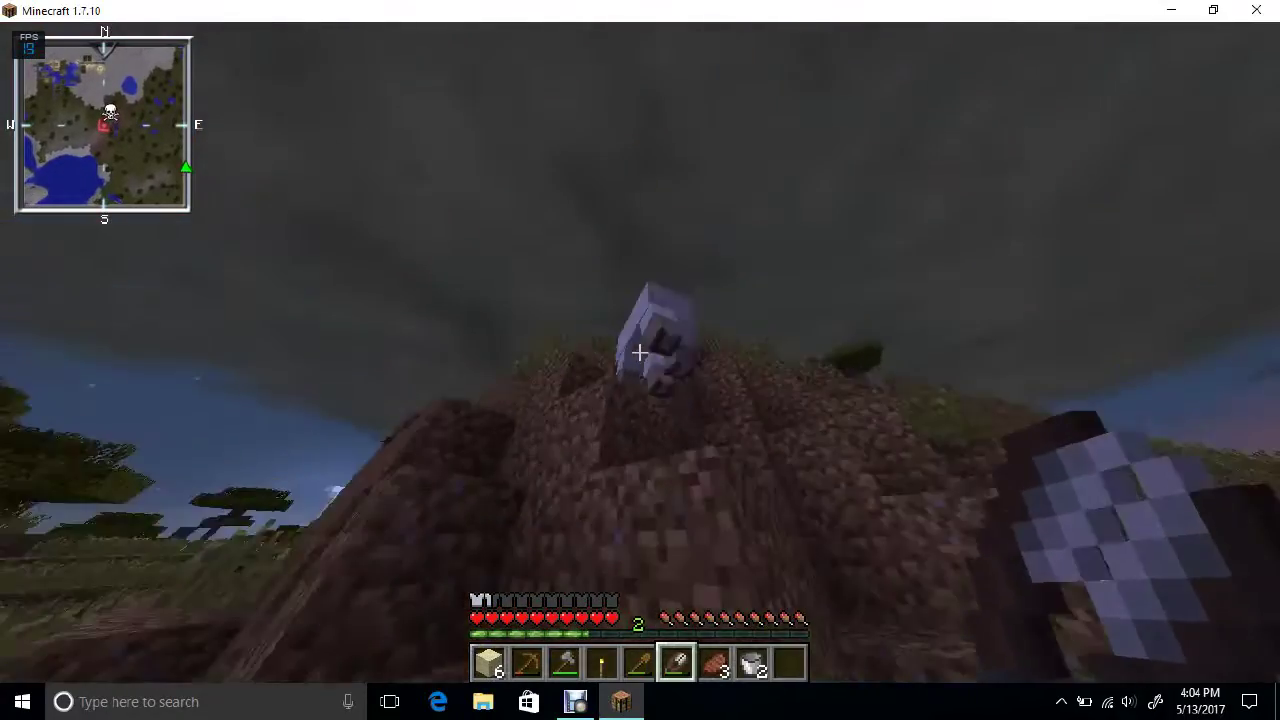
Pause and minimise the game and the Debut recorder, and move the Minecraft Server fans 1.7.10 folder to a free area of the desktop.
key("Escape")
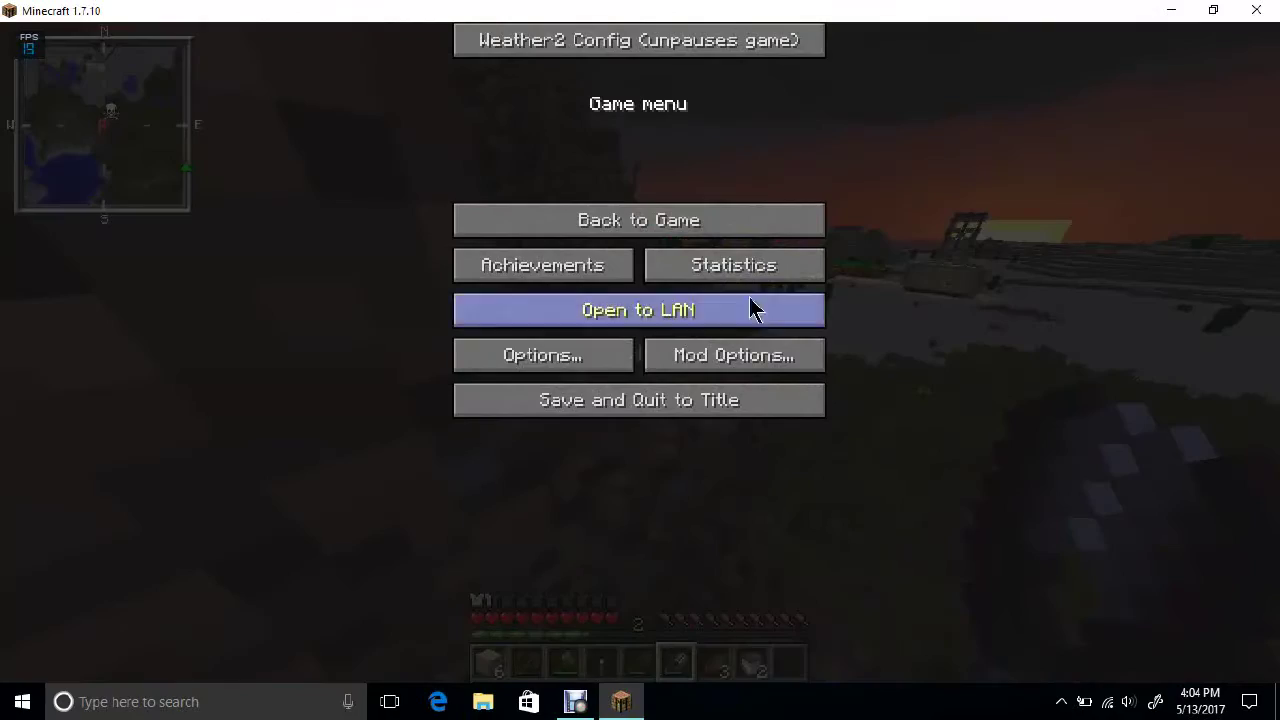
left_click(1171, 10)
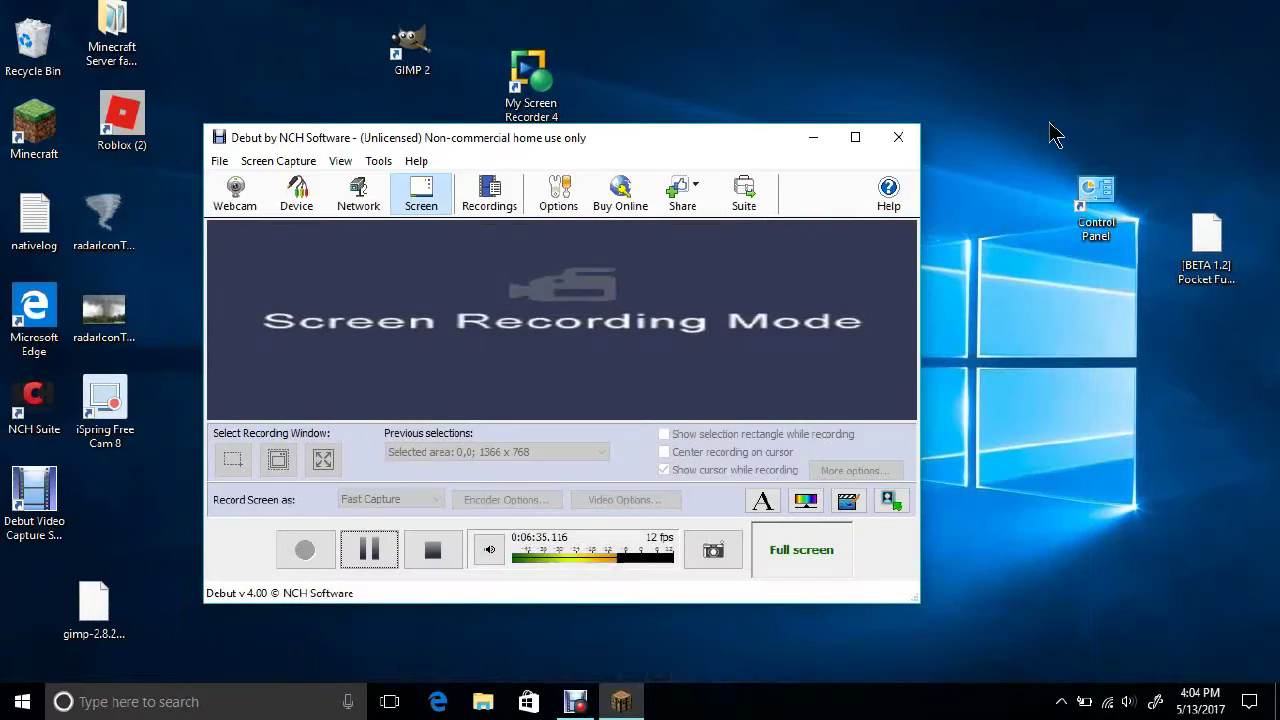
left_click(812, 138)
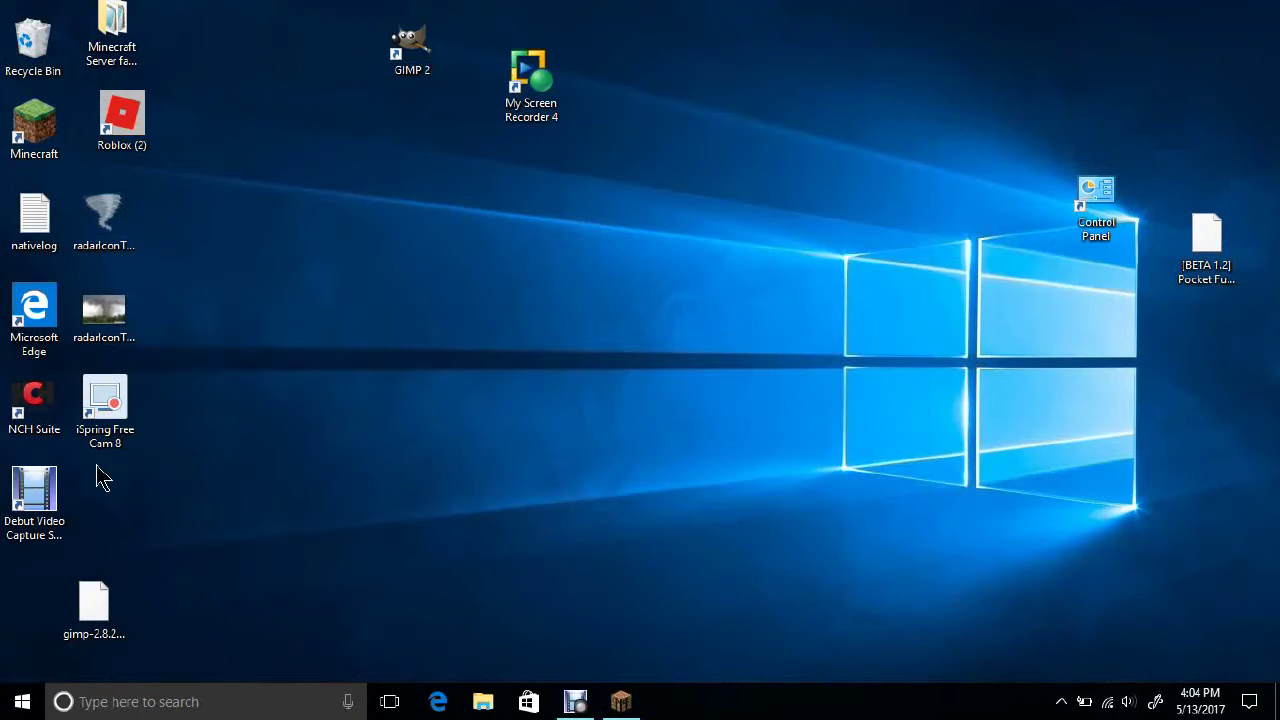
left_click(108, 52)
left_click_drag(108, 52, 350, 208)
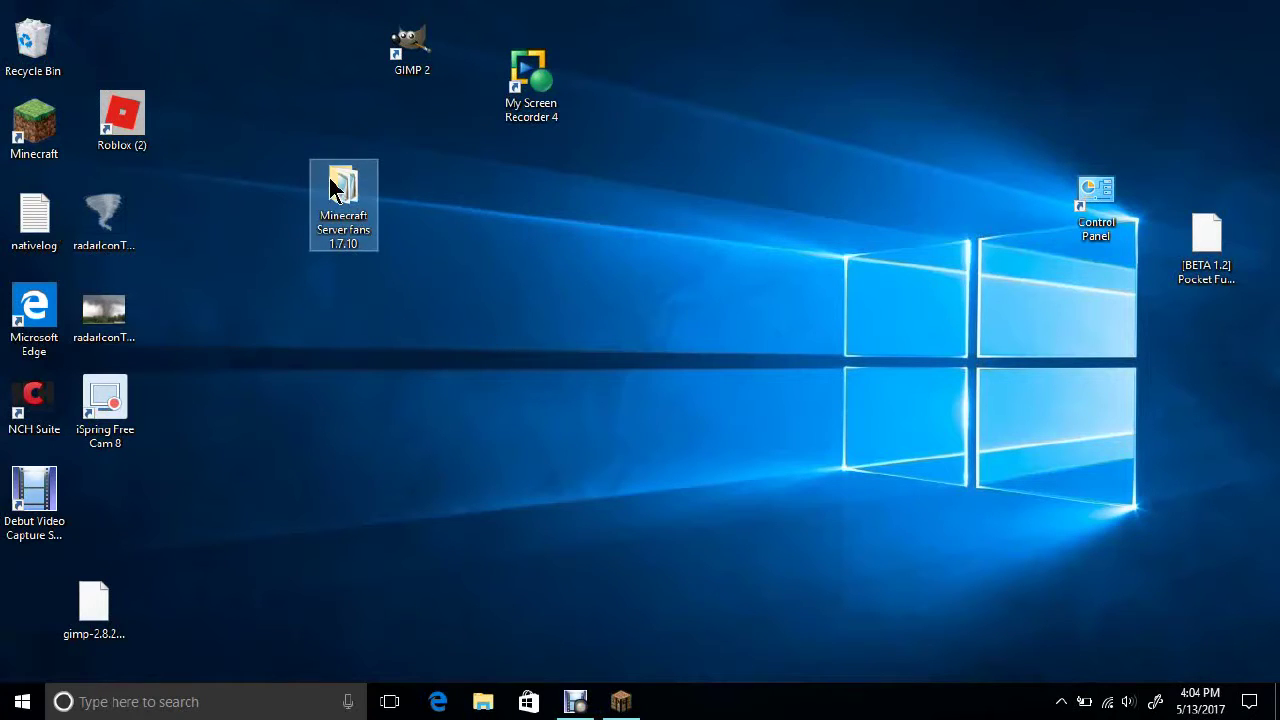
Examine the mod files in the mods folder of Minecraft Server fans 1.7.10 and minimise the folder window.
double_click(348, 195)
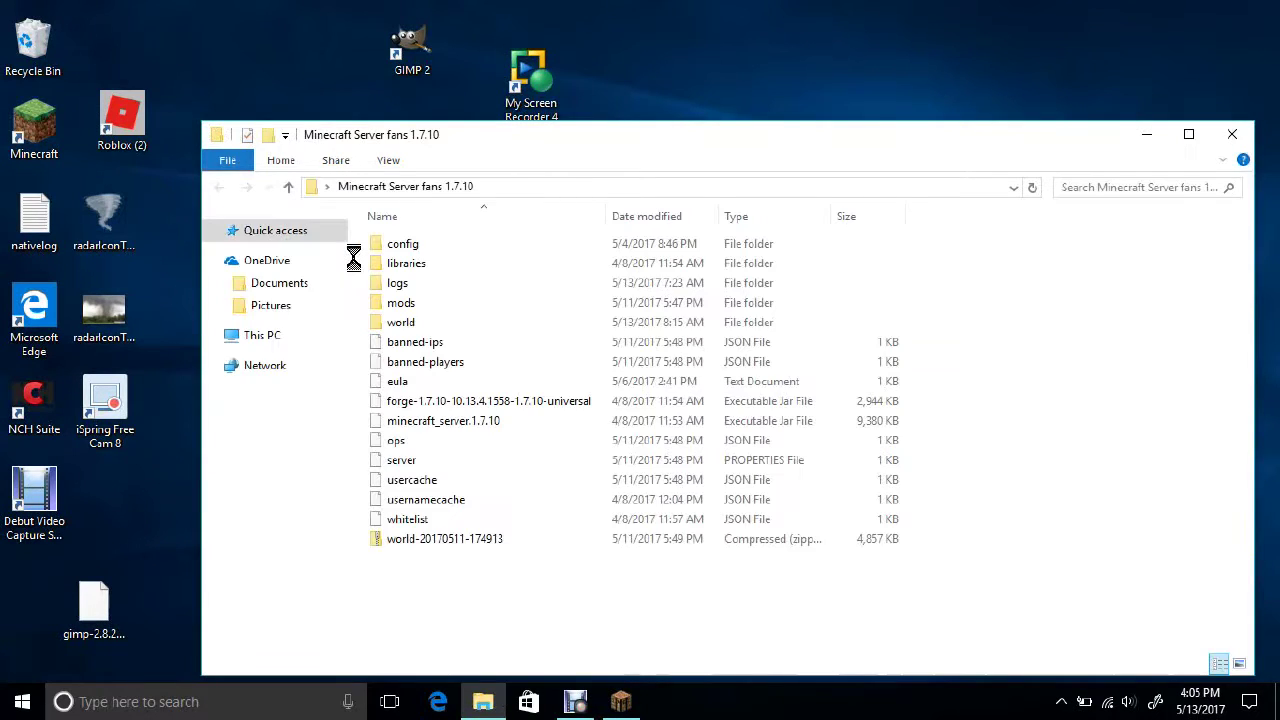
left_click(433, 306)
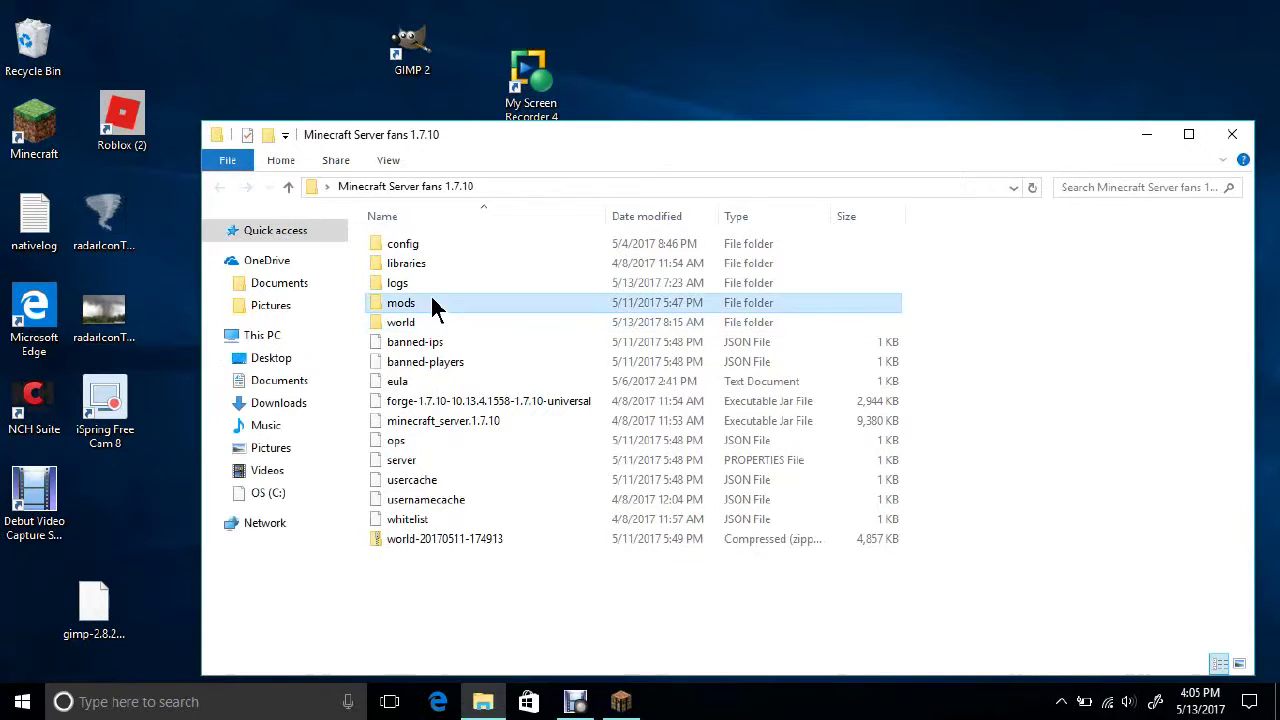
double_click(433, 306)
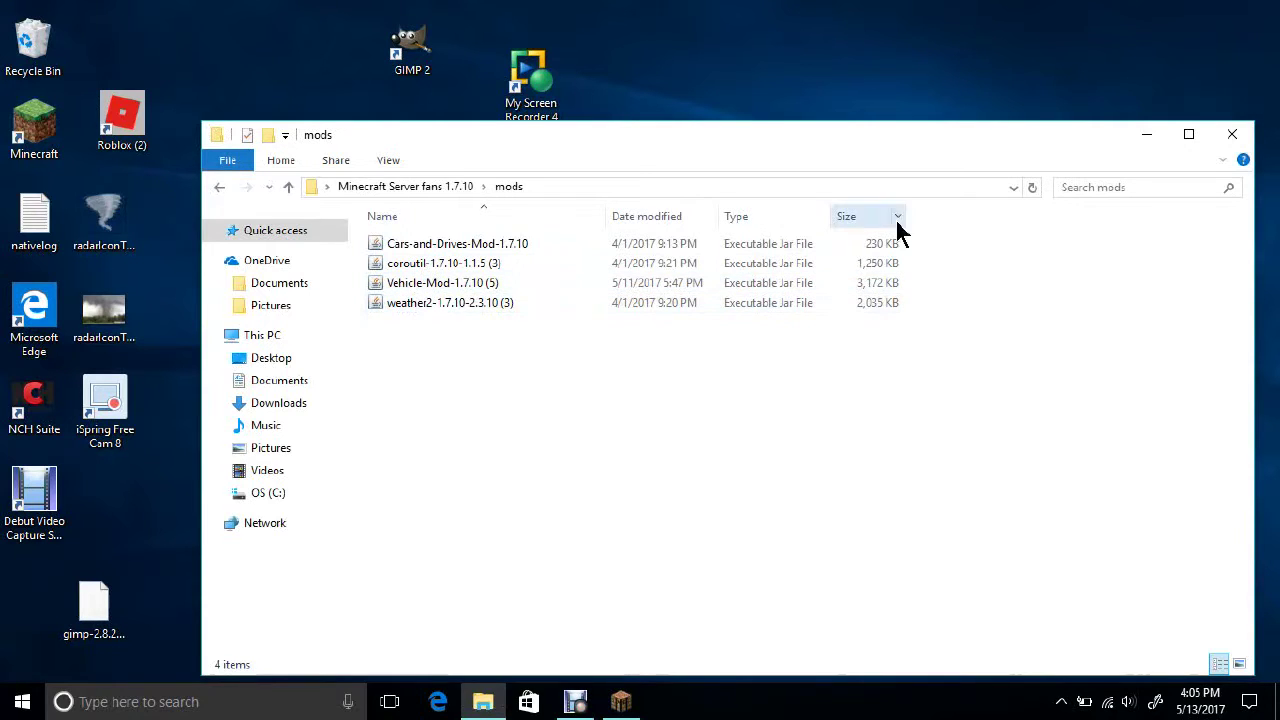
left_click(1147, 134)
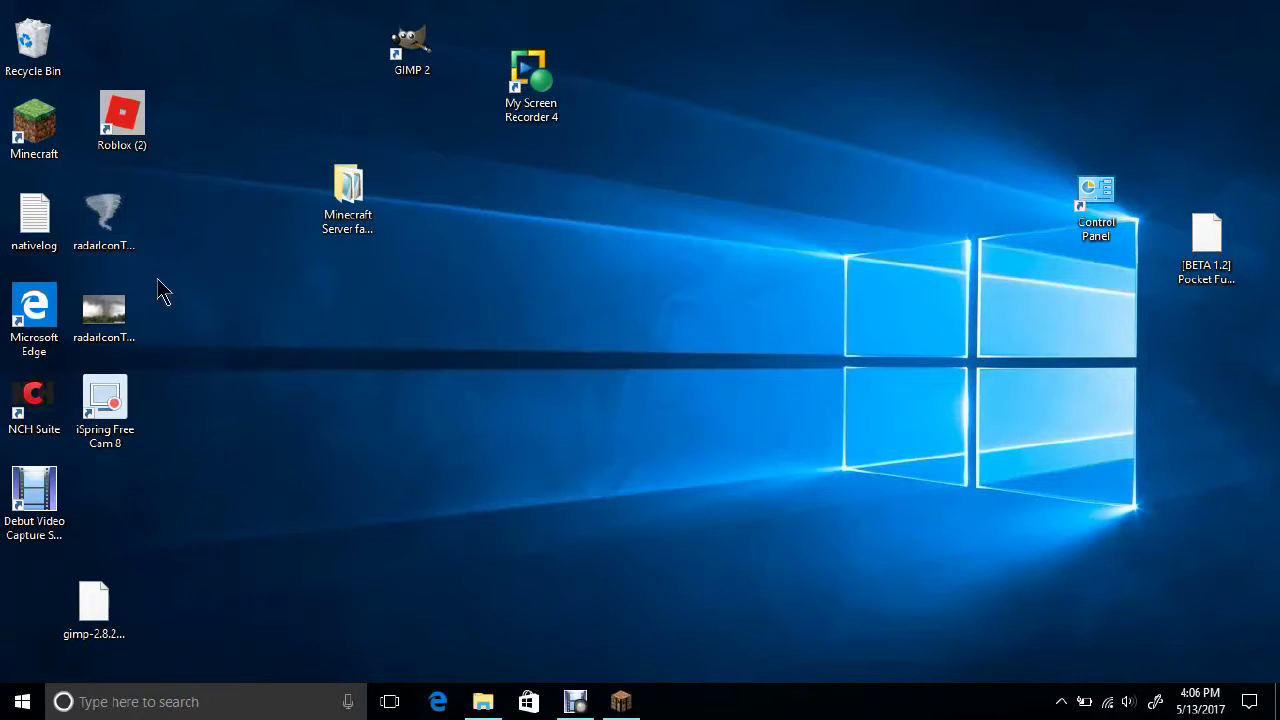
Switch back to Minecraft, resume the game and walk from the hillside into the wooden house.
double_click(44, 324)
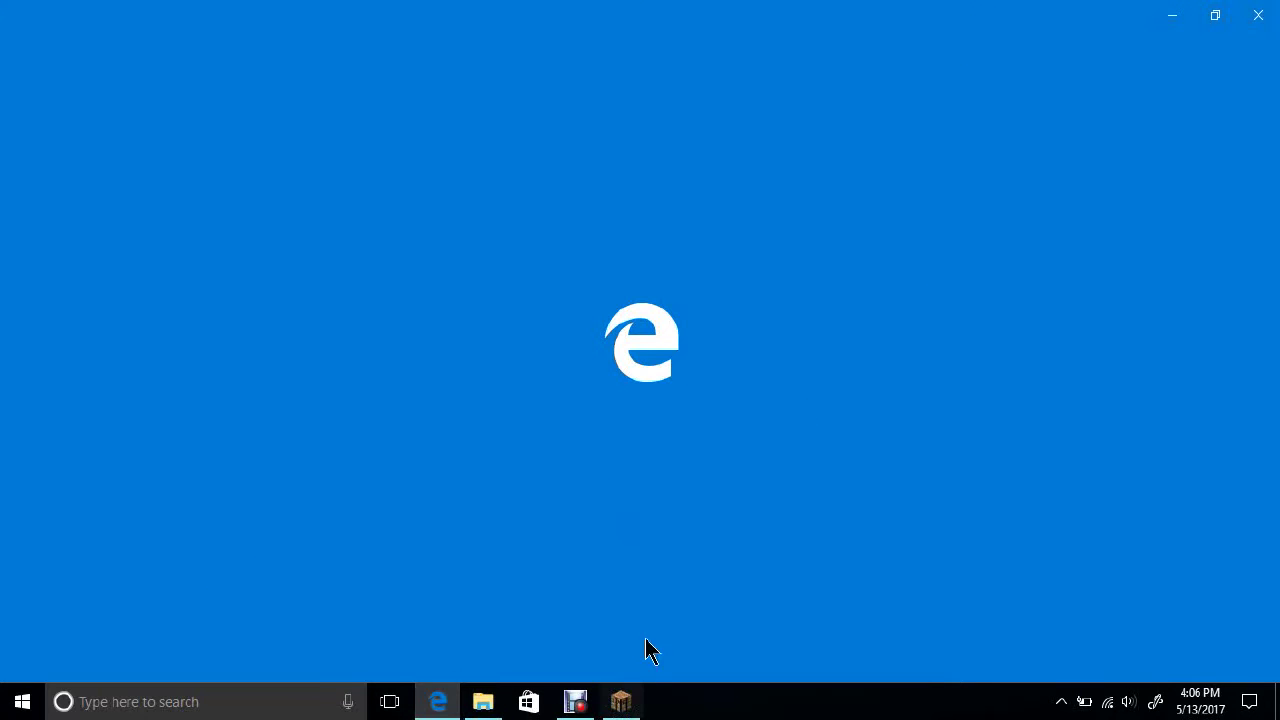
left_click(630, 695)
left_click(664, 216)
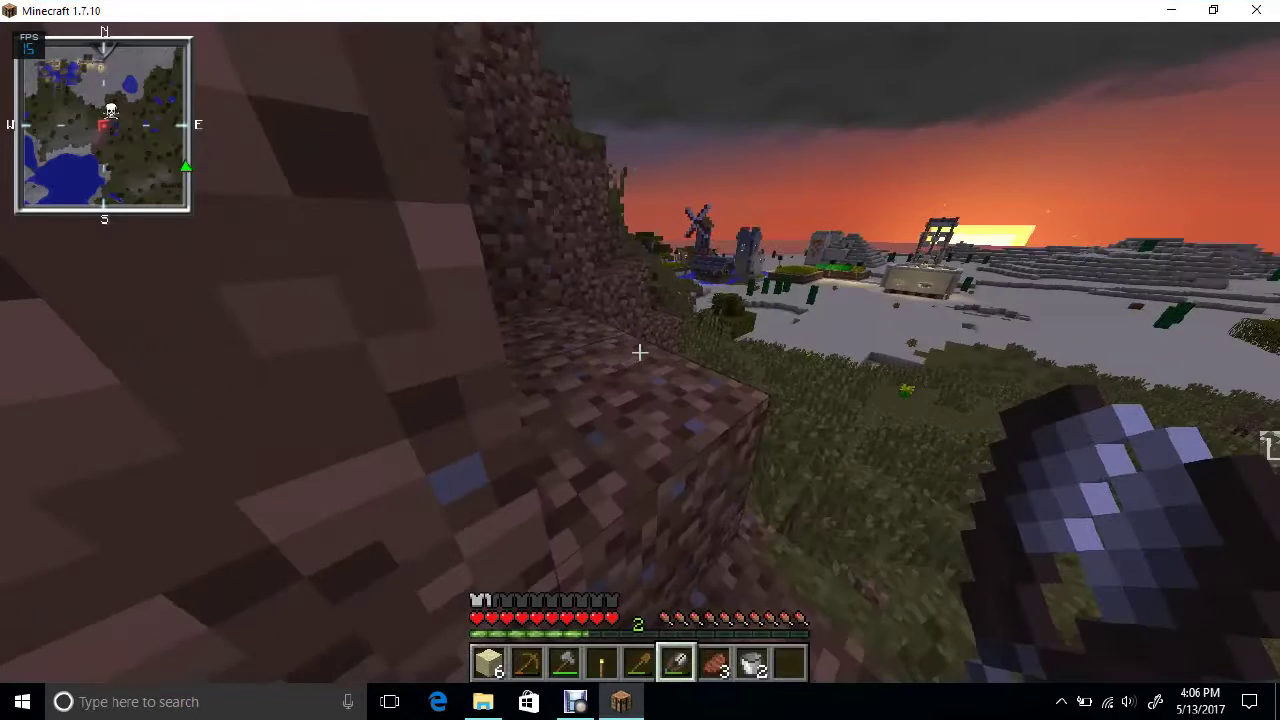
key("w")
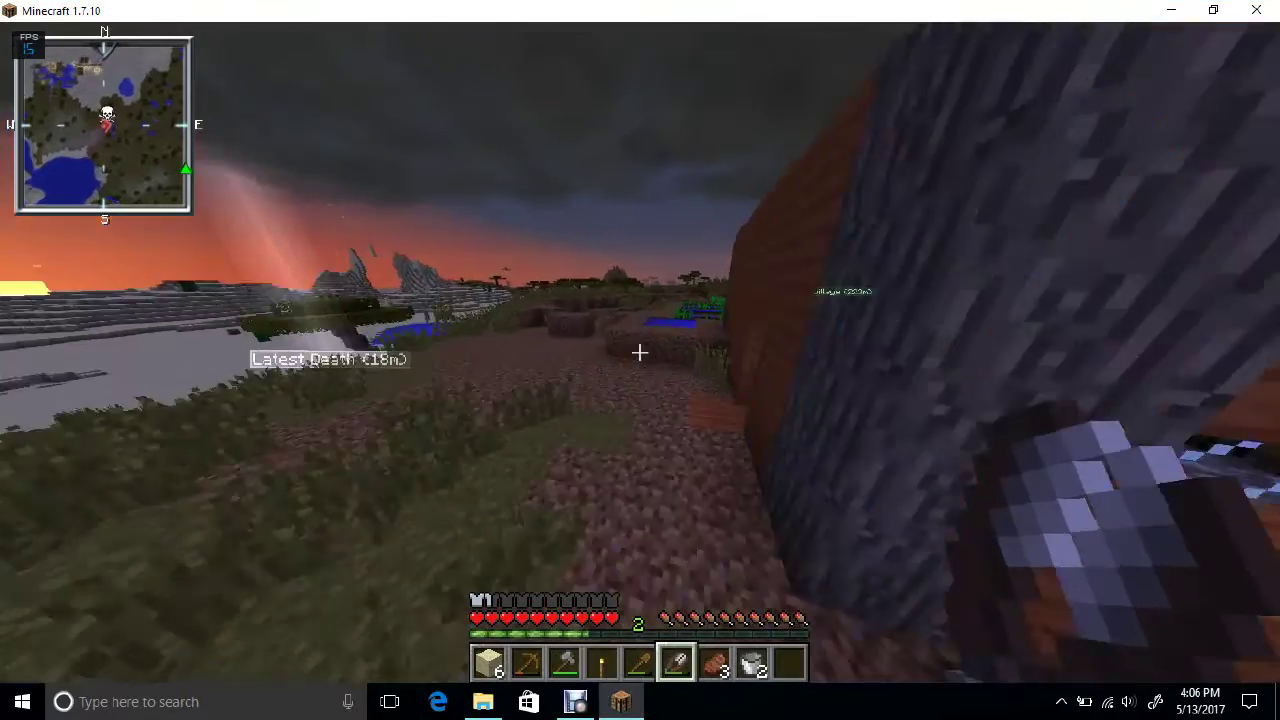
key("w")
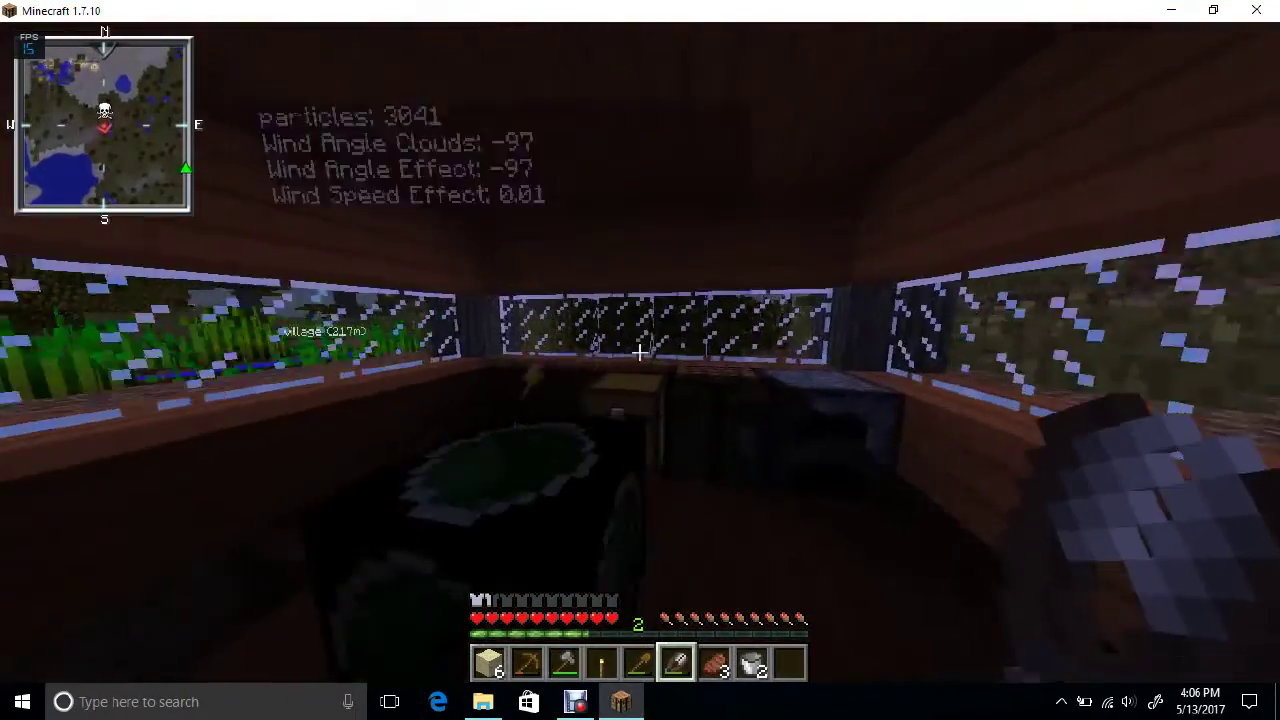
key("w")
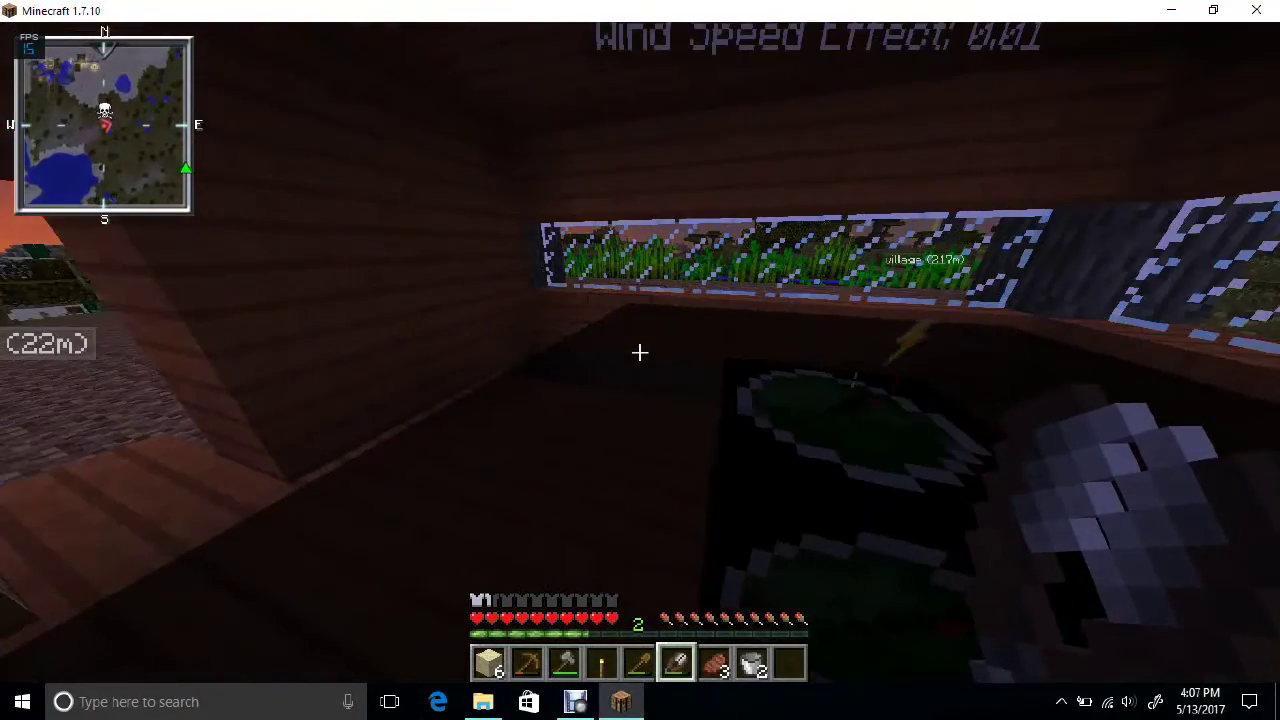
Save and quit the Minecraft world to the title screen and minimise the game window.
key("Escape")
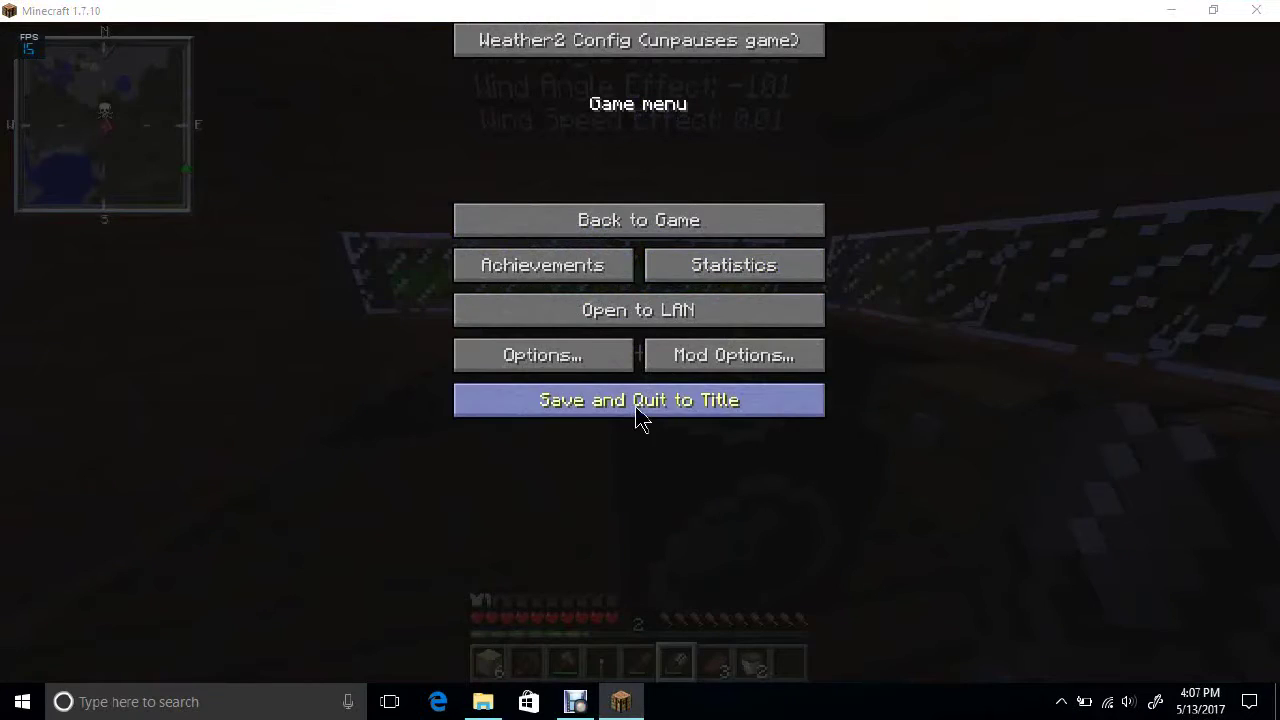
left_click(640, 402)
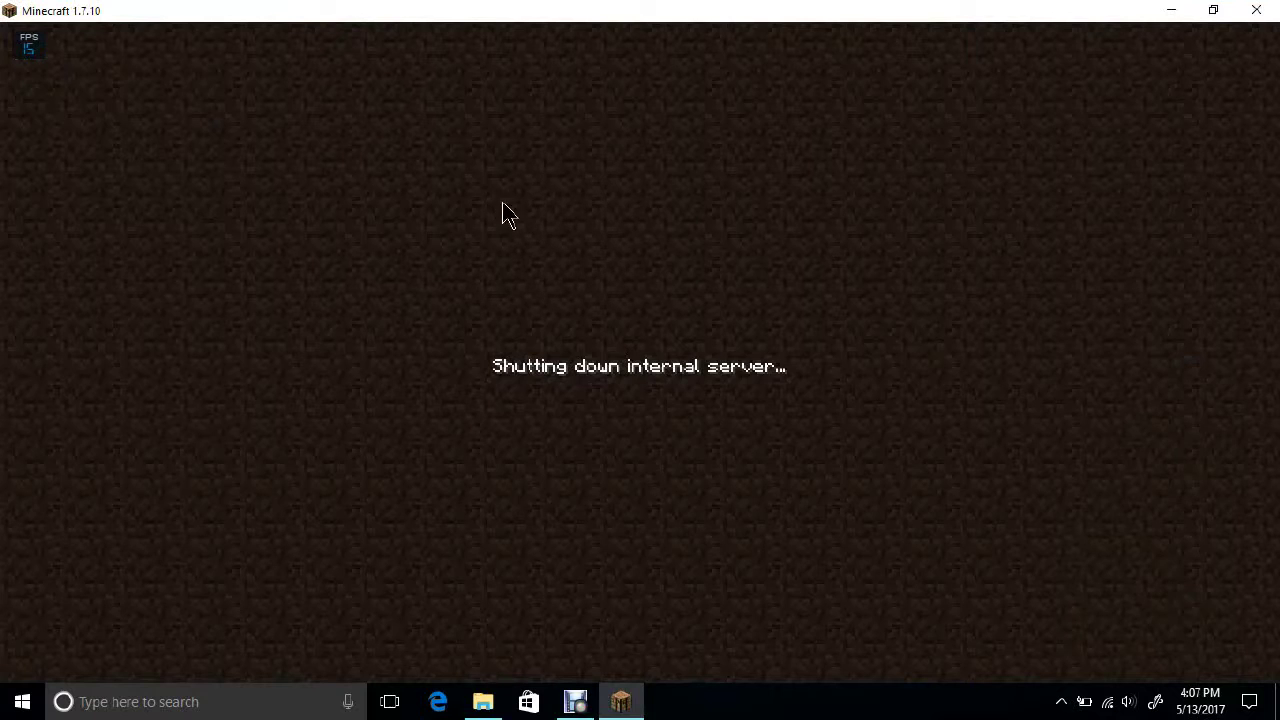
left_click(1172, 12)
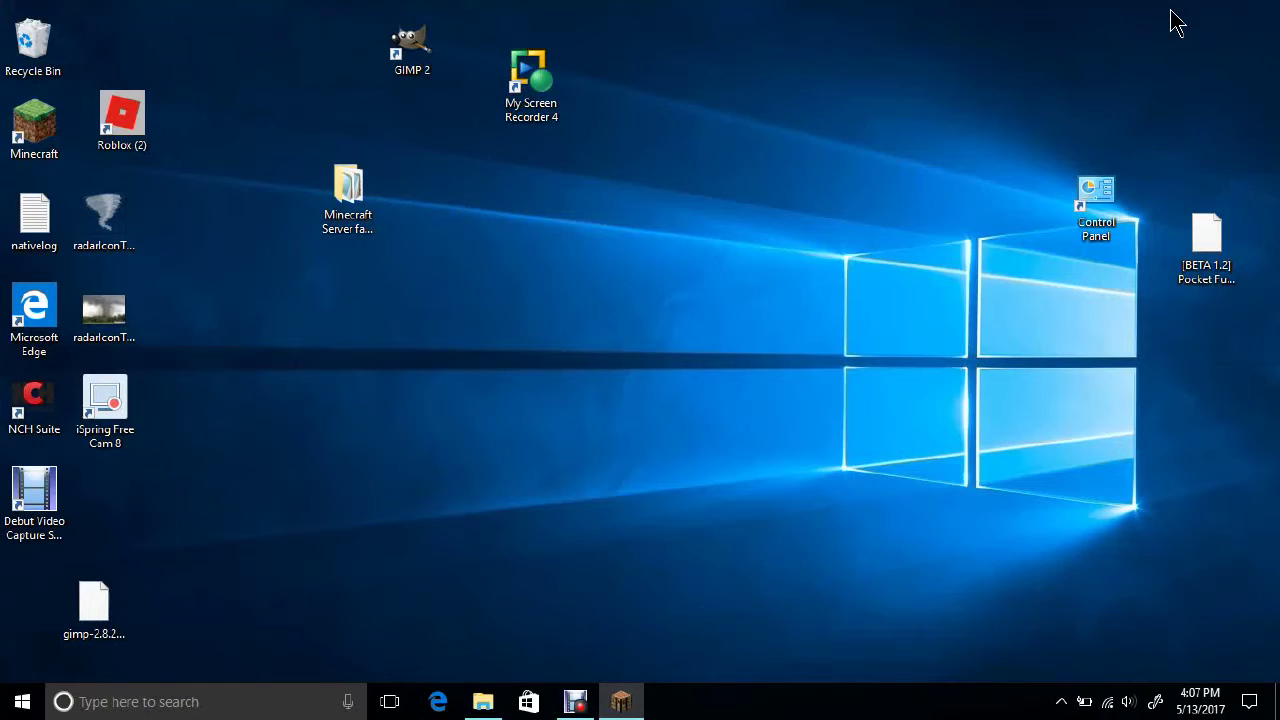
Open Microsoft Edge and start a web search from its start page.
left_click(457, 700)
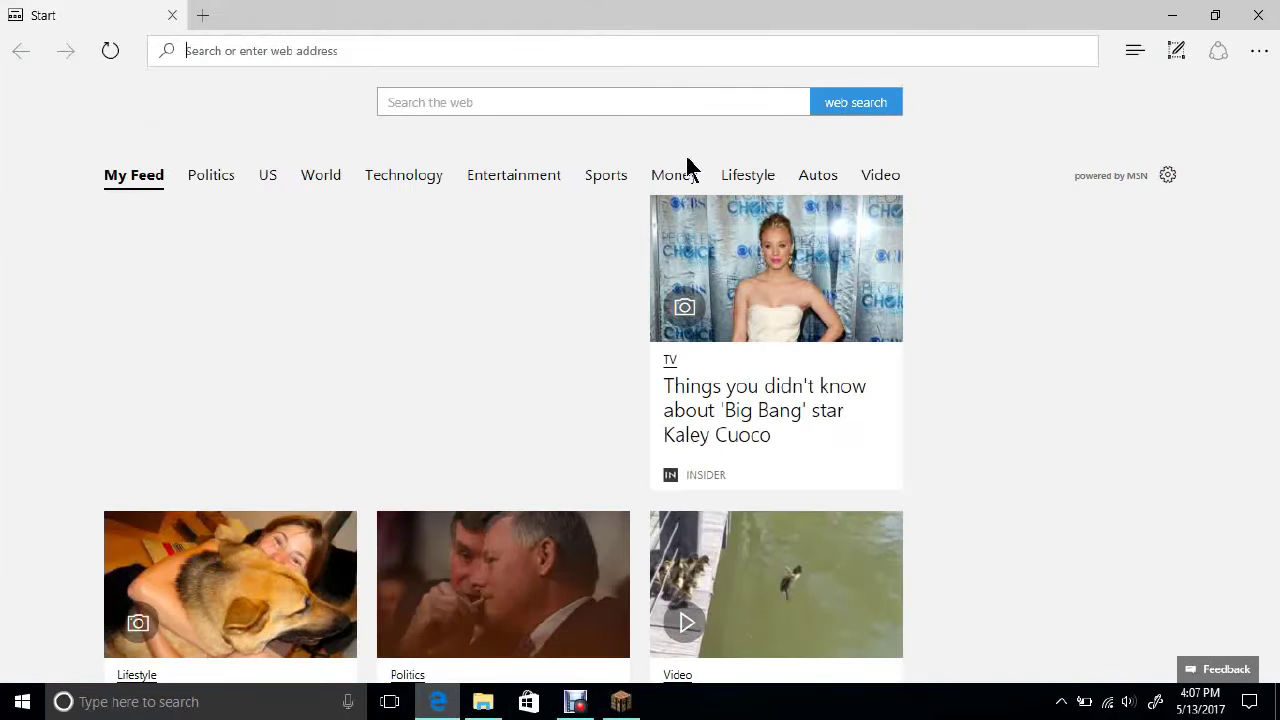
left_click(682, 104)
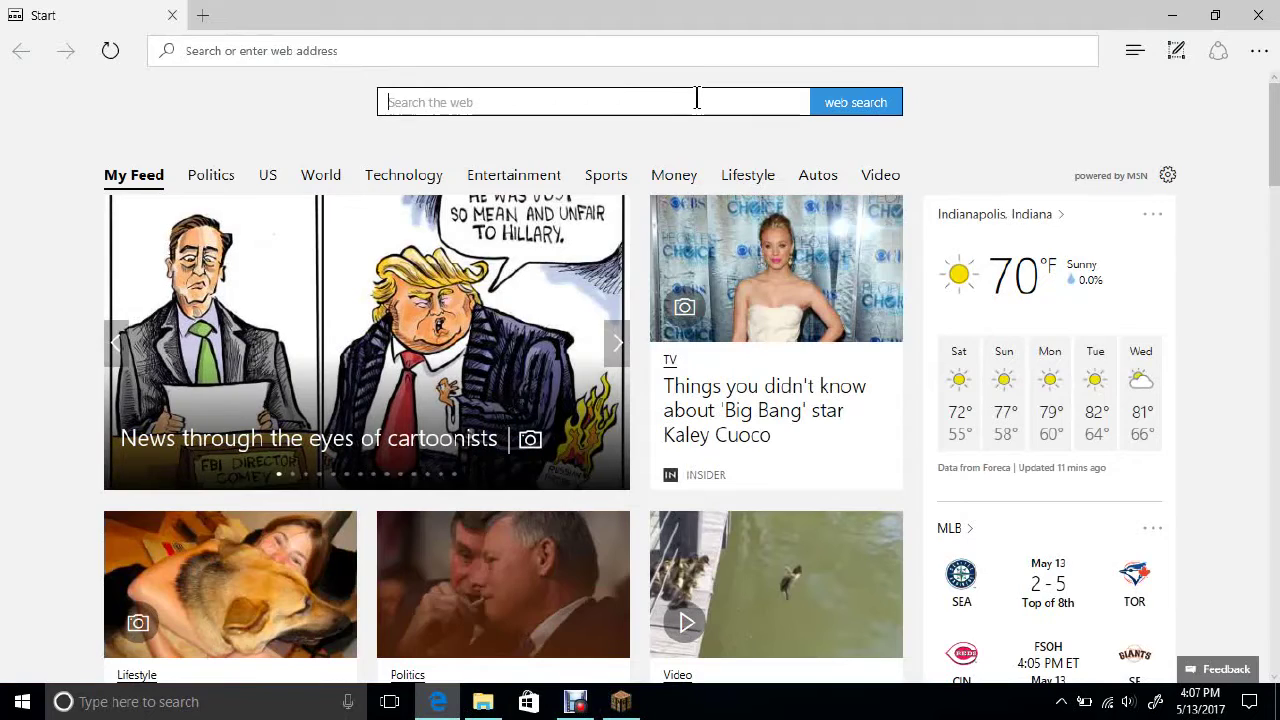
type("minecraft")
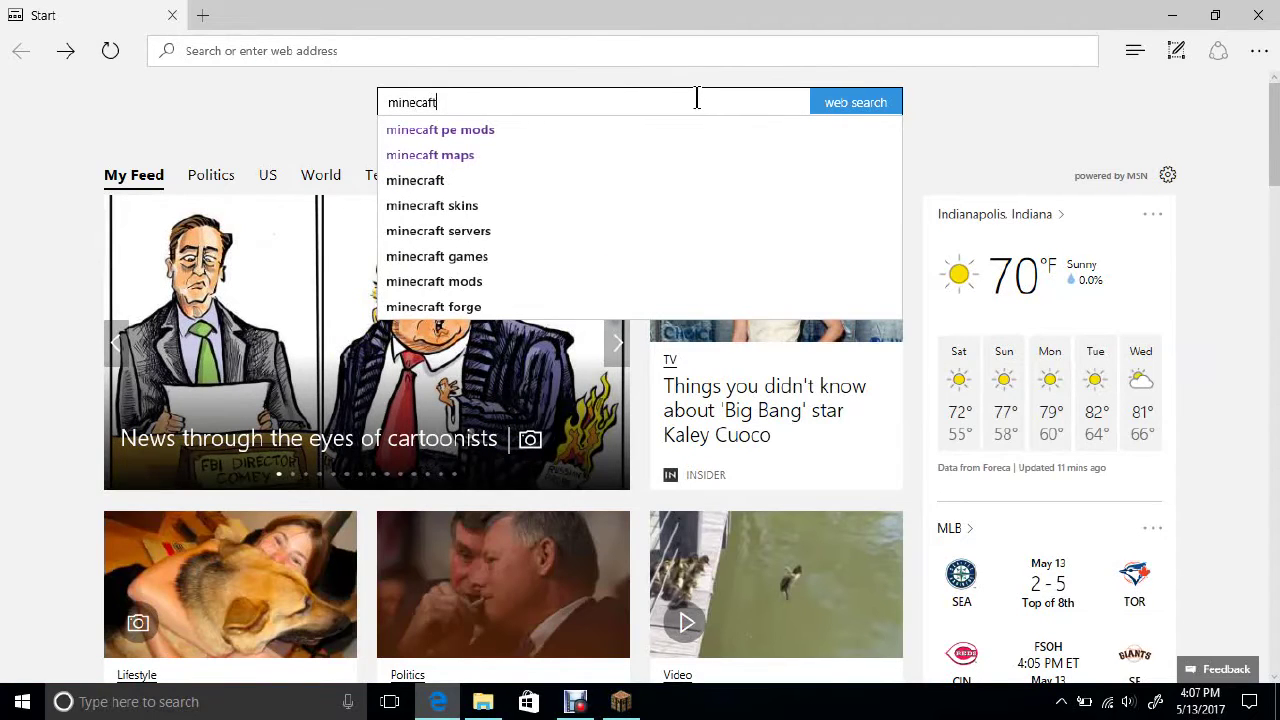
key("BackSpace")
key("BackSpace")
key("BackSpace")
key("BackSpace")
key("BackSpace")
key("BackSpace")
key("BackSpace")
key("BackSpace")
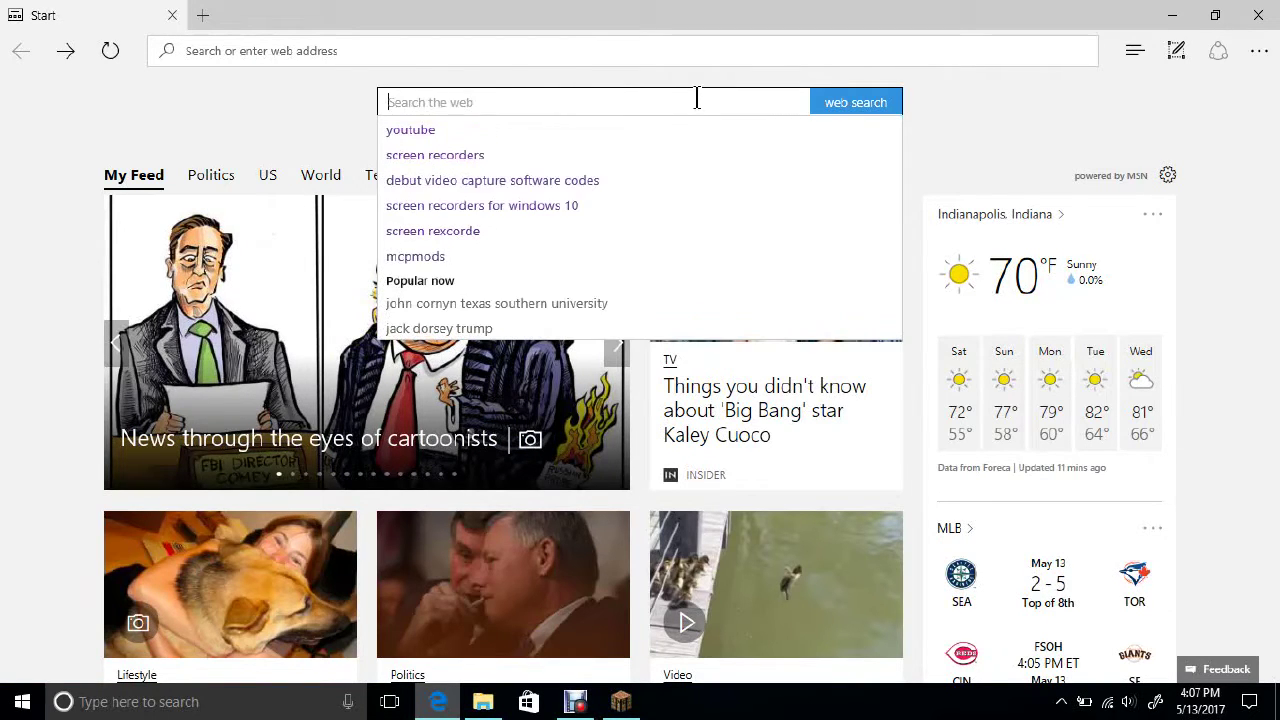
type("minecfat")
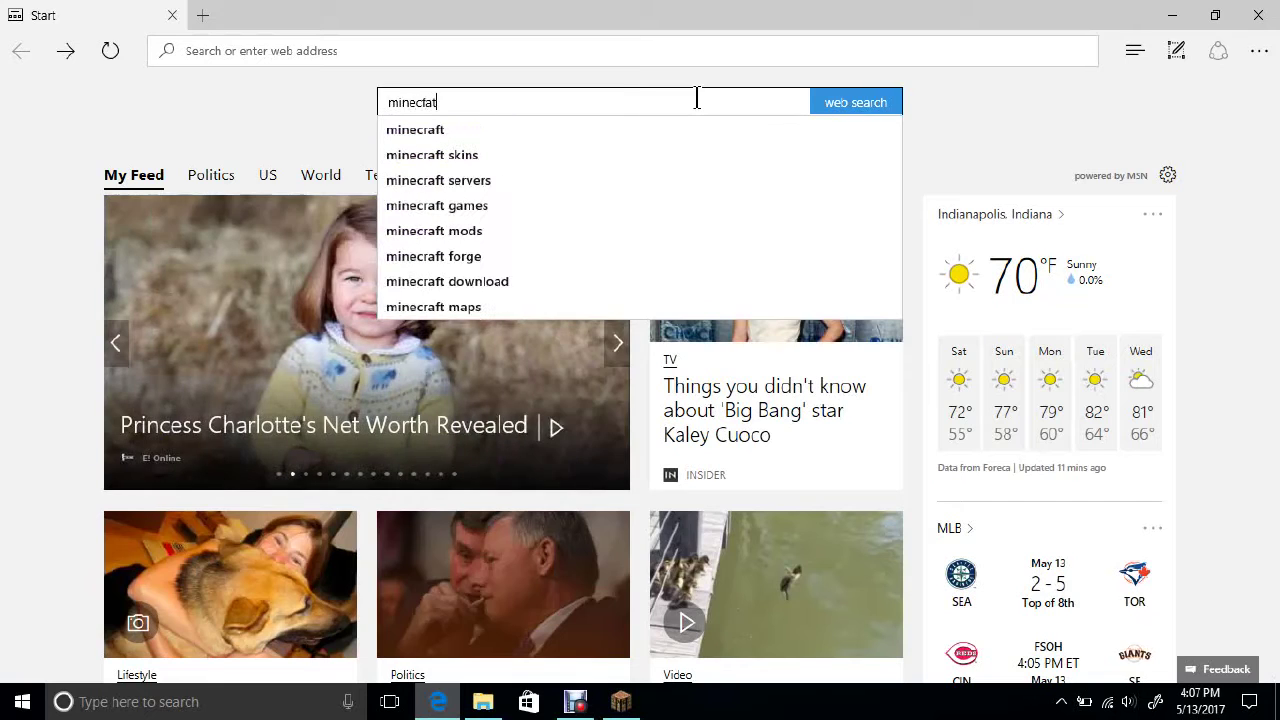
key("BackSpace")
key("BackSpace")
key("BackSpace")
Search the web for "minecraft forage".
type("min")
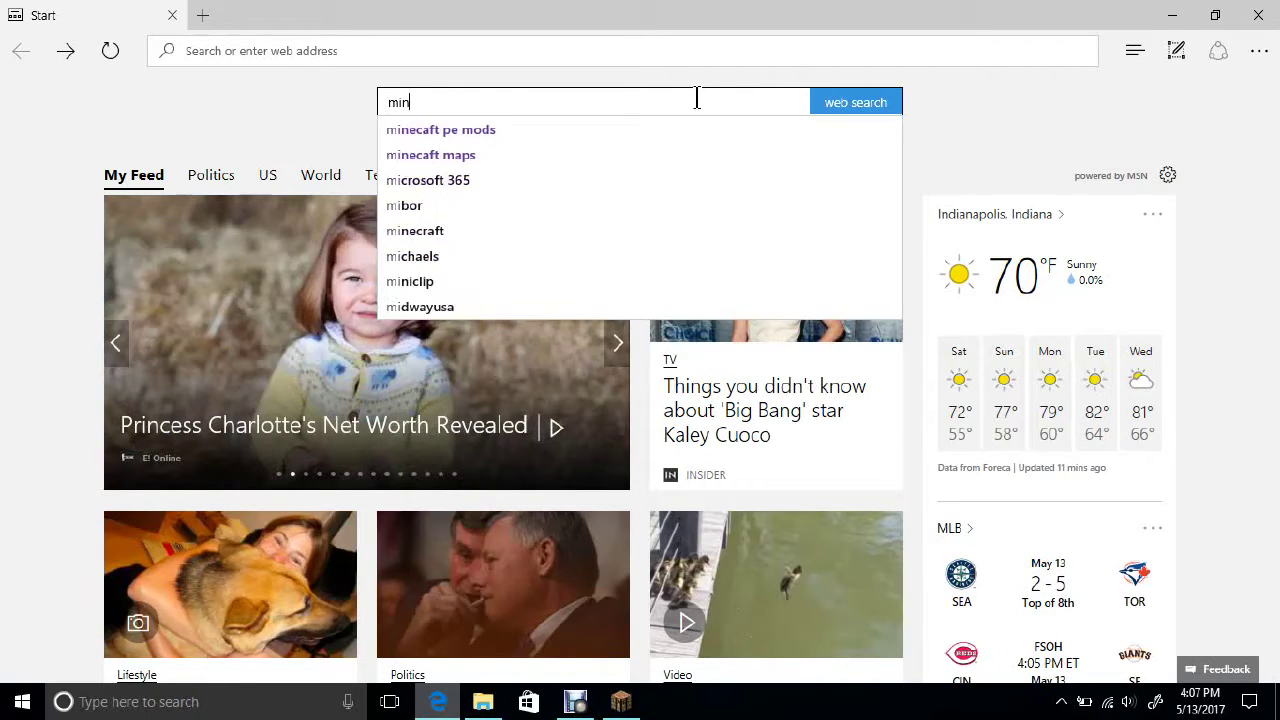
type("ecraft forg")
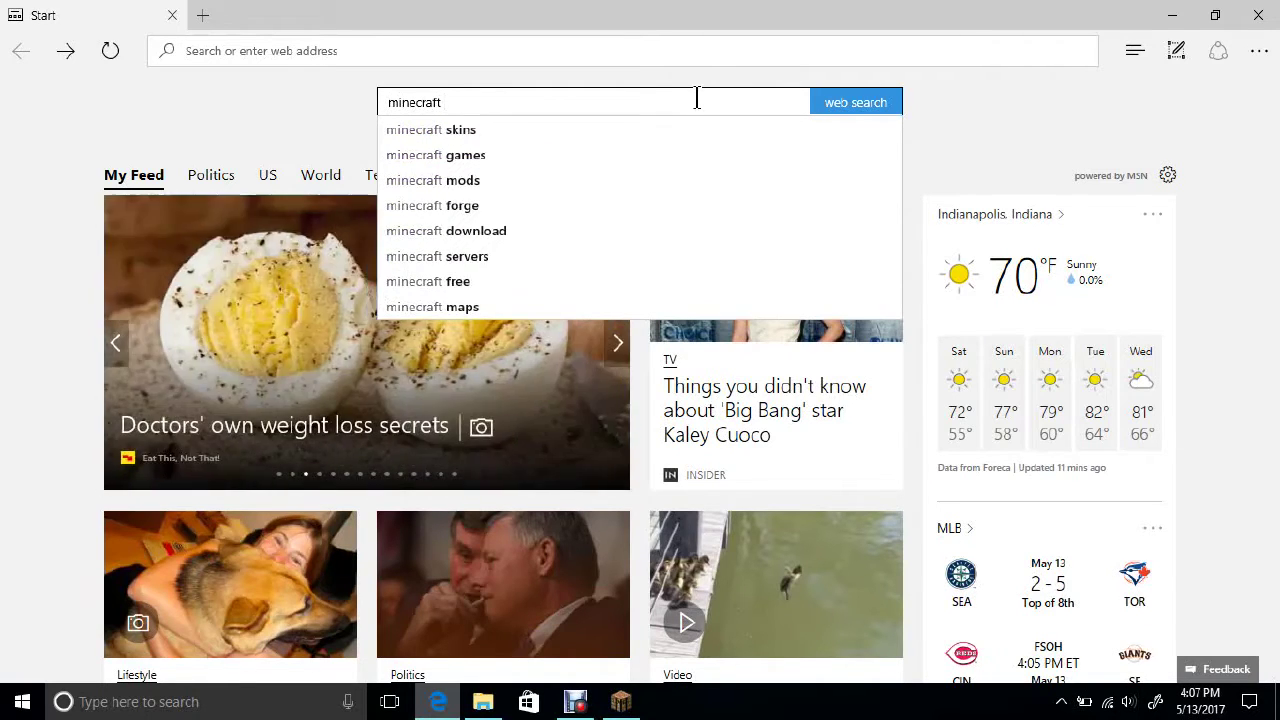
key("BackSpace")
key("BackSpace")
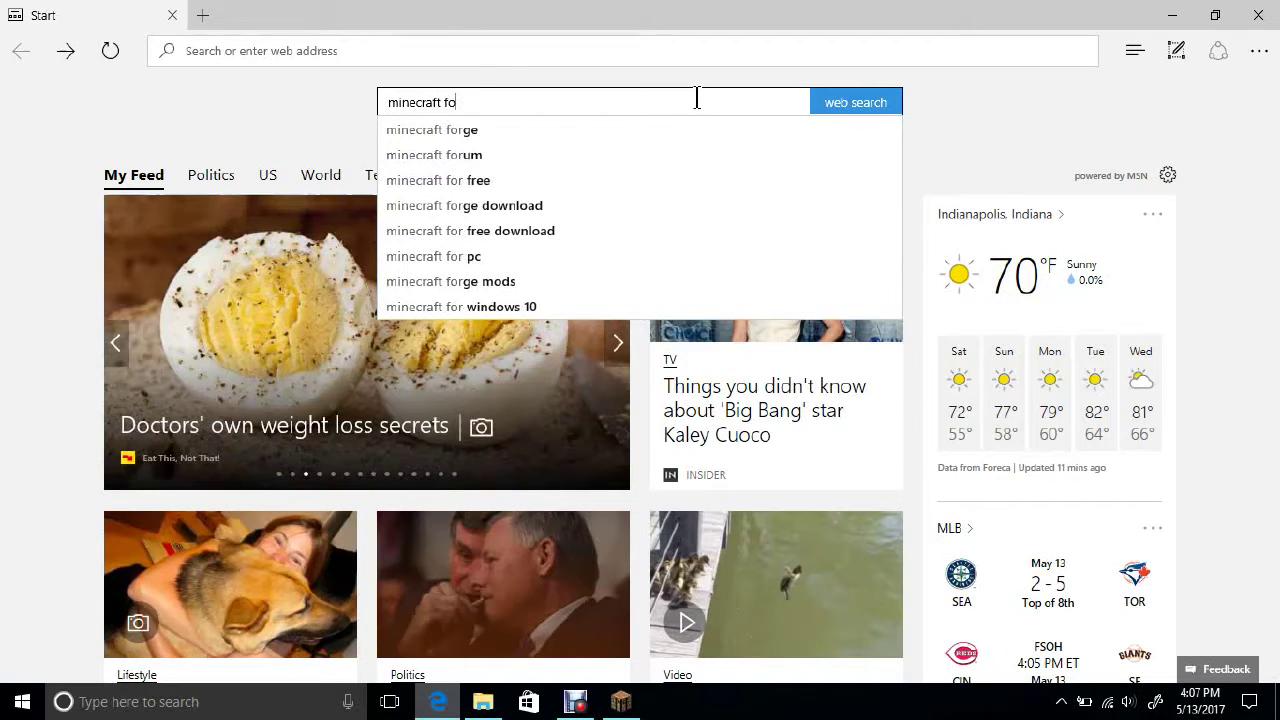
type("r")
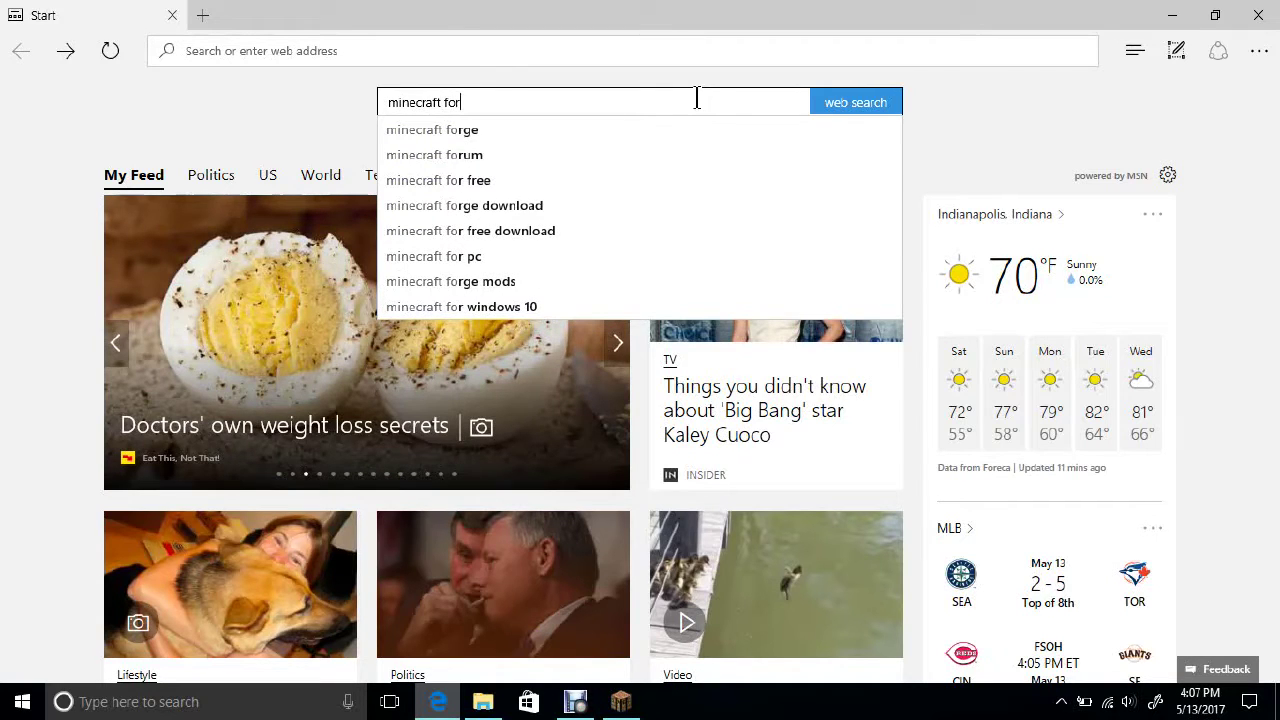
type("age")
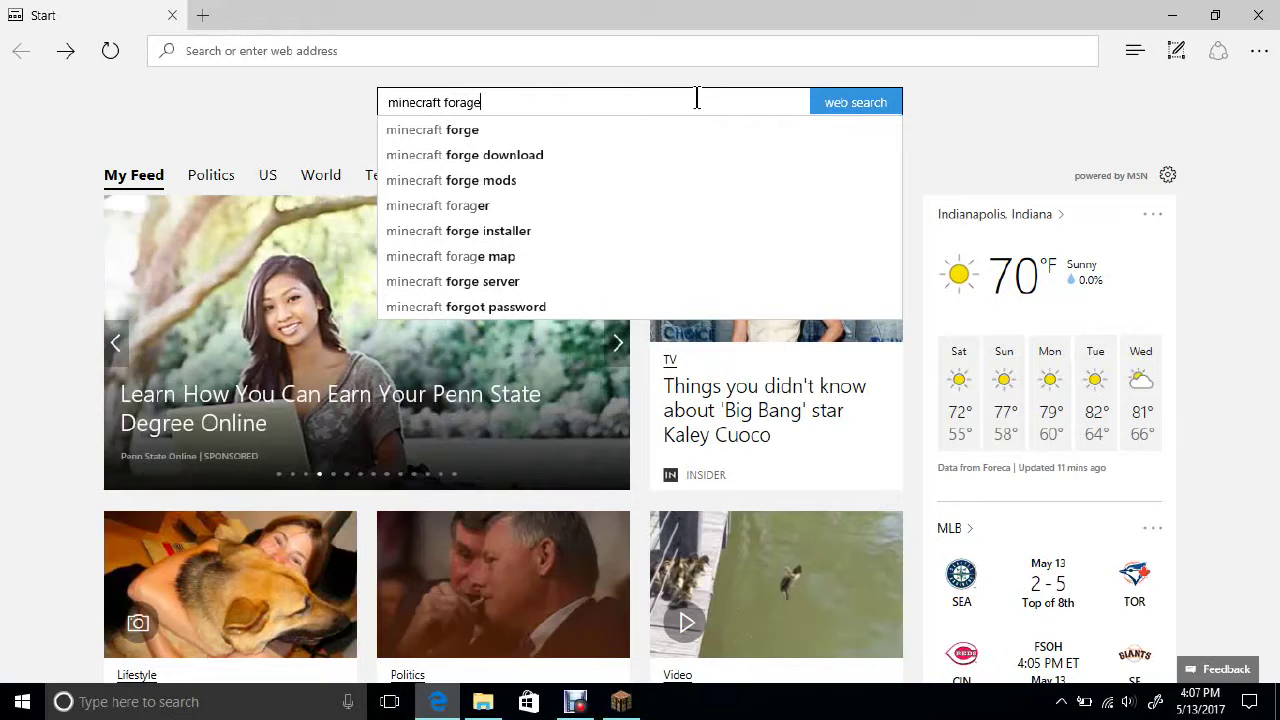
key("Return")
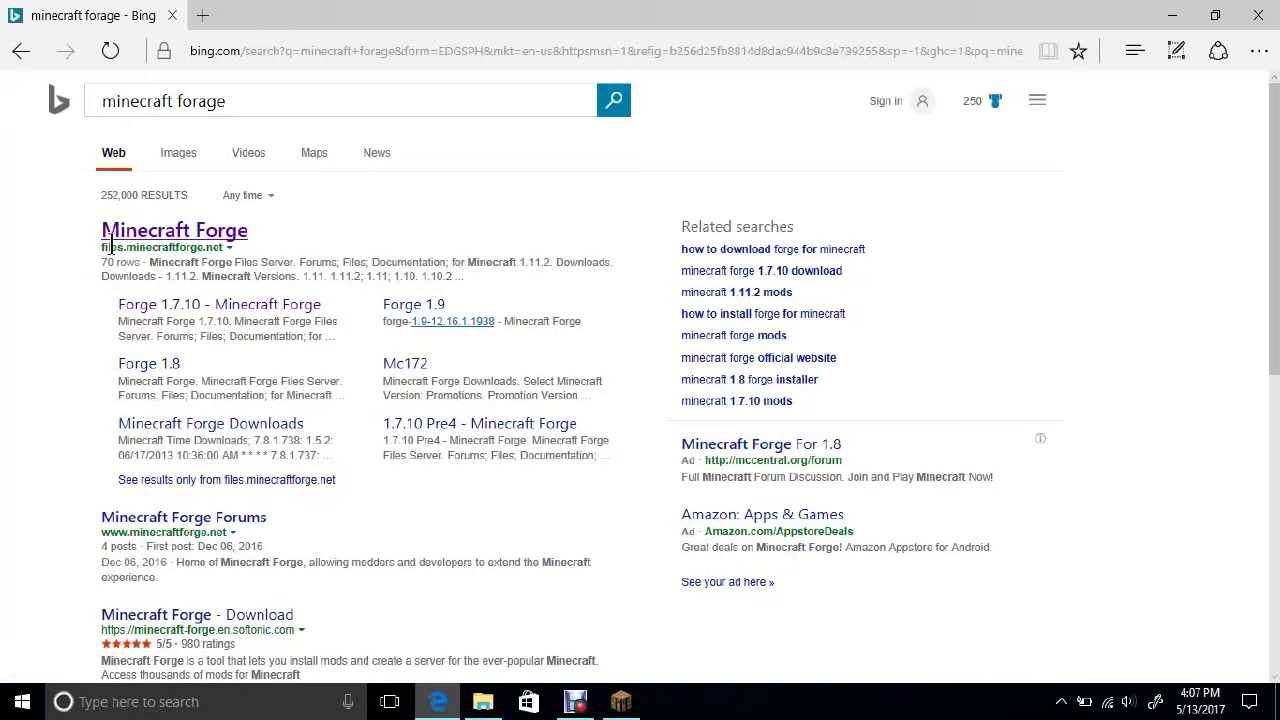
Open the 1.7.10 downloads on the Minecraft Forge files site and request the latest build's Windows installer.
left_click(198, 229)
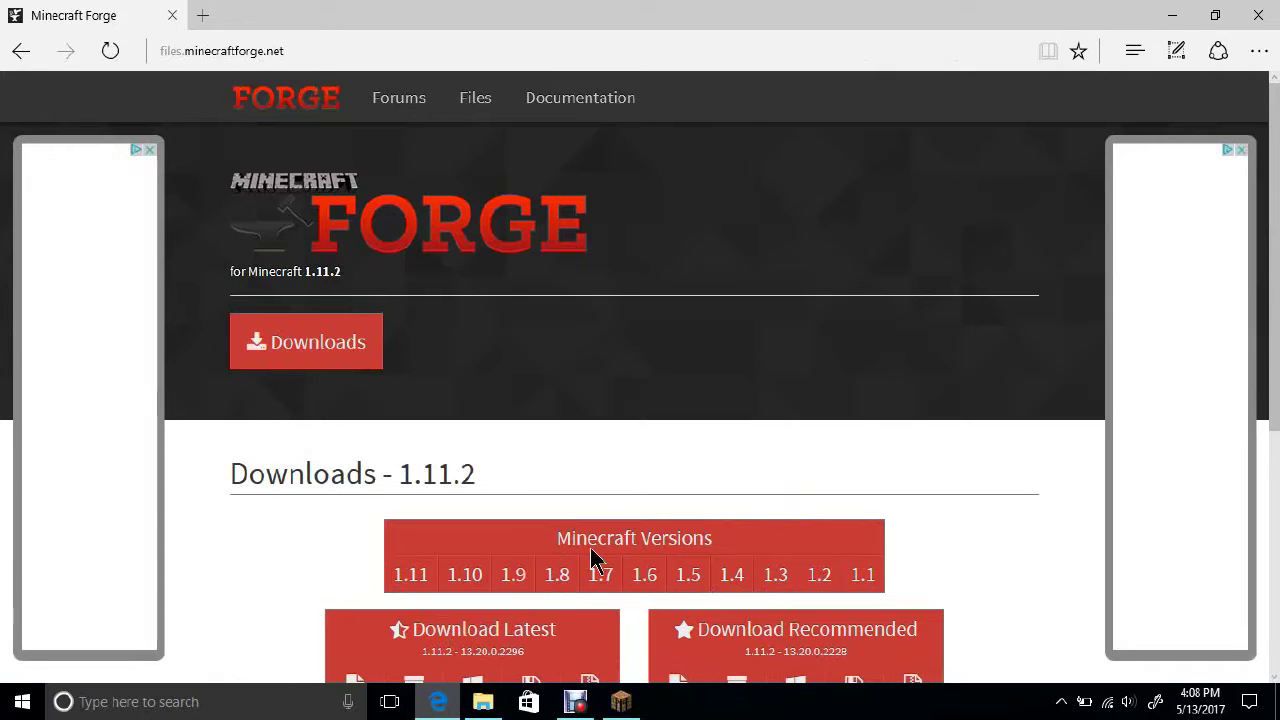
mouse_move(614, 577)
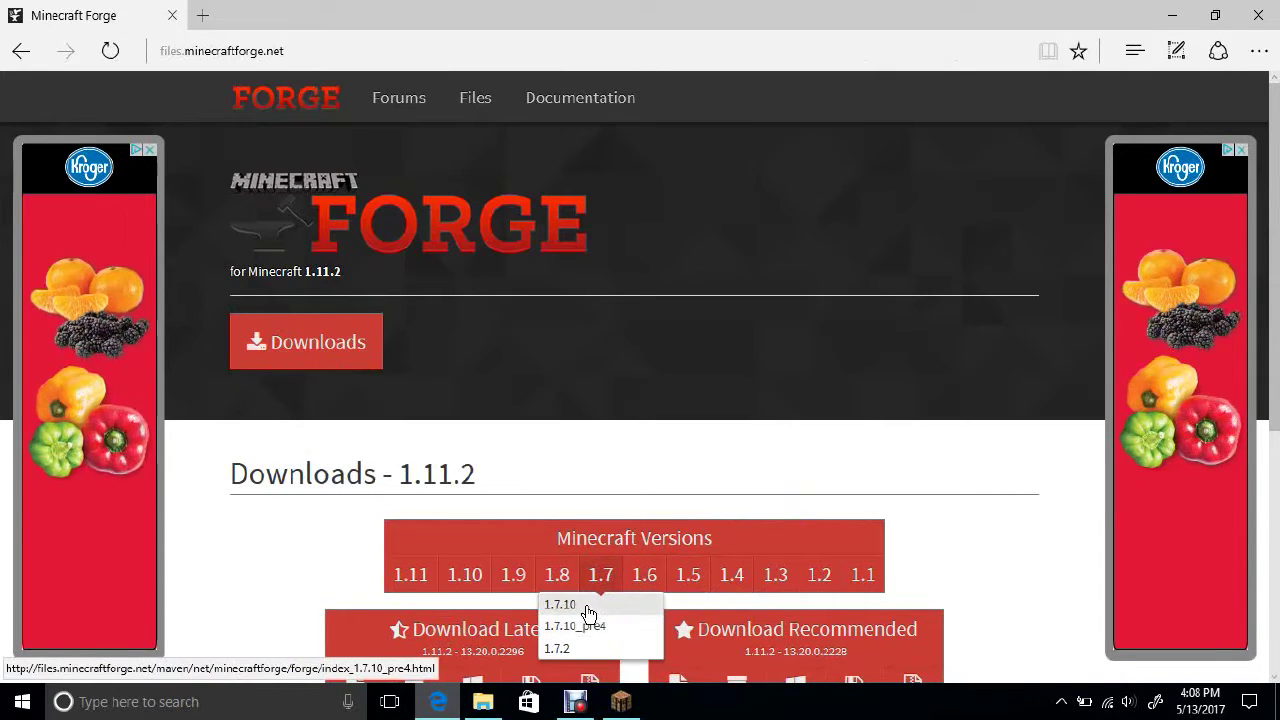
left_click(588, 608)
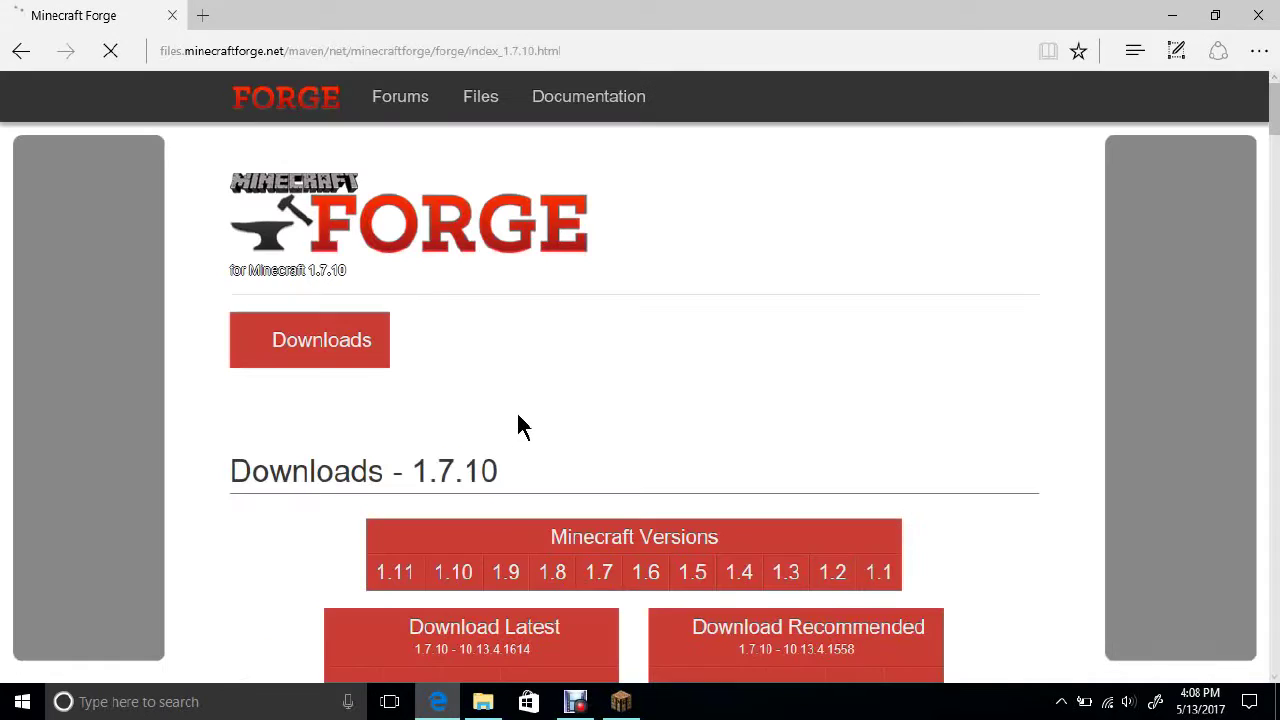
scroll(453, 407, "down", 2)
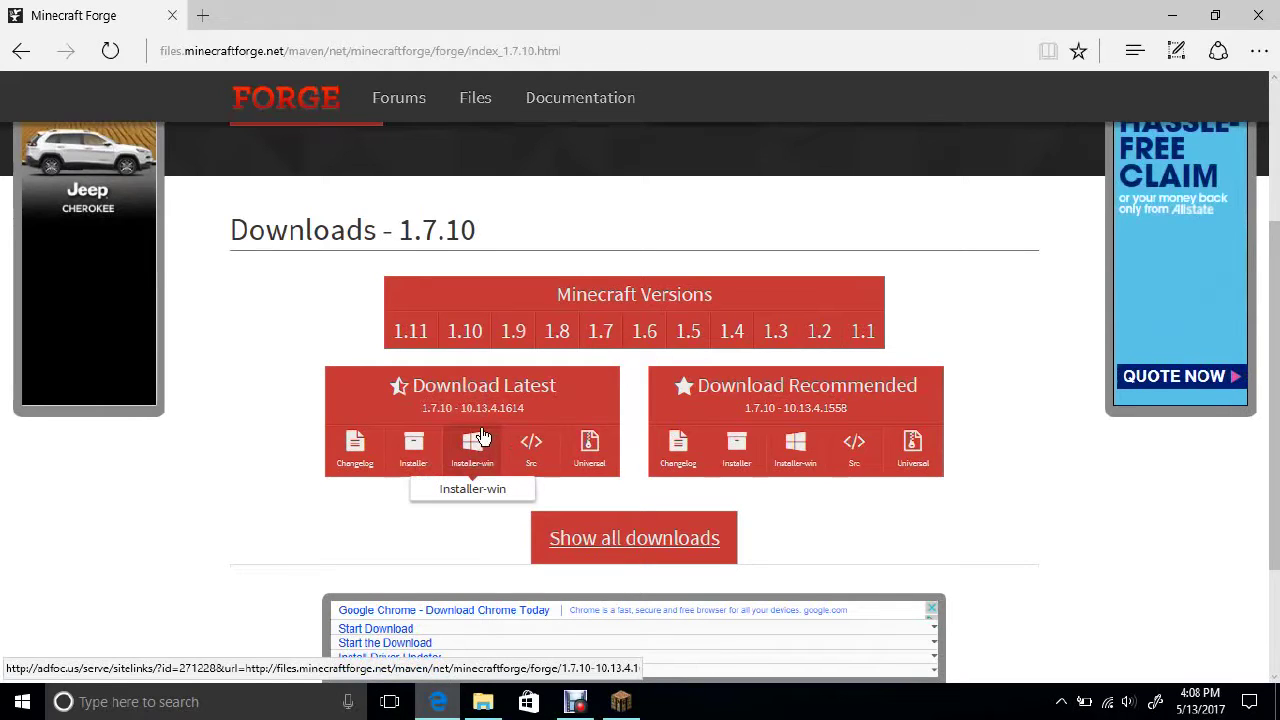
left_click(482, 450)
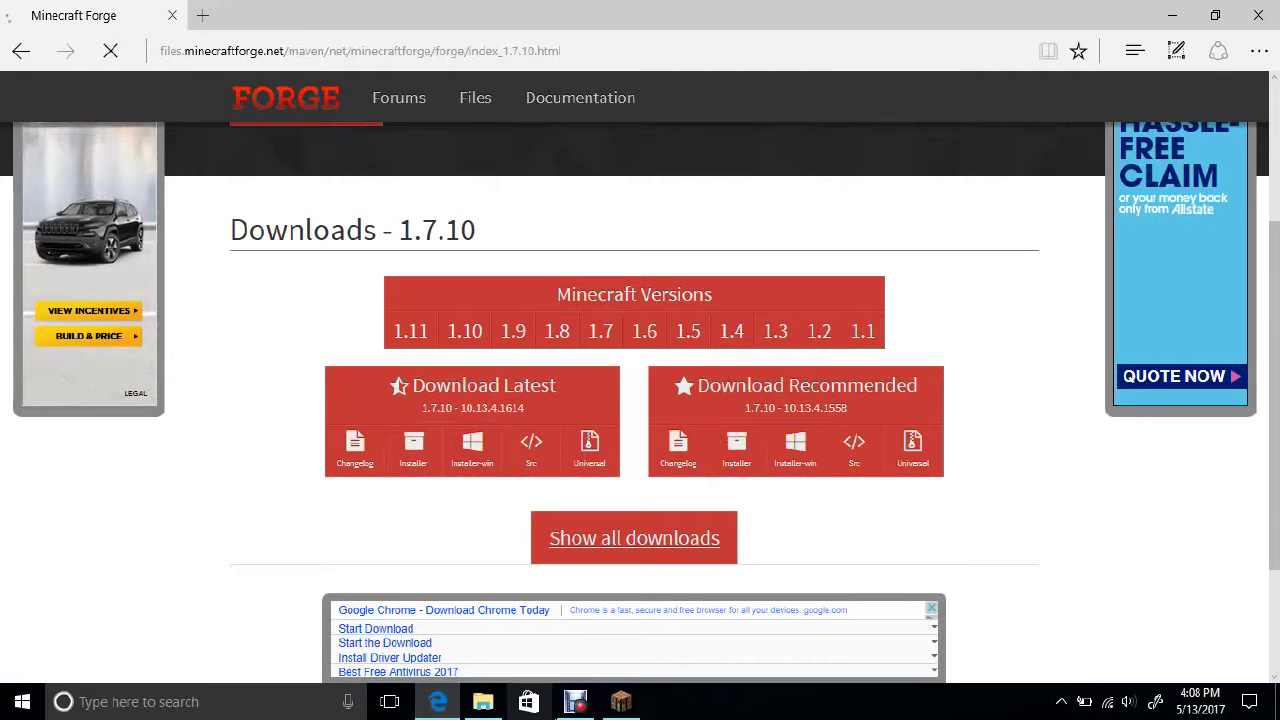
Stop the pending page load and reload the Forge 1.7.10 downloads page to show its installer links.
left_click(572, 702)
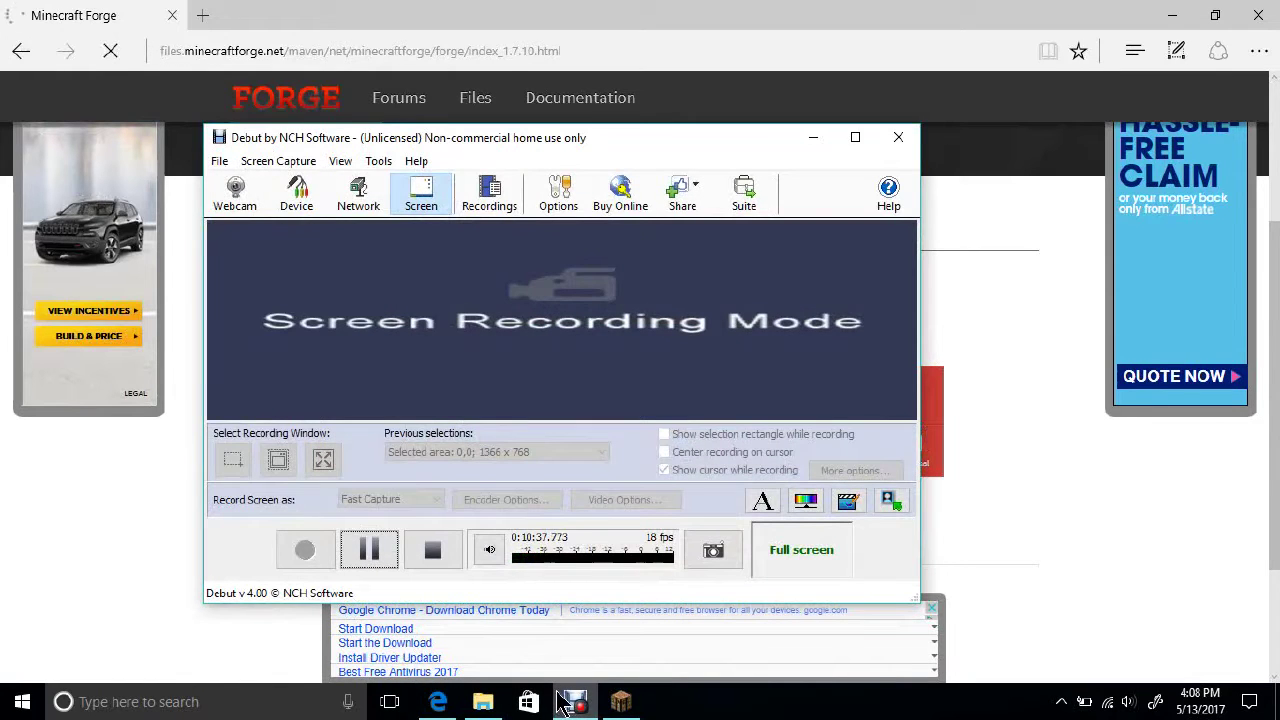
left_click(437, 702)
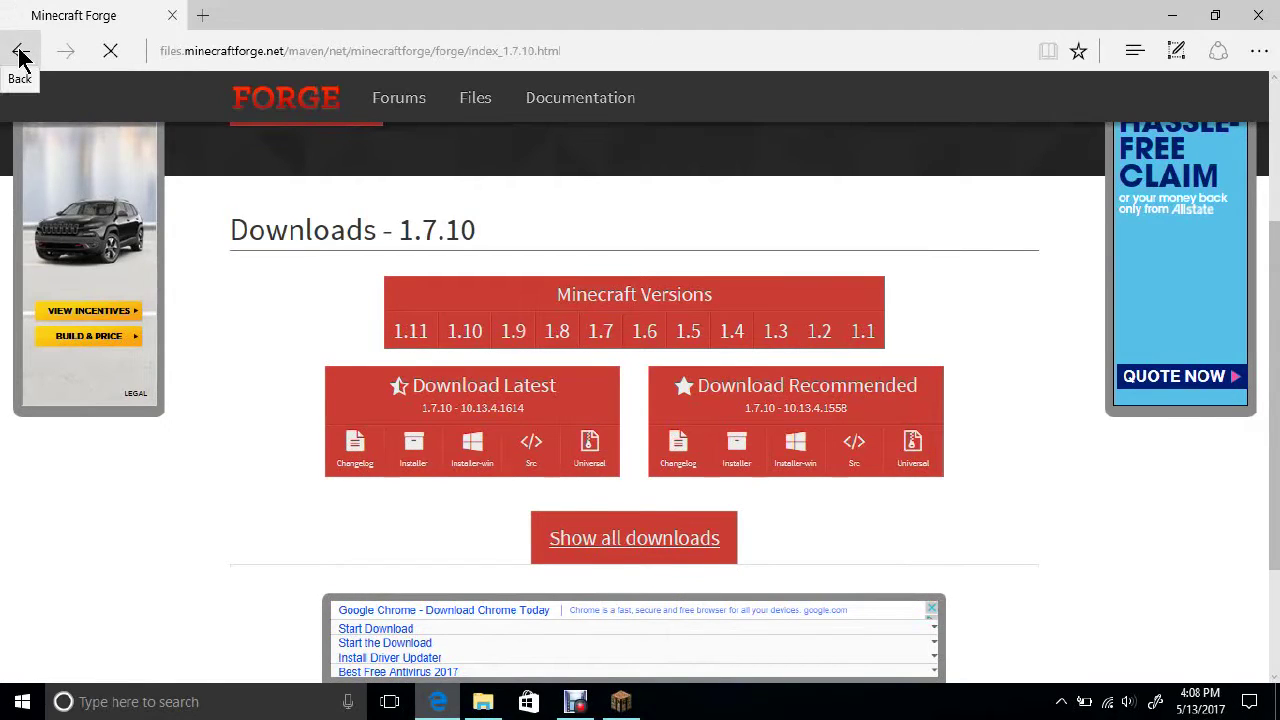
left_click(119, 57)
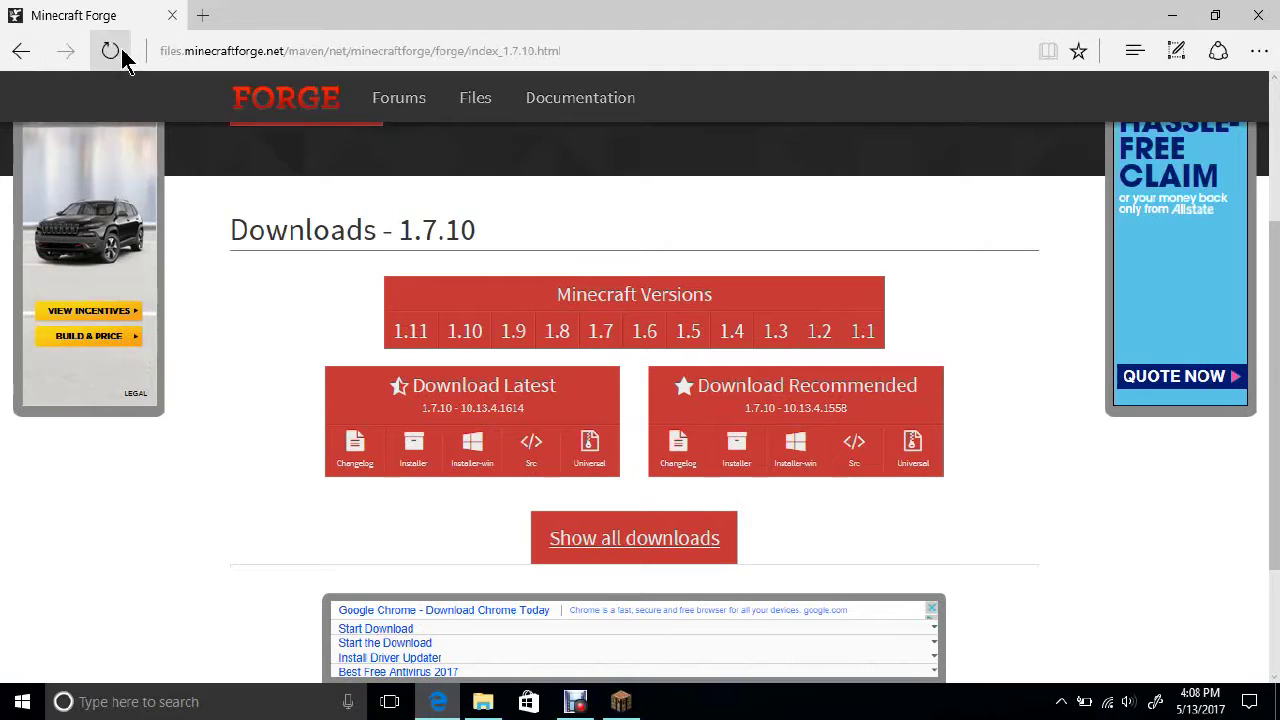
left_click(122, 50)
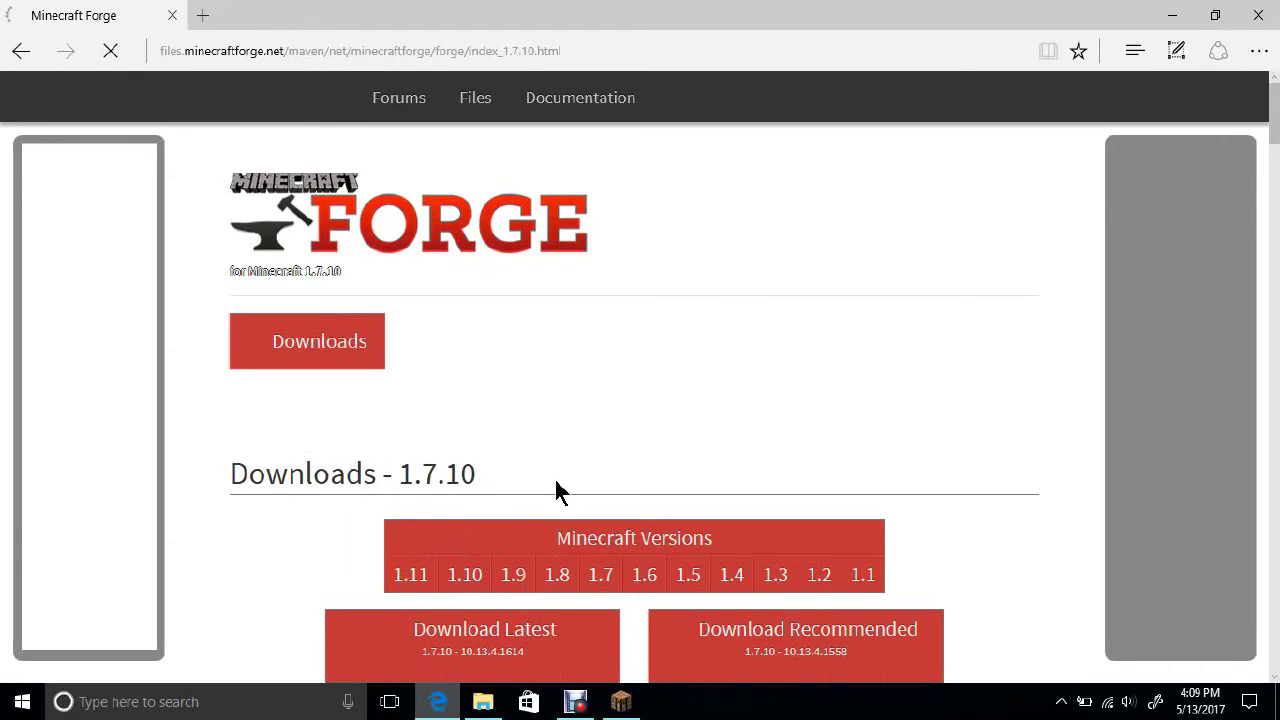
scroll(556, 489, "down", 2)
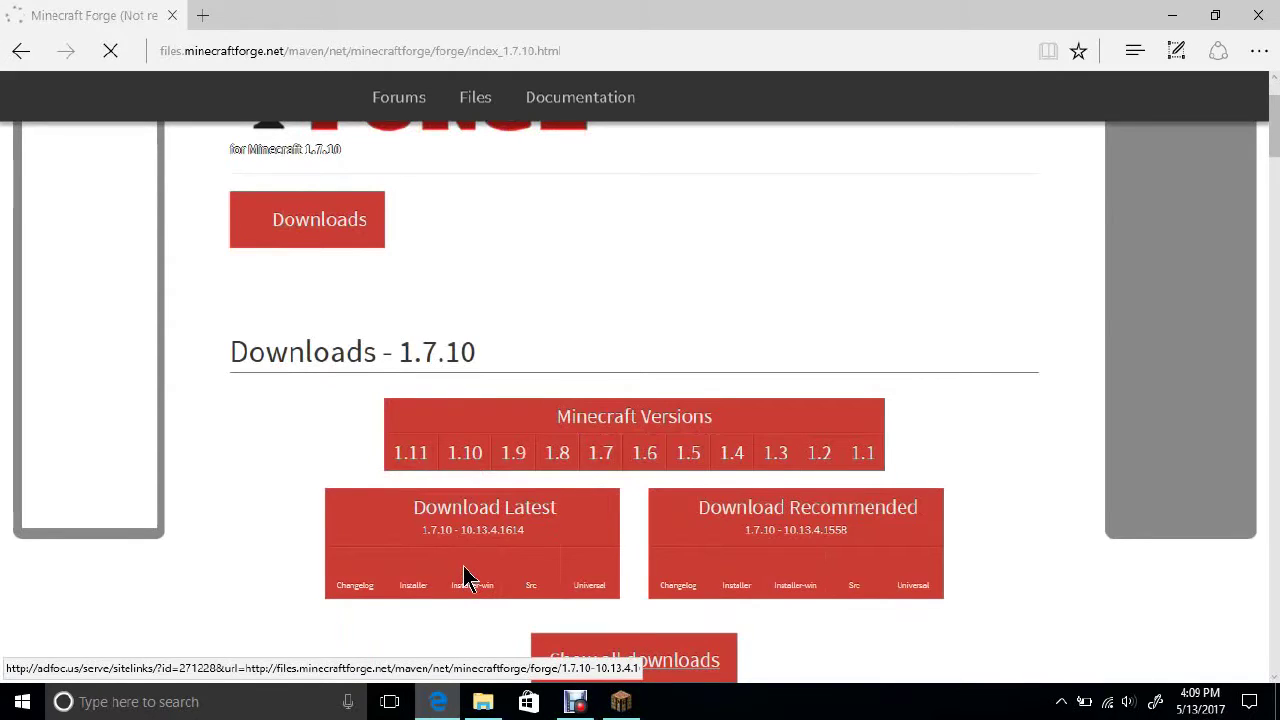
scroll(367, 500, "down", 3)
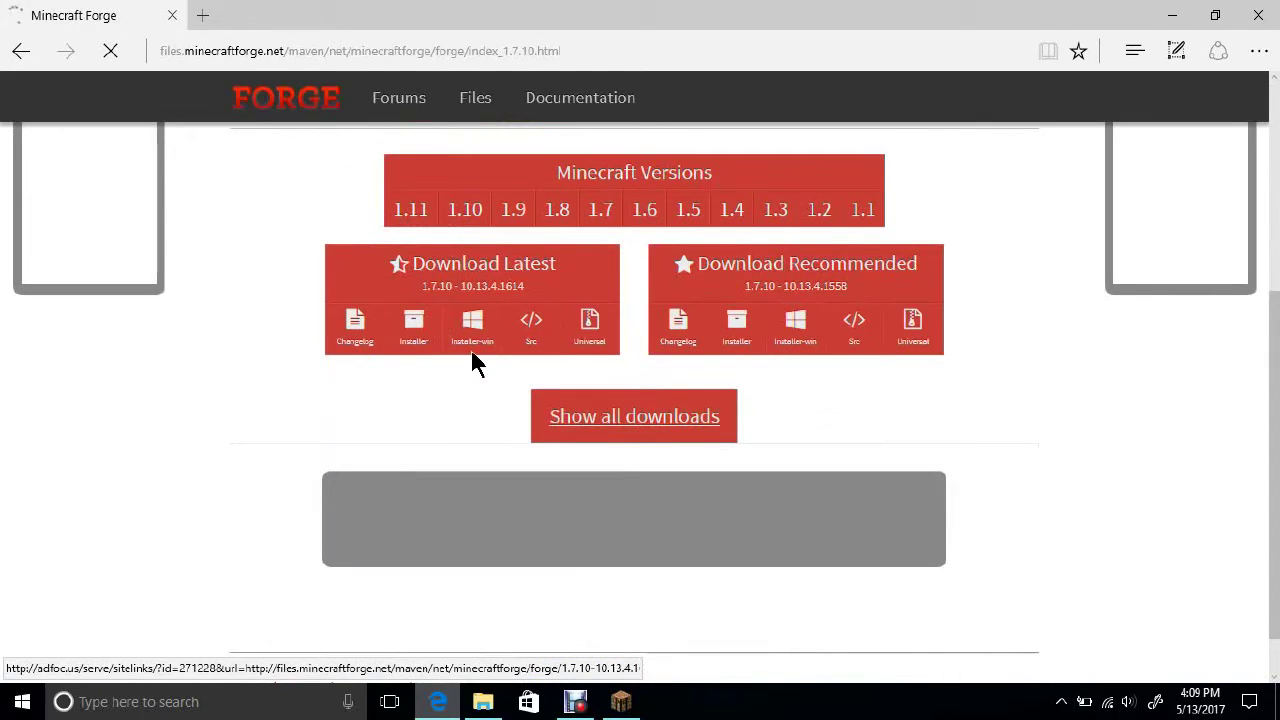
Minimise Edge and the Debut recorder, and open File Explorer.
left_click(1170, 15)
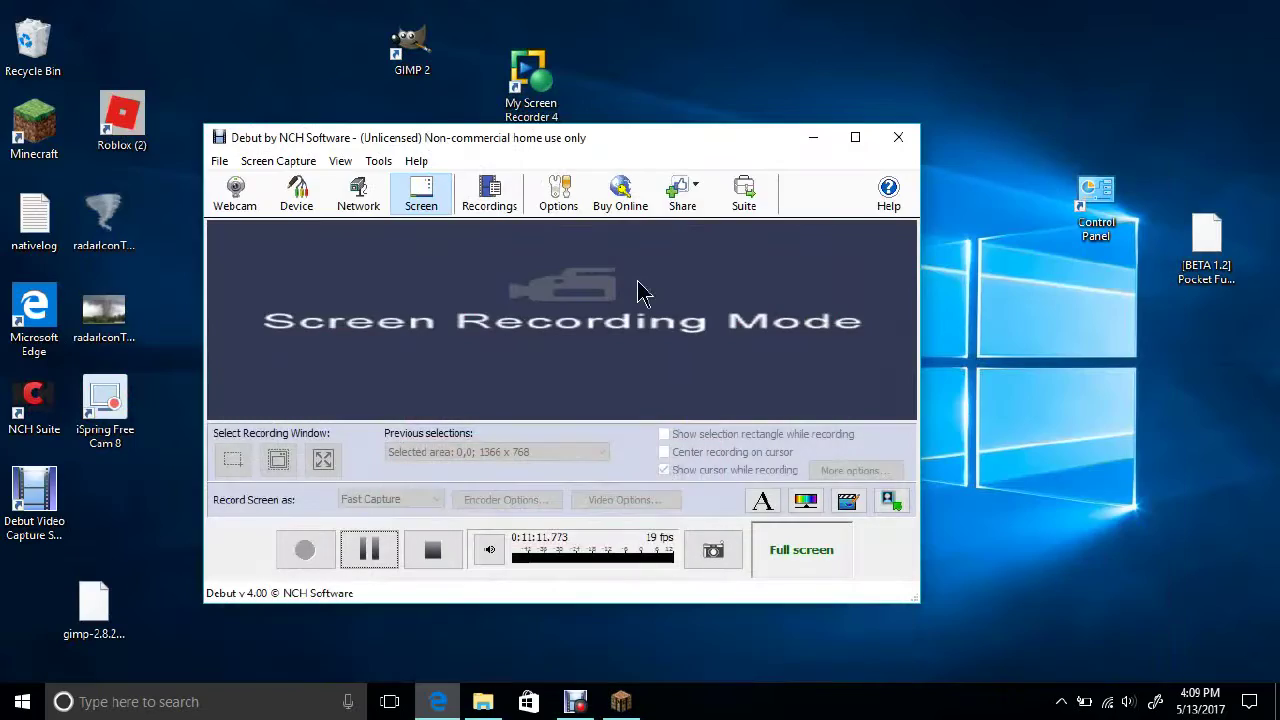
left_click(813, 137)
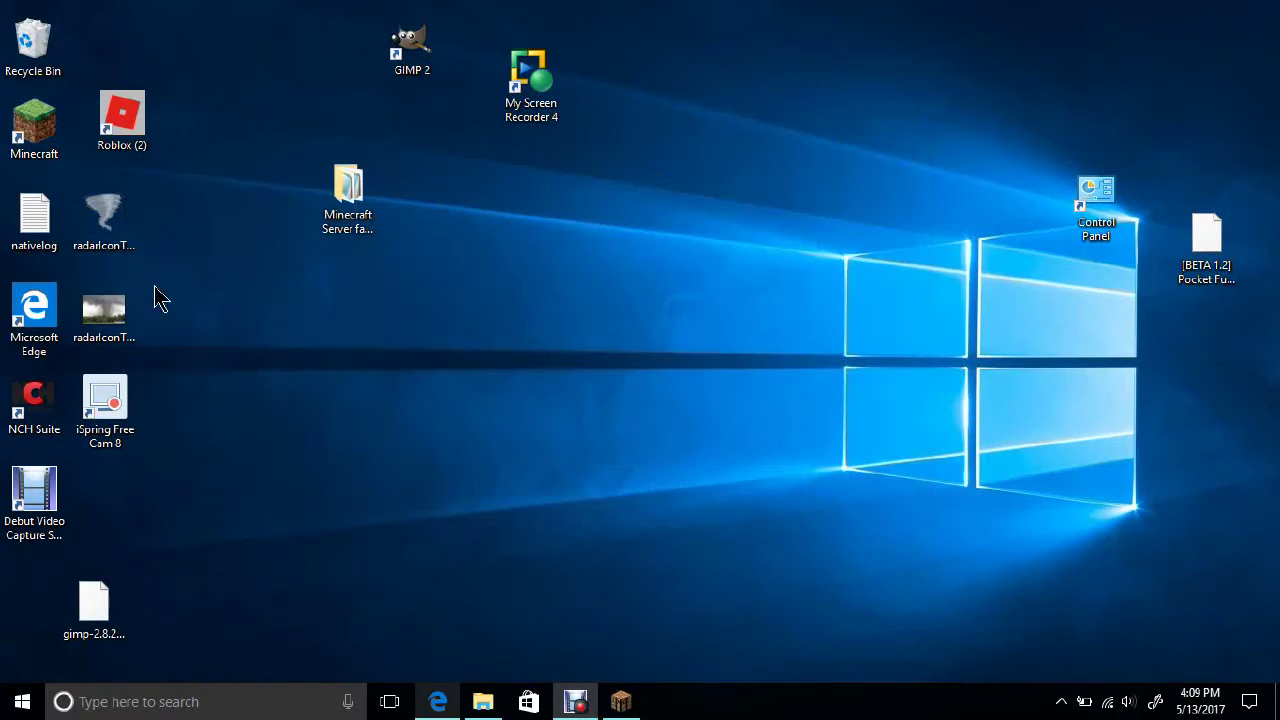
left_click(20, 703)
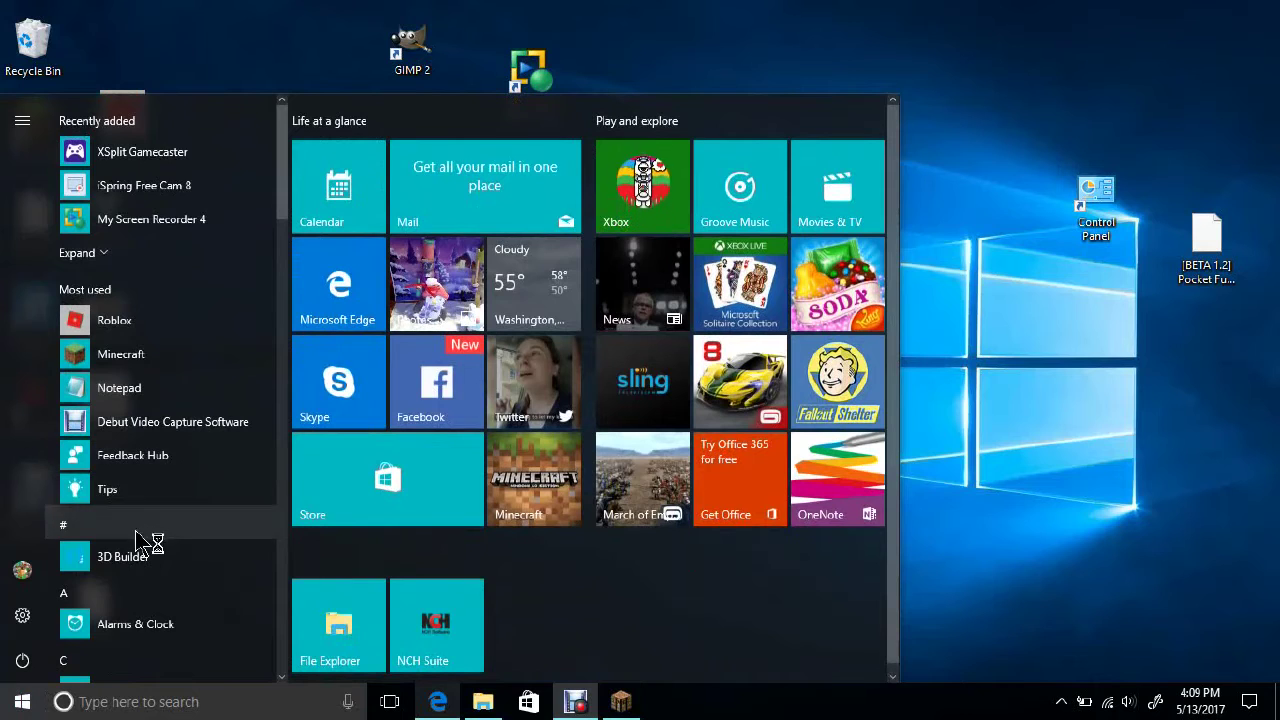
left_click(340, 643)
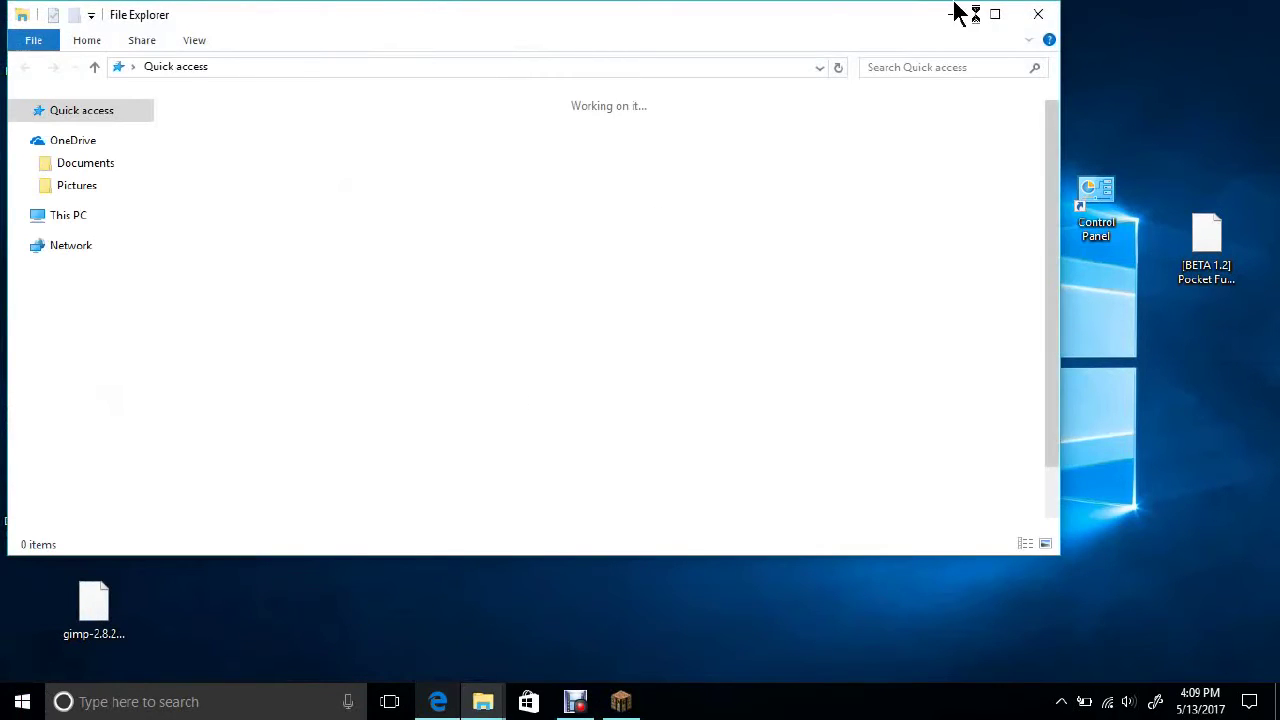
Search Quick access for "1.7.10" and for "forge".
left_click(1004, 67)
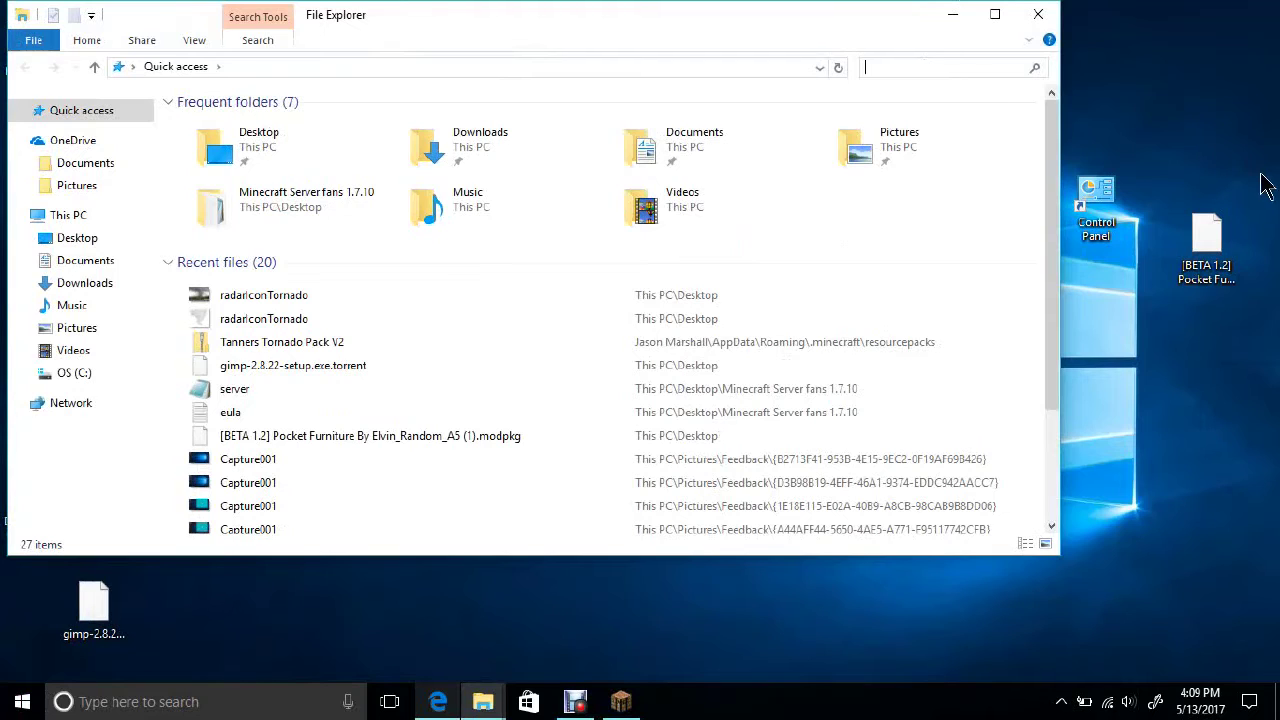
type("1.7.10")
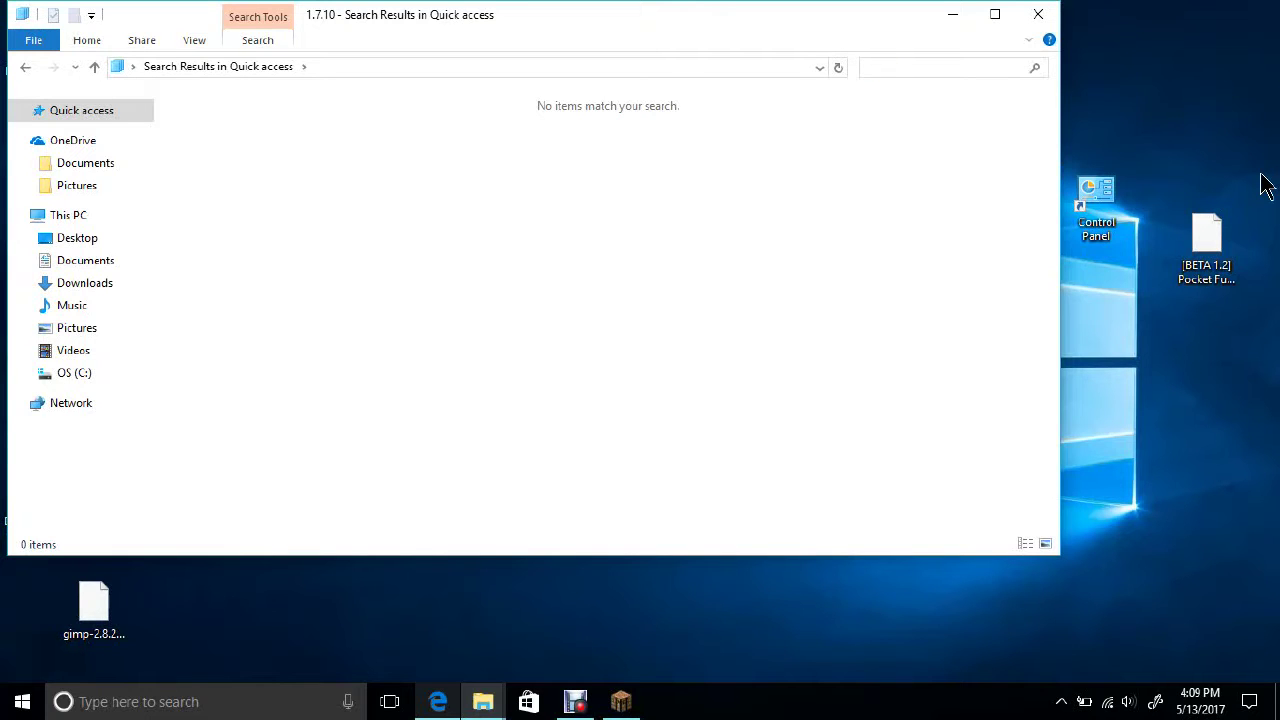
type("forge")
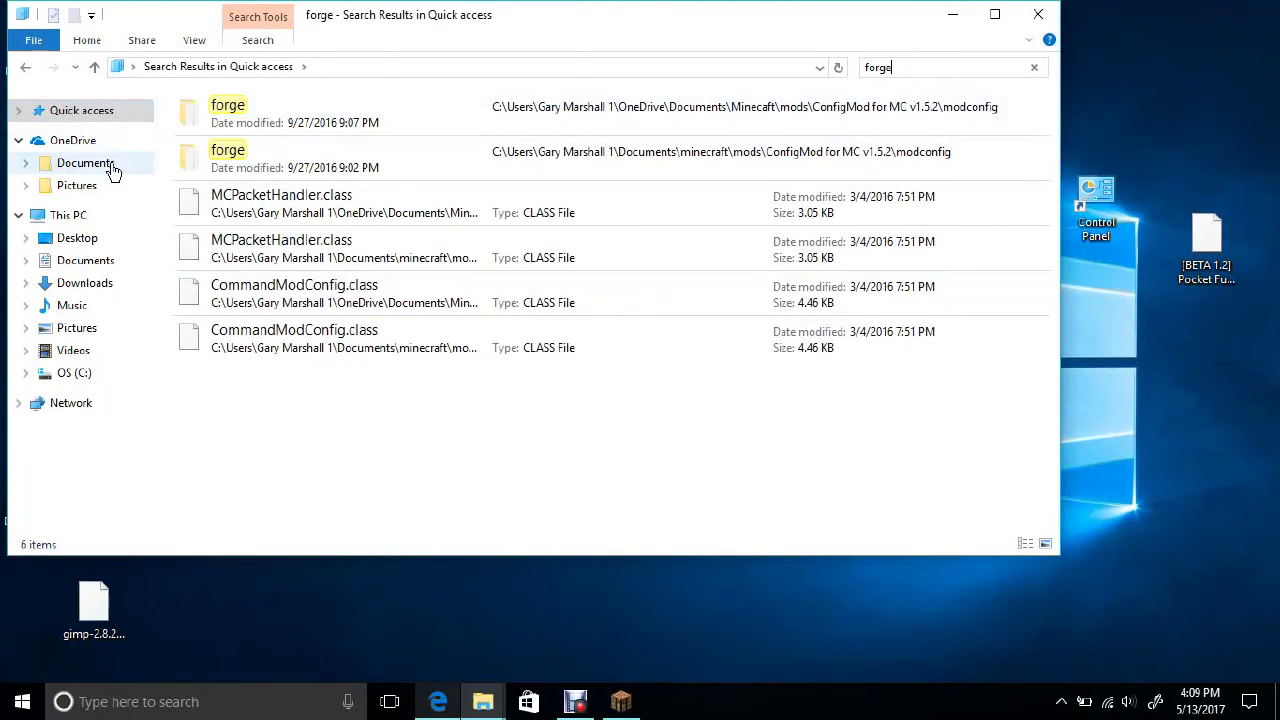
Search the Downloads folder for "forge" and open forge-1.7.10-10.13.4.1558-1.7.10-installer-win (3).
left_click_drag(94, 280, 87, 289)
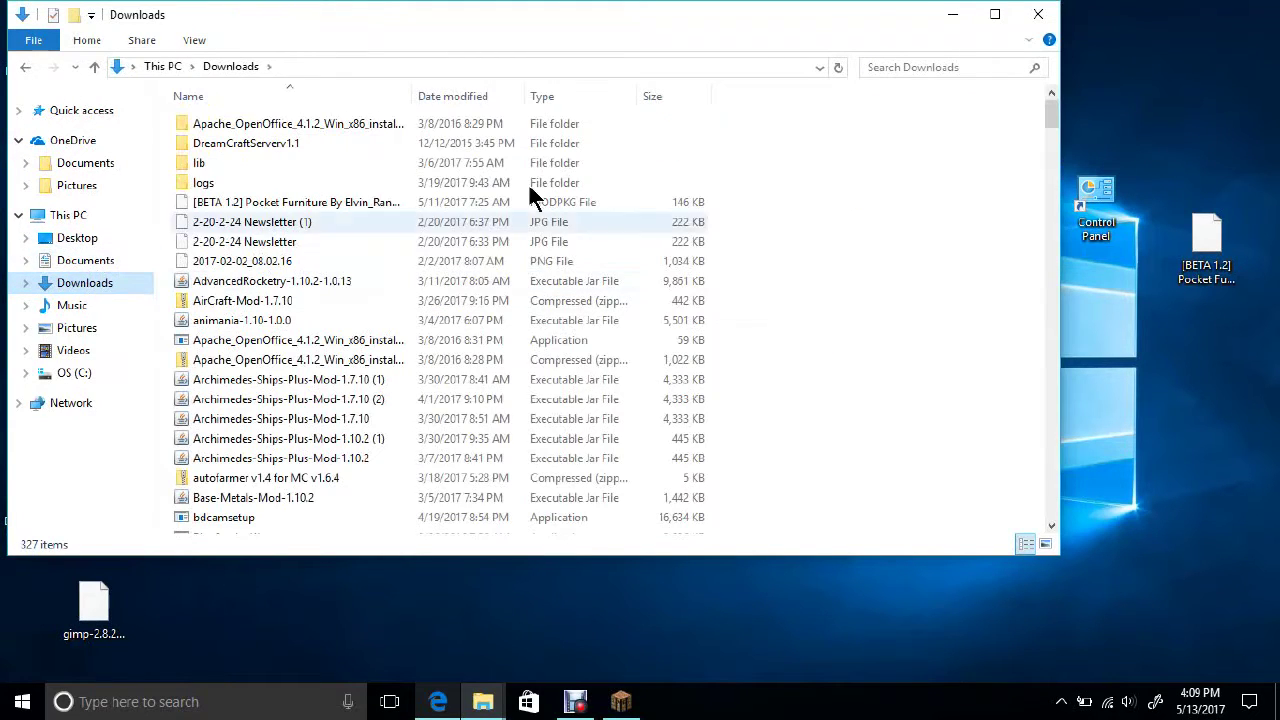
left_click(955, 67)
type("forge")
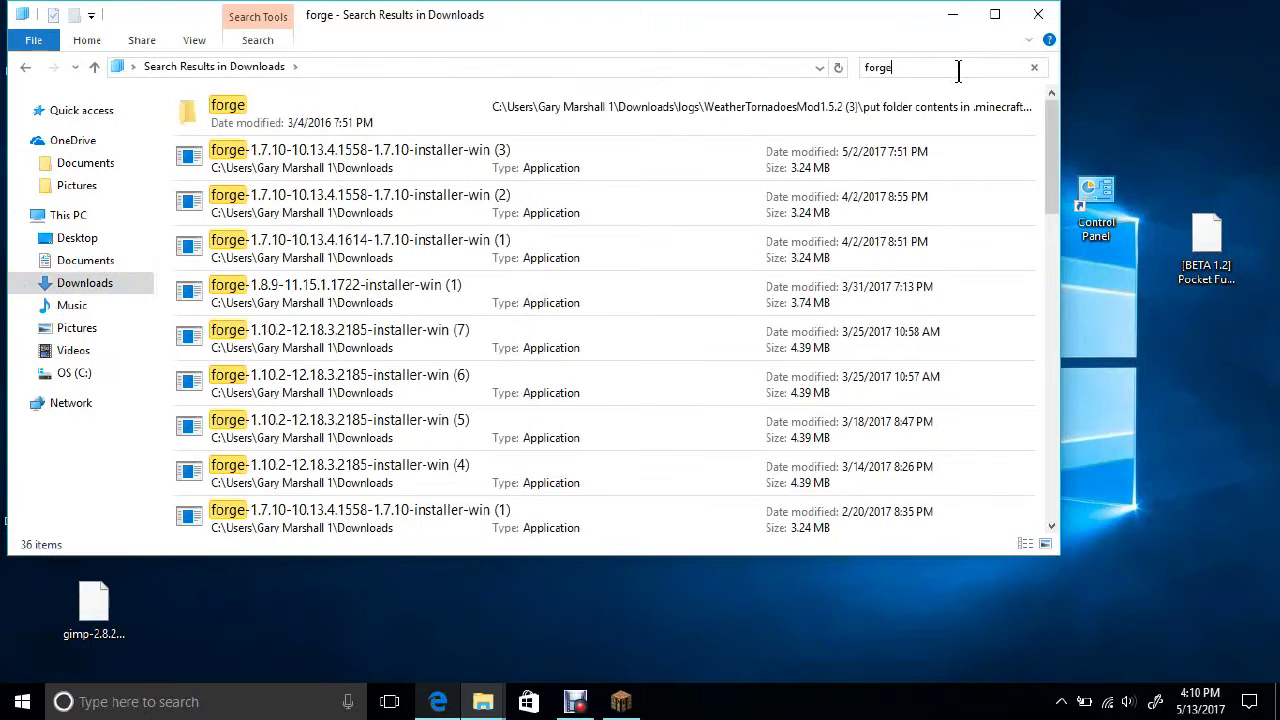
left_click_drag(253, 157, 576, 628)
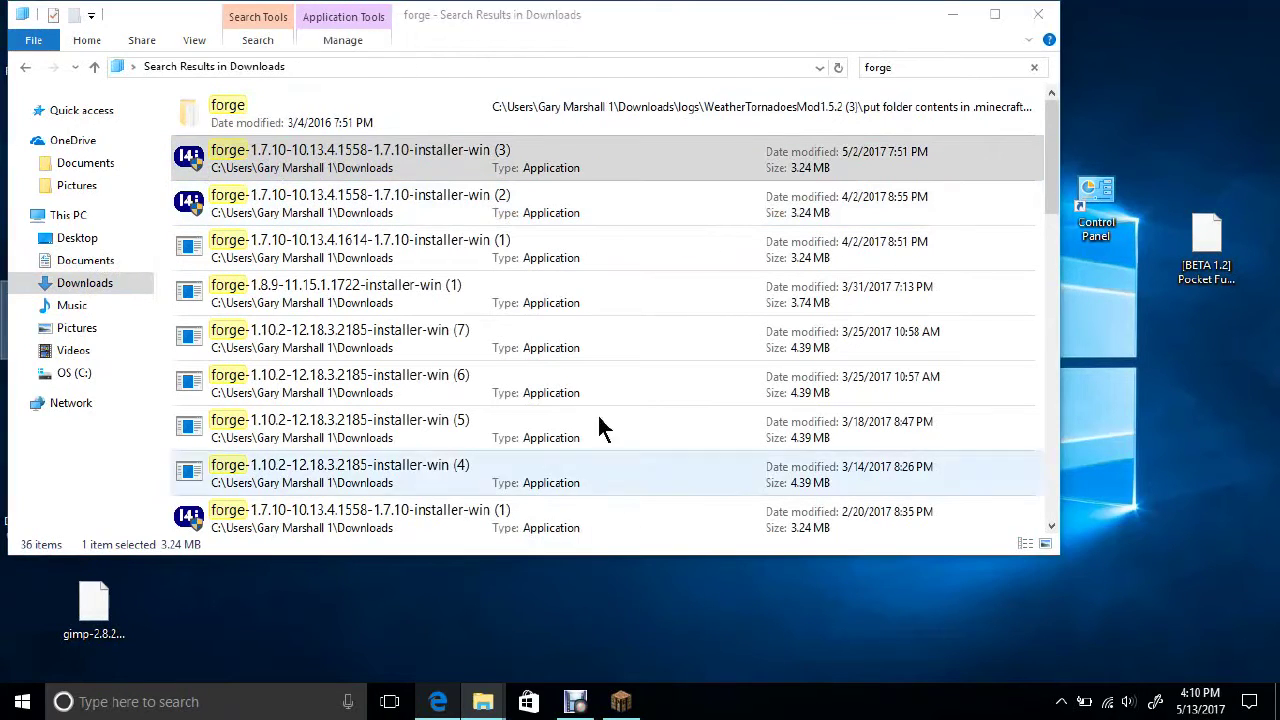
Minimise File Explorer and Edge, launch the Forge 1.7.10 installer from the desktop, and select Install server.
left_click(950, 22)
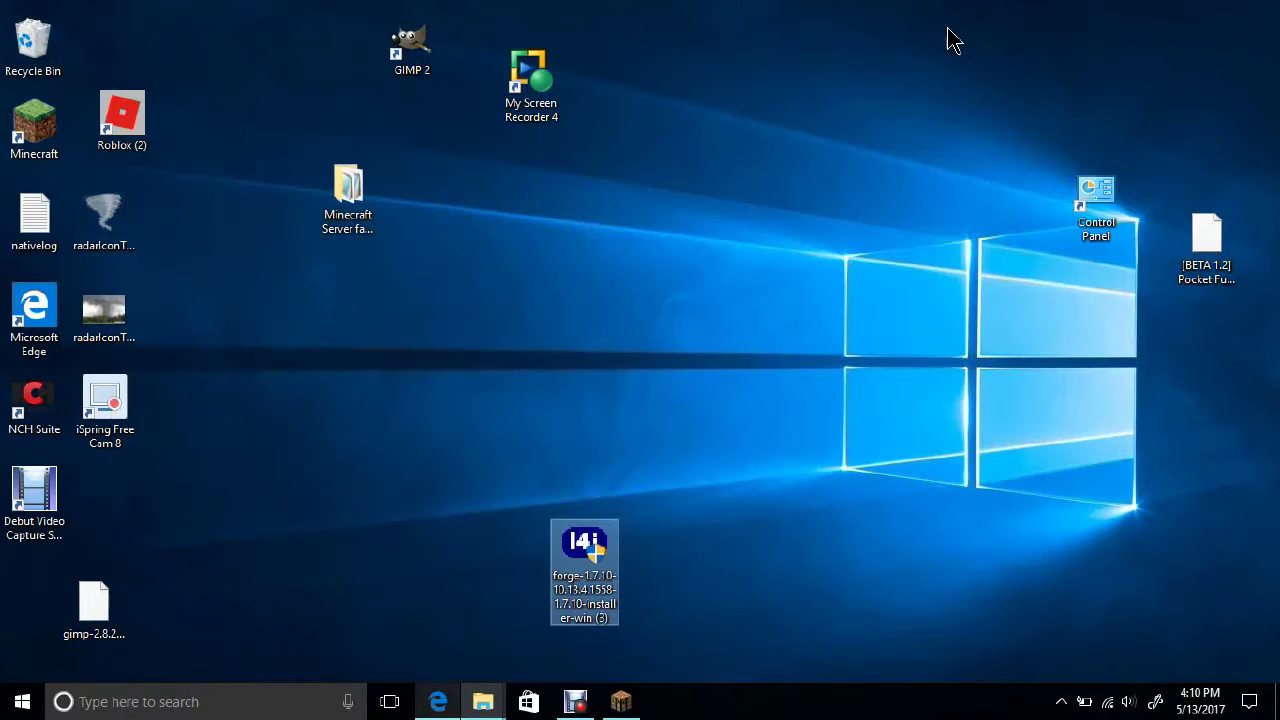
left_click(656, 455)
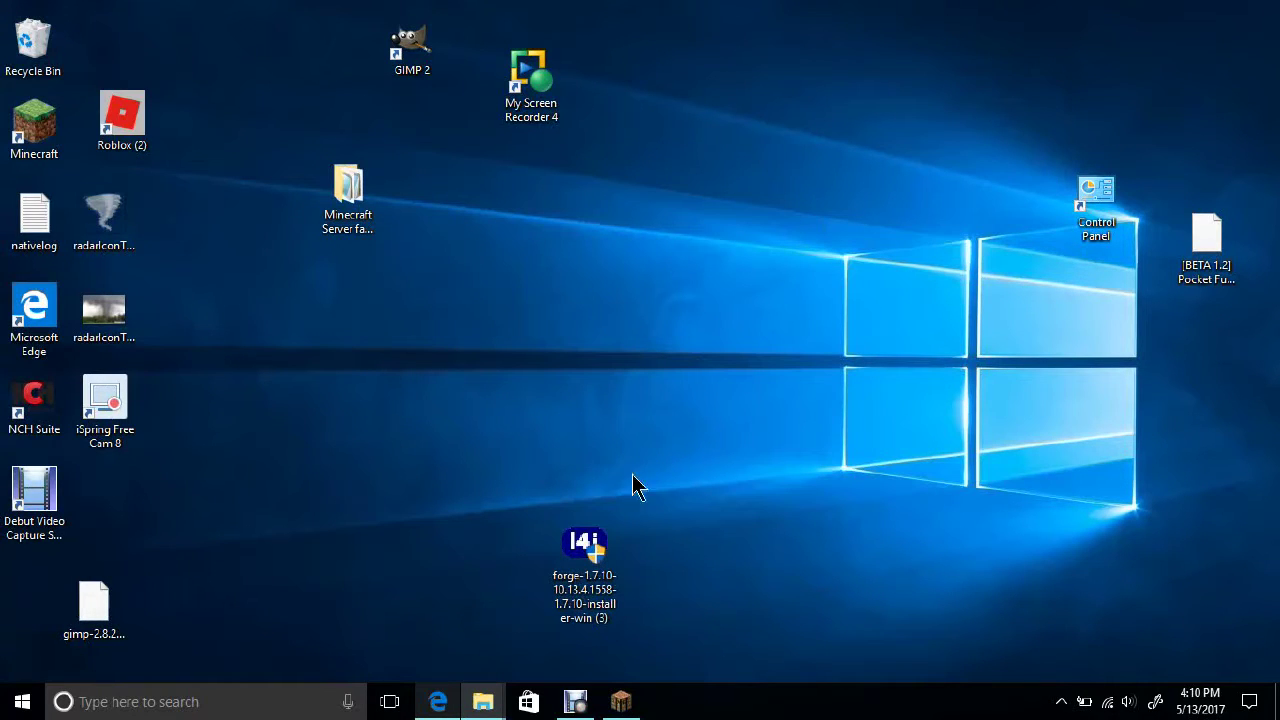
left_click(590, 568)
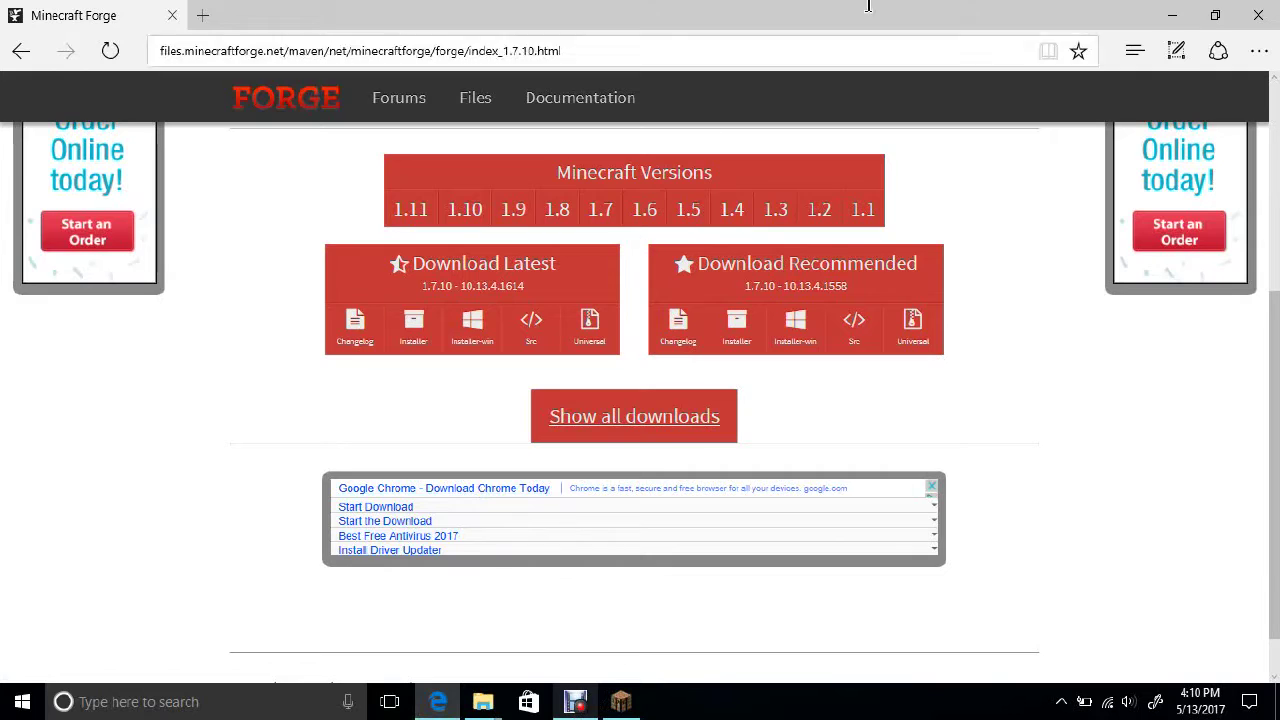
left_click(1174, 14)
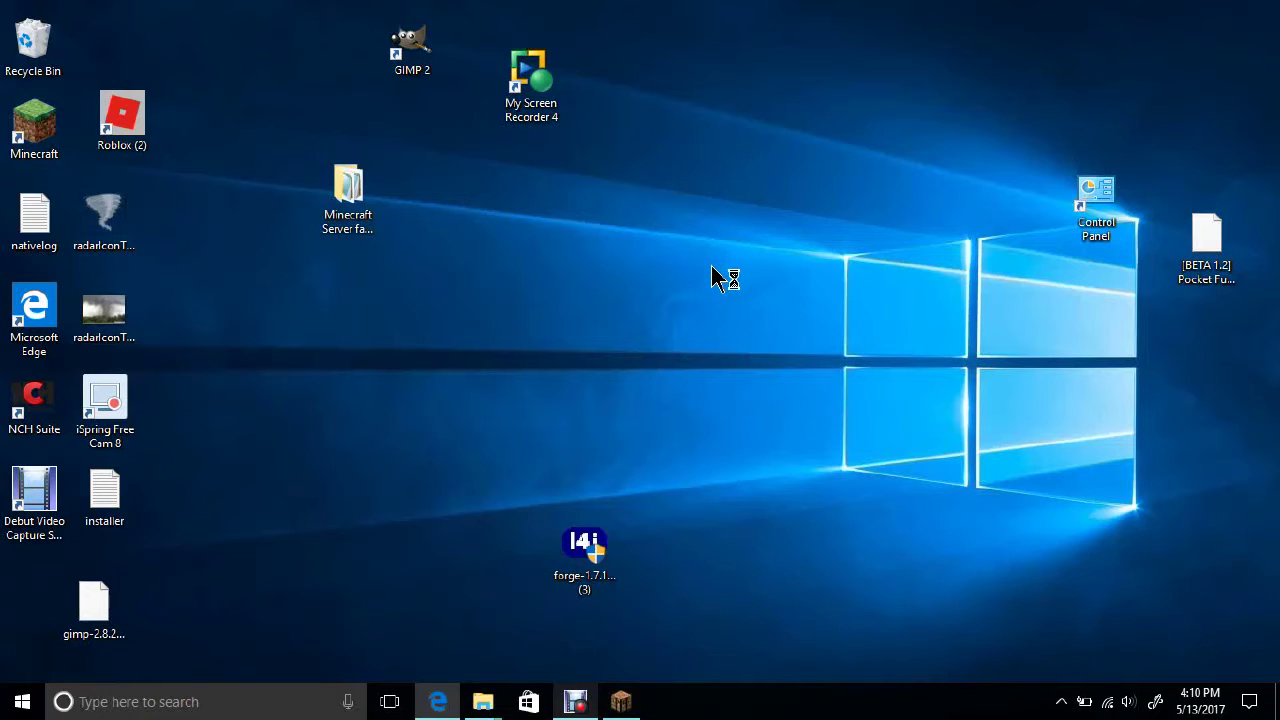
left_click(568, 558)
right_click(567, 550)
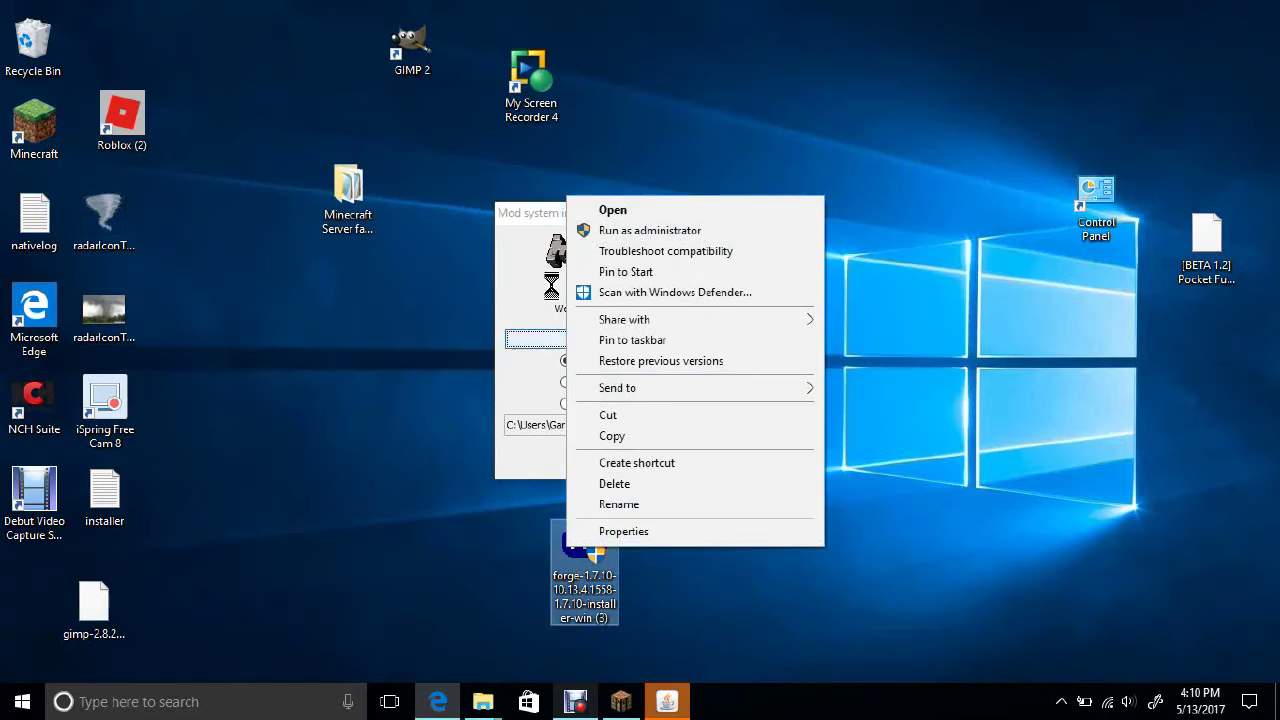
left_click(408, 374)
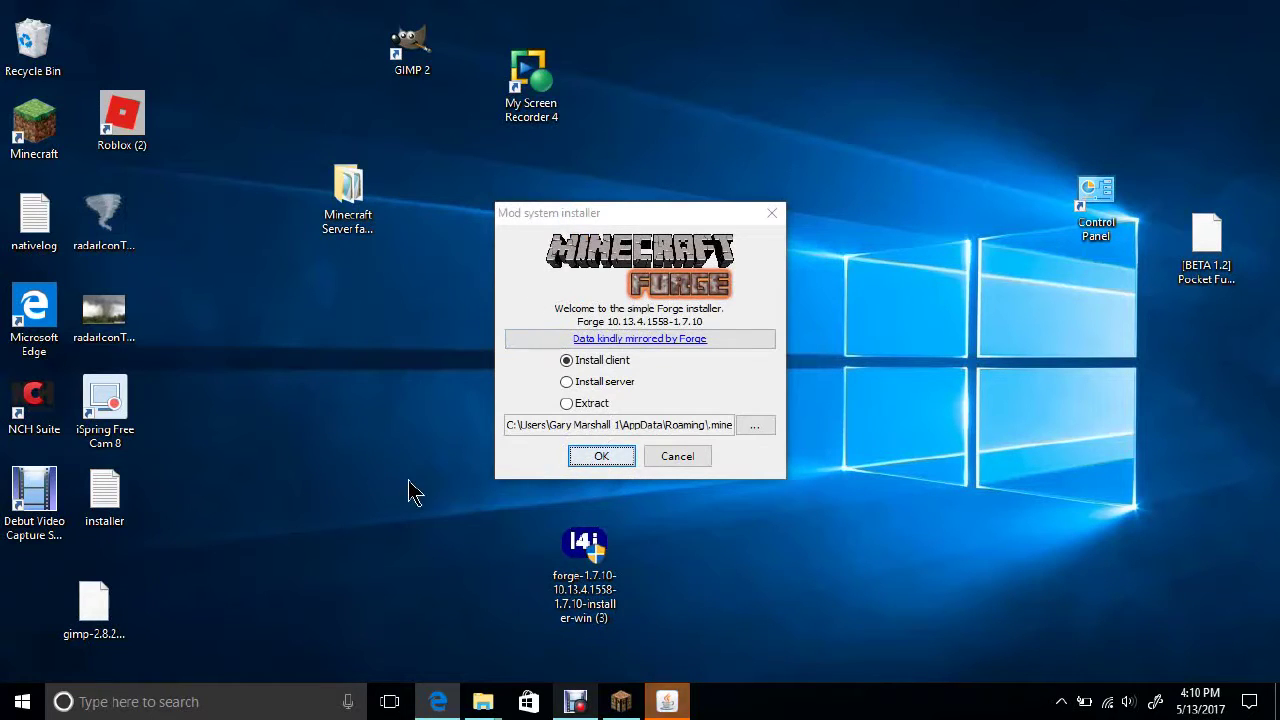
left_click(566, 381)
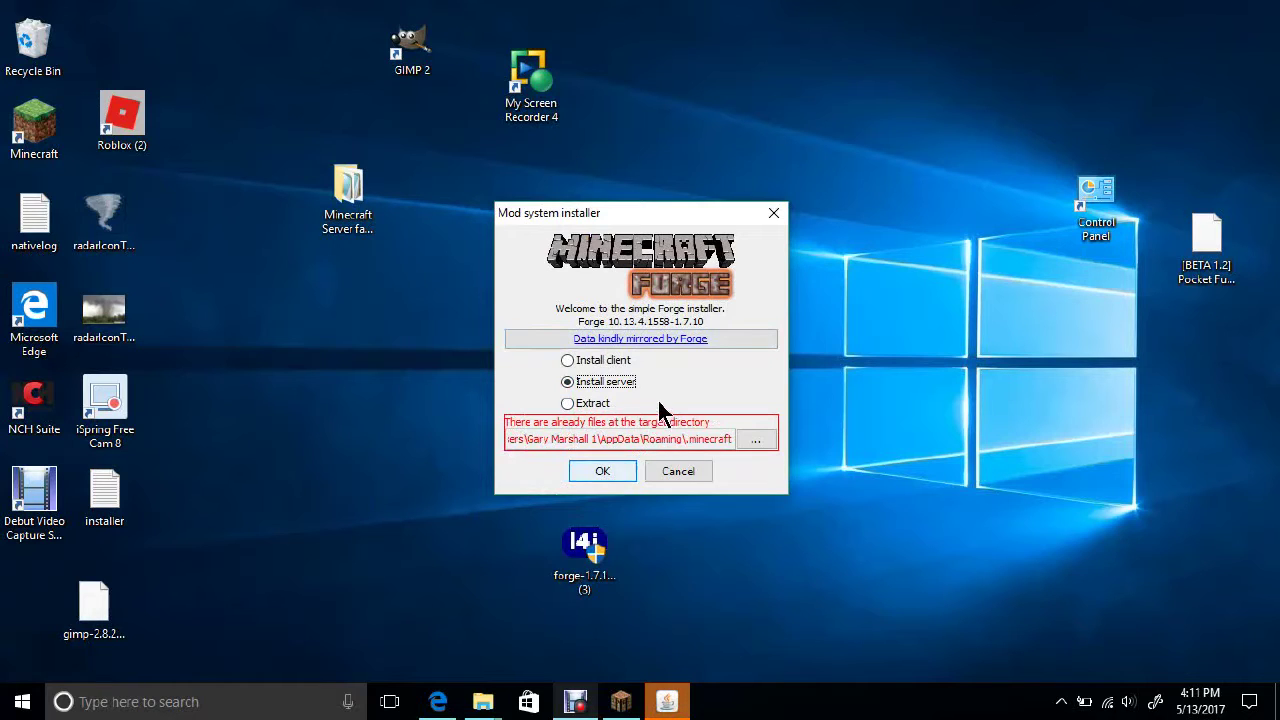
left_click(746, 444)
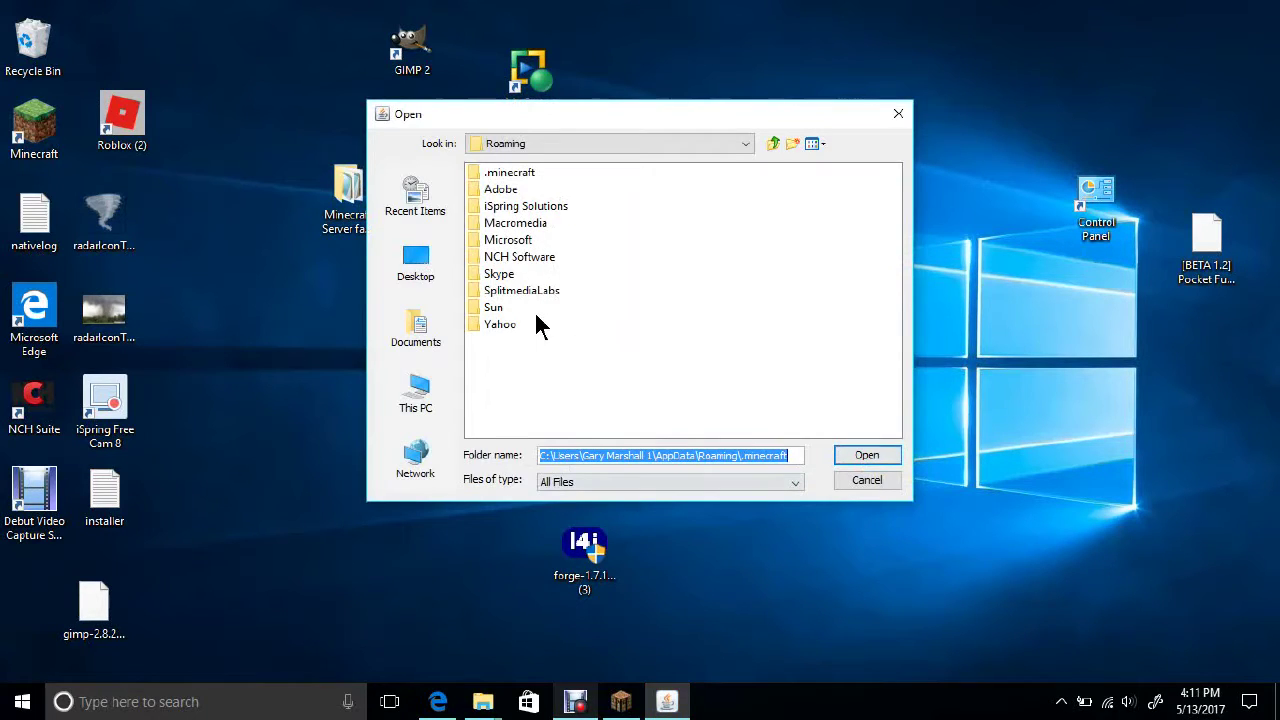
left_click(497, 174)
double_click(494, 173)
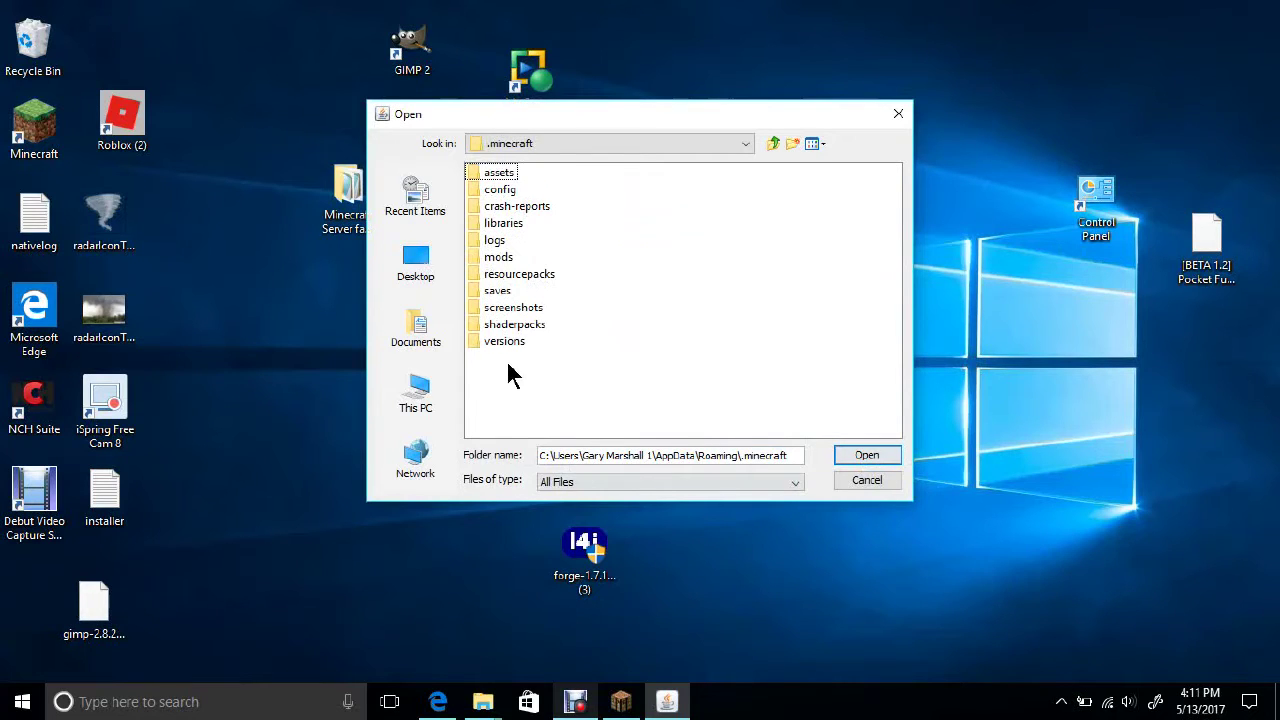
right_click(505, 380)
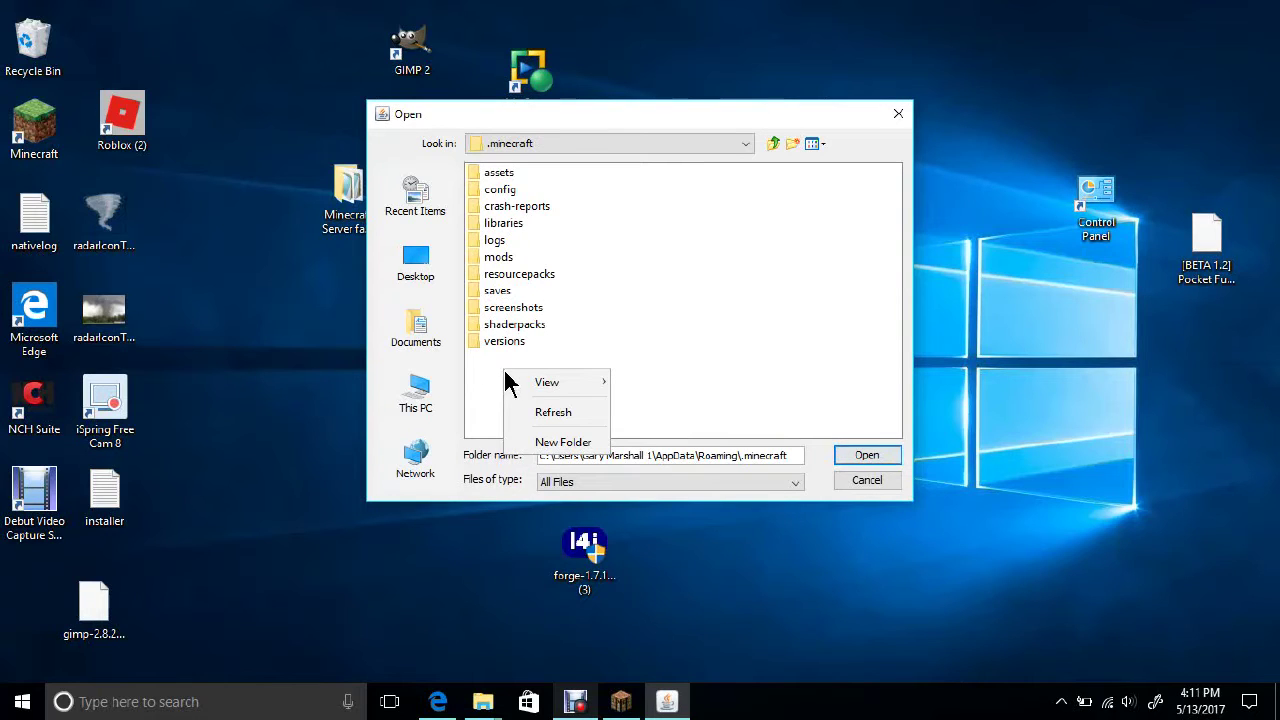
left_click(563, 442)
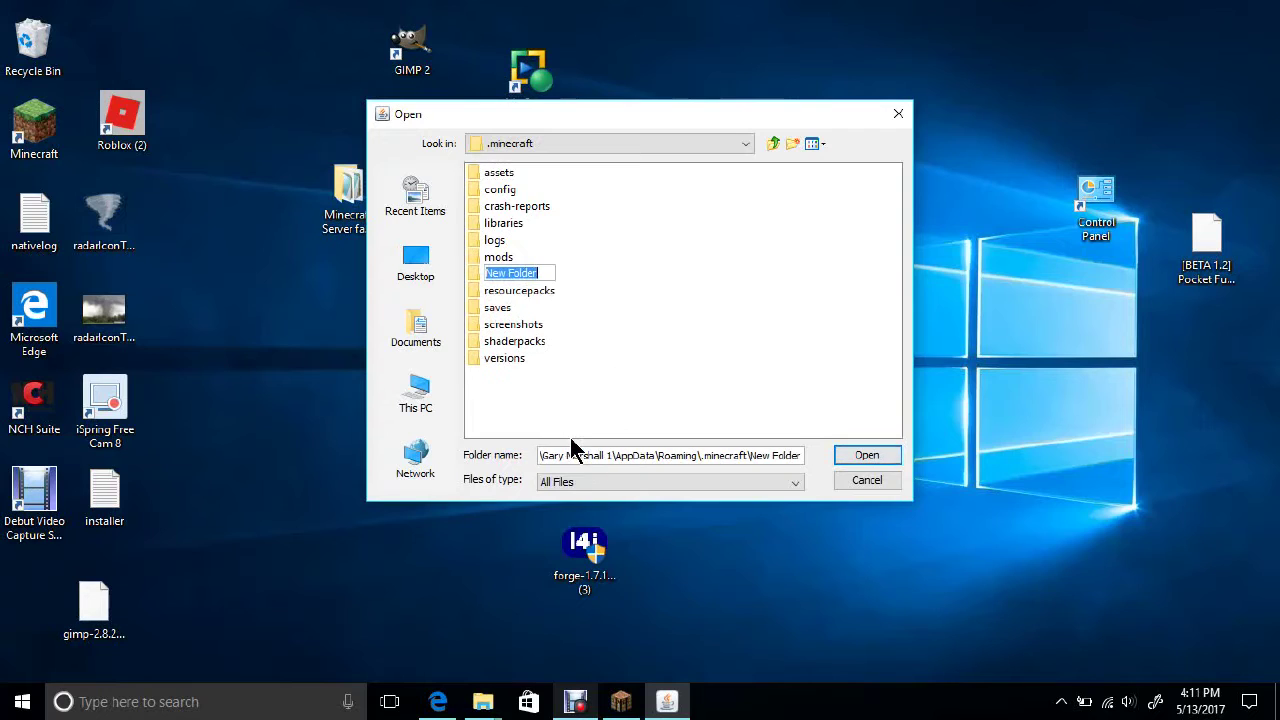
key("BackSpace")
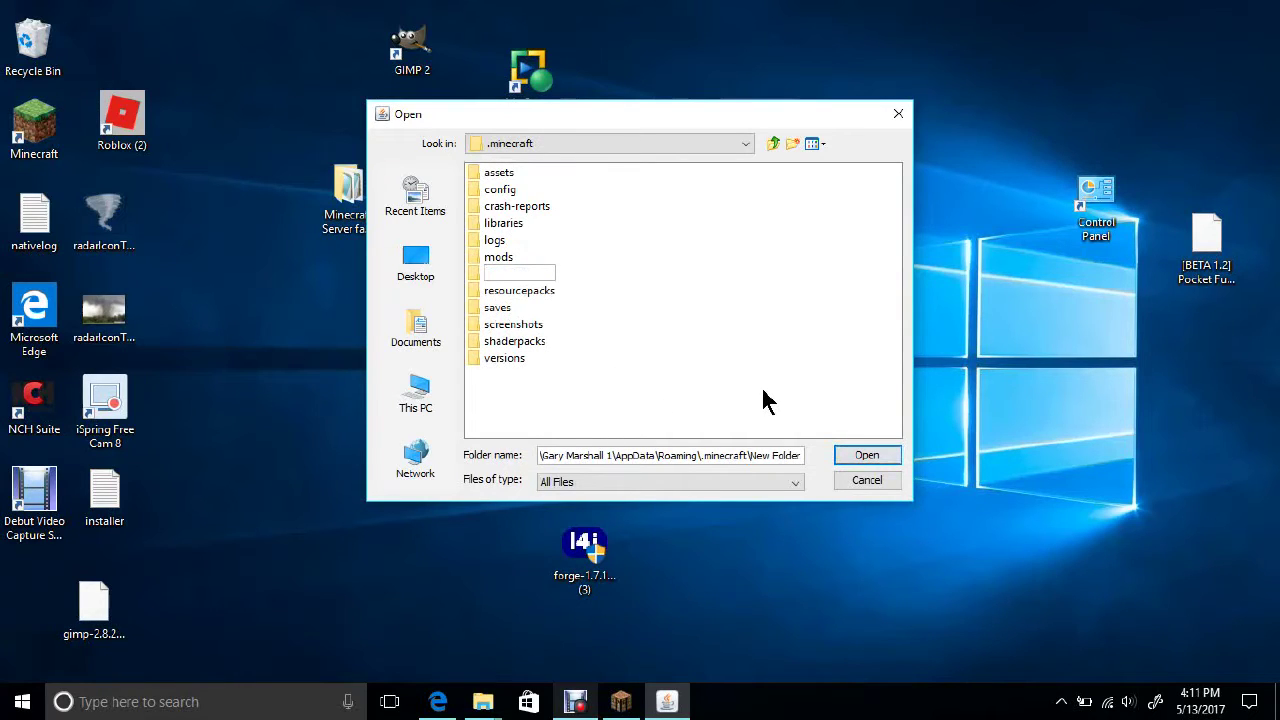
left_click(898, 114)
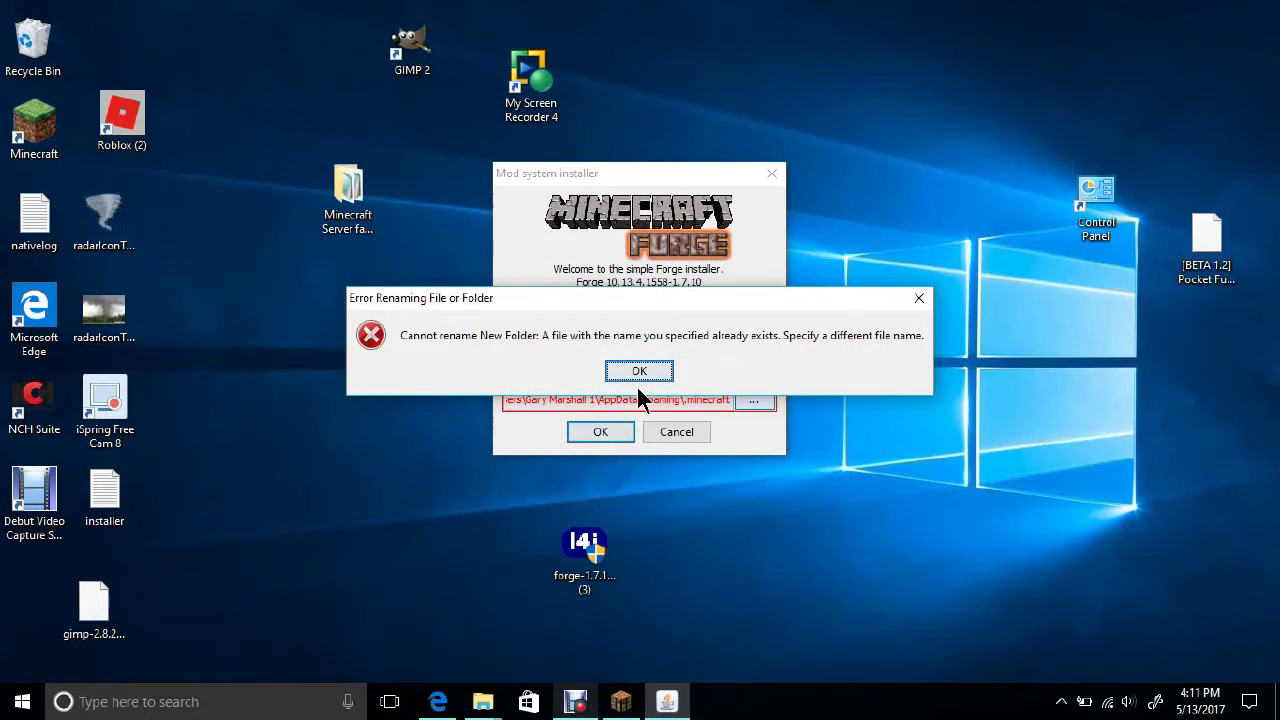
left_click(636, 372)
Create a folder named "Server fans 1.7.10" on the Desktop while choosing the server's install location.
left_click(753, 401)
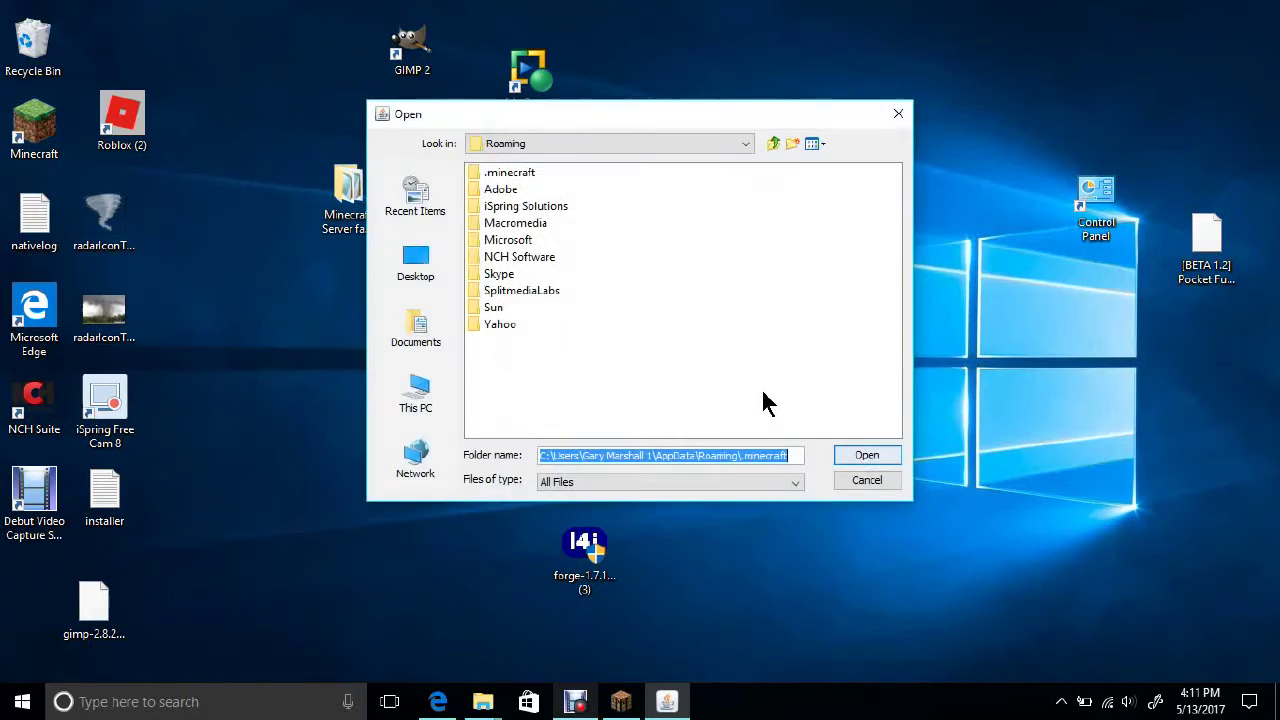
left_click(433, 270)
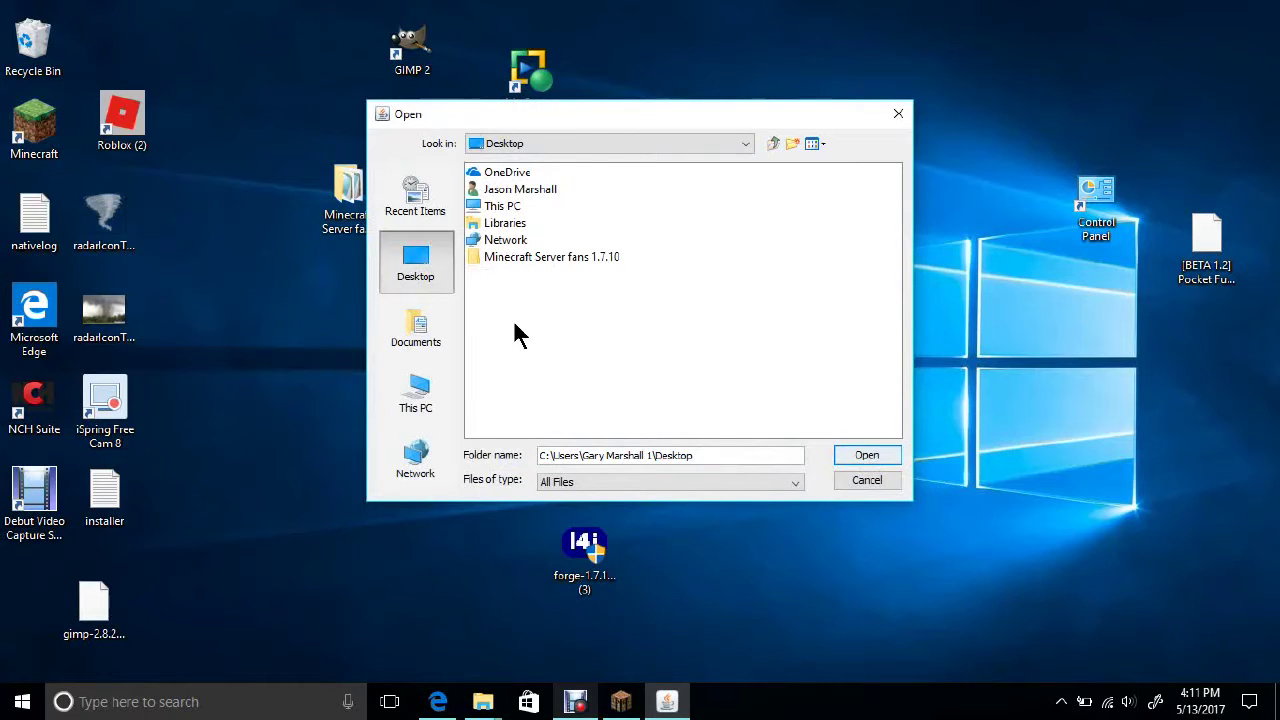
right_click(515, 325)
left_click(567, 395)
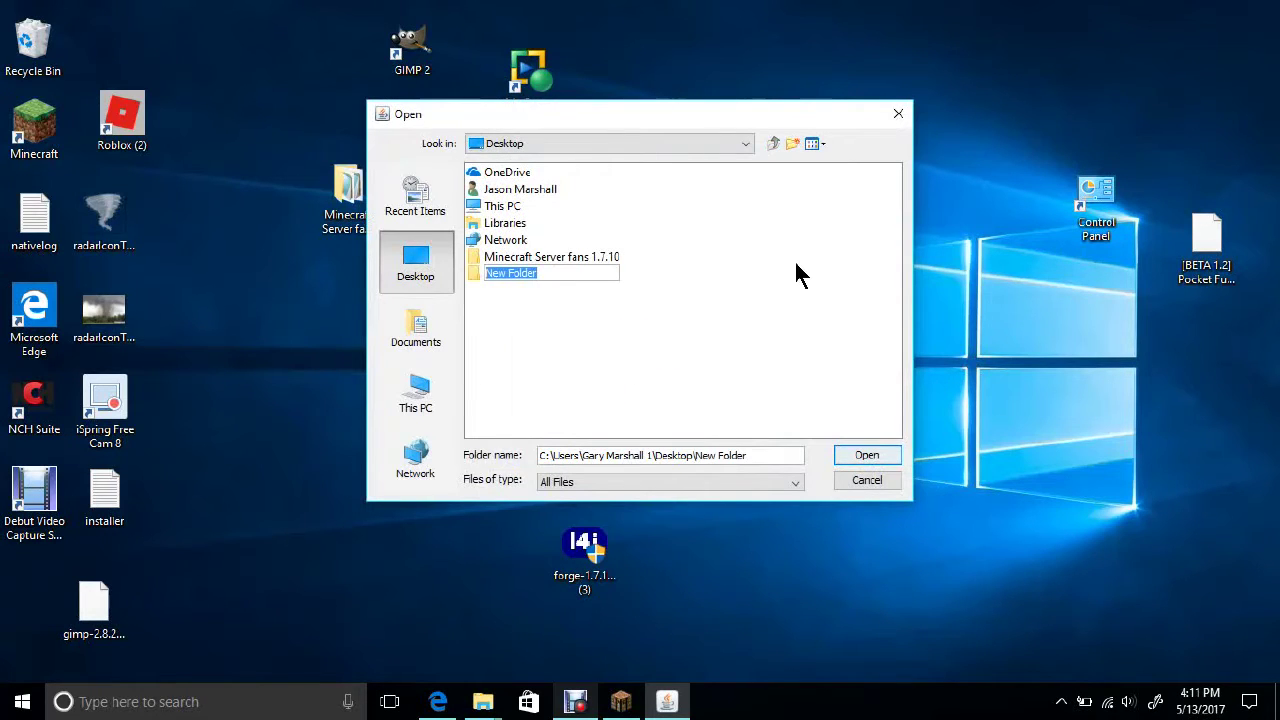
key("BackSpace")
type("S")
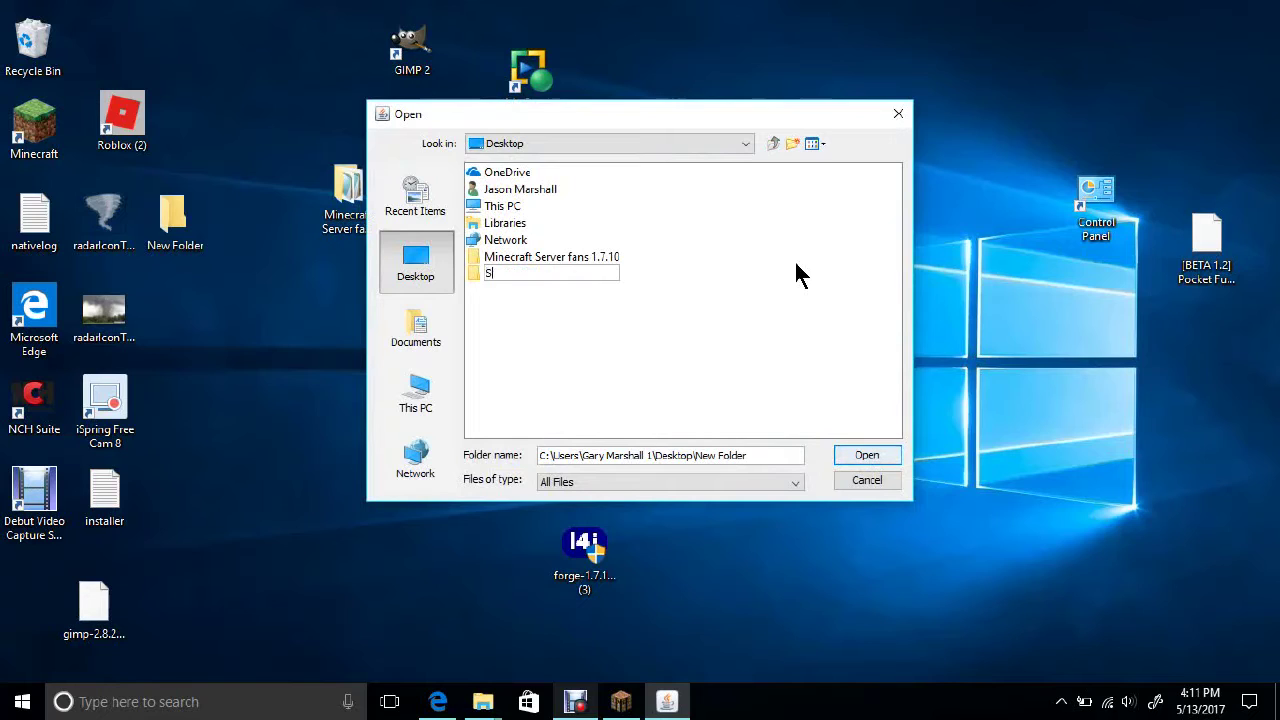
type("erver fans 1.7.10")
Set the Server fans 1.7.10 folder as the target directory and start the Forge server installation.
left_click(877, 455)
left_click(877, 455)
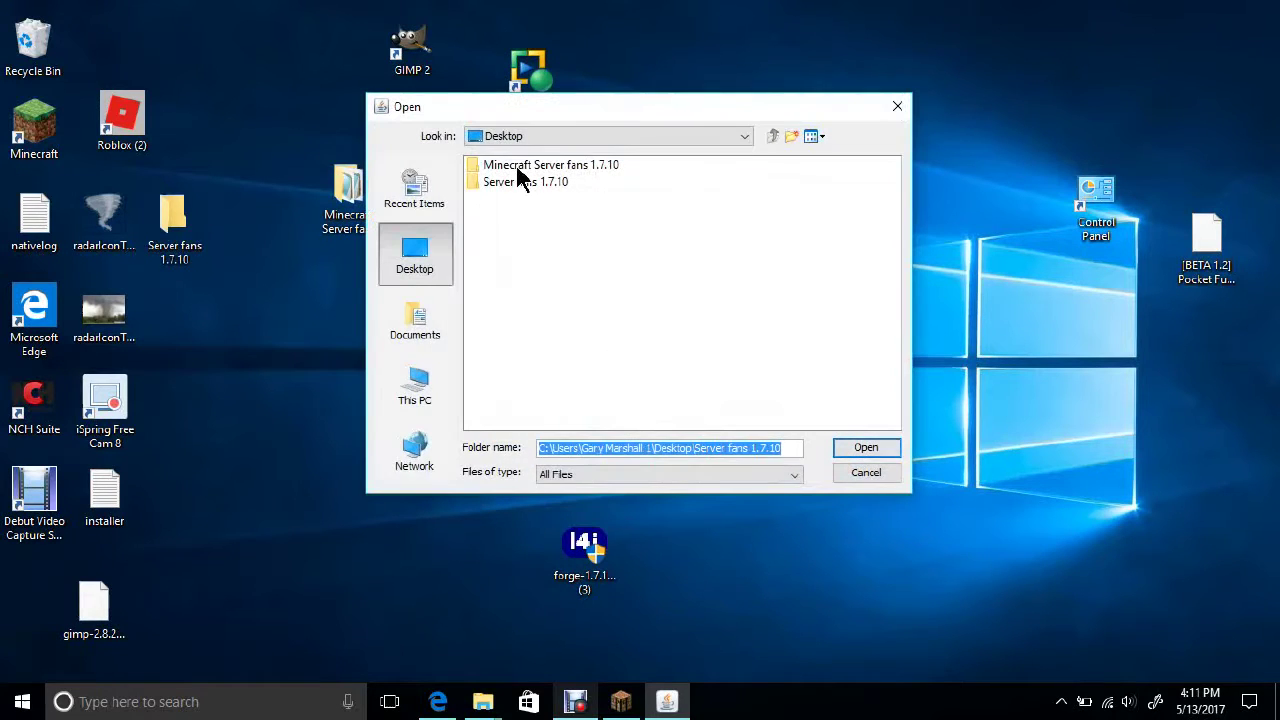
double_click(521, 182)
left_click(862, 449)
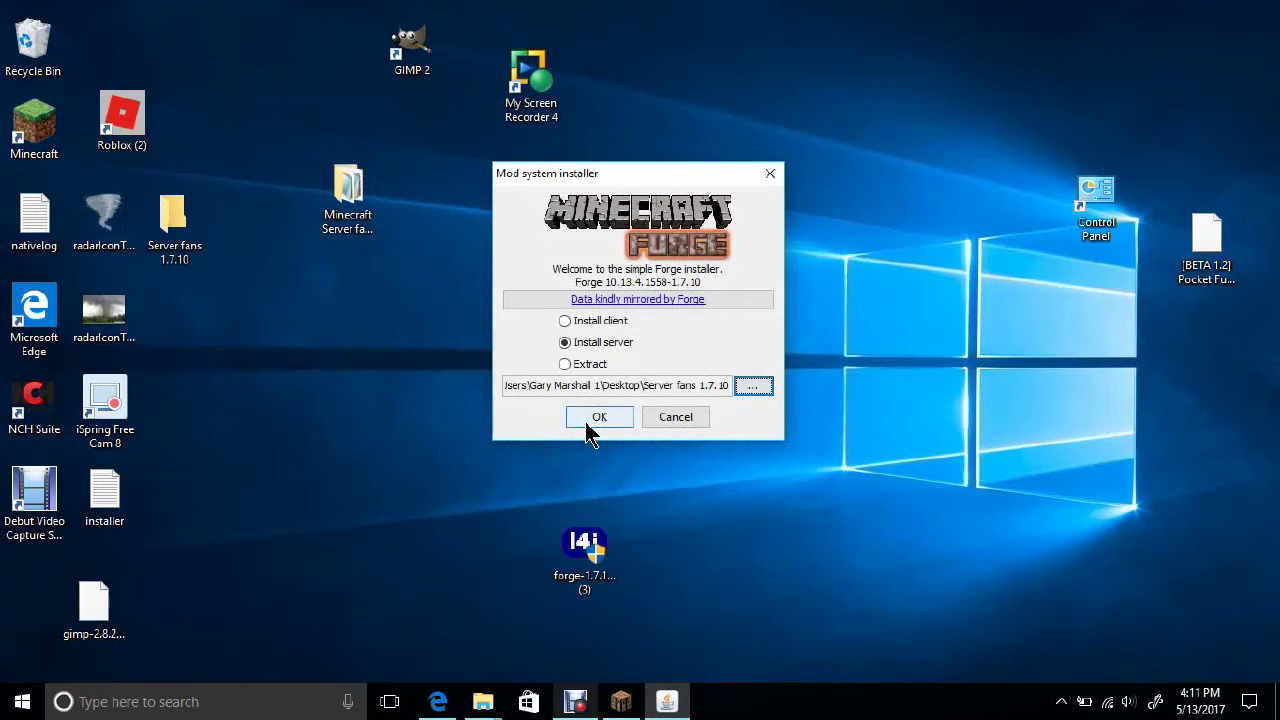
left_click(587, 420)
left_click_drag(623, 288, 628, 411)
left_click_drag(719, 402, 786, 202)
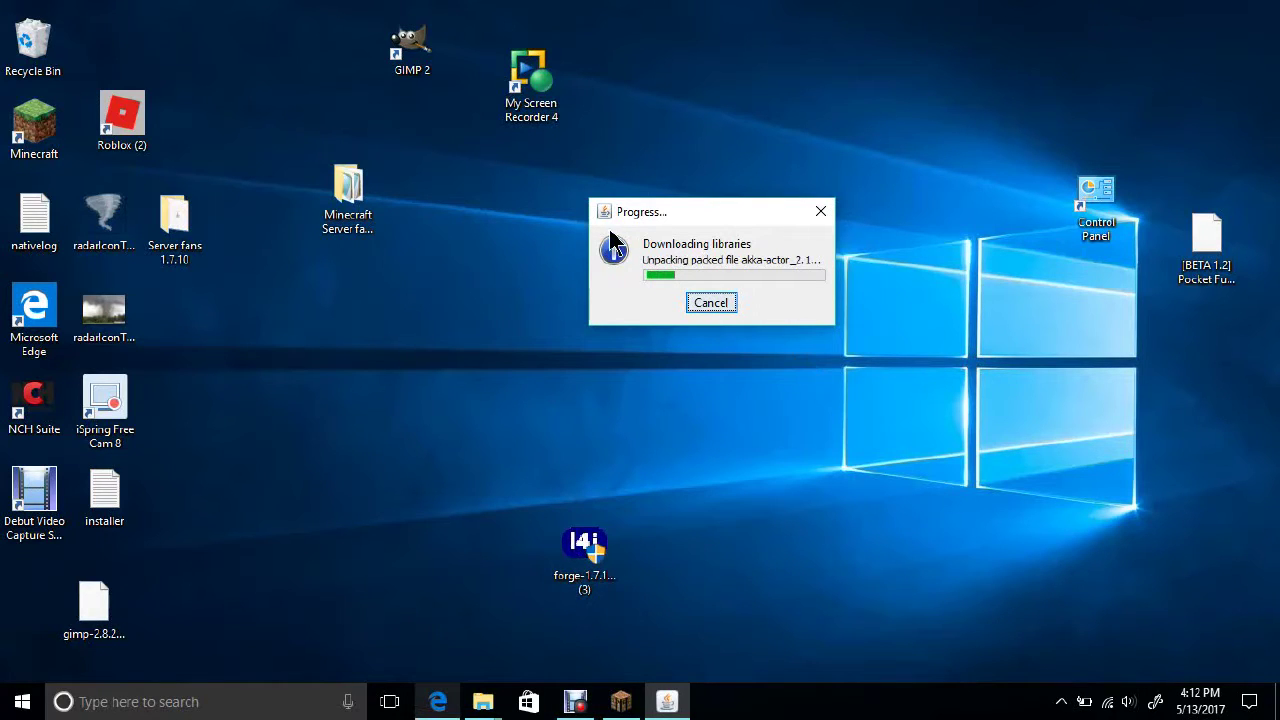
left_click_drag(633, 217, 543, 283)
left_click_drag(336, 252, 620, 226)
left_click_drag(634, 140, 383, 449)
left_click_drag(440, 117, 844, 503)
left_click_drag(468, 183, 516, 8)
left_click(3, 345)
key("ctrl+a")
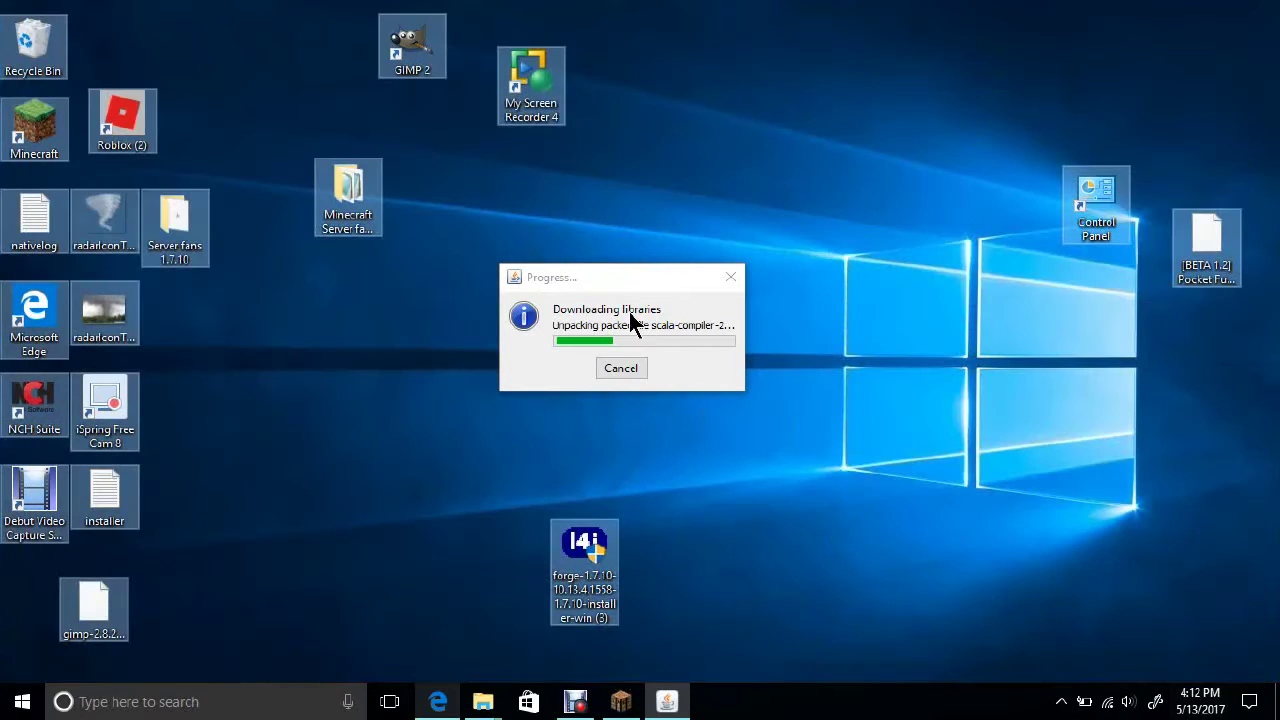
left_click_drag(3, 5, 1279, 640)
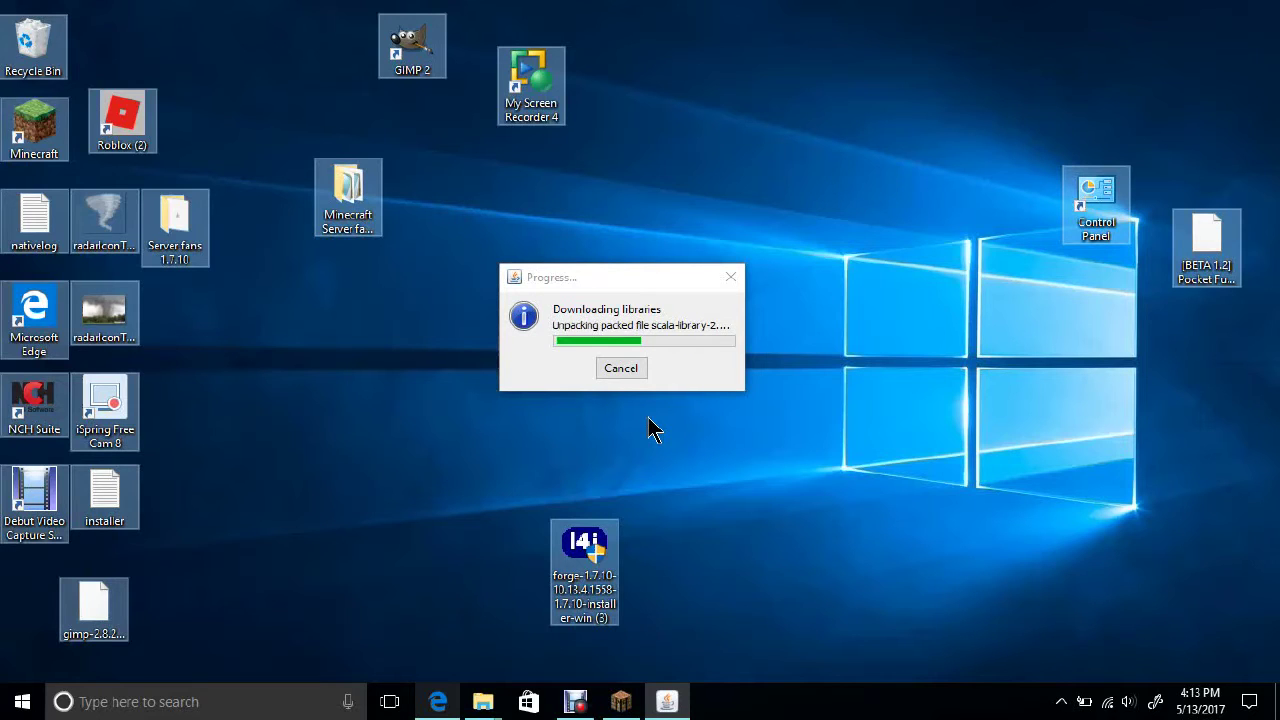
left_click(553, 270)
left_click_drag(553, 277, 560, 268)
left_click(600, 229)
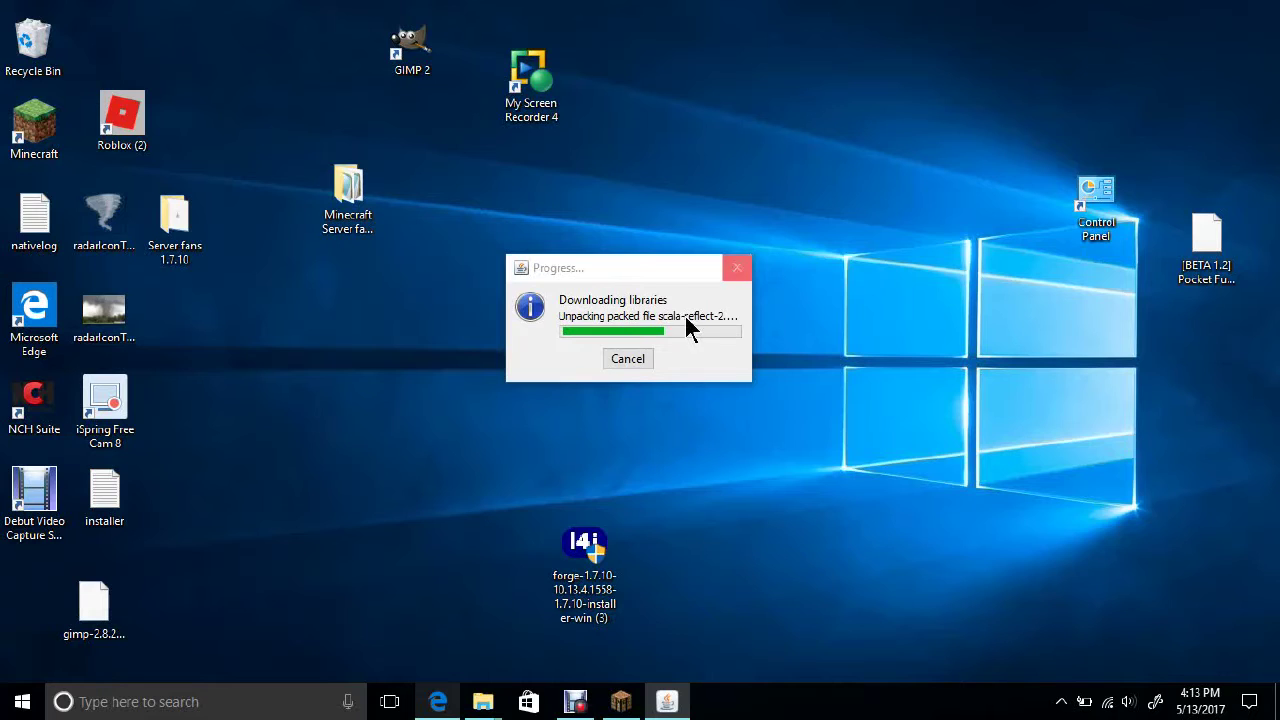
left_click(600, 268)
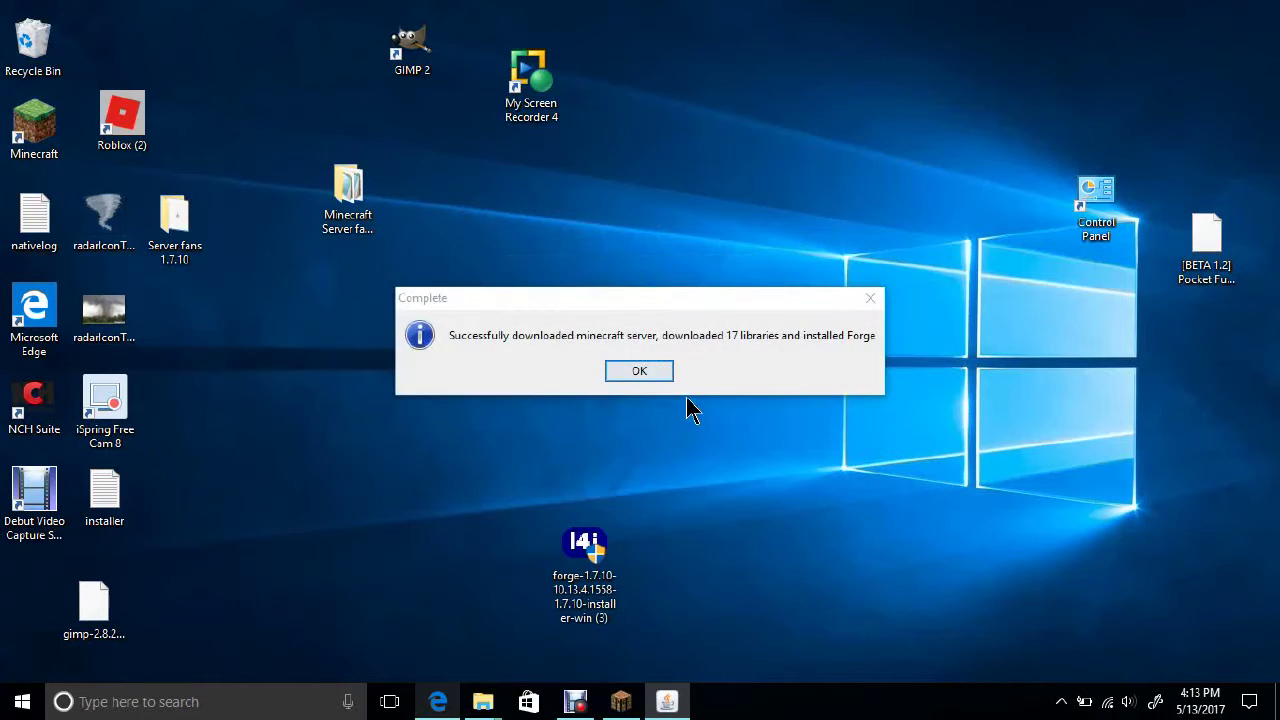
Dismiss the installer's completion message, then move the Server fans 1.7.10 folder to an empty central area of the desktop and open it.
left_click(645, 372)
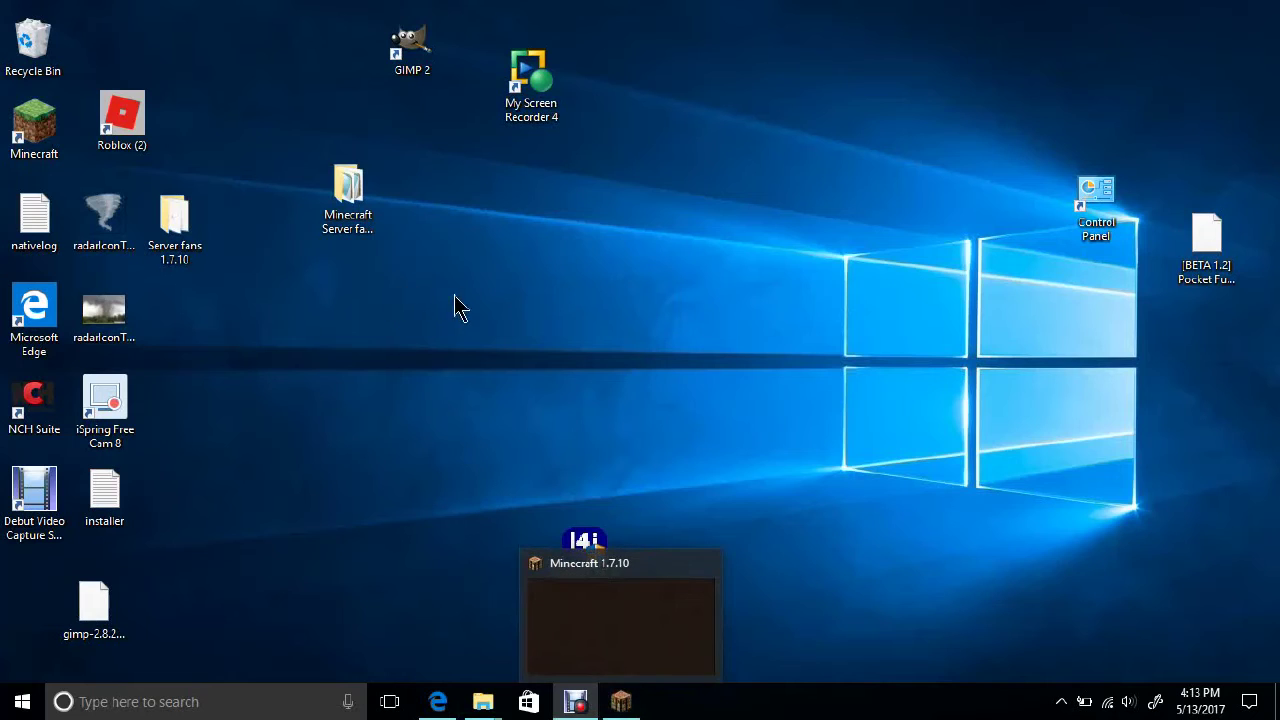
left_click(186, 226)
left_click_drag(188, 226, 737, 286)
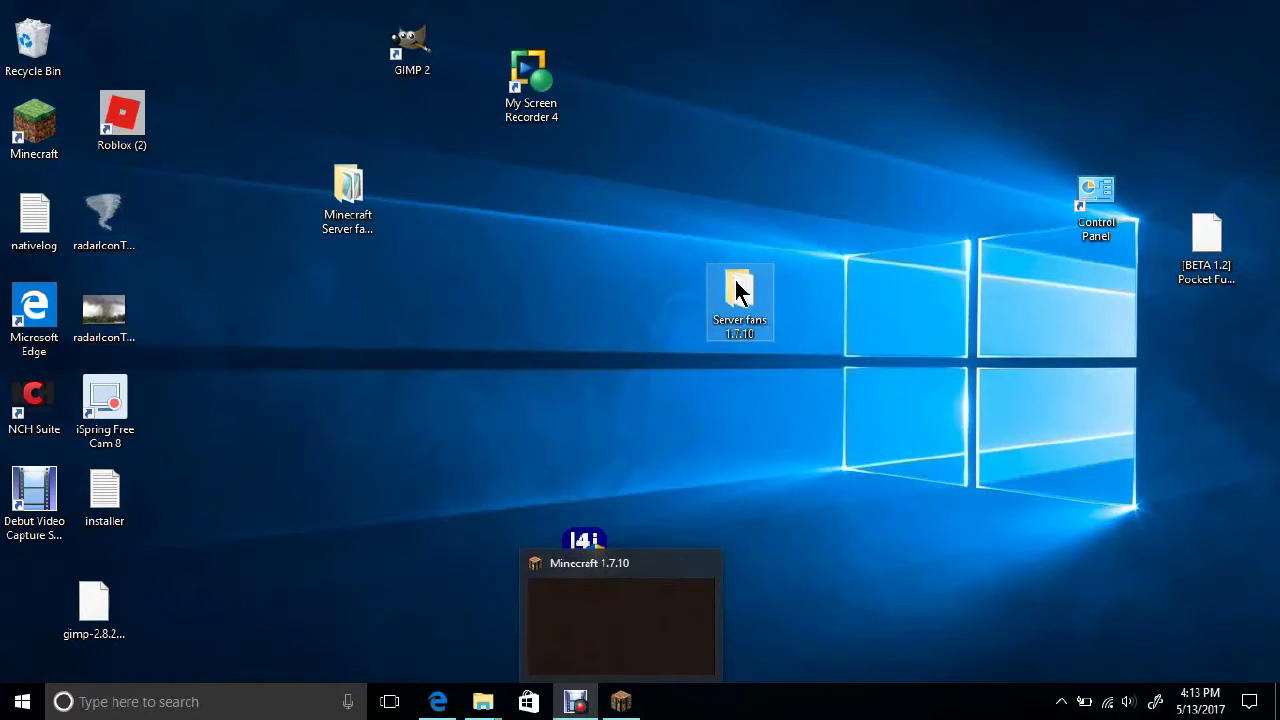
double_click(762, 300)
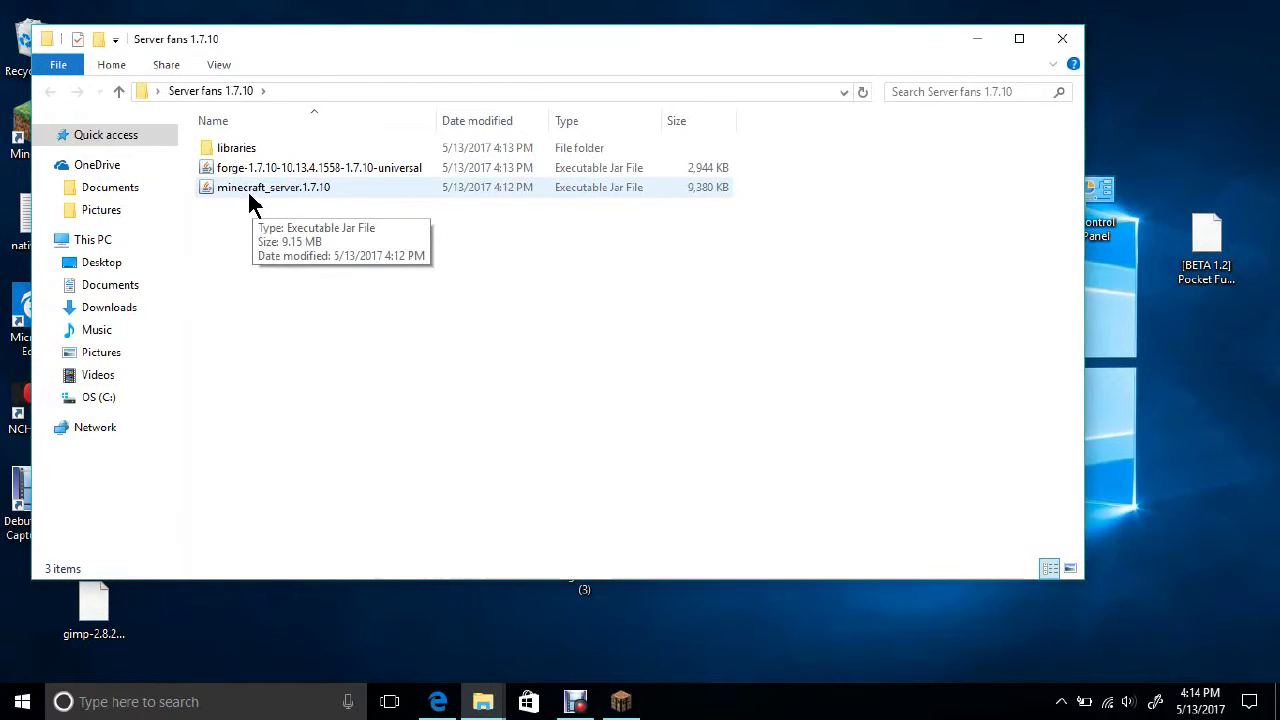
Run forge-1.7.10-10.13.4.1558-1.7.10-universal from the Server fans 1.7.10 folder, repeating the launch several times.
double_click(202, 169)
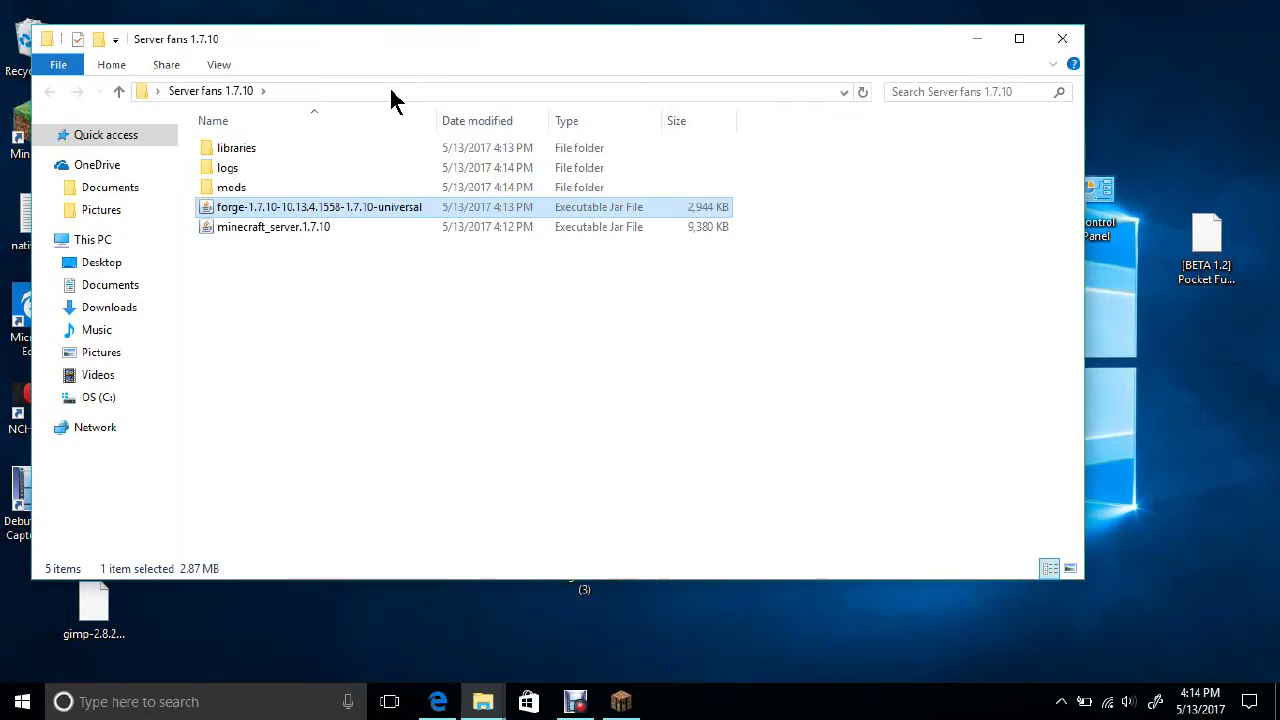
double_click(286, 209)
double_click(575, 210)
right_click(589, 205)
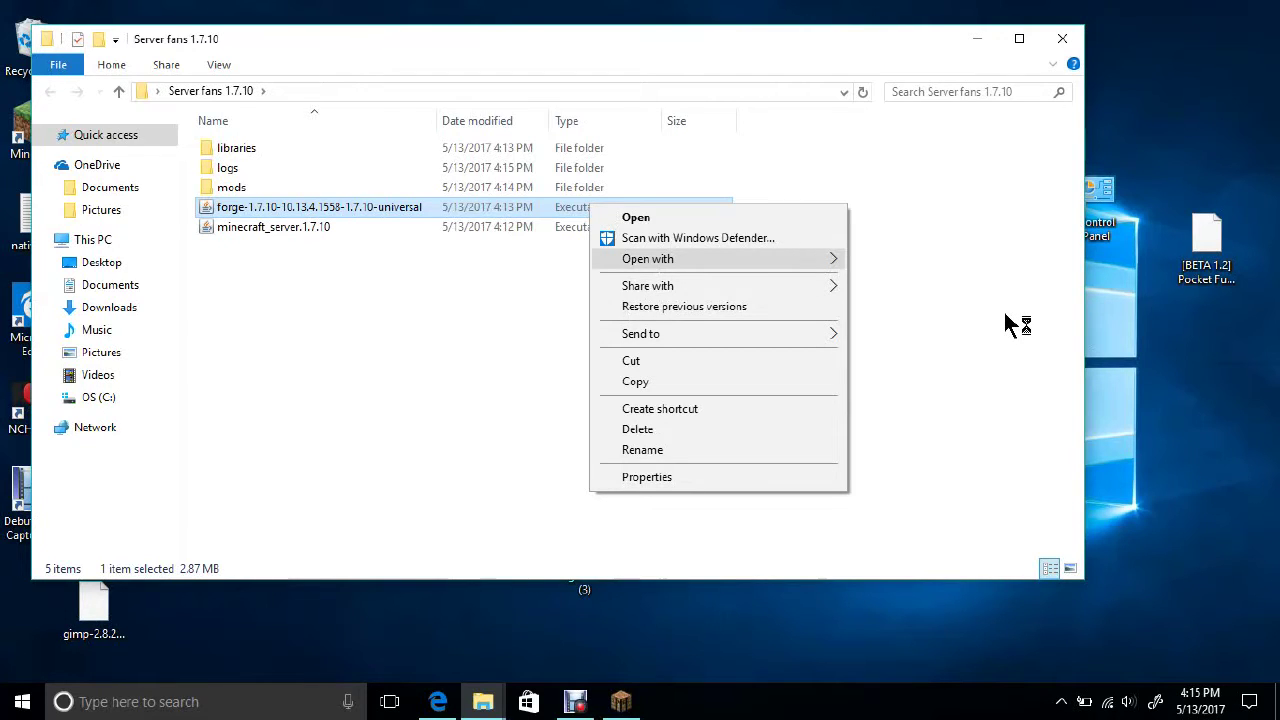
left_click(487, 326)
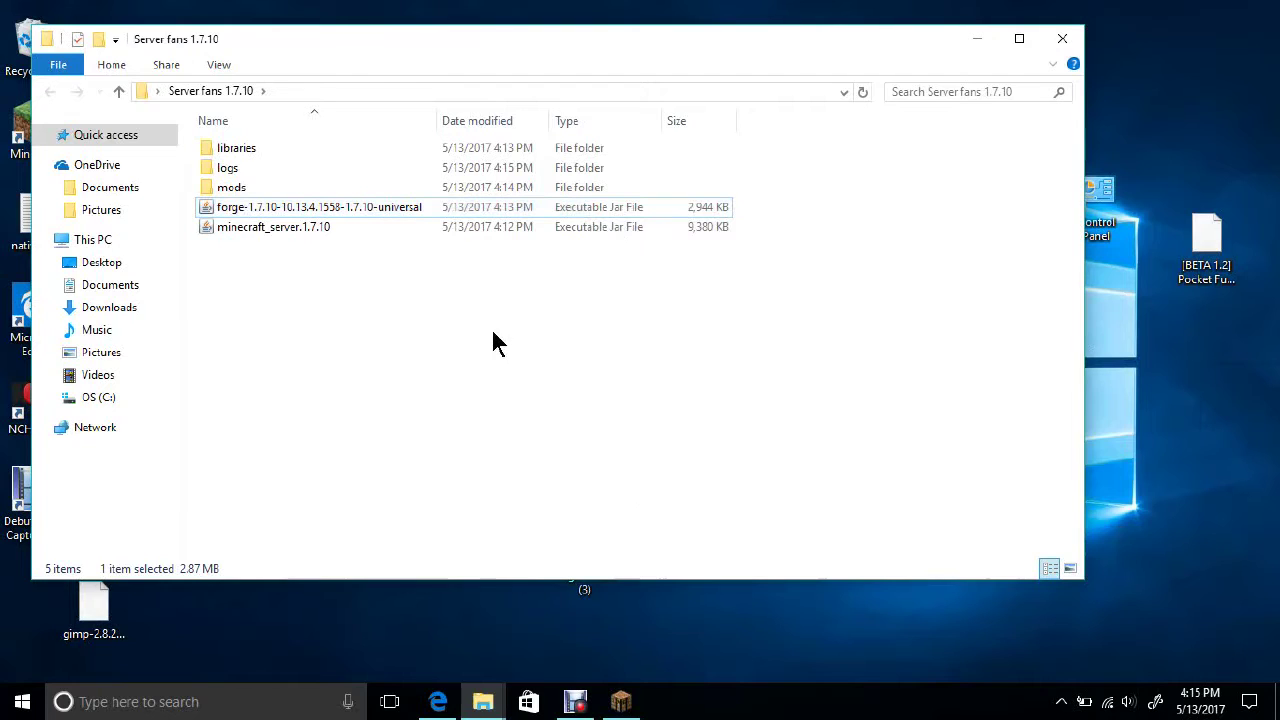
double_click(568, 207)
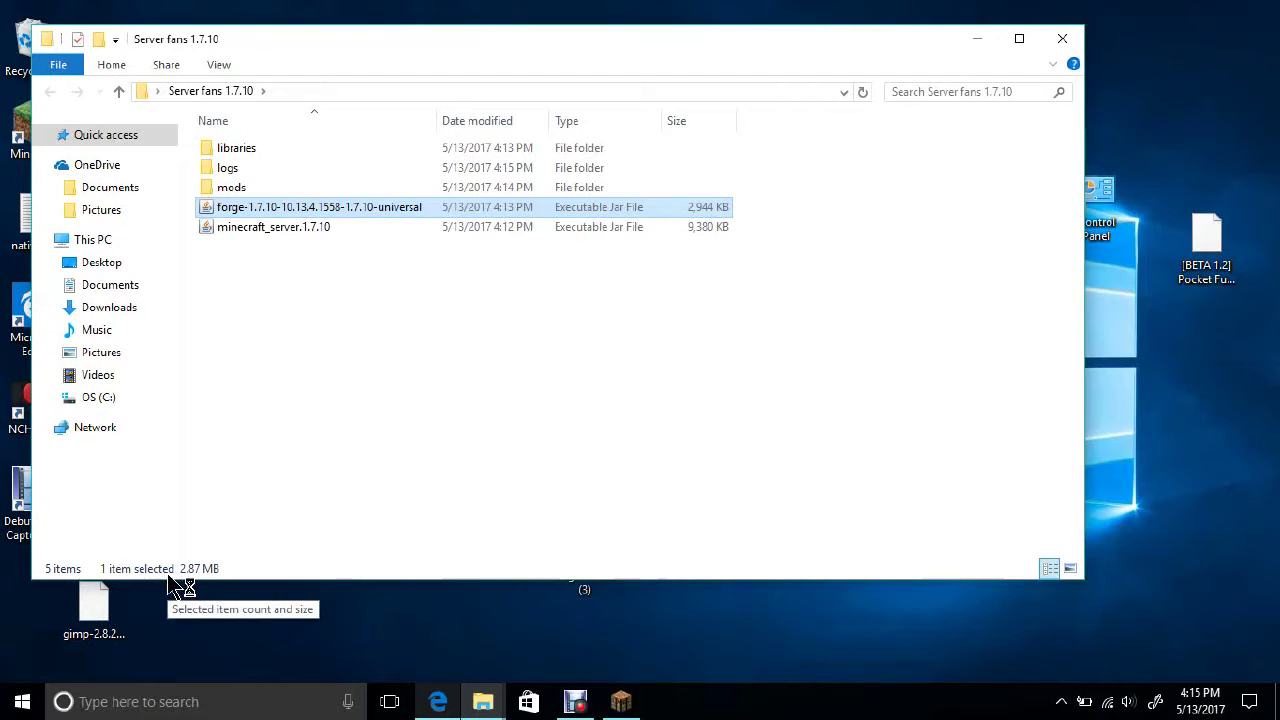
Close the new server folder and view the contents of the existing Minecraft Server fans 1.7.10 folder for comparison.
left_click(1061, 42)
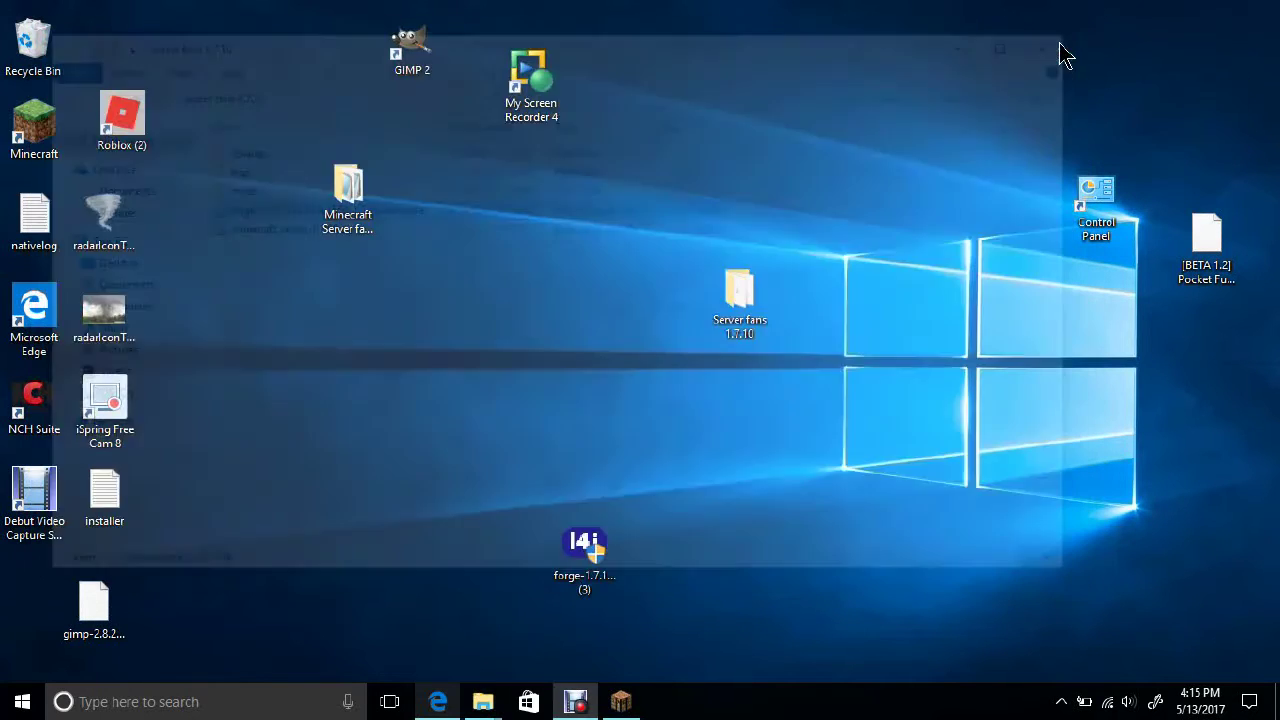
double_click(363, 192)
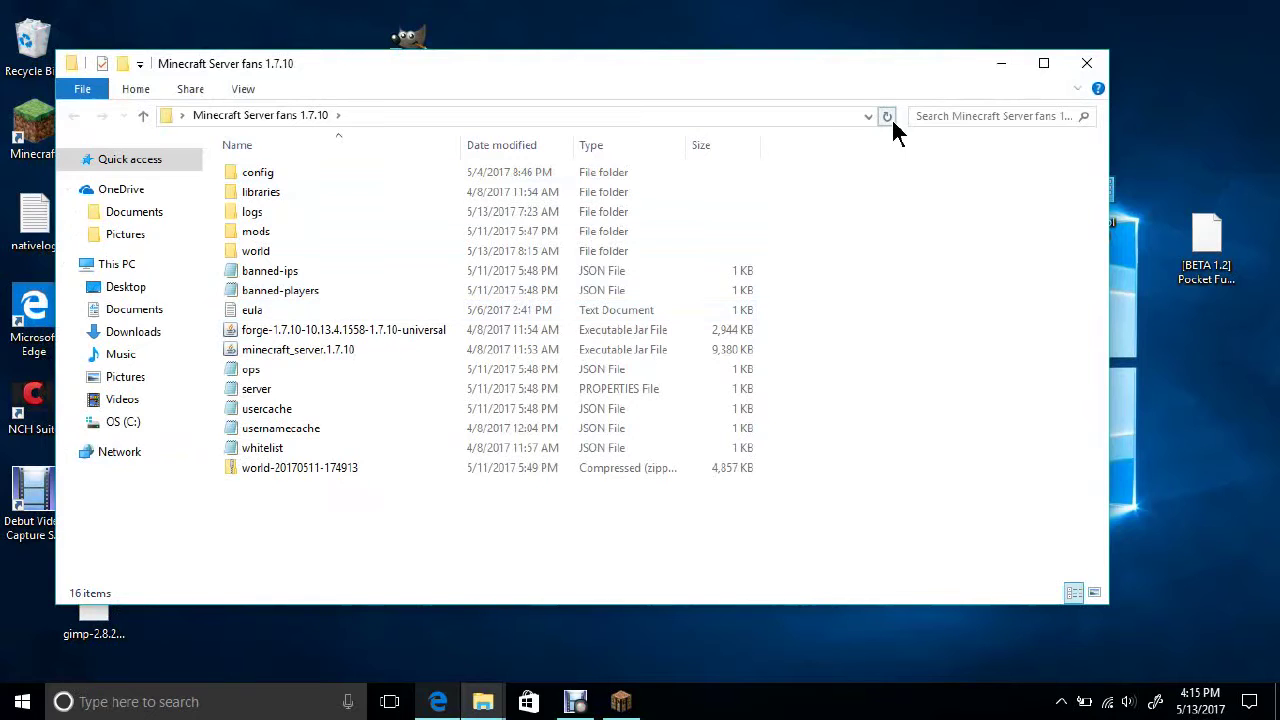
left_click(1082, 64)
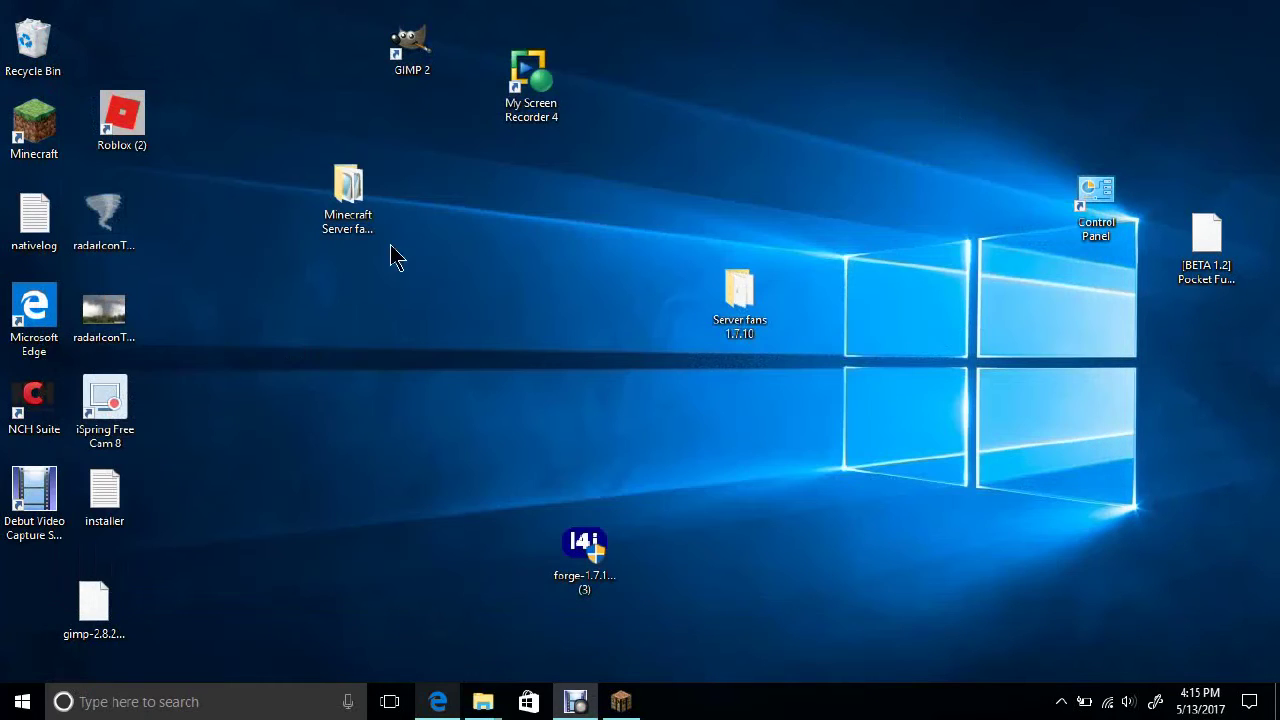
Reopen the Server fans 1.7.10 folder and select the minecraft_server.1.7.10 file.
left_click(733, 300)
double_click(731, 288)
left_click(729, 279)
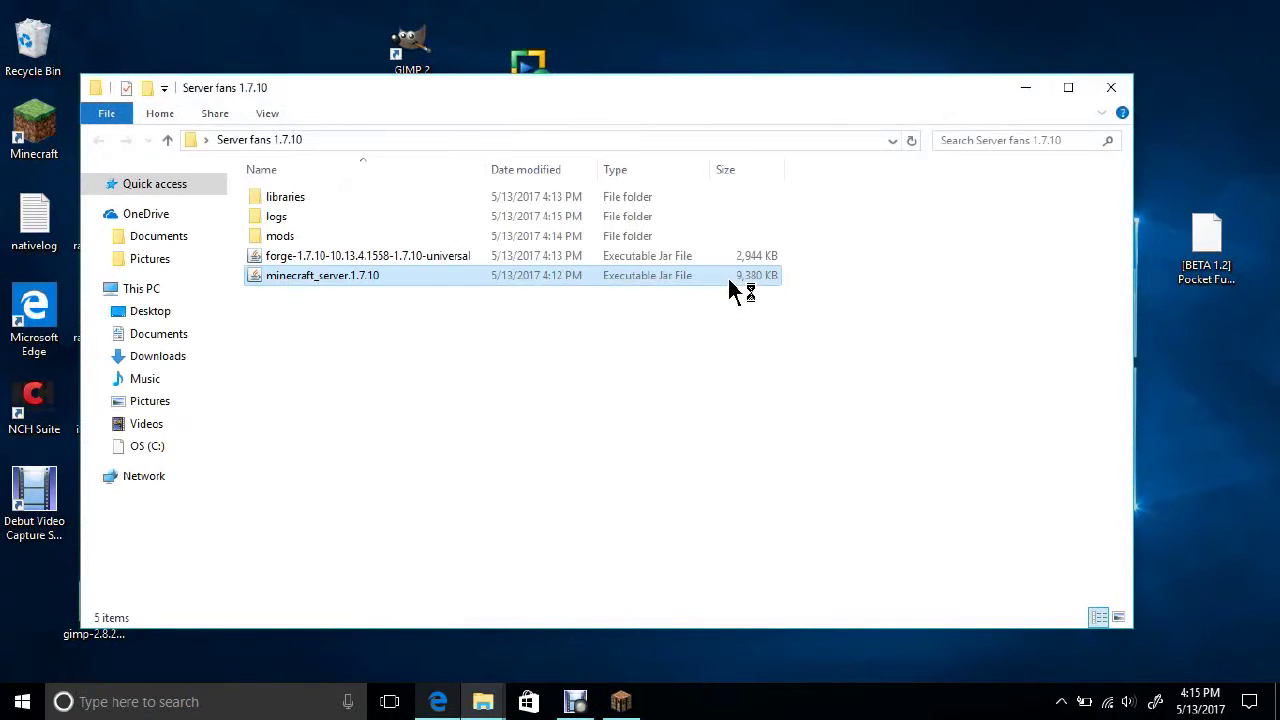
Run forge-1.7.10-10.13.4.1558-1.7.10-universal from the Server fans 1.7.10 folder and close the Minecraft server windows that open.
double_click(474, 252)
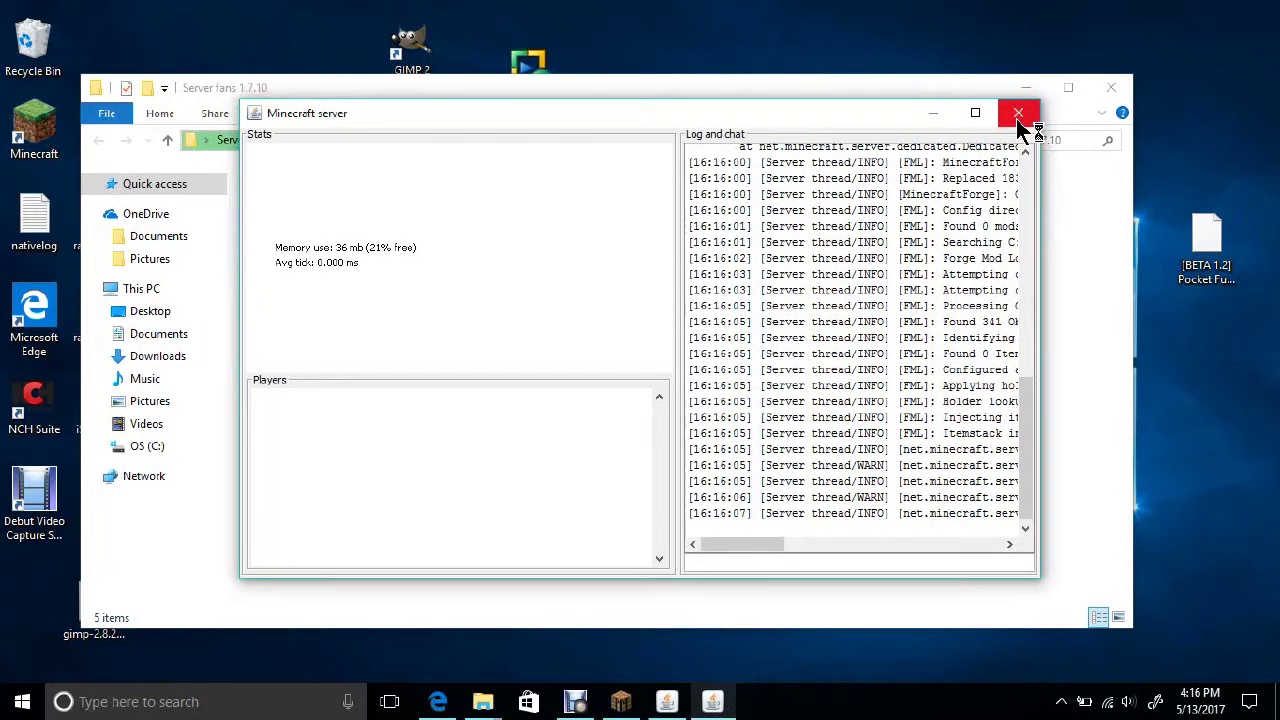
left_click(1018, 115)
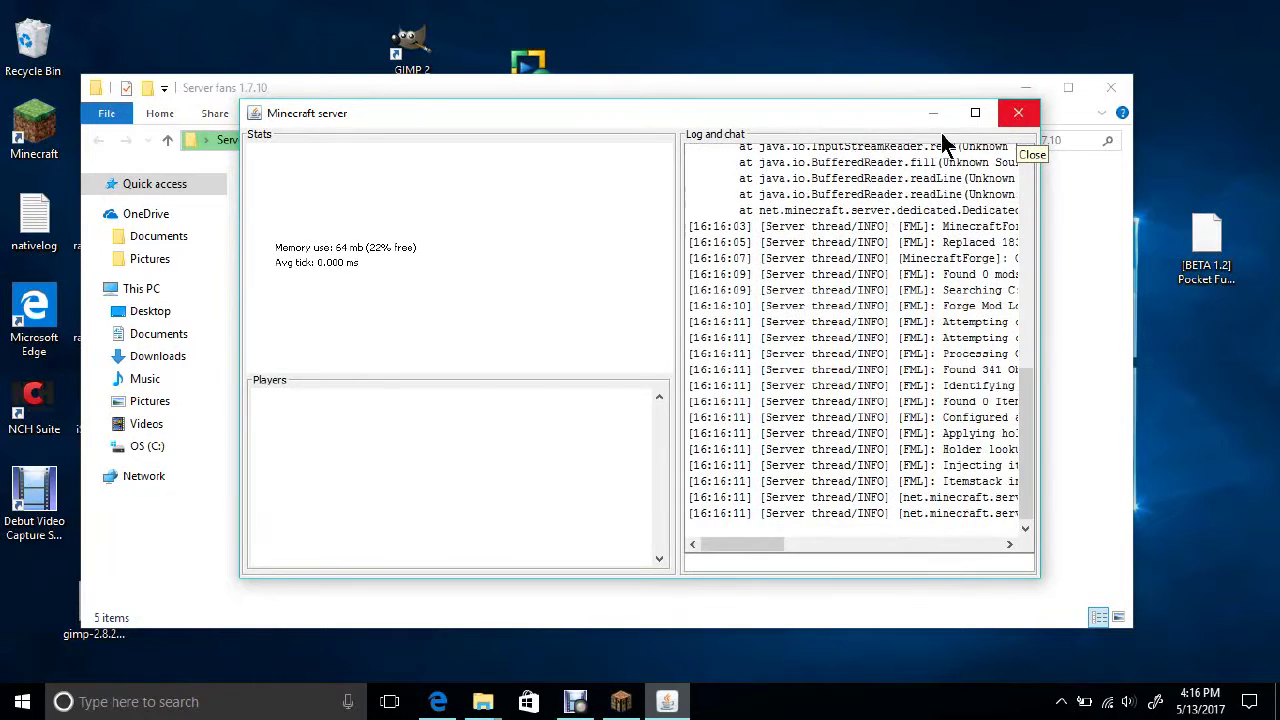
left_click(1018, 115)
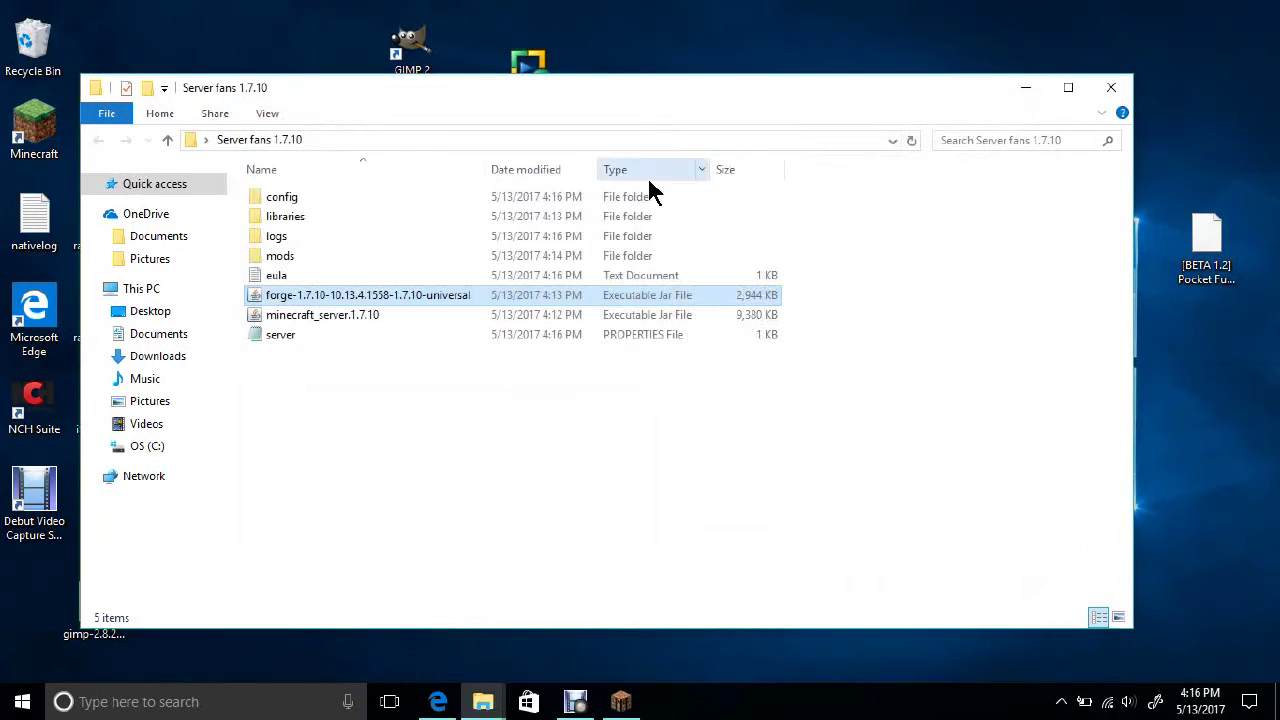
Open the eula text file in the server folder and replace false with true on the eula line.
left_click(422, 281)
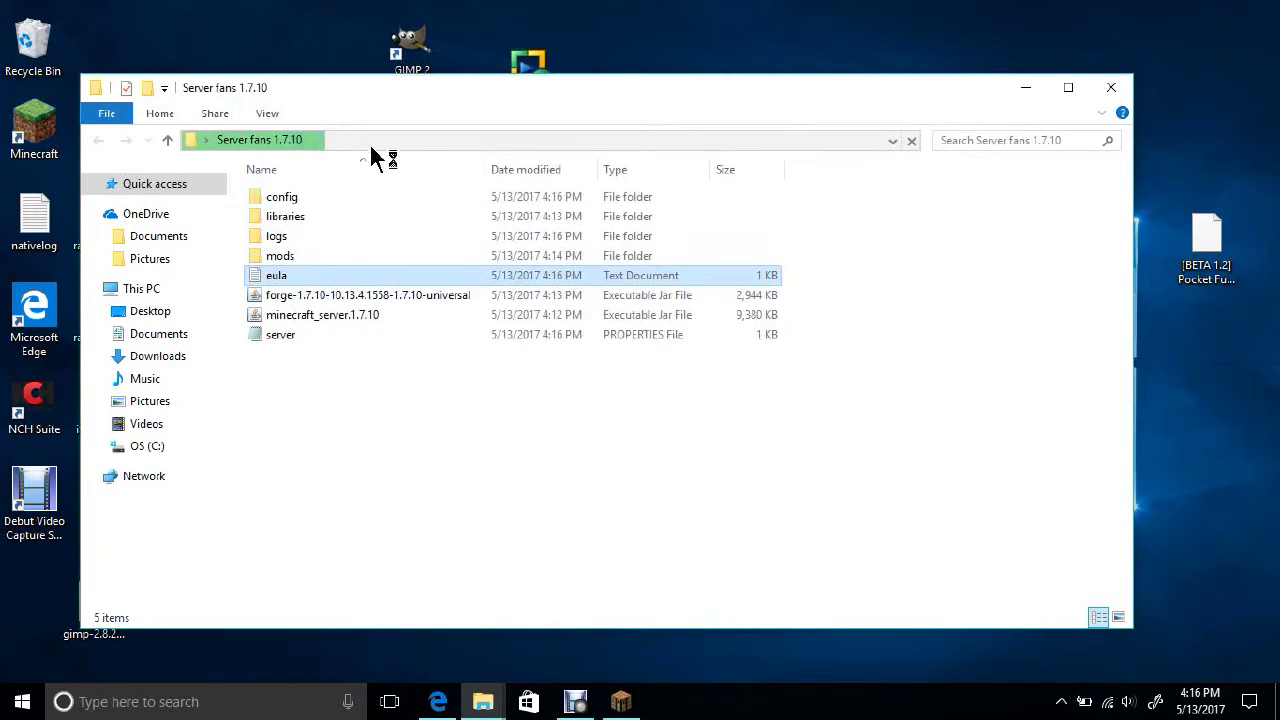
double_click(305, 283)
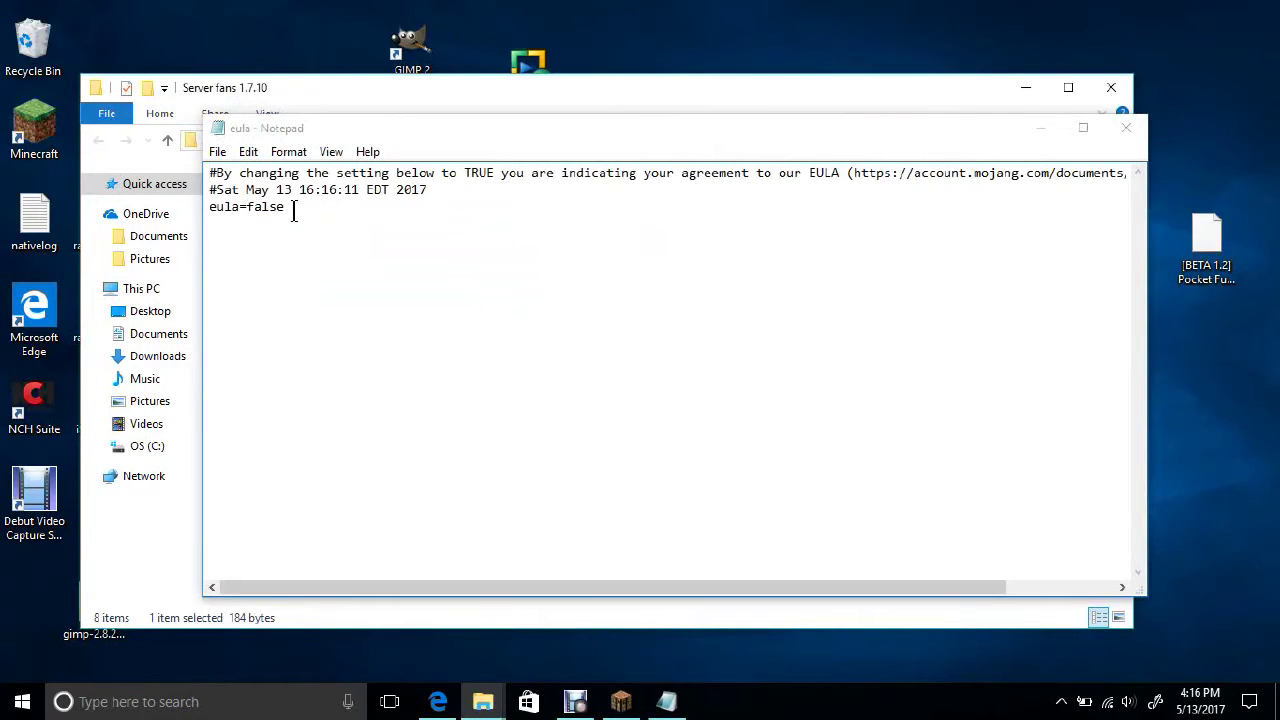
left_click_drag(287, 208, 245, 210)
left_click(366, 251)
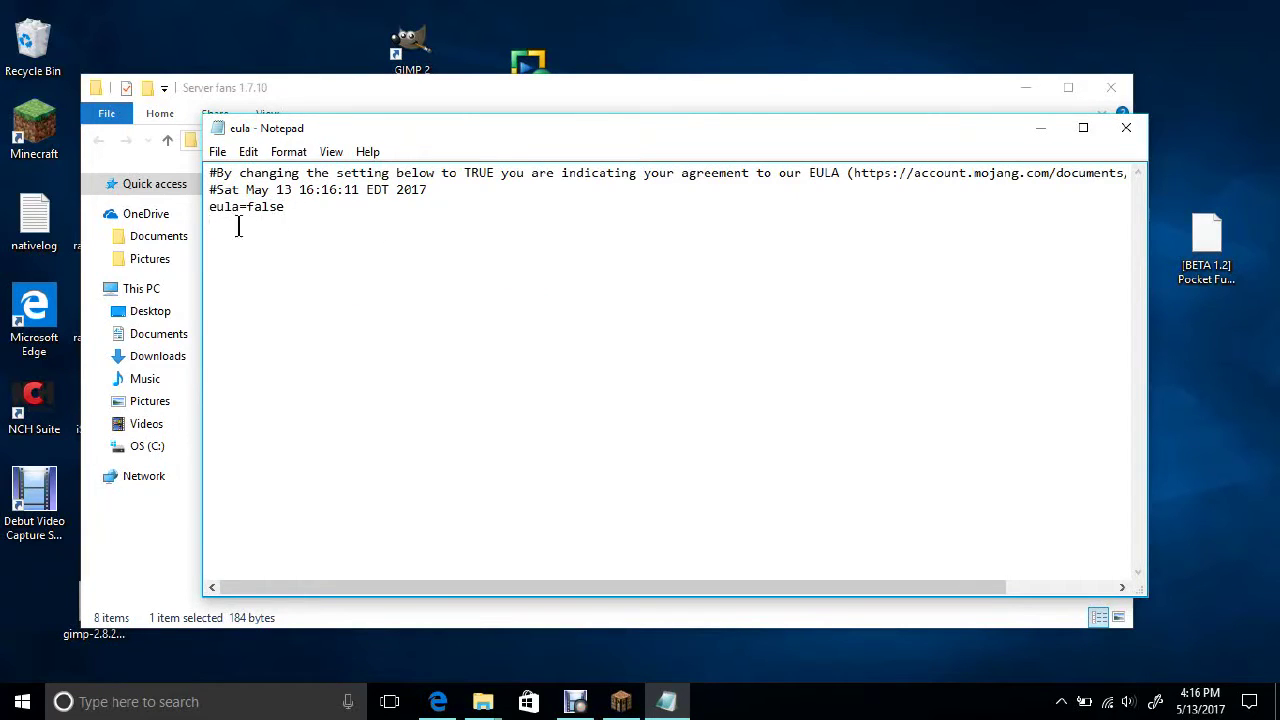
left_click_drag(290, 208, 244, 210)
left_click(271, 271)
left_click_drag(286, 207, 245, 207)
key("BackSpace")
Save the edited eula file and close it.
left_click(218, 151)
mouse_move(248, 151)
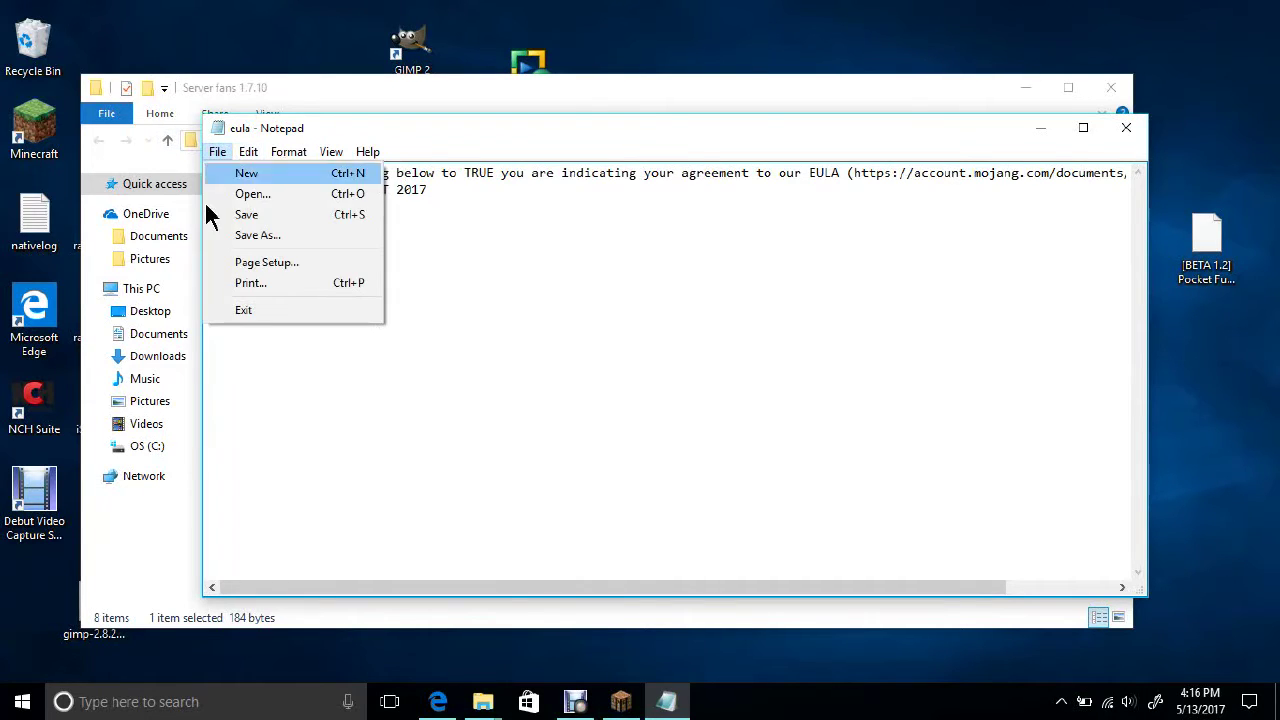
left_click(234, 215)
left_click(1126, 127)
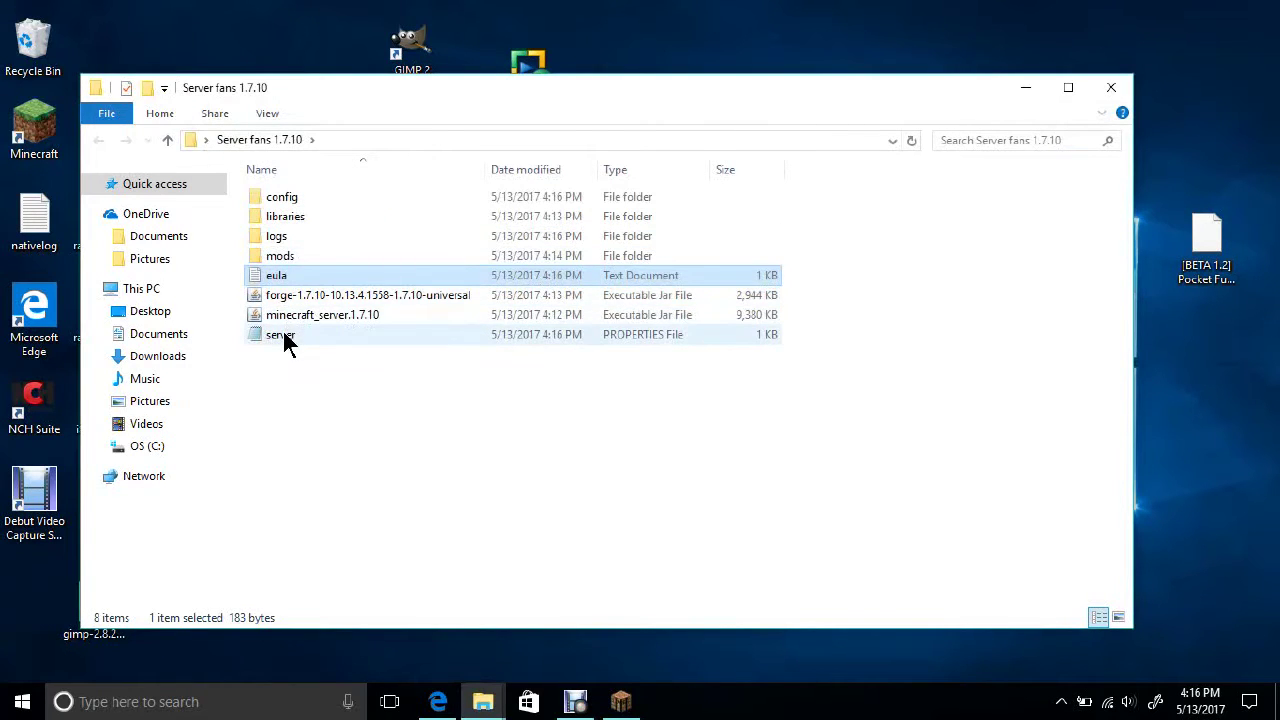
Run forge-1.7.10-10.13.4.1558-1.7.10-universal again and review the startup messages in the server log.
left_click(321, 296)
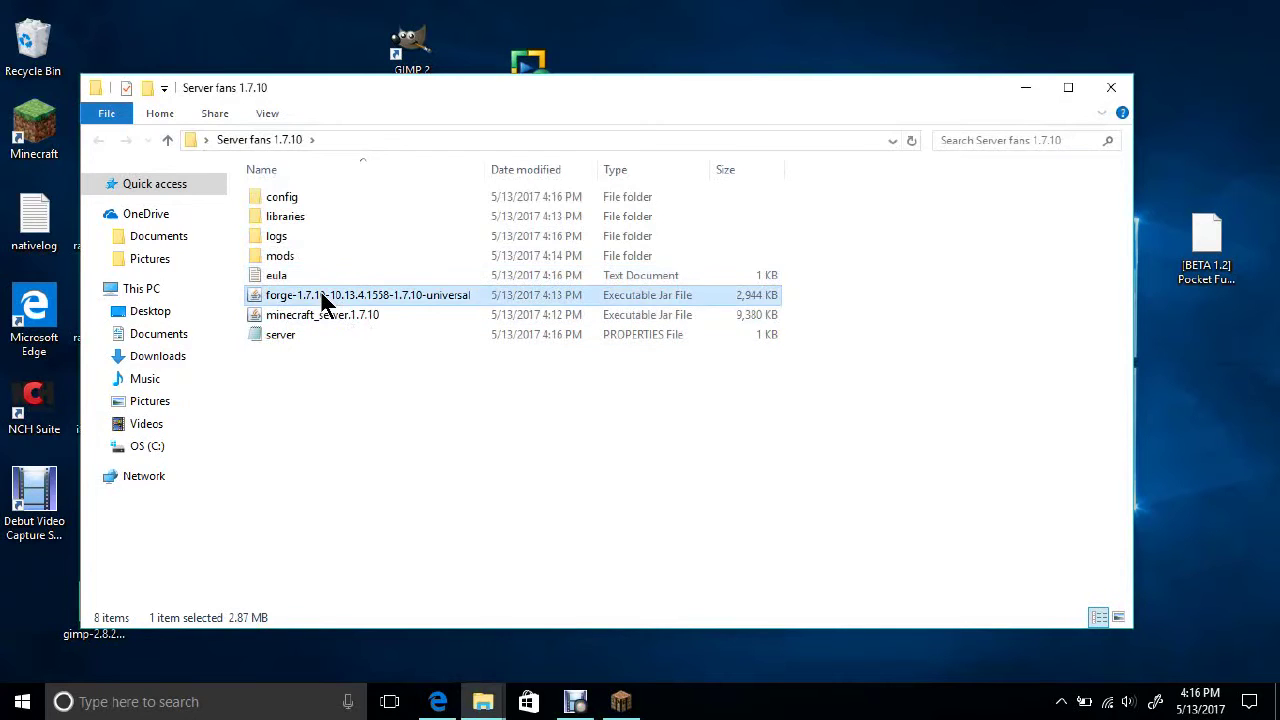
double_click(321, 295)
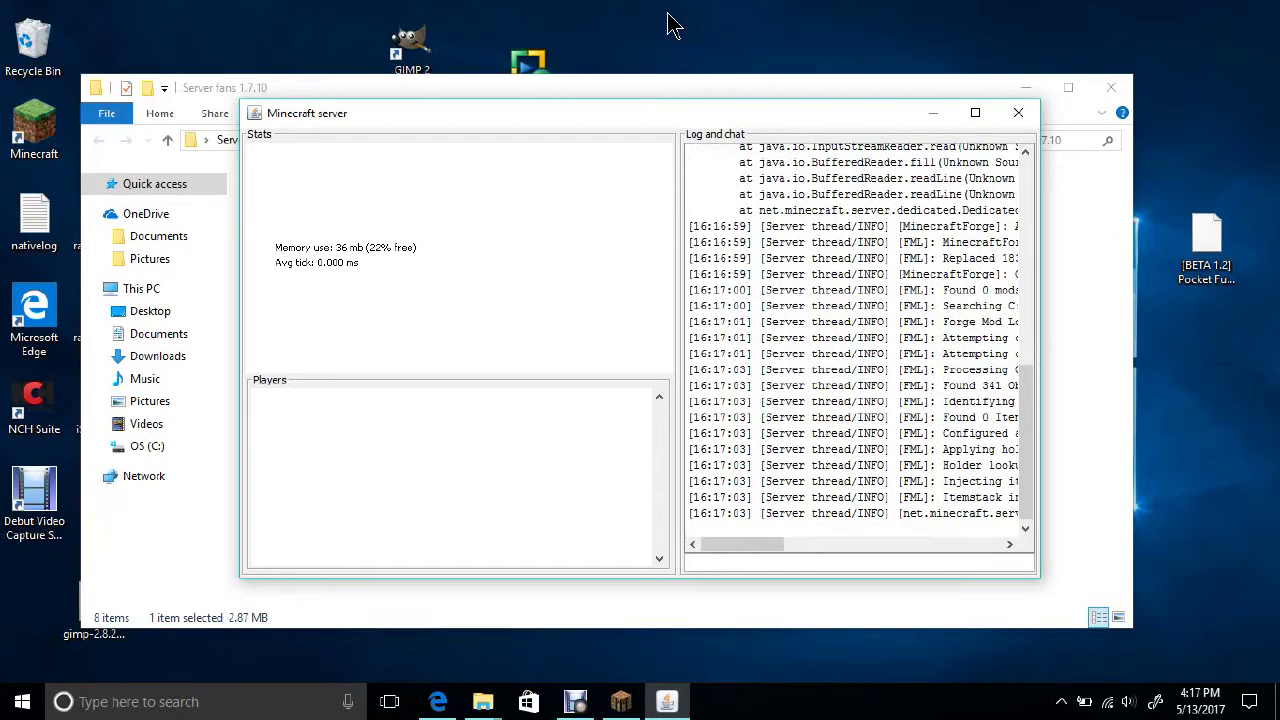
scroll(858, 347, "up", 3)
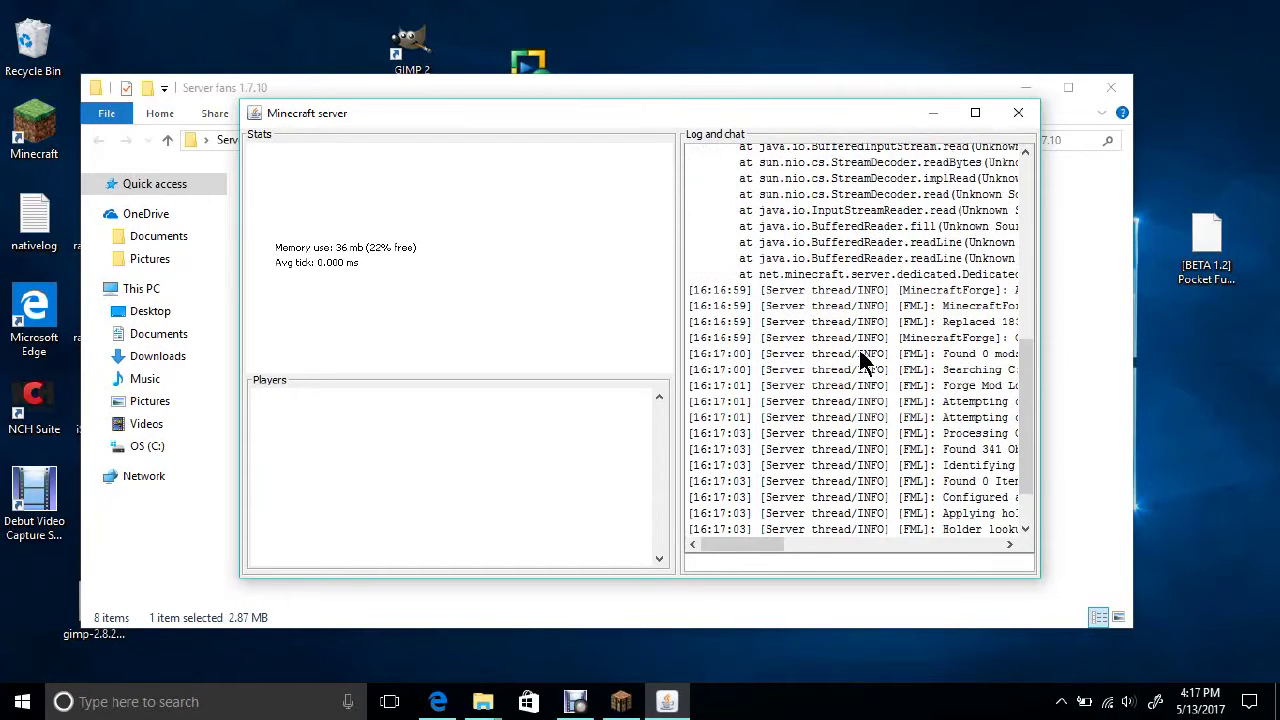
scroll(857, 343, "down", 4)
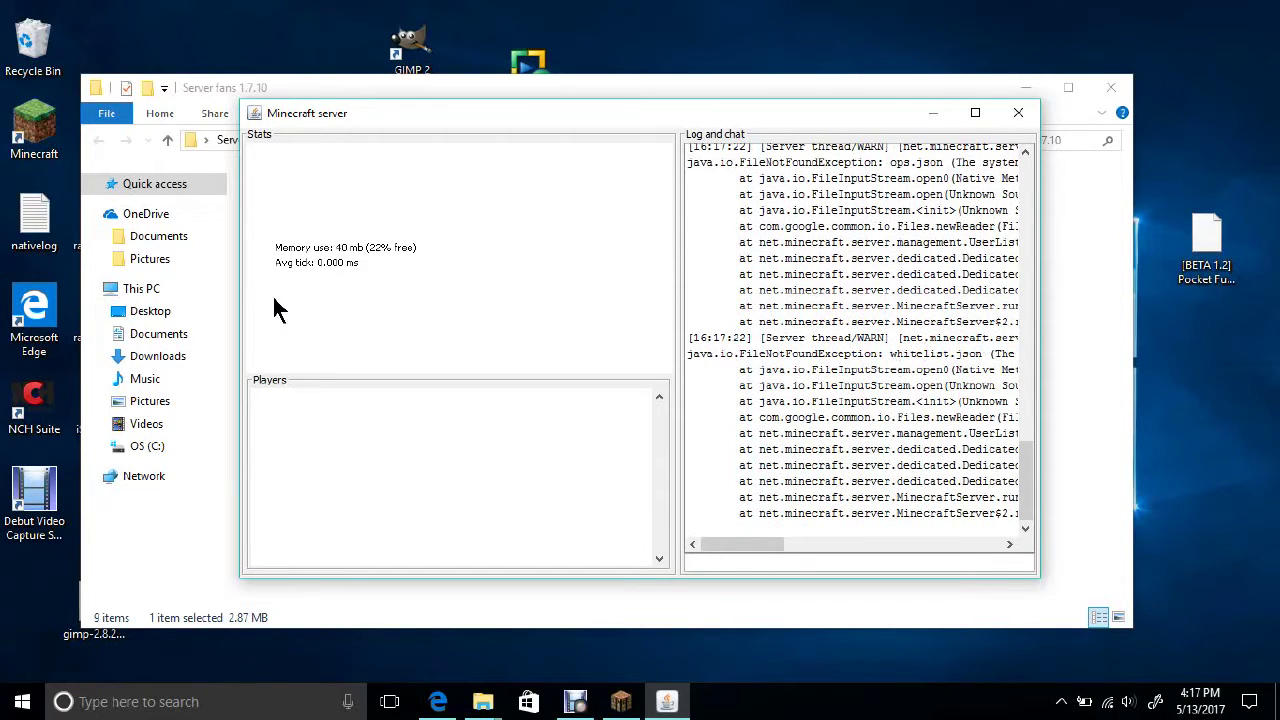
Check the generated files in the Server fans 1.7.10 folder and inspect the open Minecraft server windows.
left_click(940, 114)
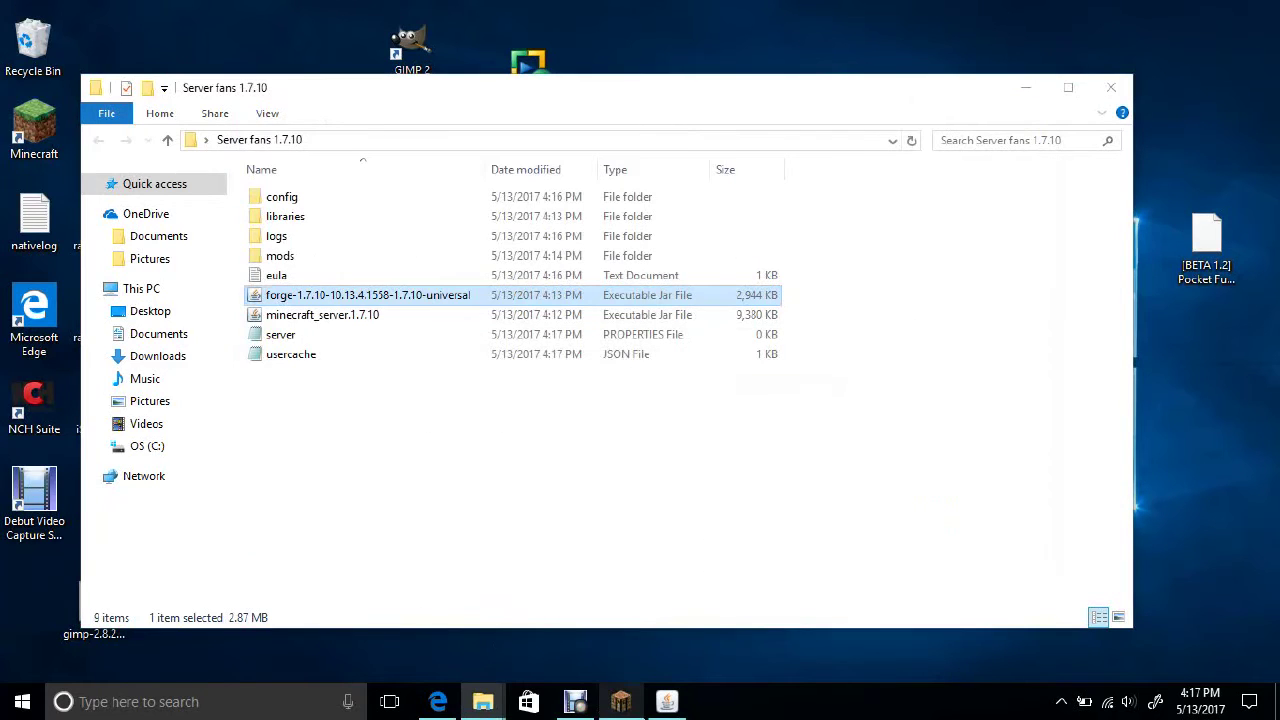
left_click(666, 701)
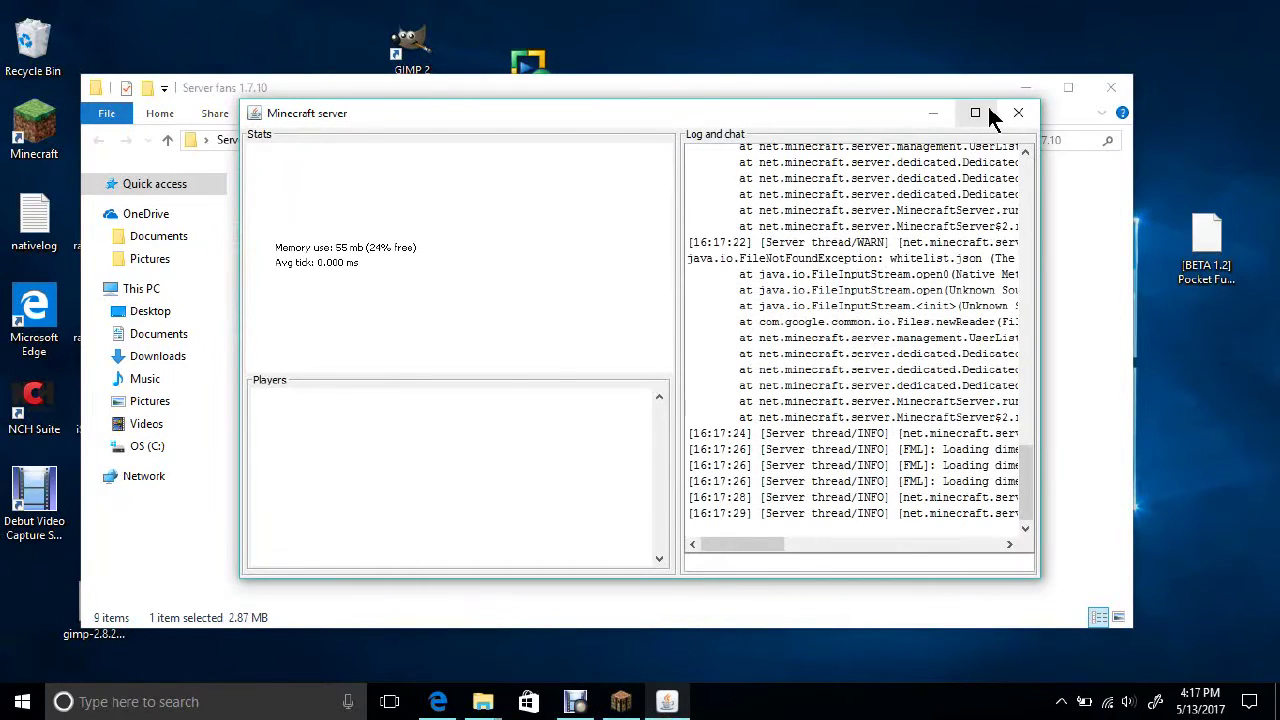
left_click(936, 115)
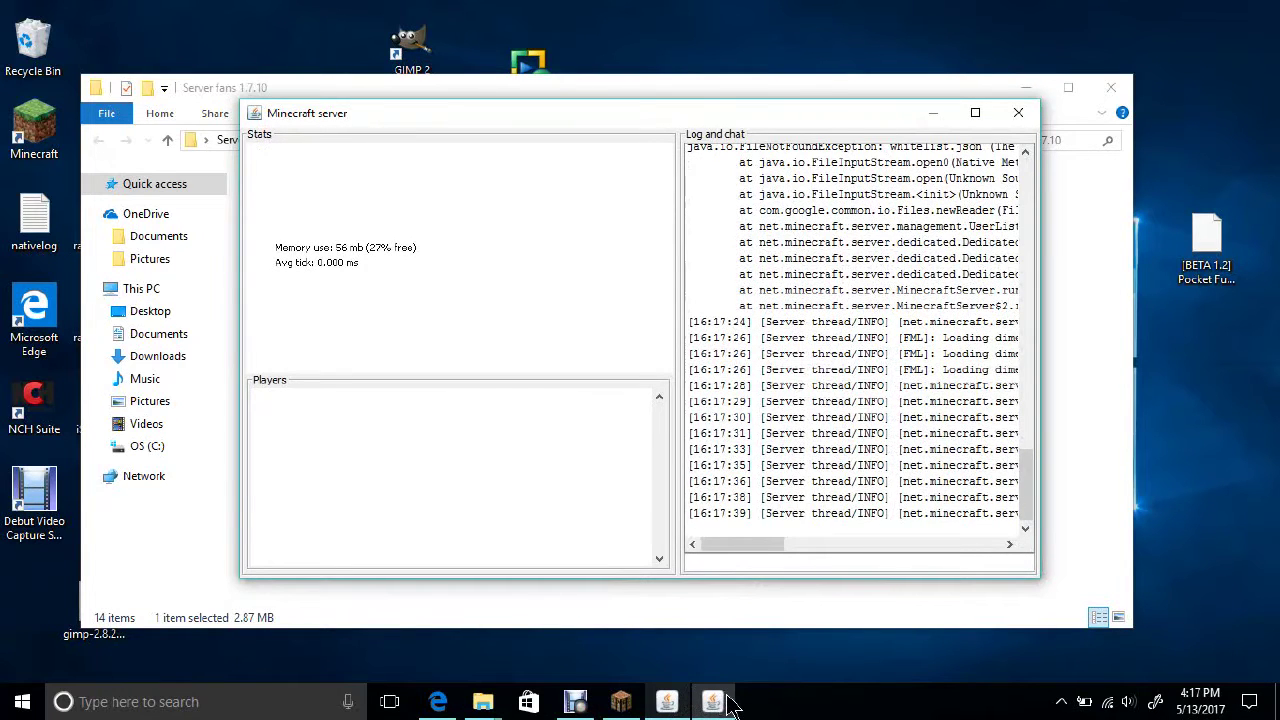
mouse_move(712, 702)
mouse_move(737, 663)
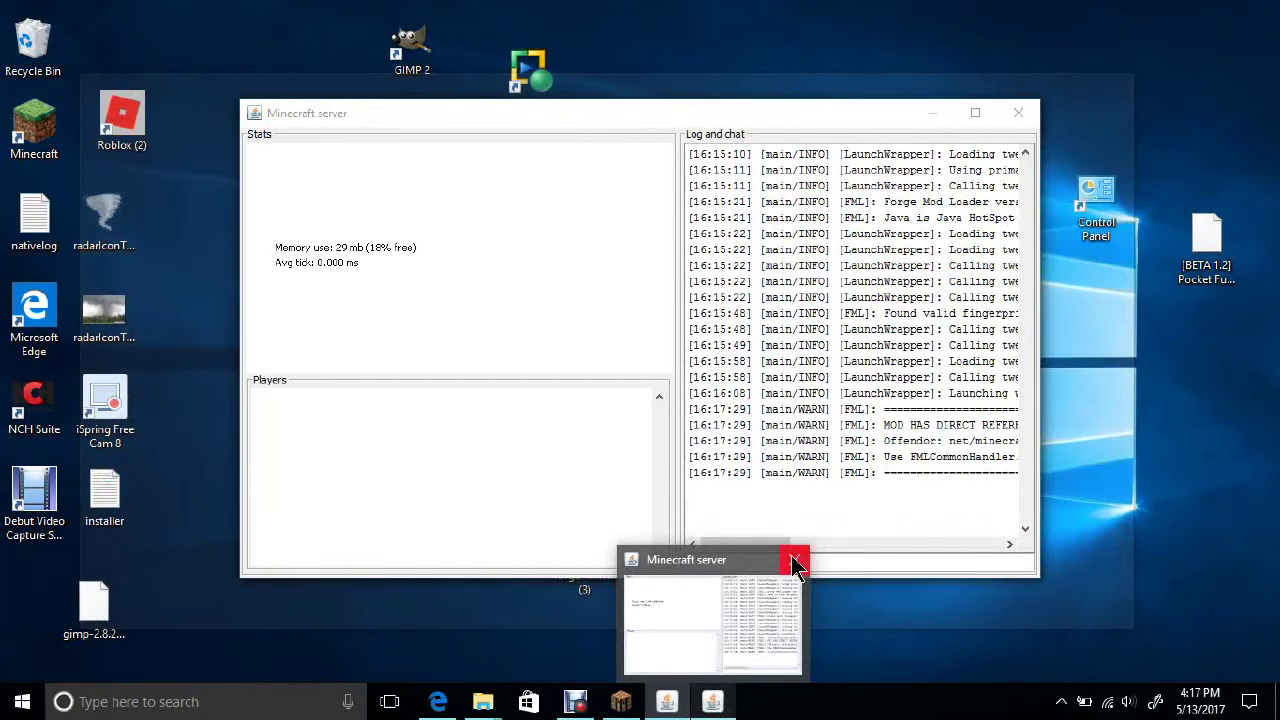
left_click(726, 690)
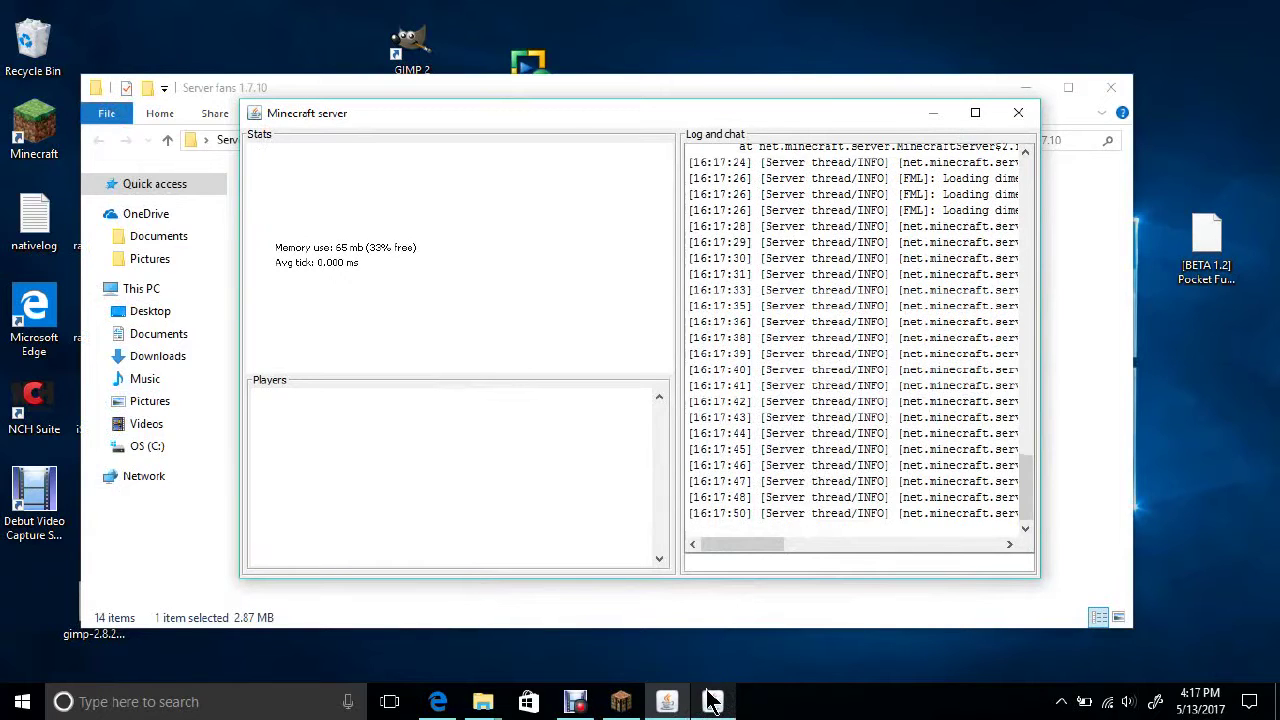
left_click(933, 113)
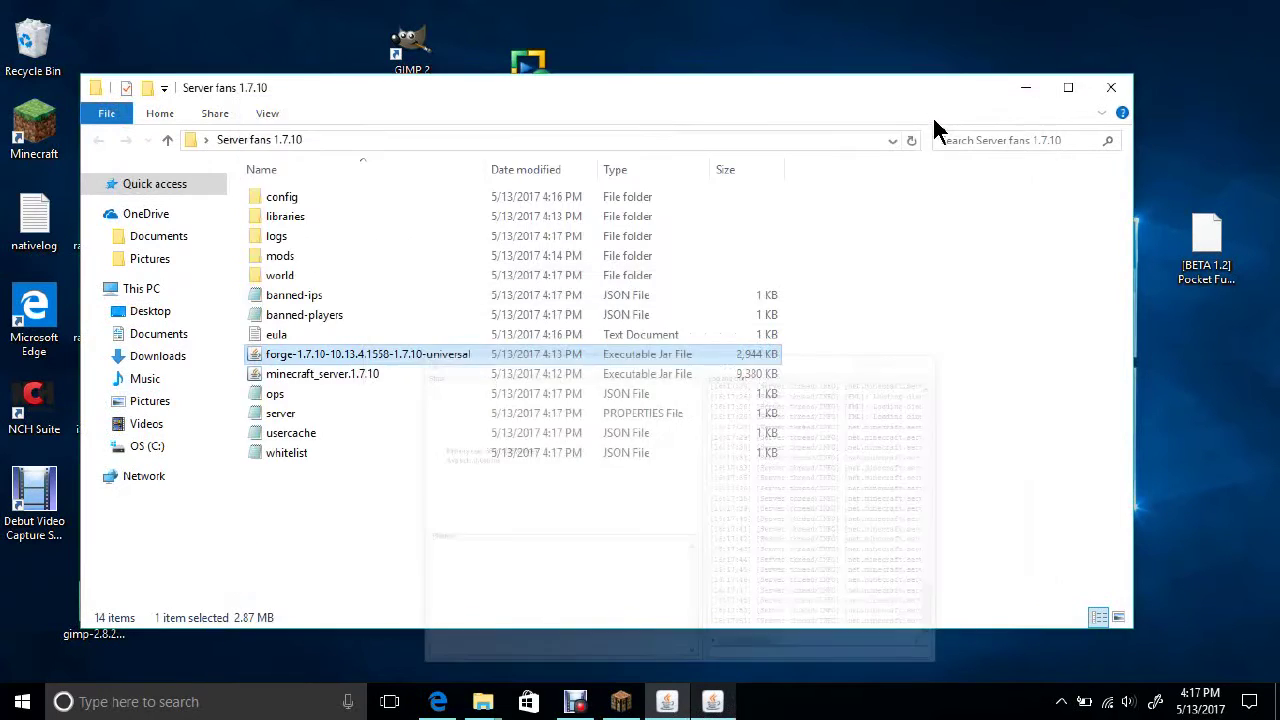
left_click(674, 714)
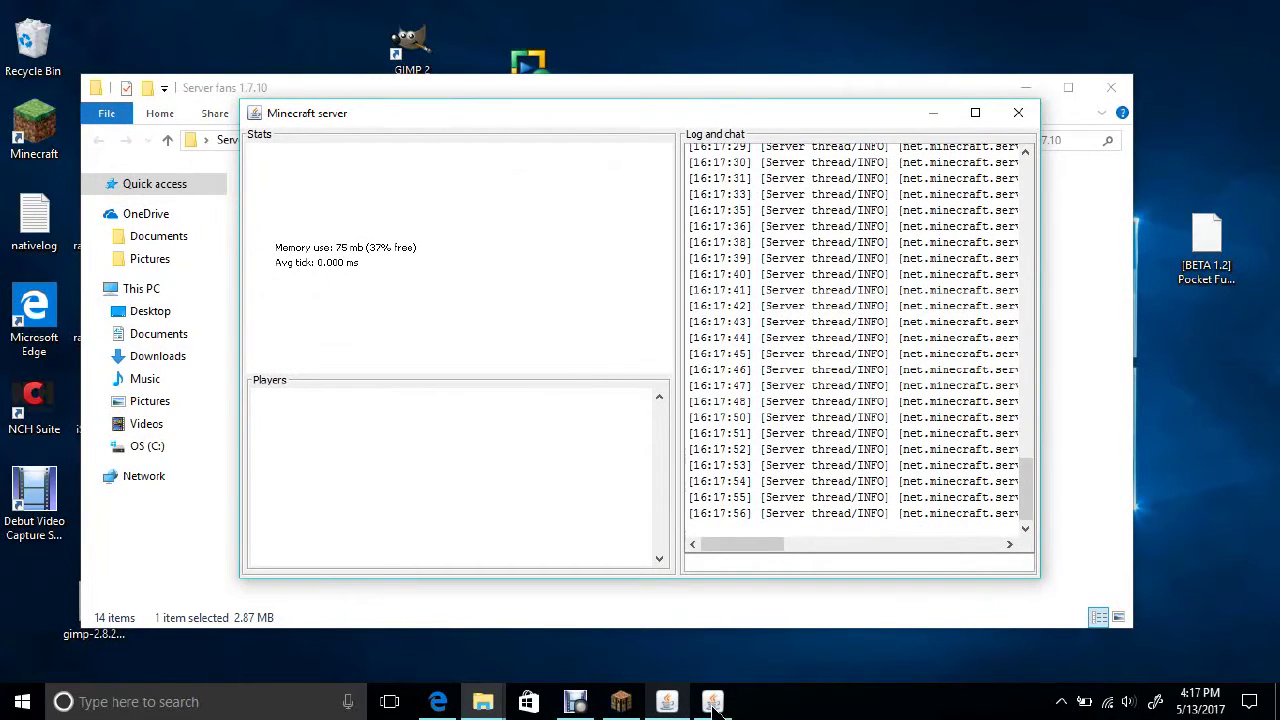
mouse_move(716, 706)
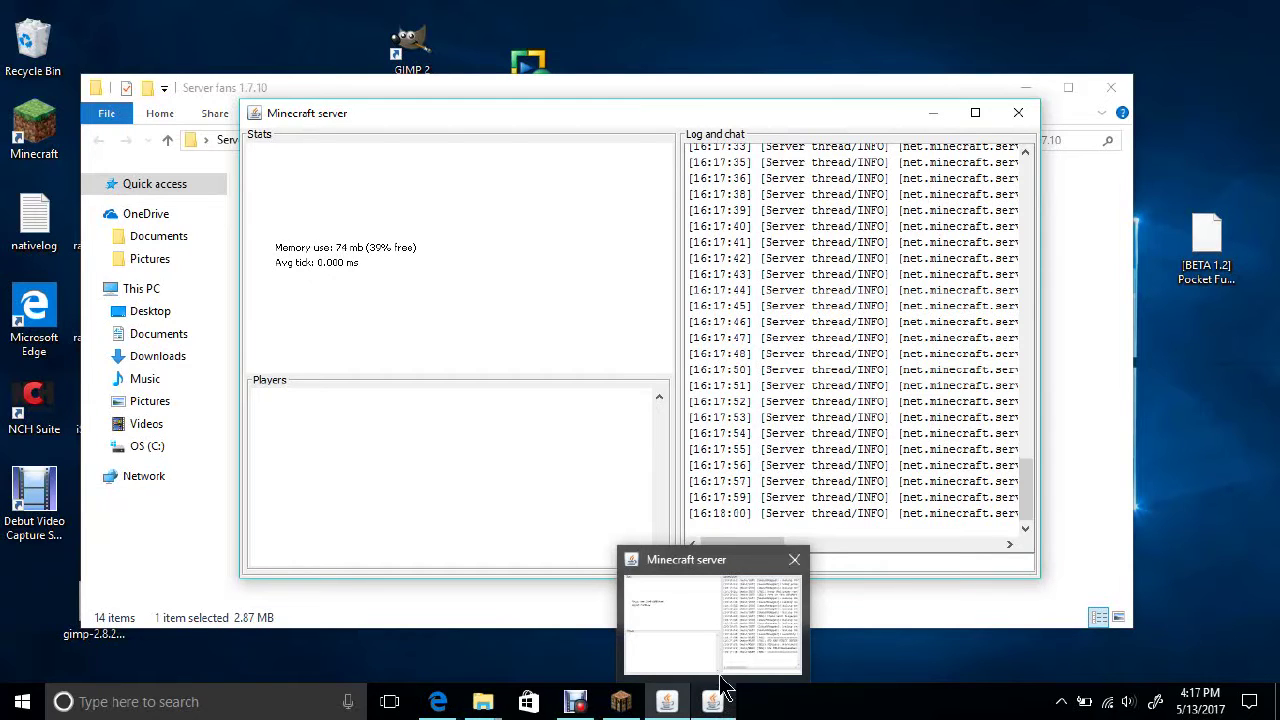
mouse_move(796, 563)
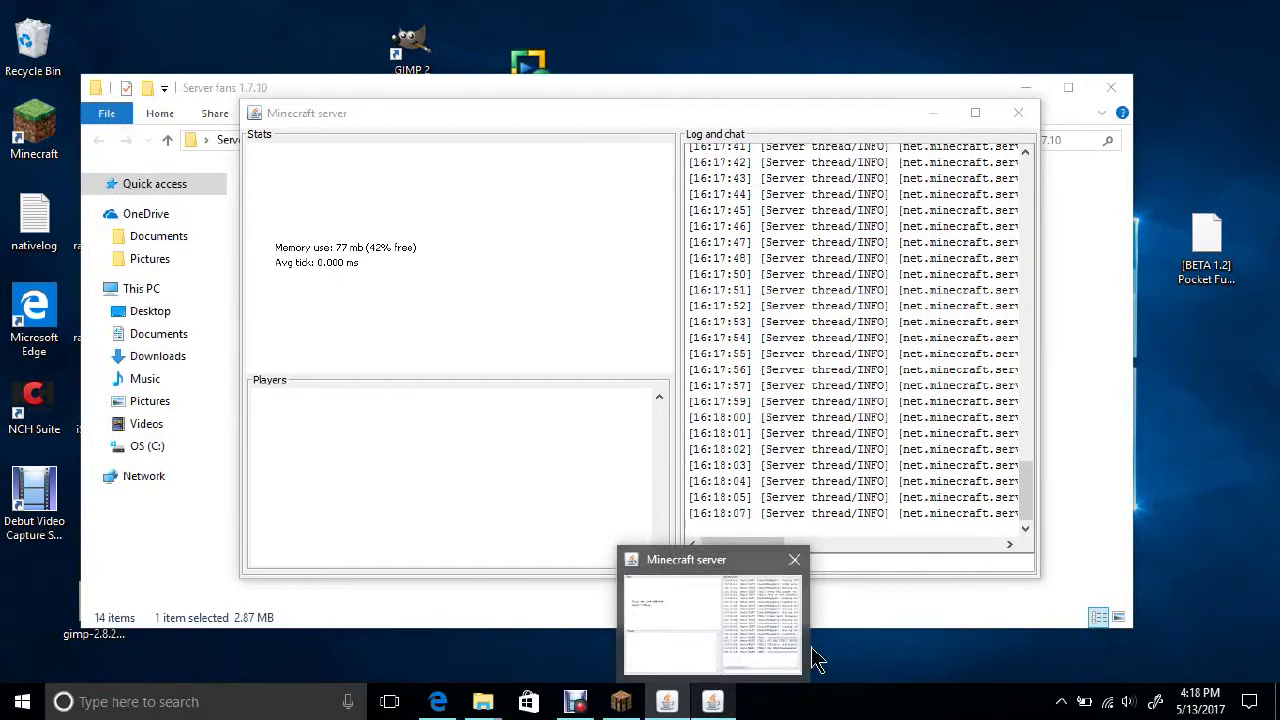
Try to stop the running server with the stop command and close the extra Minecraft server window.
left_click(840, 570)
type("stop")
key("Return")
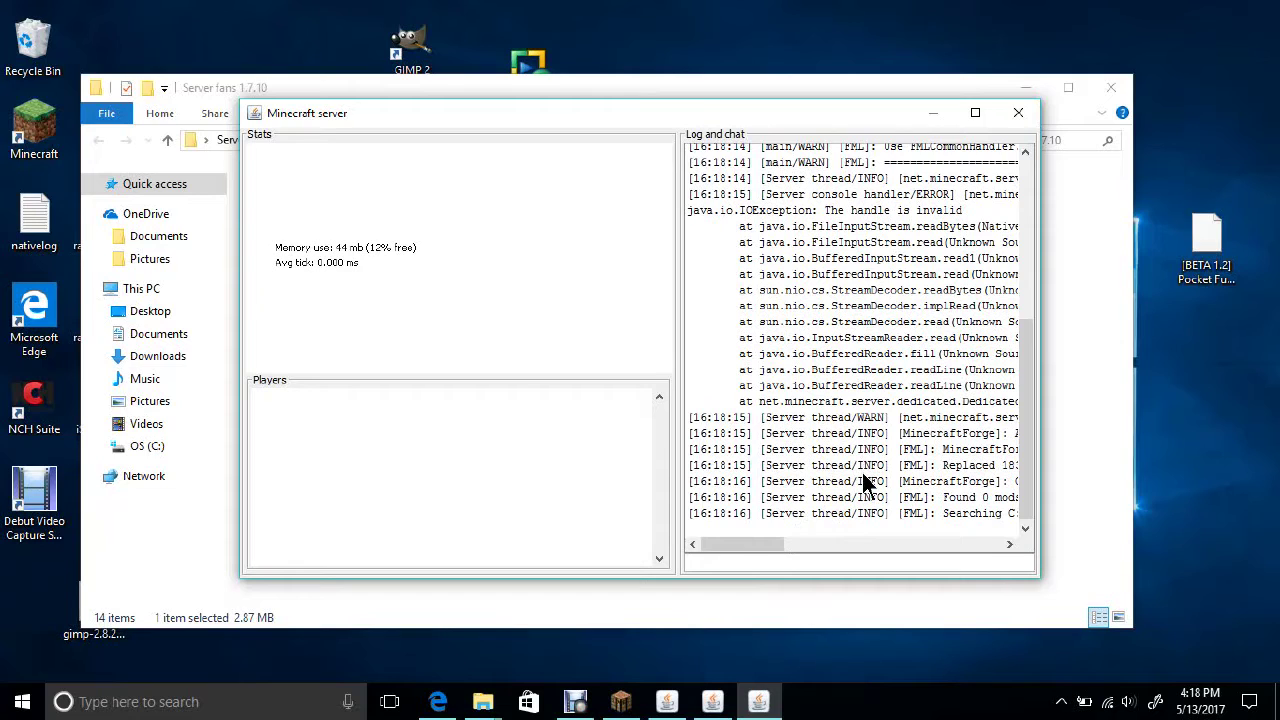
left_click(1010, 115)
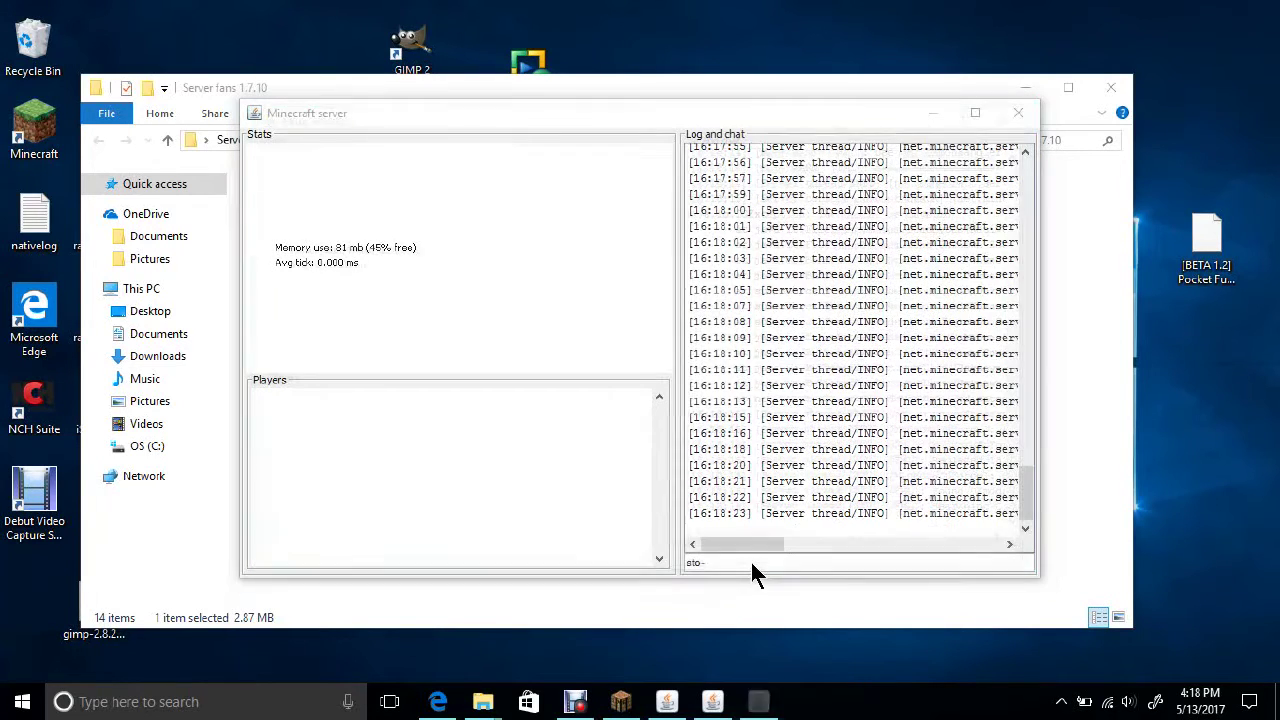
left_click(730, 563)
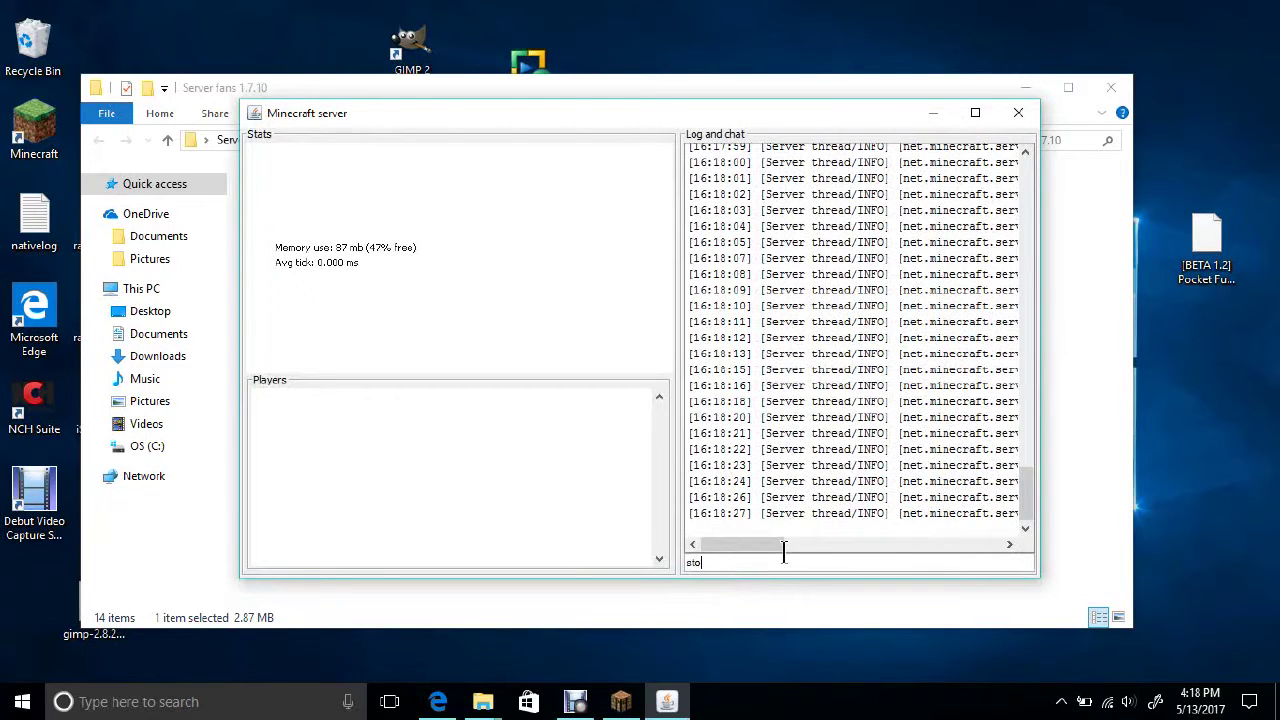
Minimize the running server, launch forge-1.7.10-10.13.4.1558-1.7.10-universal once more, and bring its new server window forward.
left_click(930, 117)
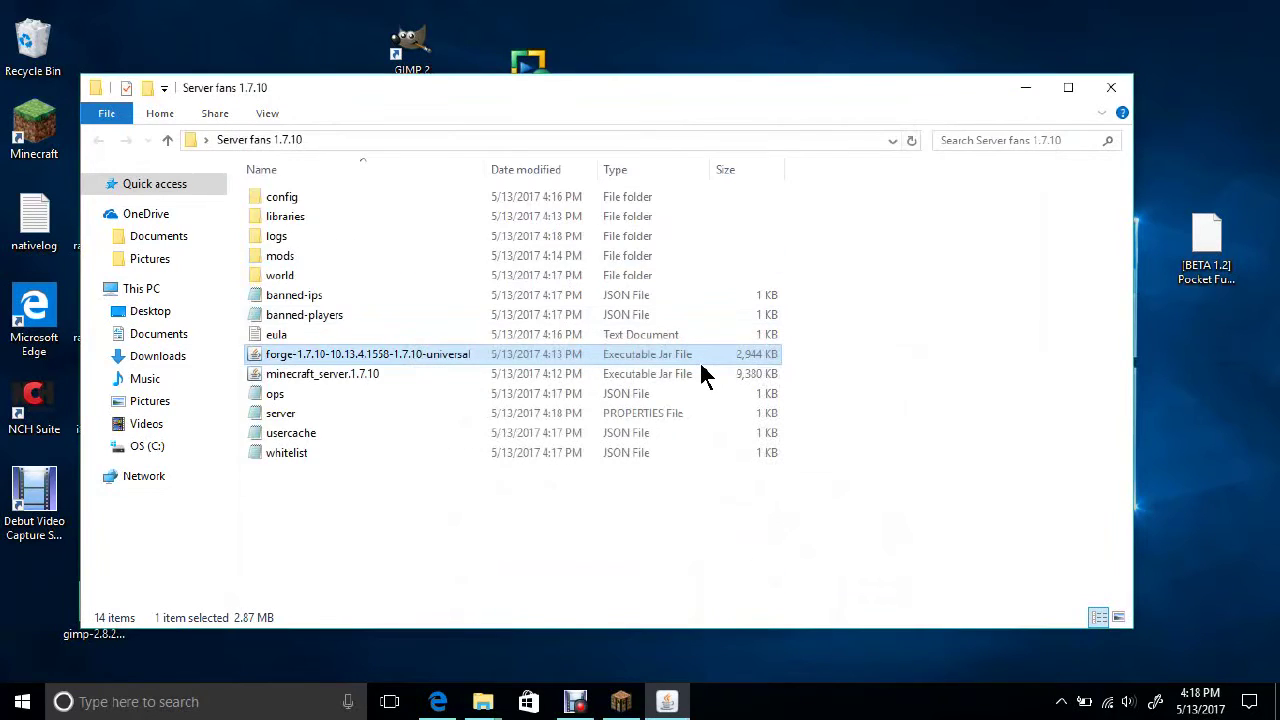
left_click(666, 701)
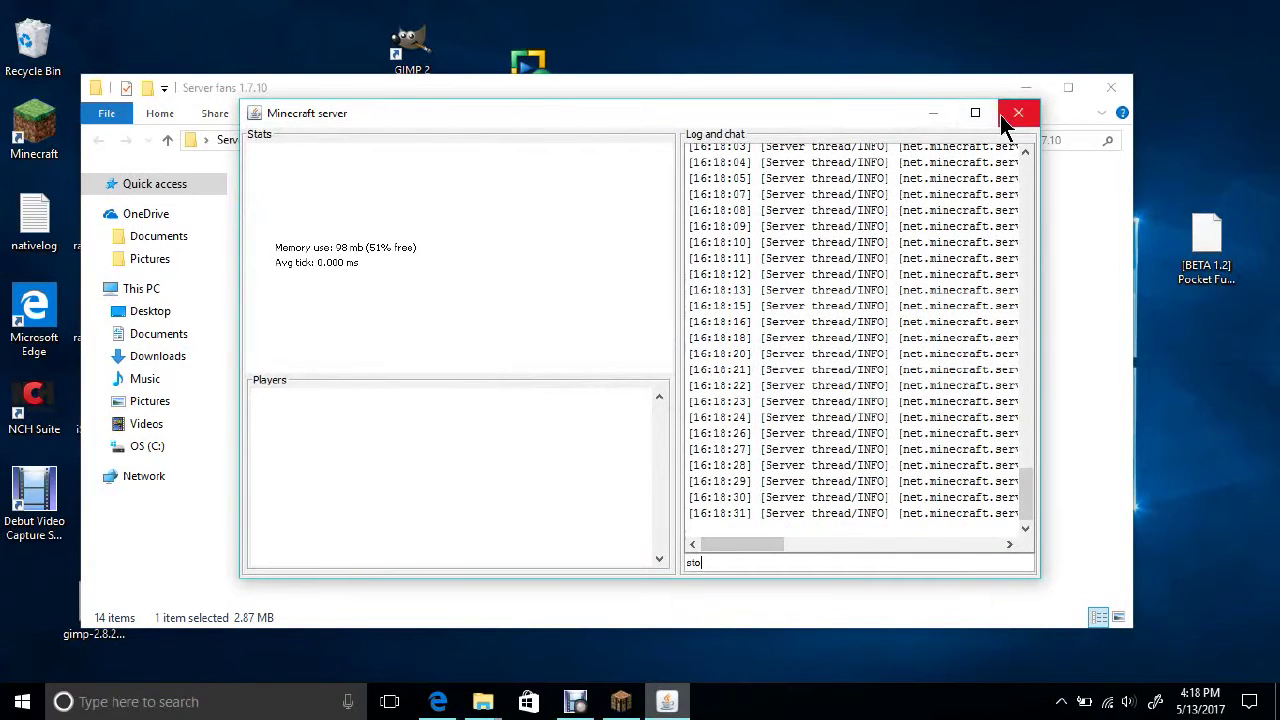
left_click(930, 116)
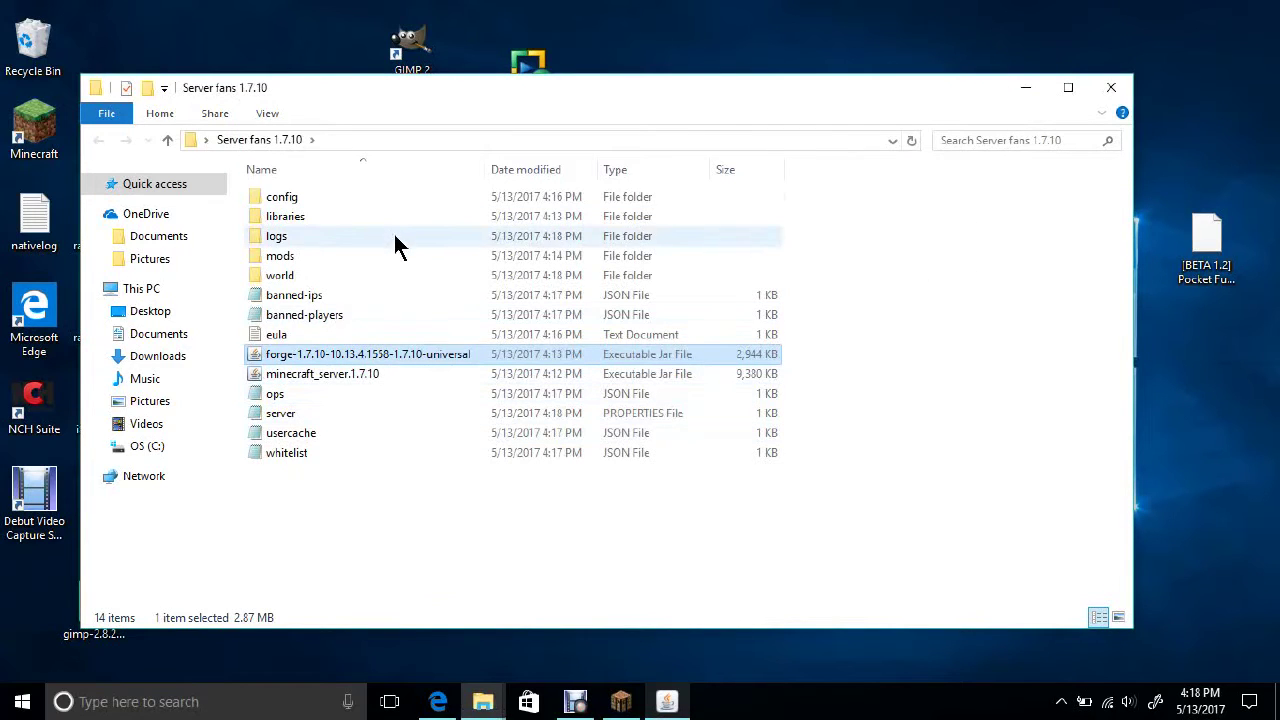
double_click(383, 357)
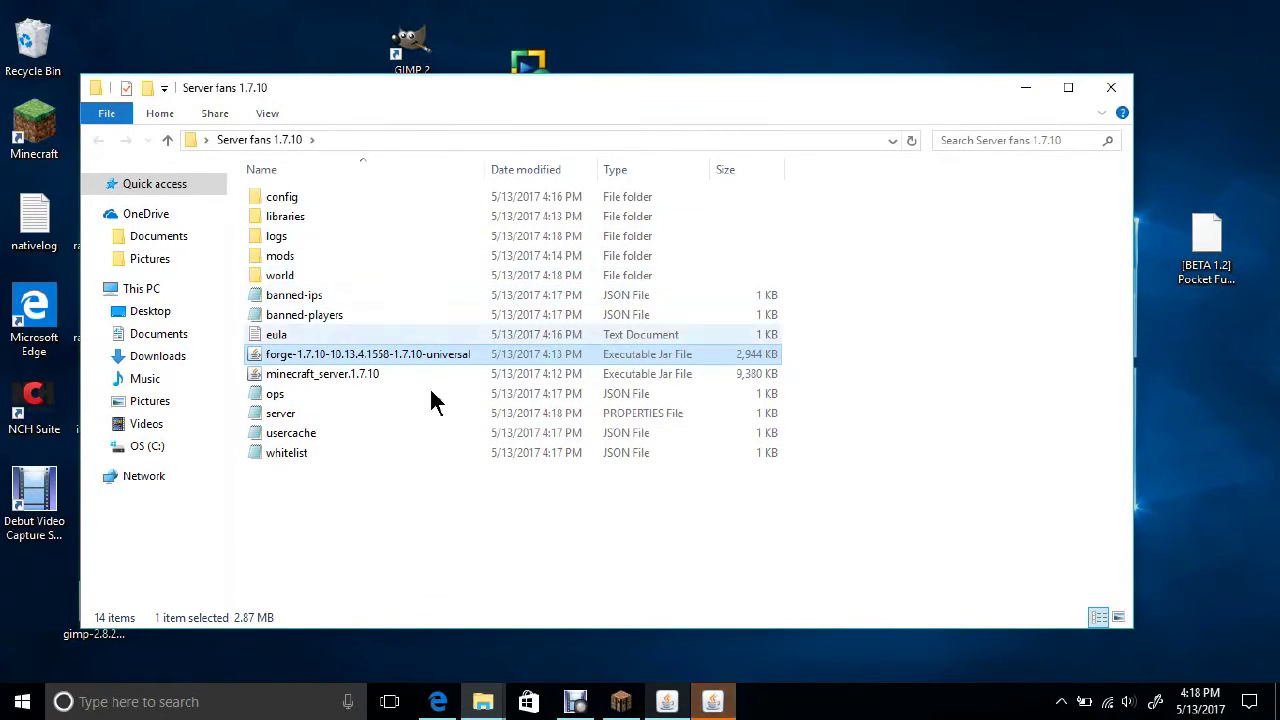
left_click(725, 693)
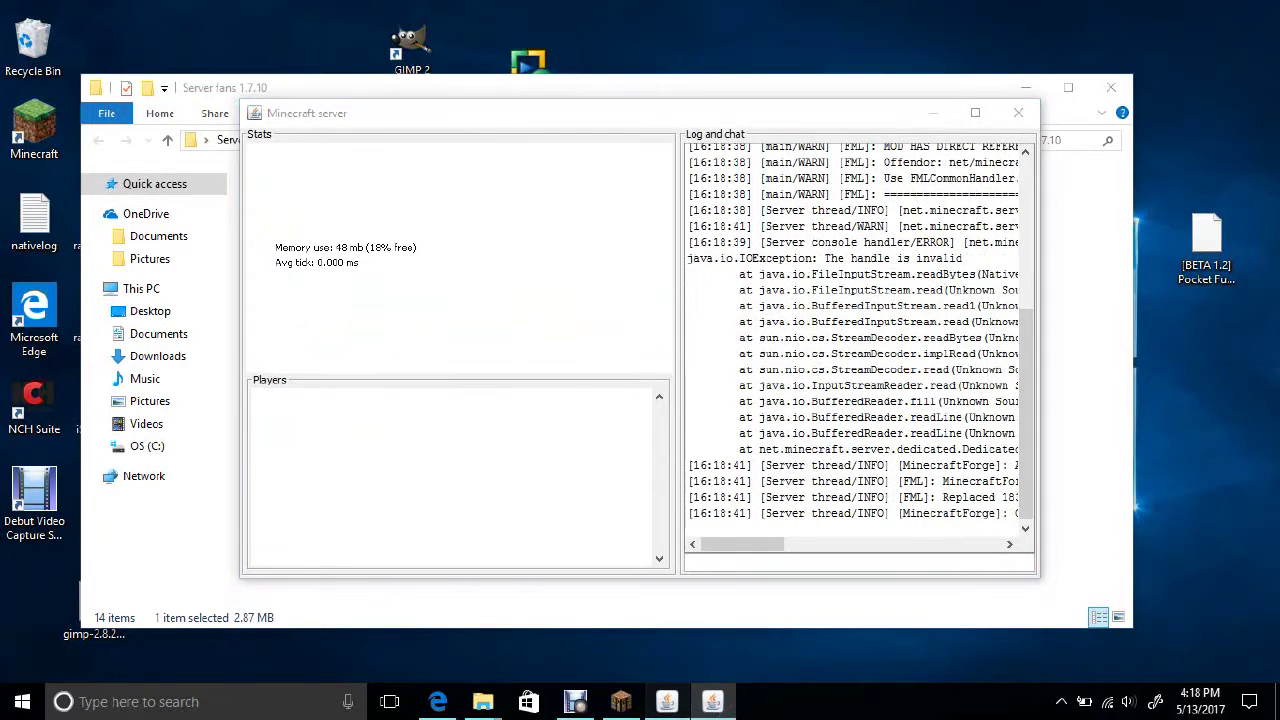
Try to stop the running Minecraft servers by entering the stop command in the console field.
left_click(738, 562)
type("sto")
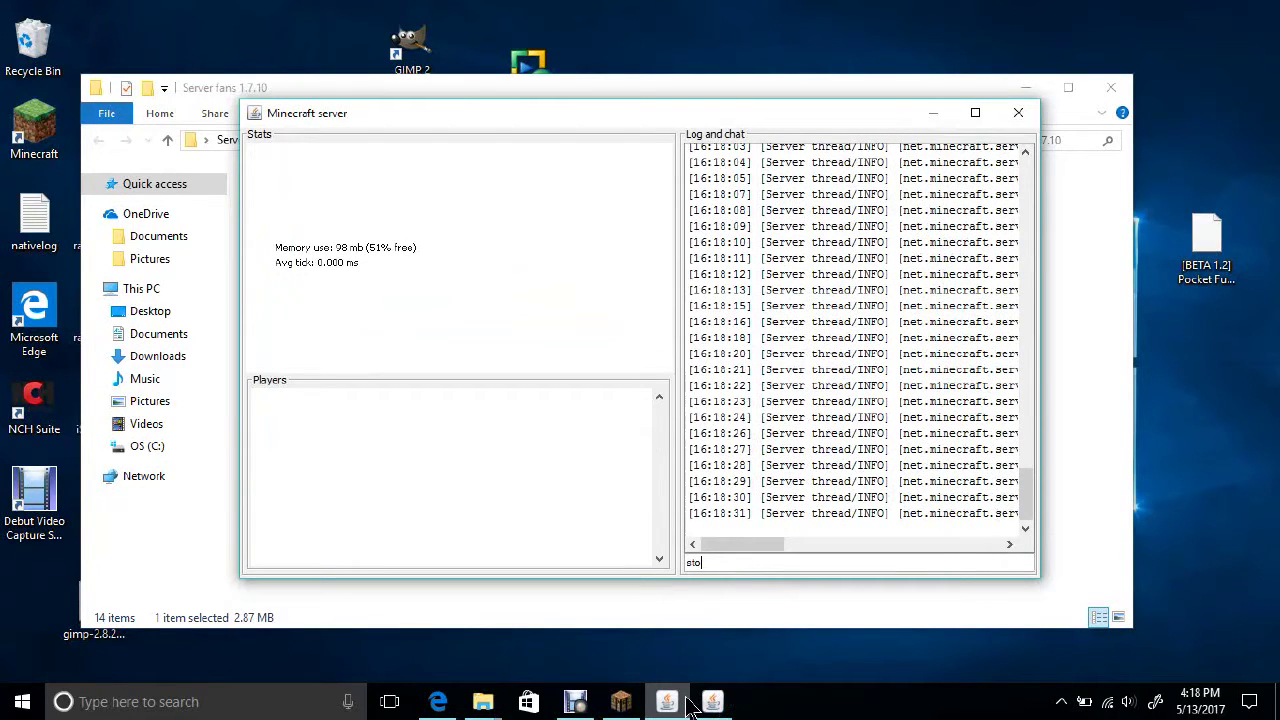
mouse_move(690, 703)
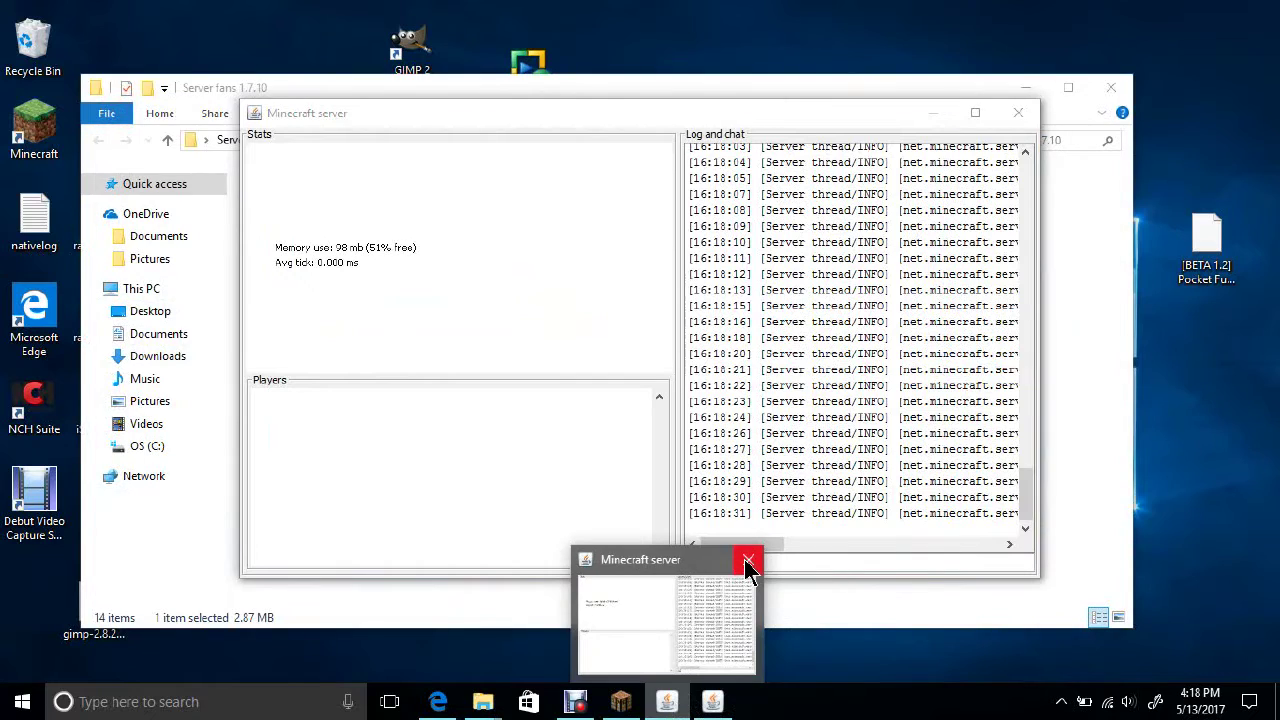
left_click(847, 564)
type("stop")
key("Return")
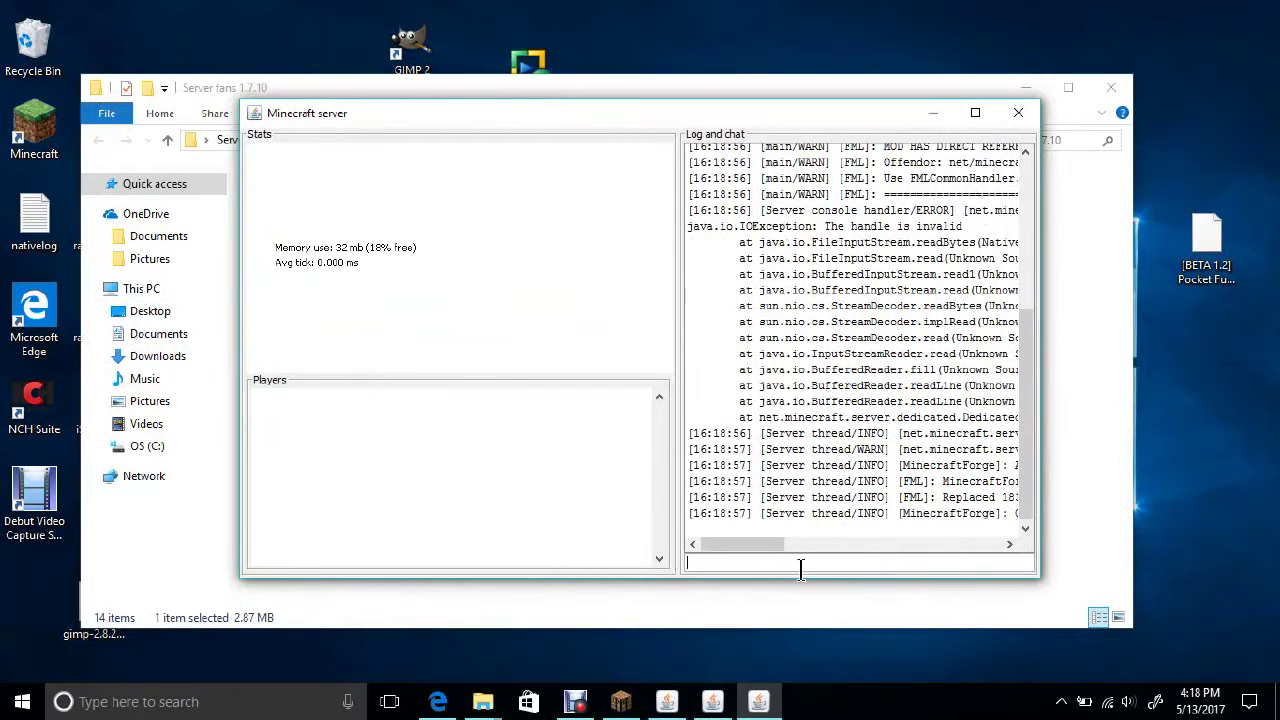
Enter stop in the newest Minecraft server's console and close the second open server window.
left_click(800, 565)
type("stop")
key("Return")
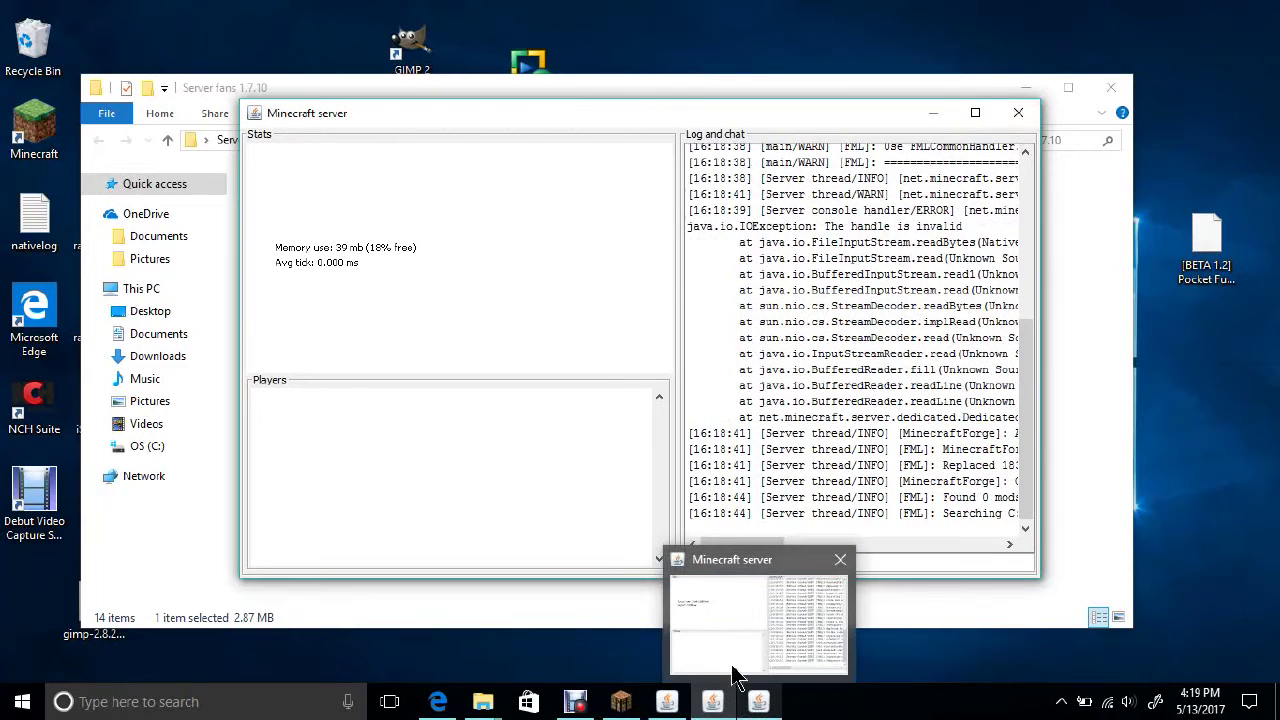
mouse_move(716, 702)
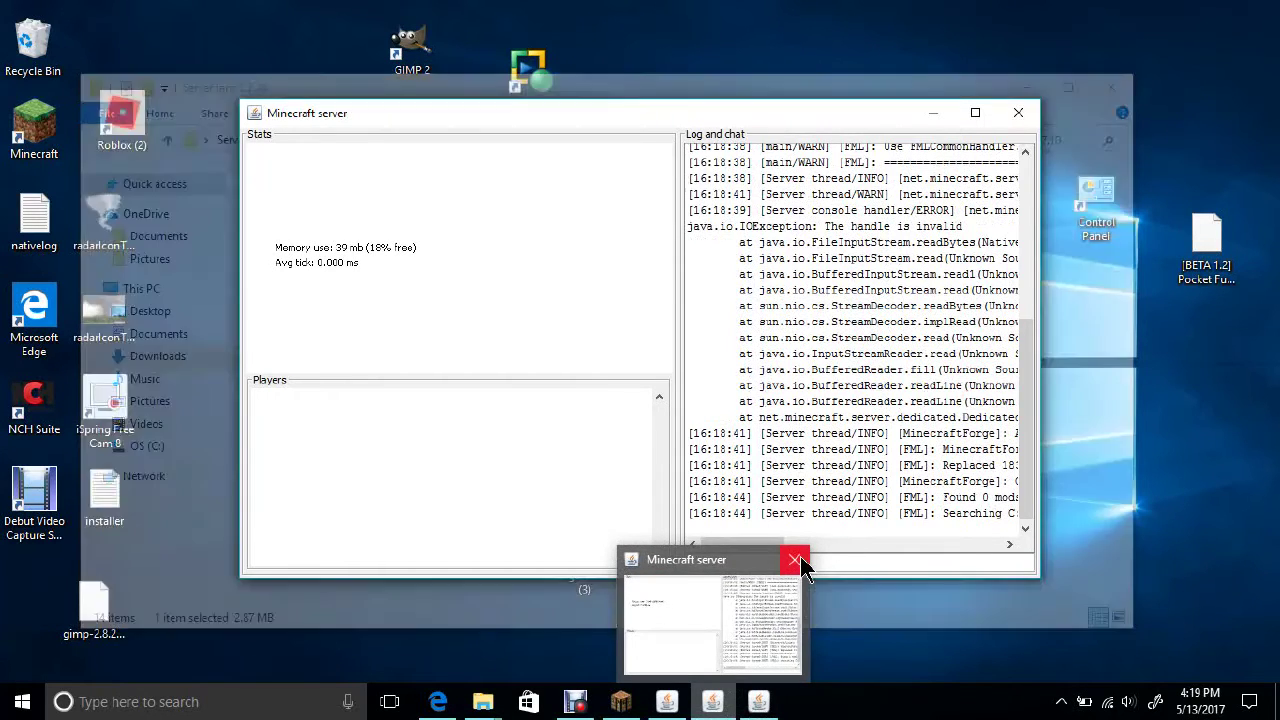
left_click(795, 560)
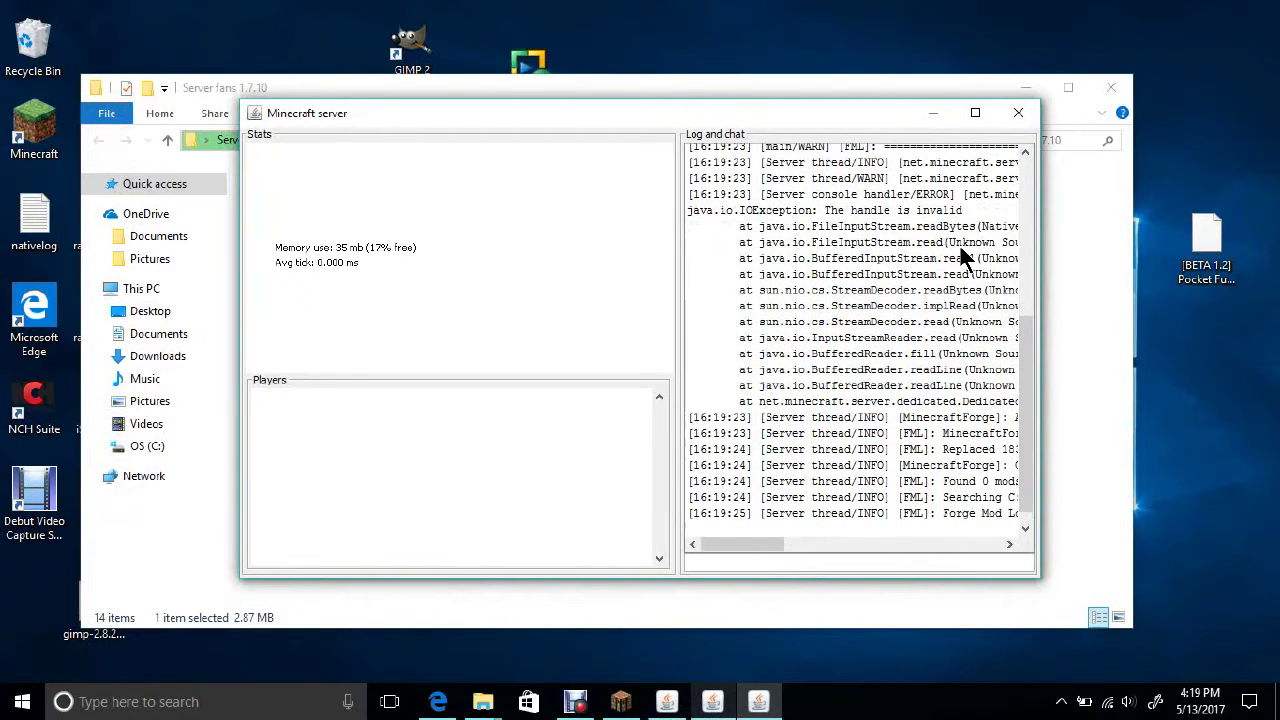
Close the extra Minecraft server windows and minimize the one still in front of the Server fans 1.7.10 folder.
left_click(1016, 112)
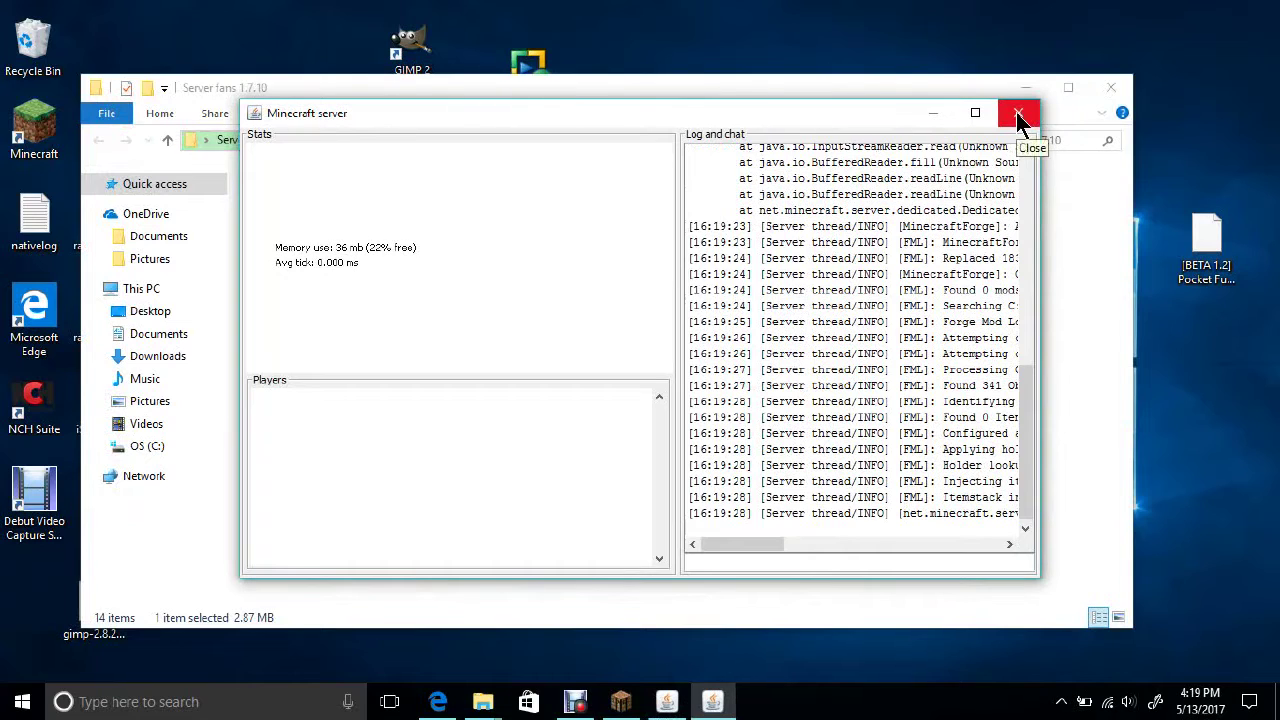
left_click(1016, 112)
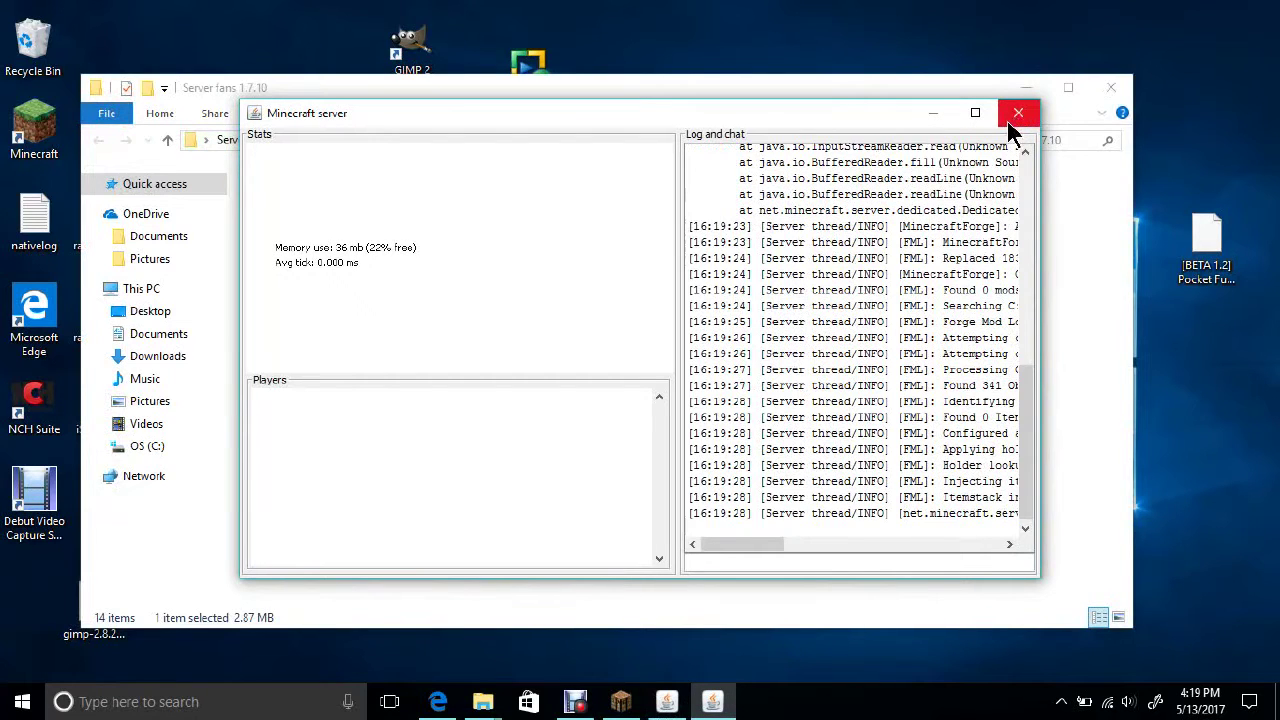
left_click(930, 116)
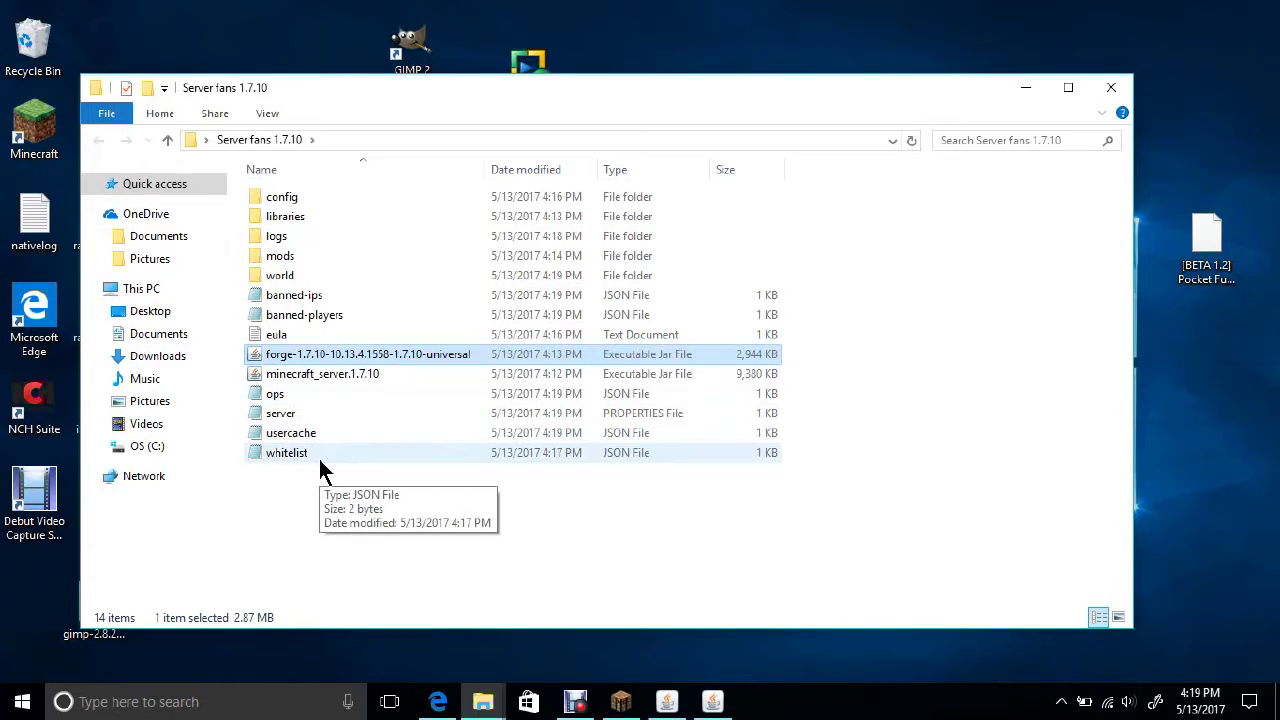
Open a Command Prompt window by running cmd from the Run dialog.
key("super+r")
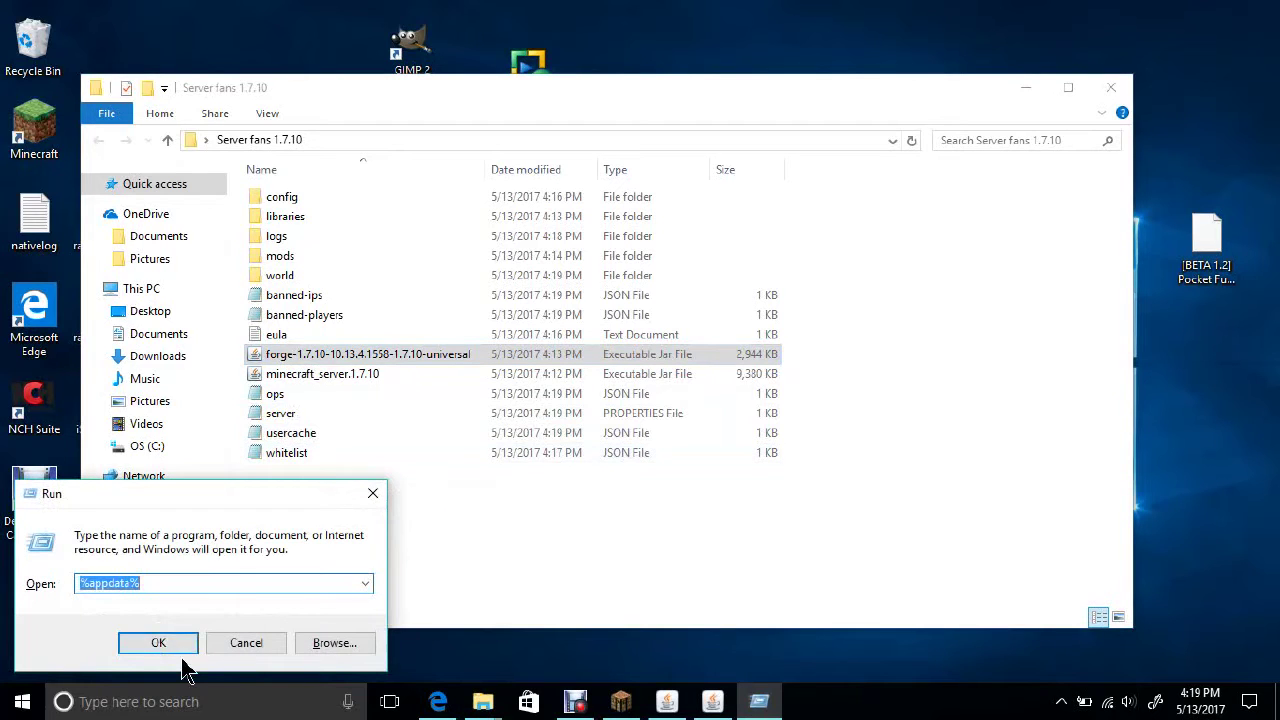
key("BackSpace")
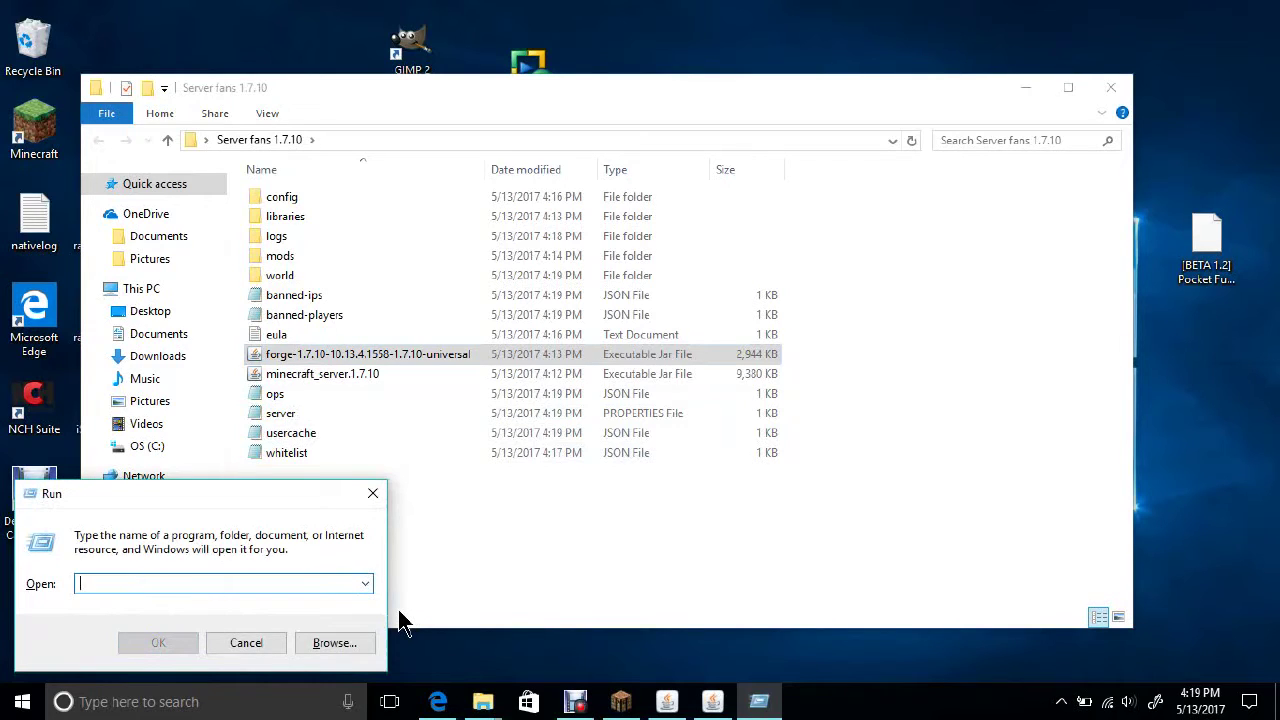
type("cm")
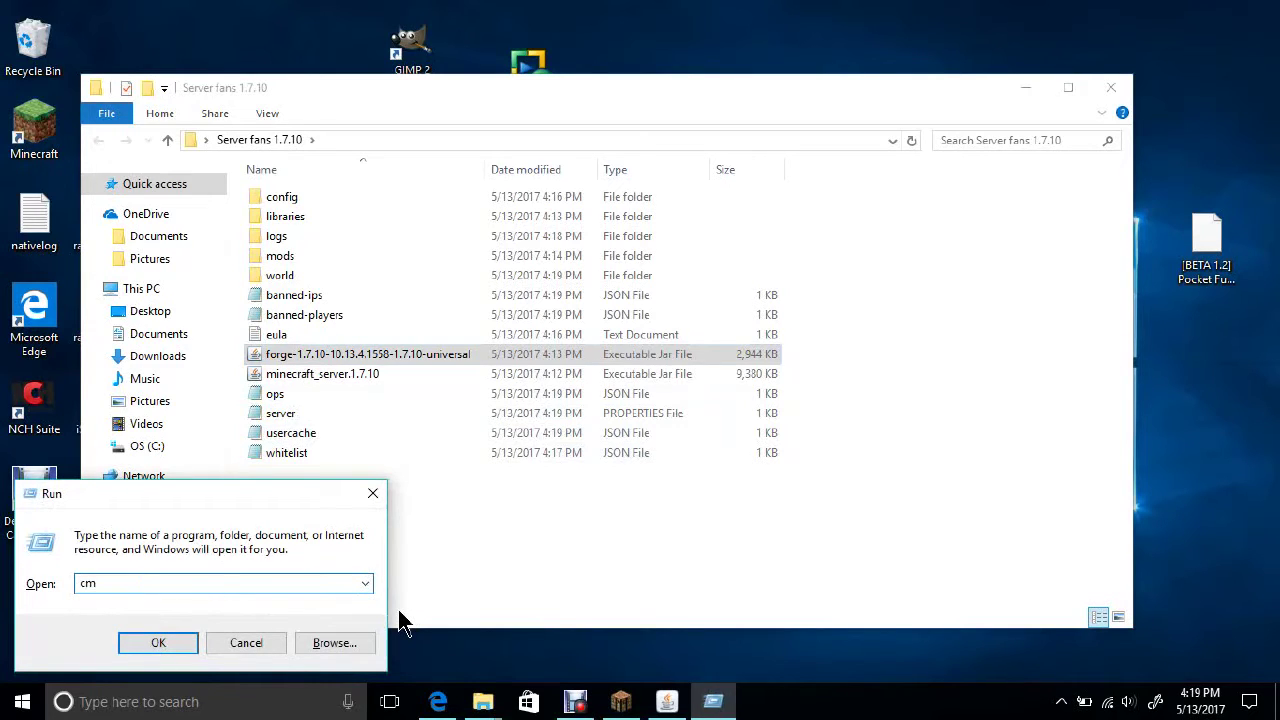
type("d")
key("Return")
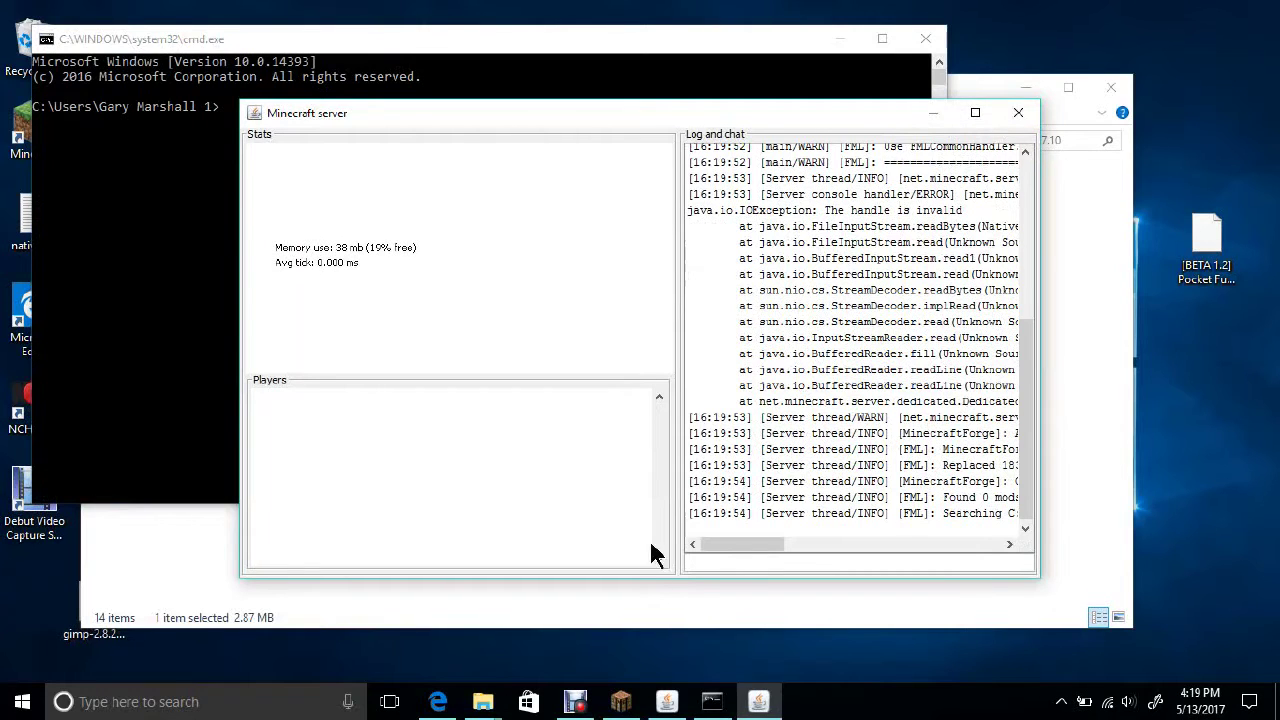
Close the newly opened Minecraft server window and try to close the original server's window as well.
left_click(1015, 116)
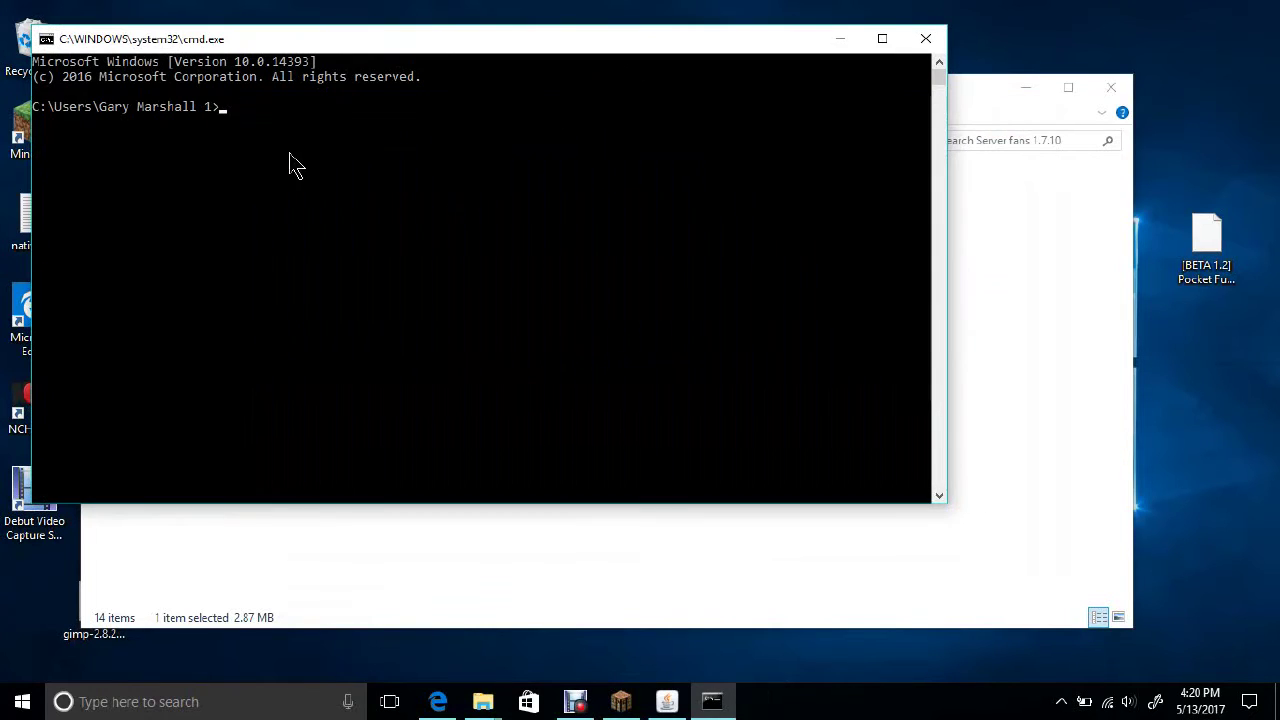
left_click(666, 701)
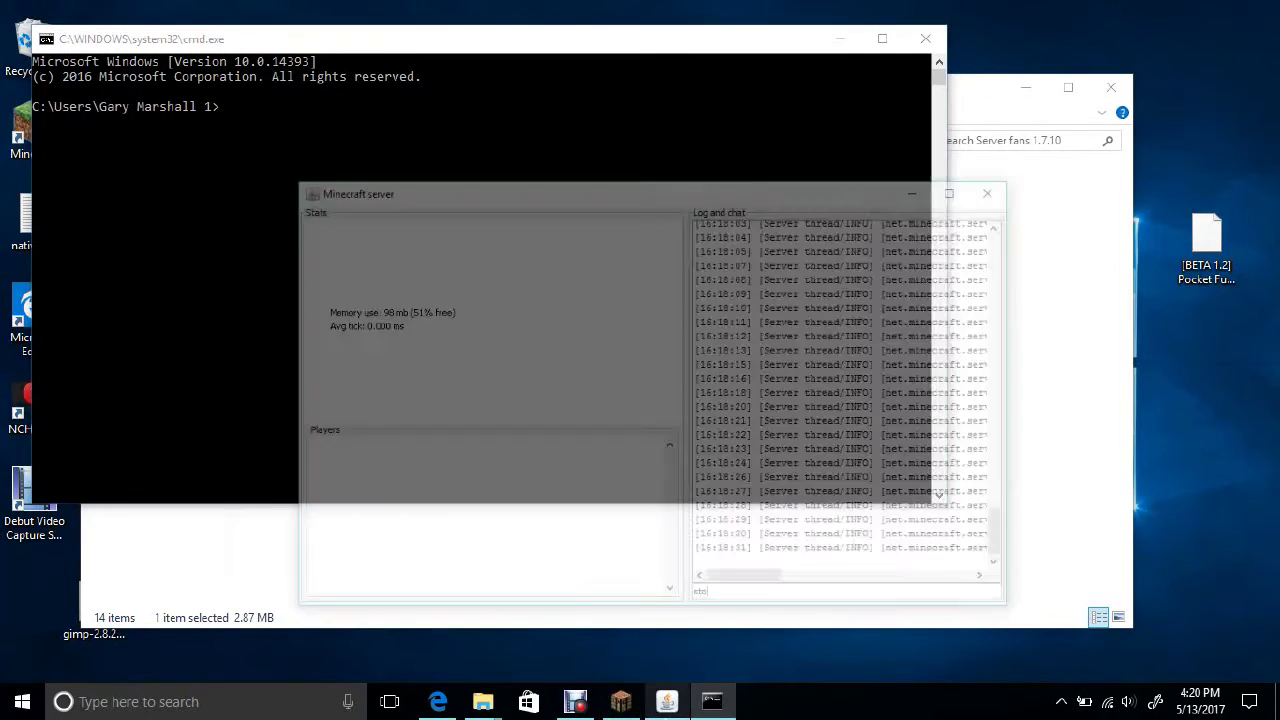
type("sto")
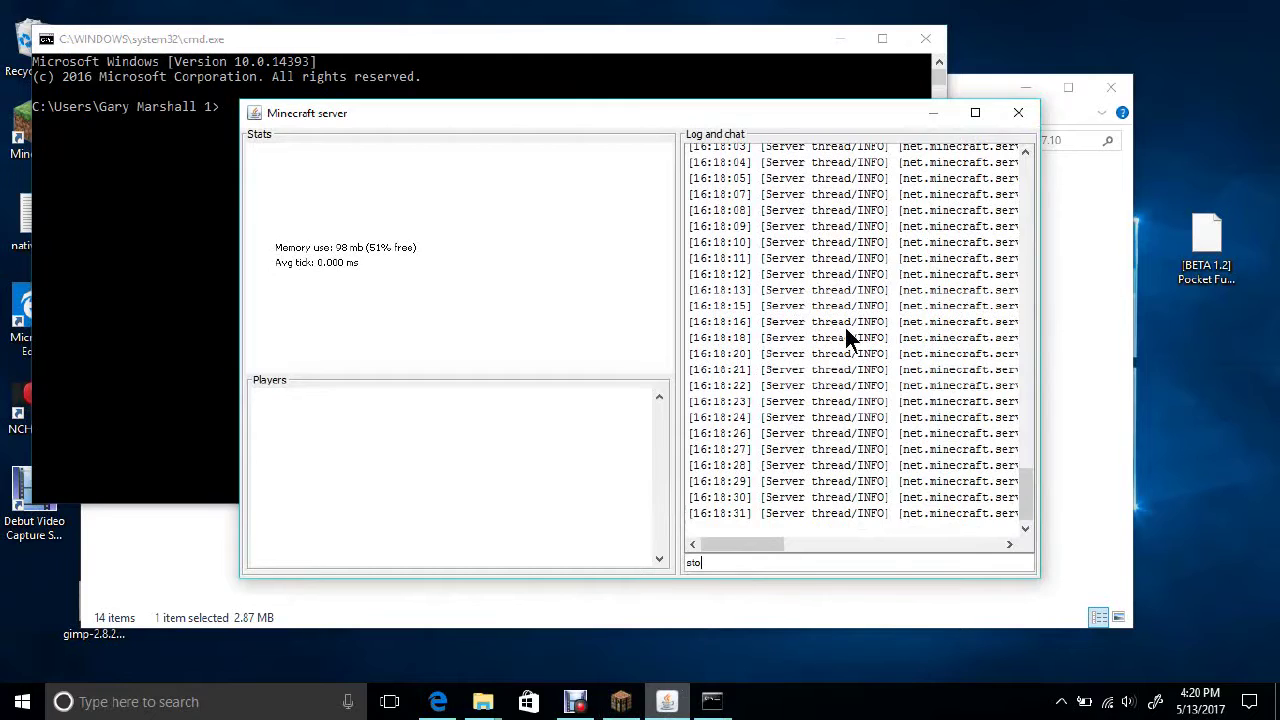
left_click(1020, 113)
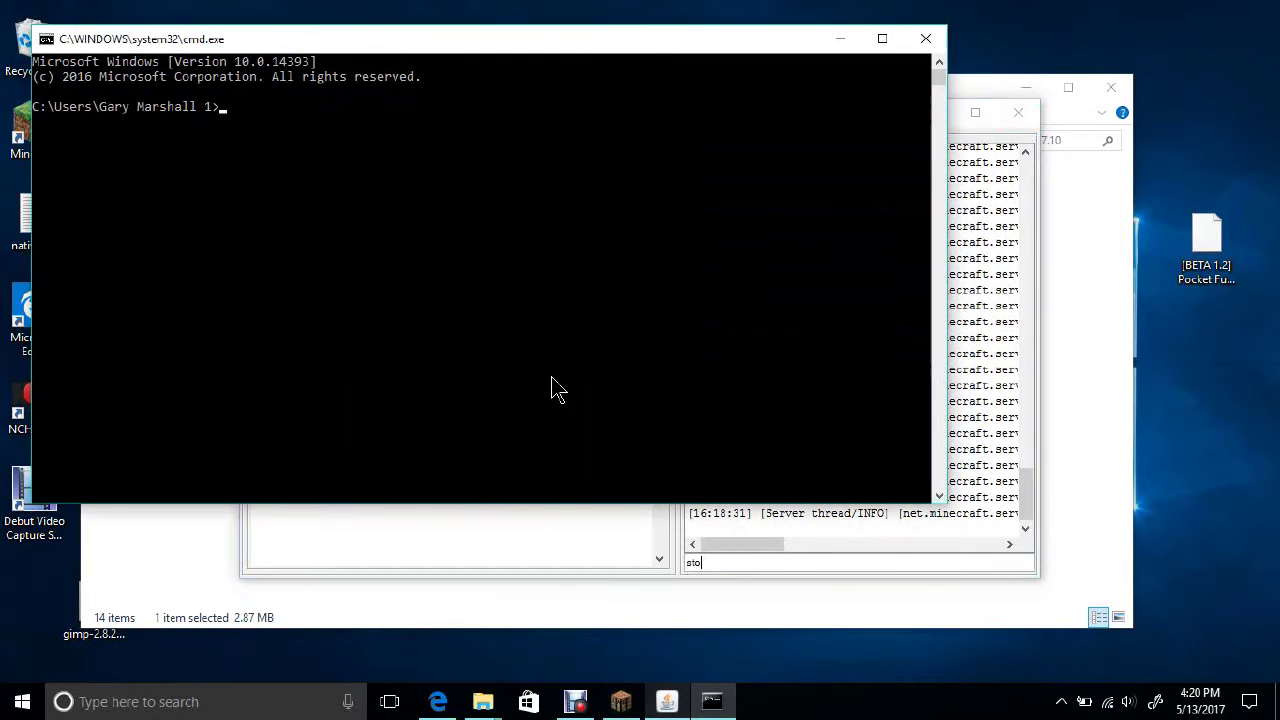
left_click(666, 702)
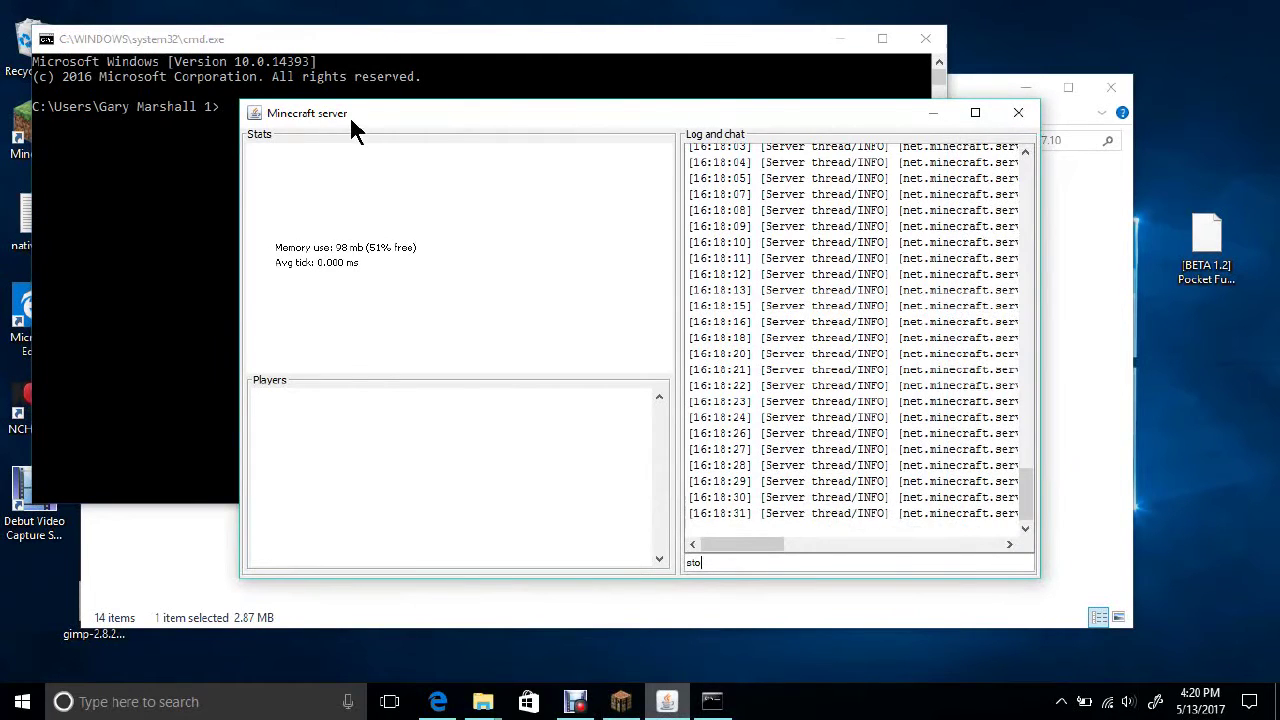
left_click_drag(357, 118, 363, 122)
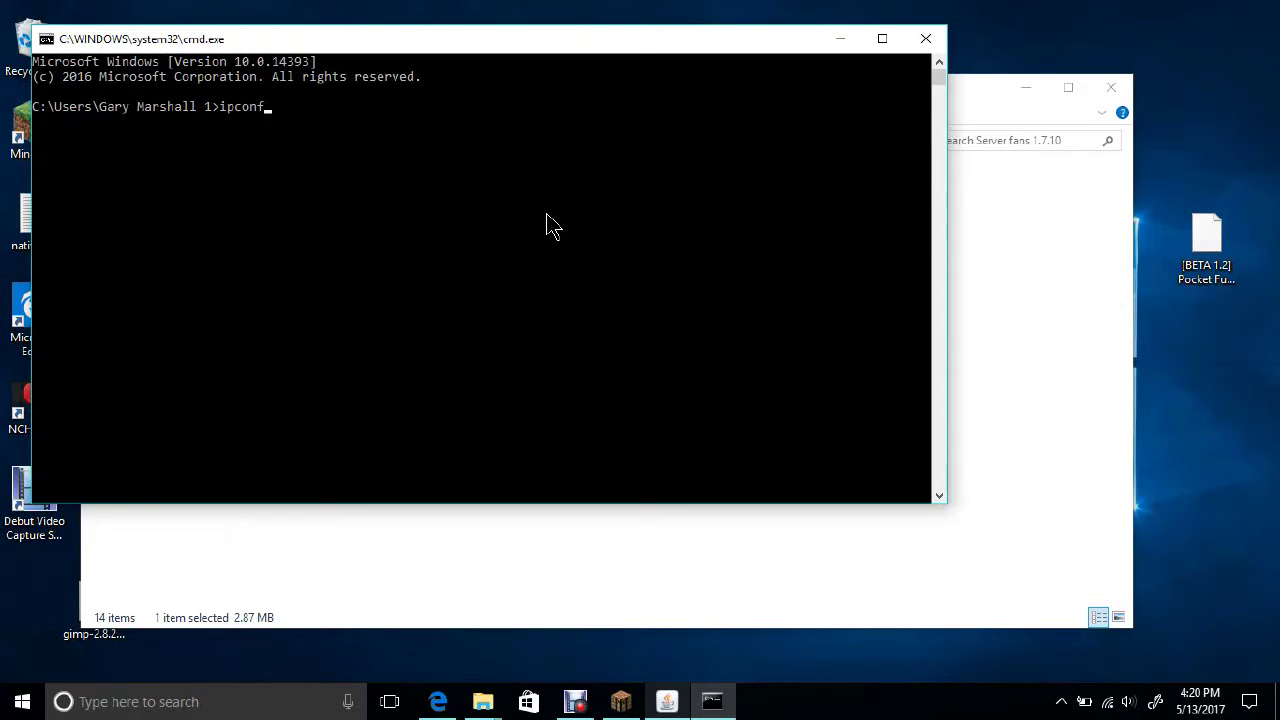
Run ipconfig in the Command Prompt and find the Wi-Fi adapter's address details.
type("g")
key("Return")
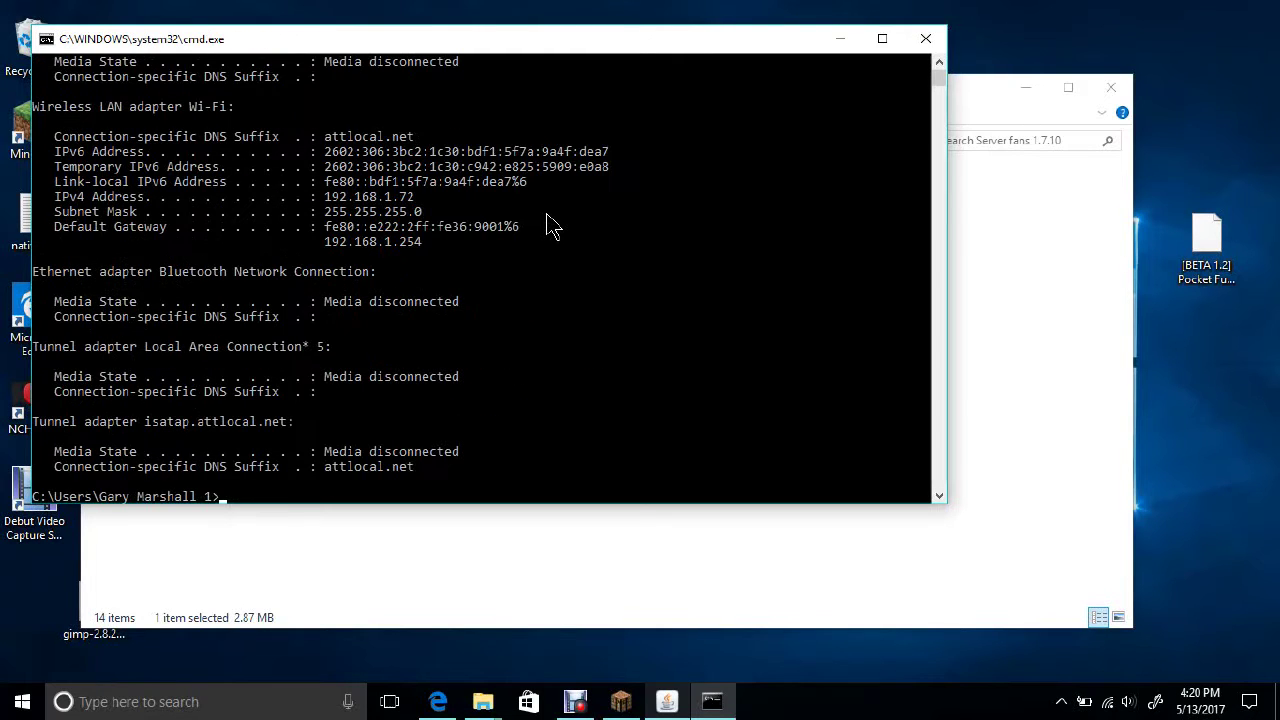
scroll(70, 314, "up", 1)
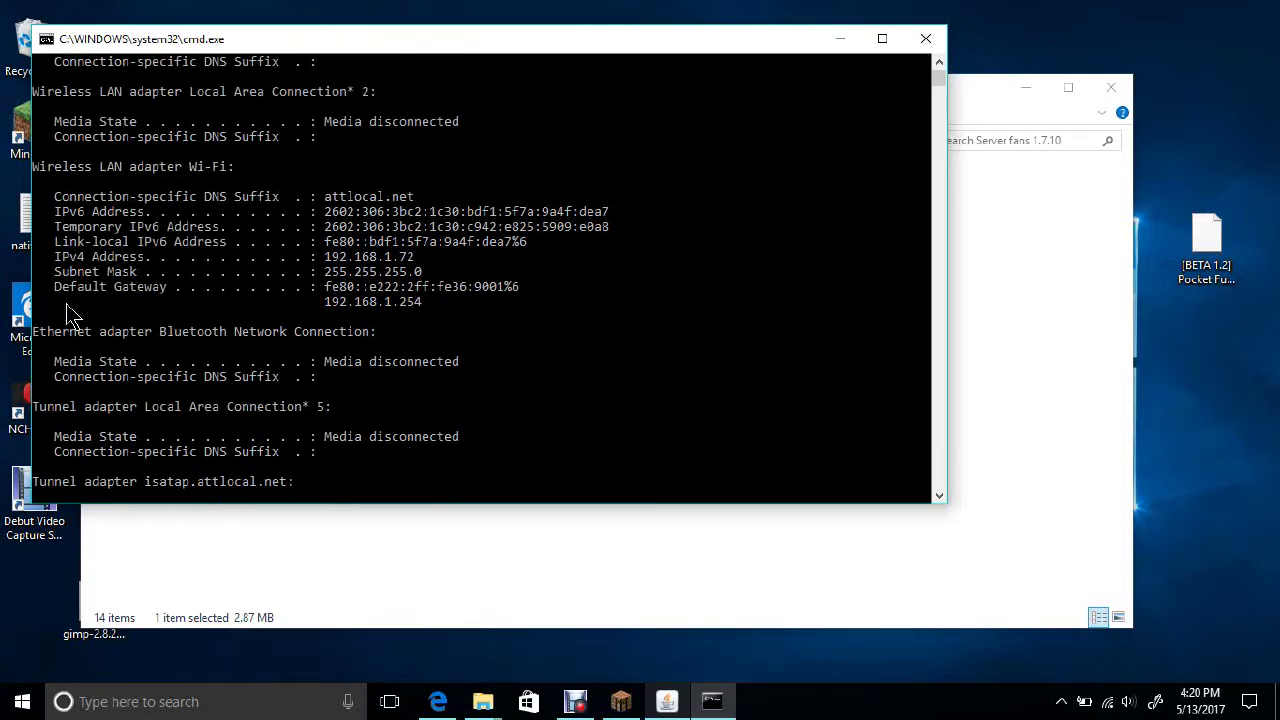
scroll(70, 314, "up", 1)
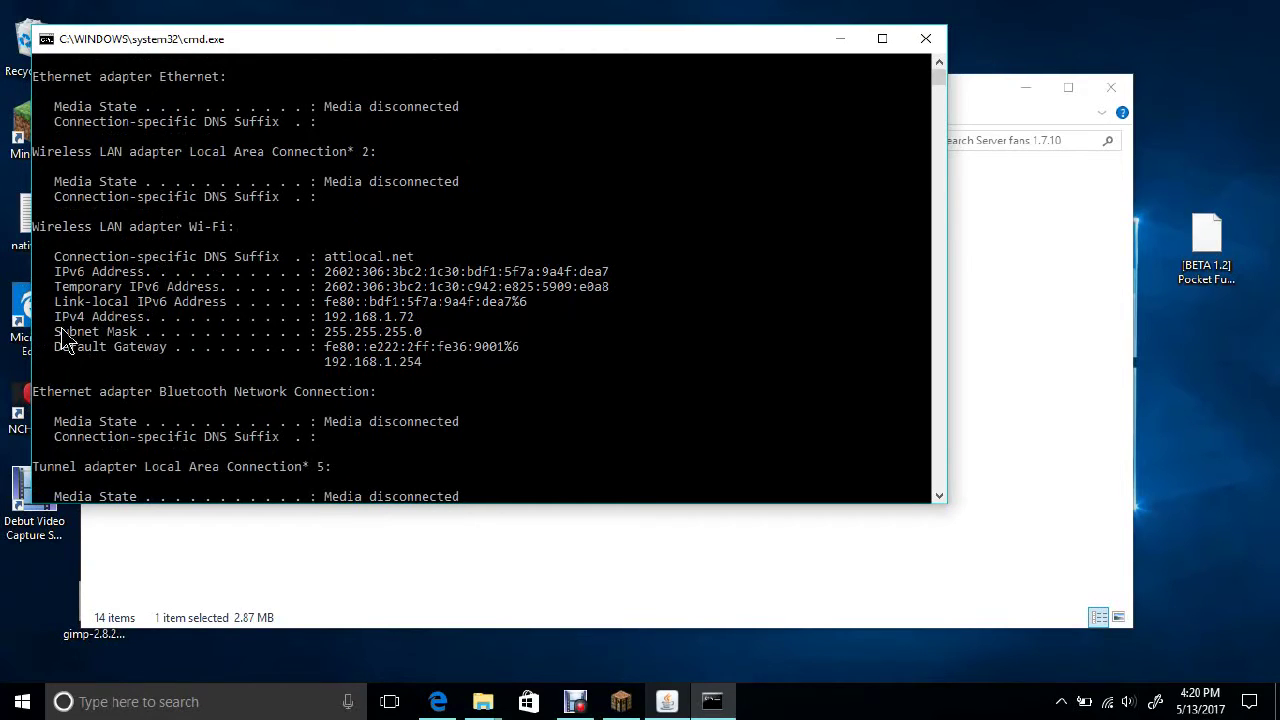
Copy the Wi-Fi adapter's IPv4 address from the ipconfig output.
left_click(342, 317)
left_click_drag(334, 317, 409, 326)
scroll(410, 328, "up", 3)
right_click(409, 333)
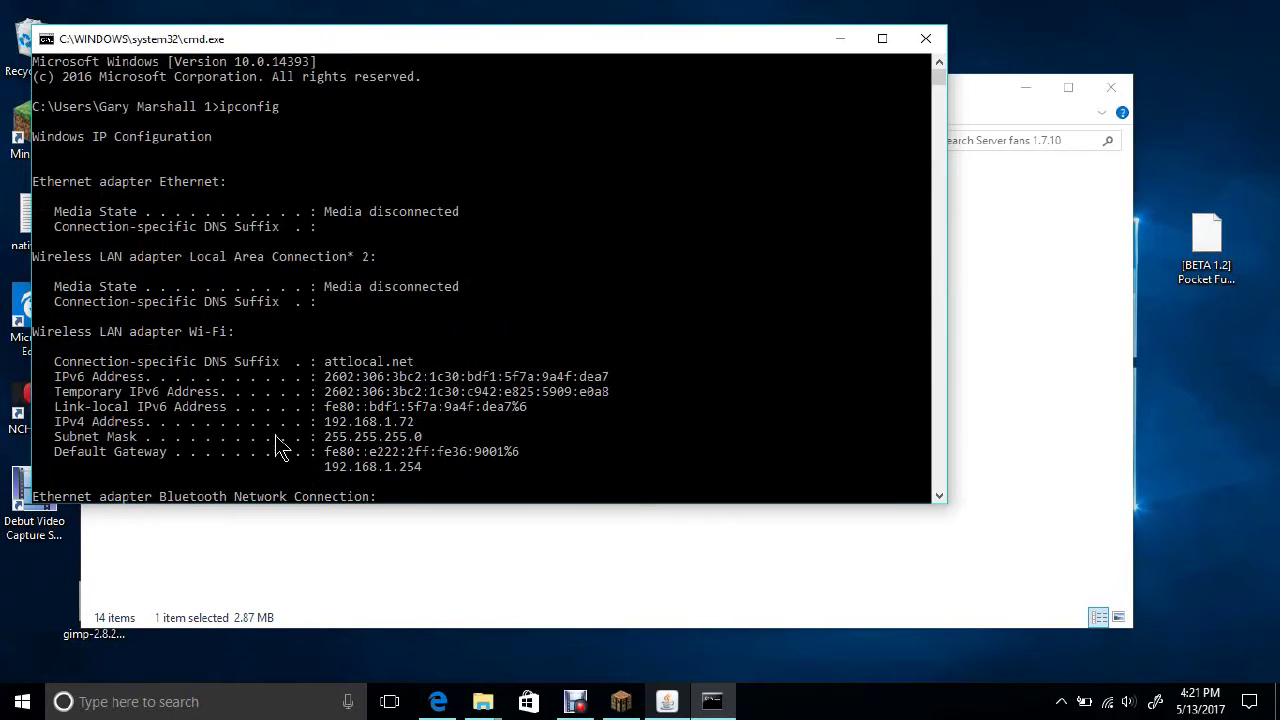
left_click_drag(324, 422, 420, 430)
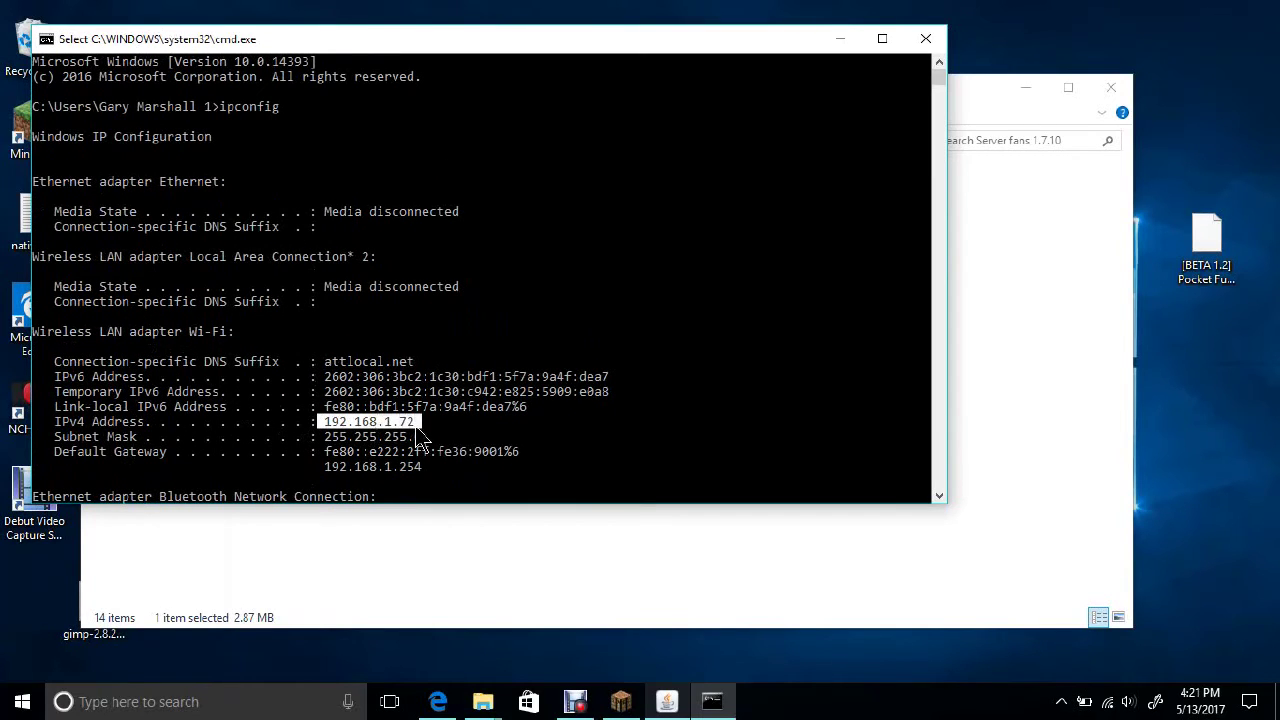
right_click(415, 435)
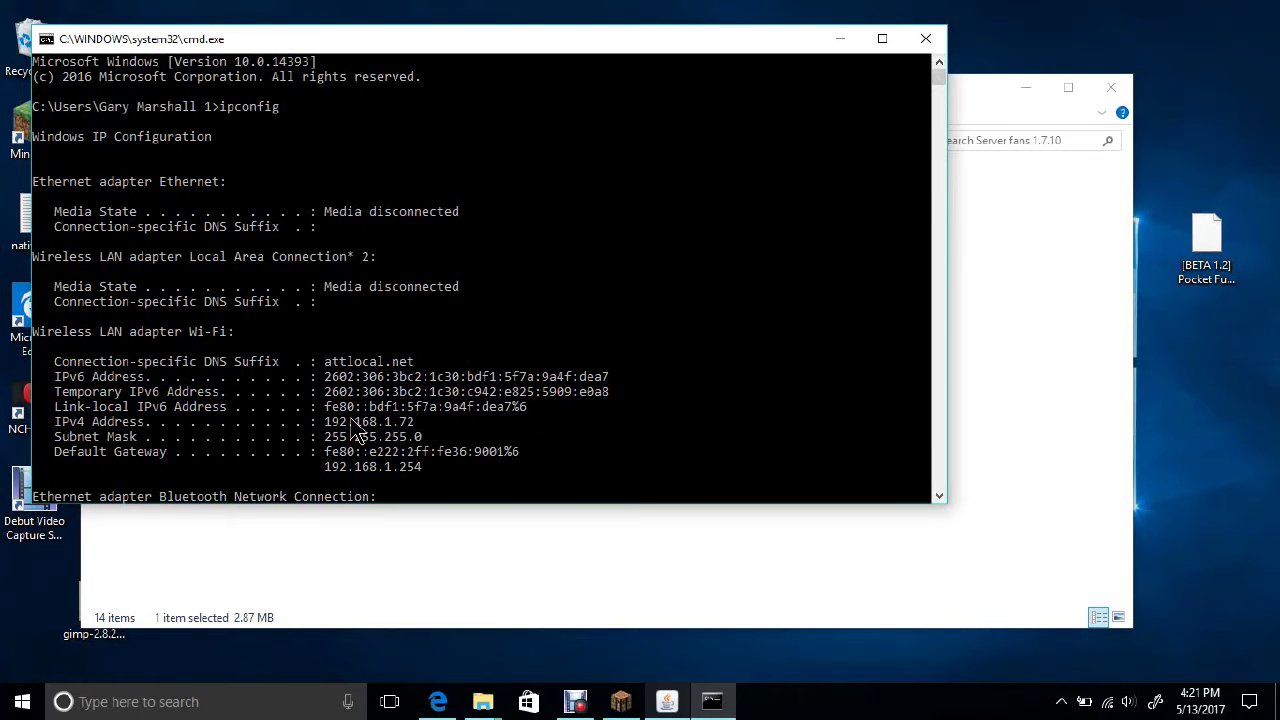
Move the Command Prompt aside, open the server properties file from Server fans 1.7.10, and minimize that folder.
left_click_drag(783, 42, 1140, 52)
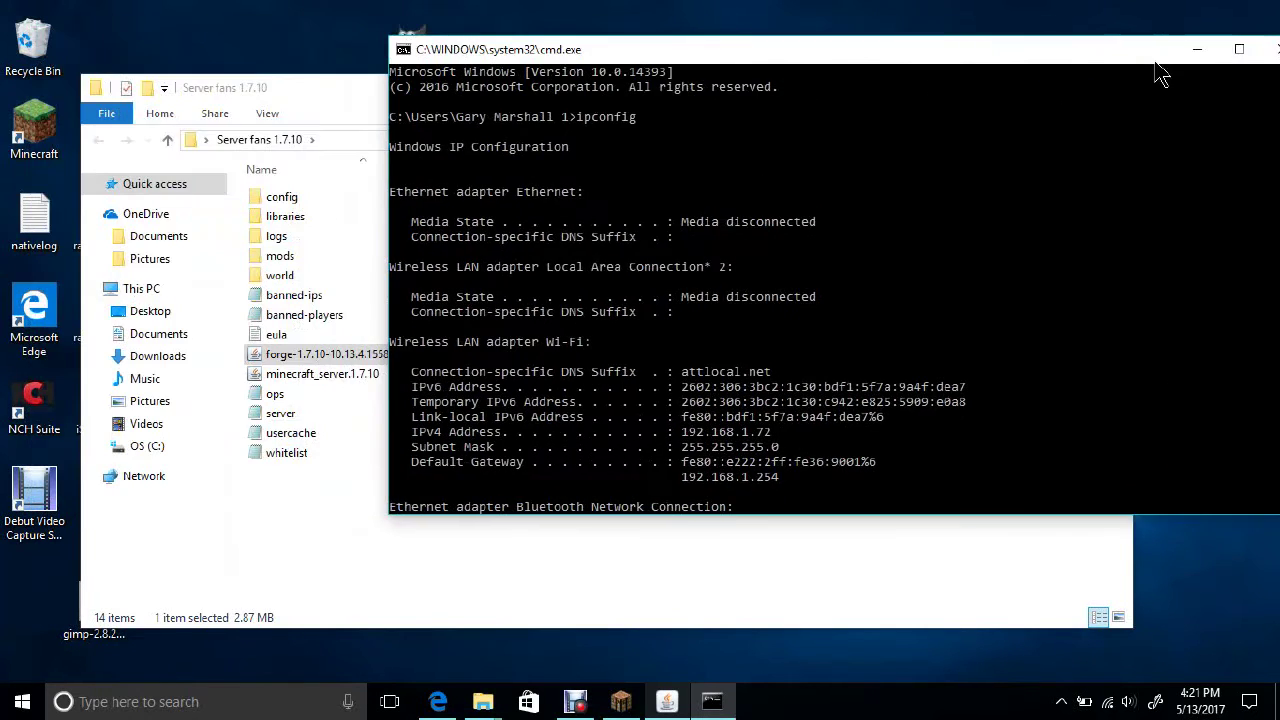
double_click(270, 410)
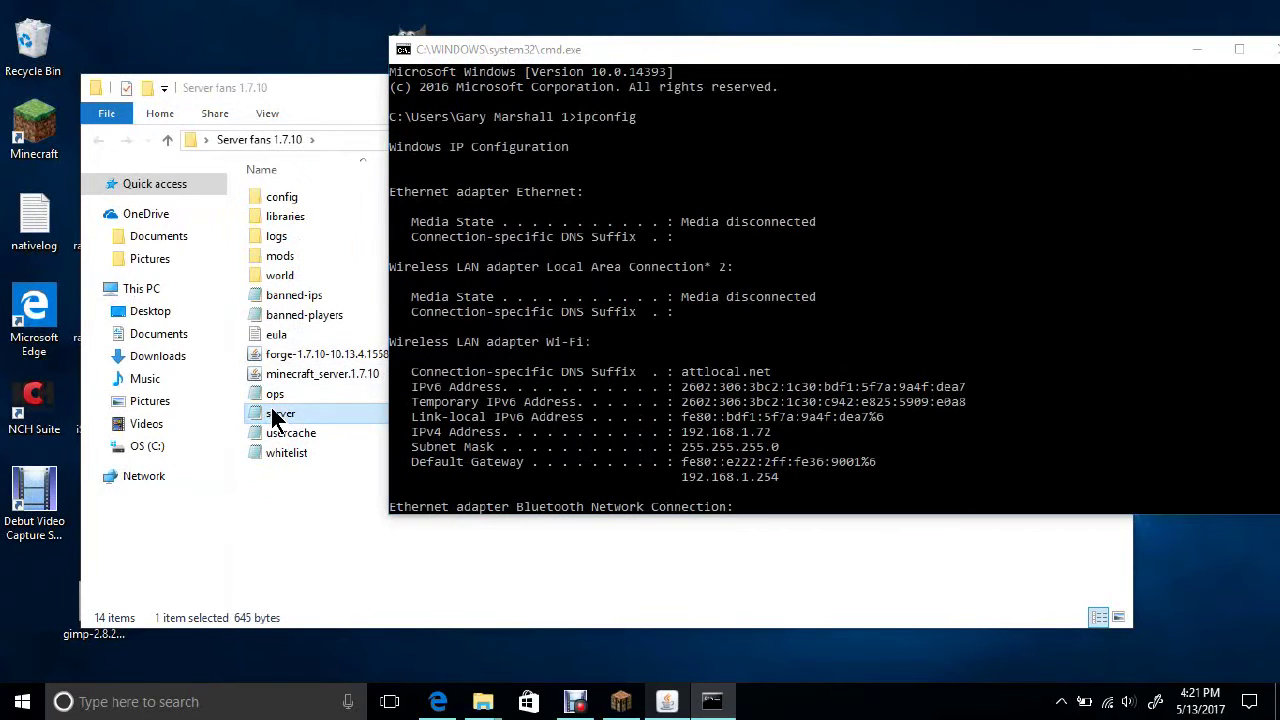
left_click_drag(338, 135, 208, 118)
left_click(1028, 87)
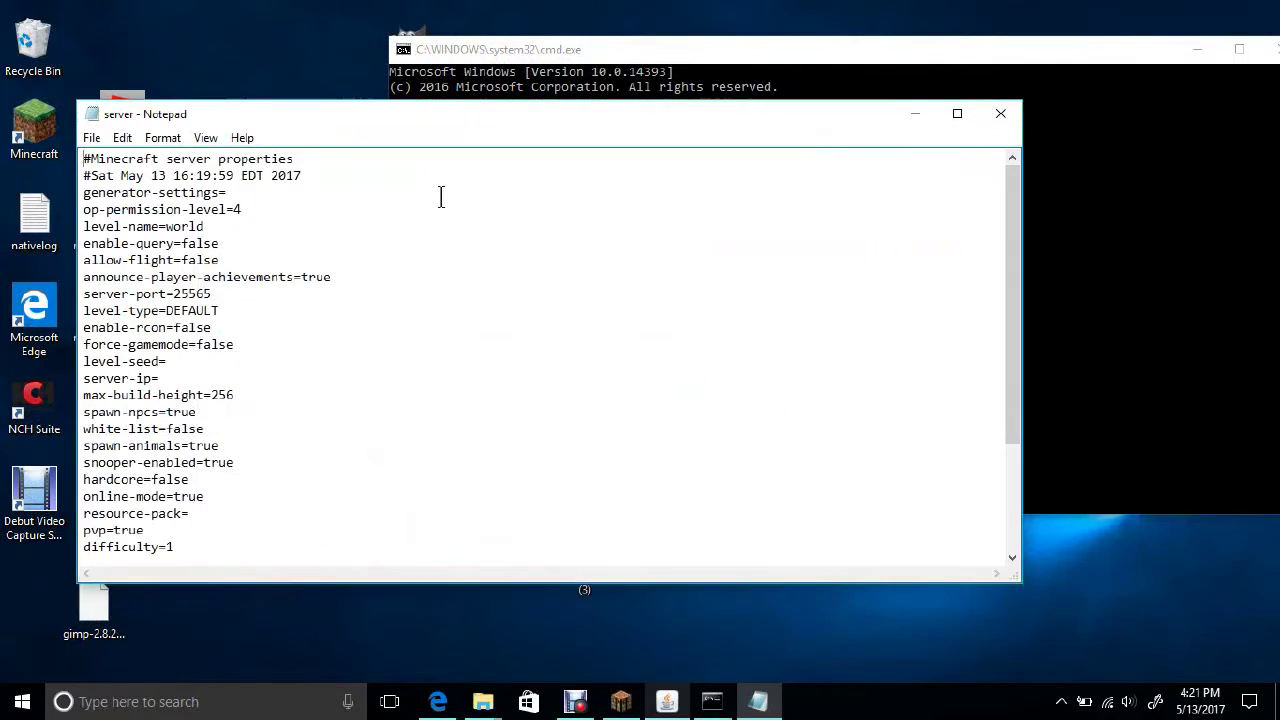
Arrange the server properties file and the Command Prompt side by side so server-ip and the IPv4 address are both readable.
left_click(165, 378)
left_click_drag(375, 120, 507, 89)
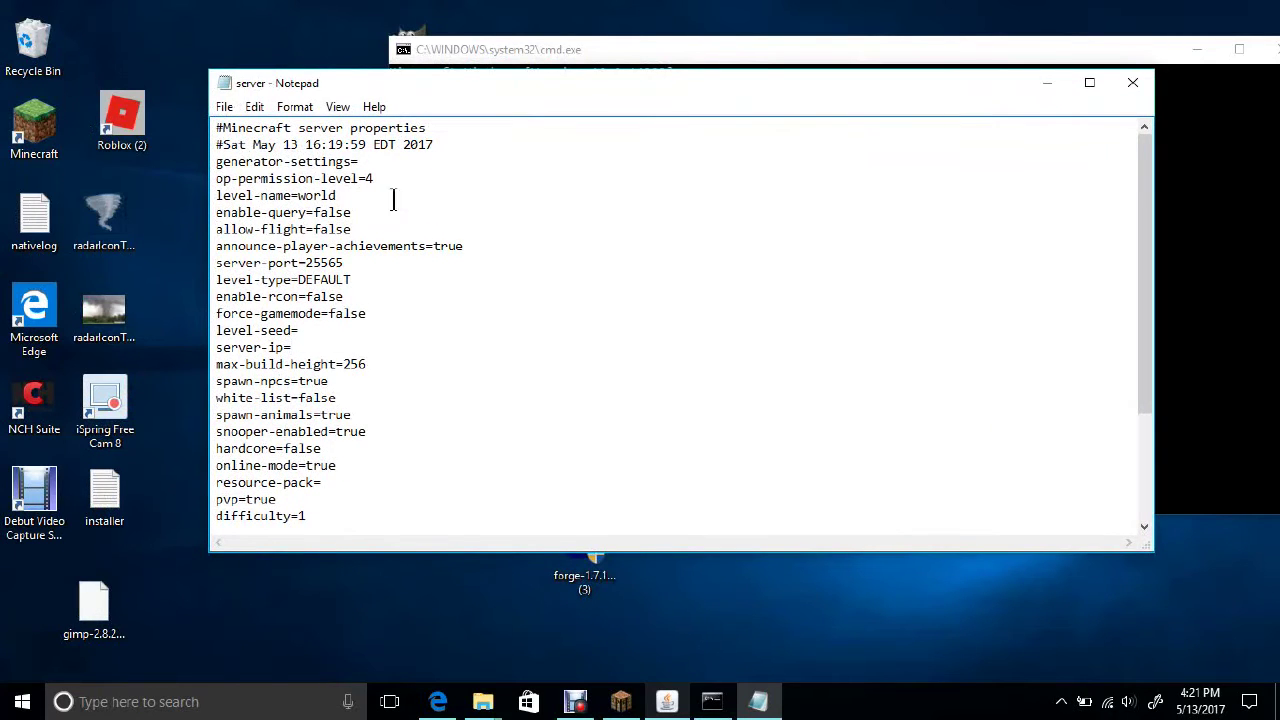
left_click_drag(533, 84, 256, 81)
left_click(474, 56)
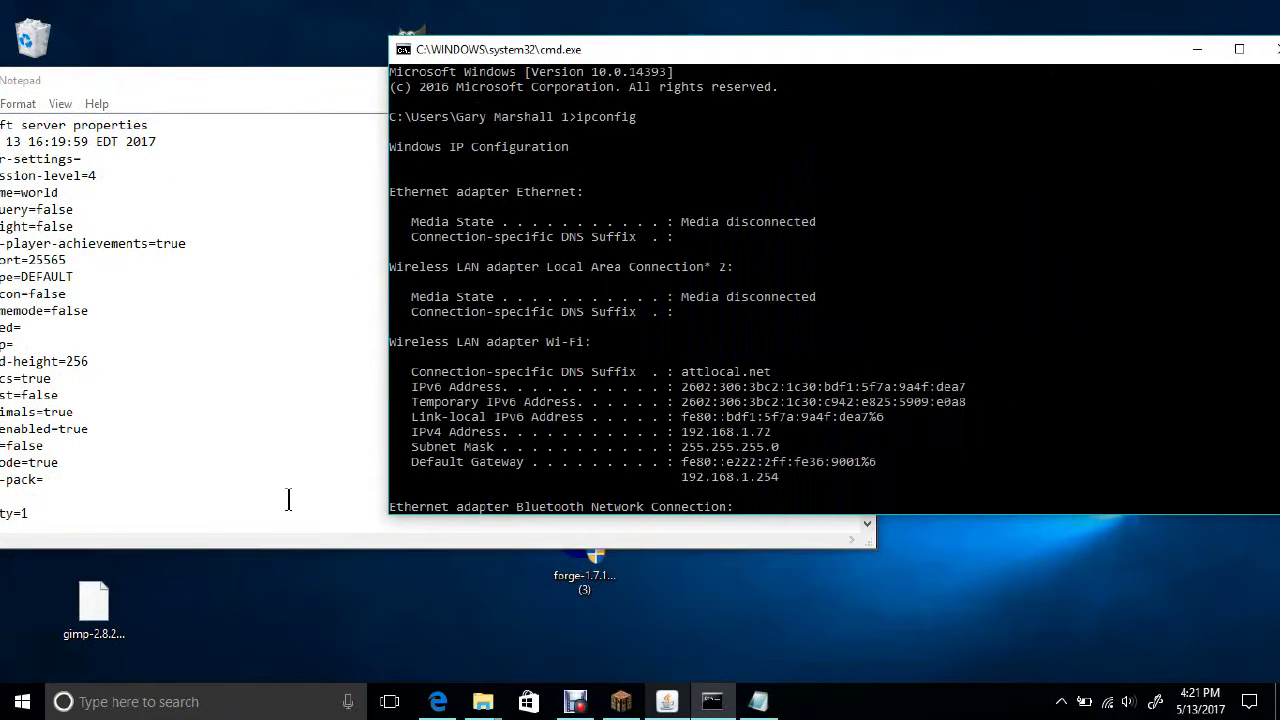
left_click(15, 345)
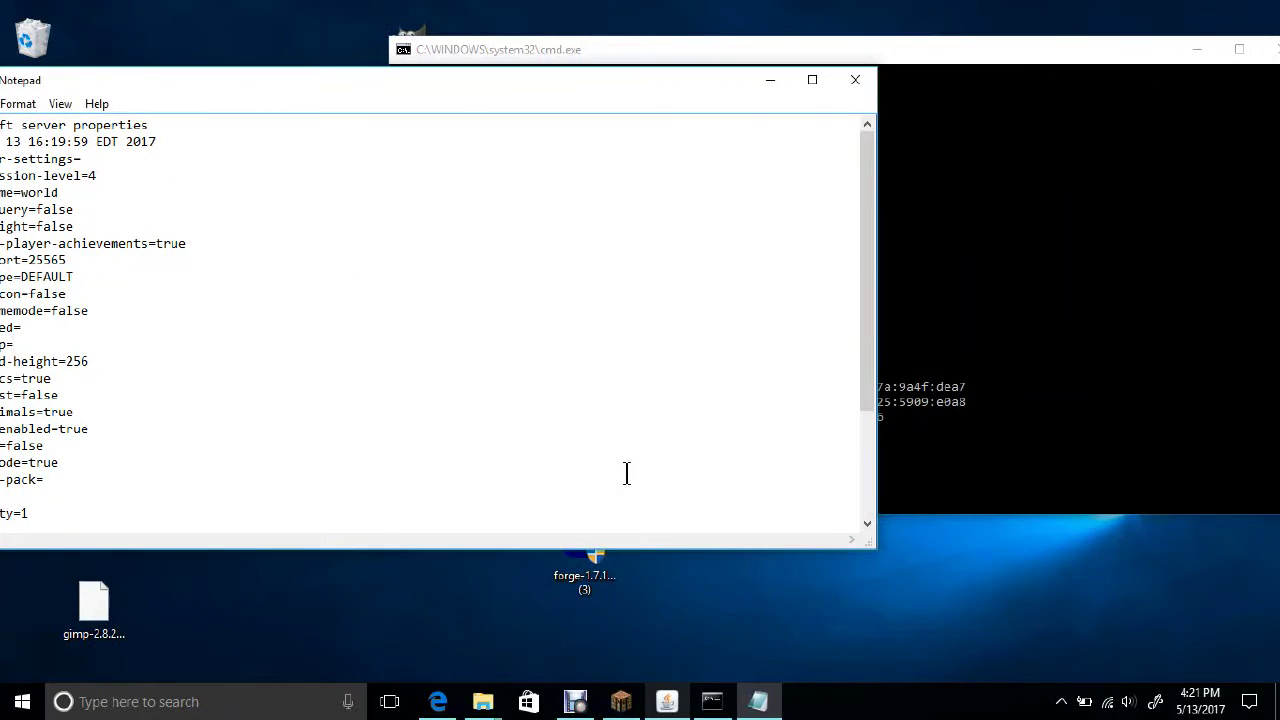
left_click(924, 72)
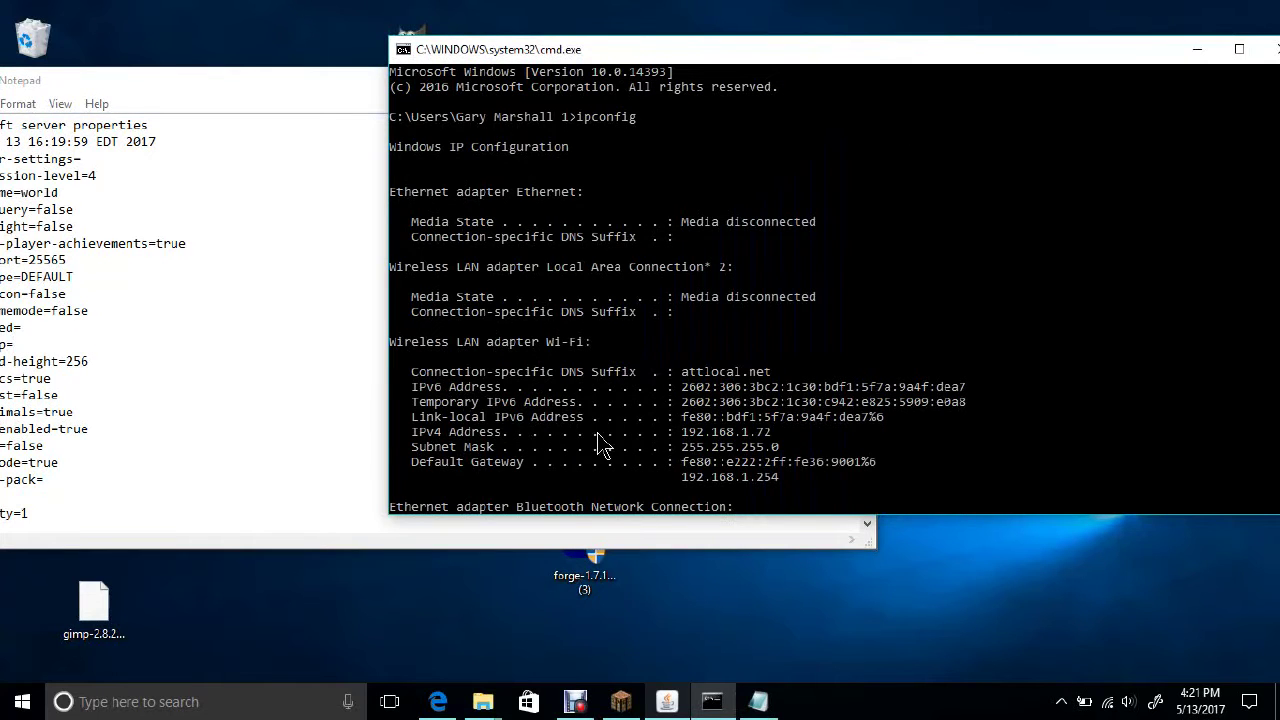
left_click_drag(513, 57, 923, 72)
left_click_drag(423, 79, 514, 110)
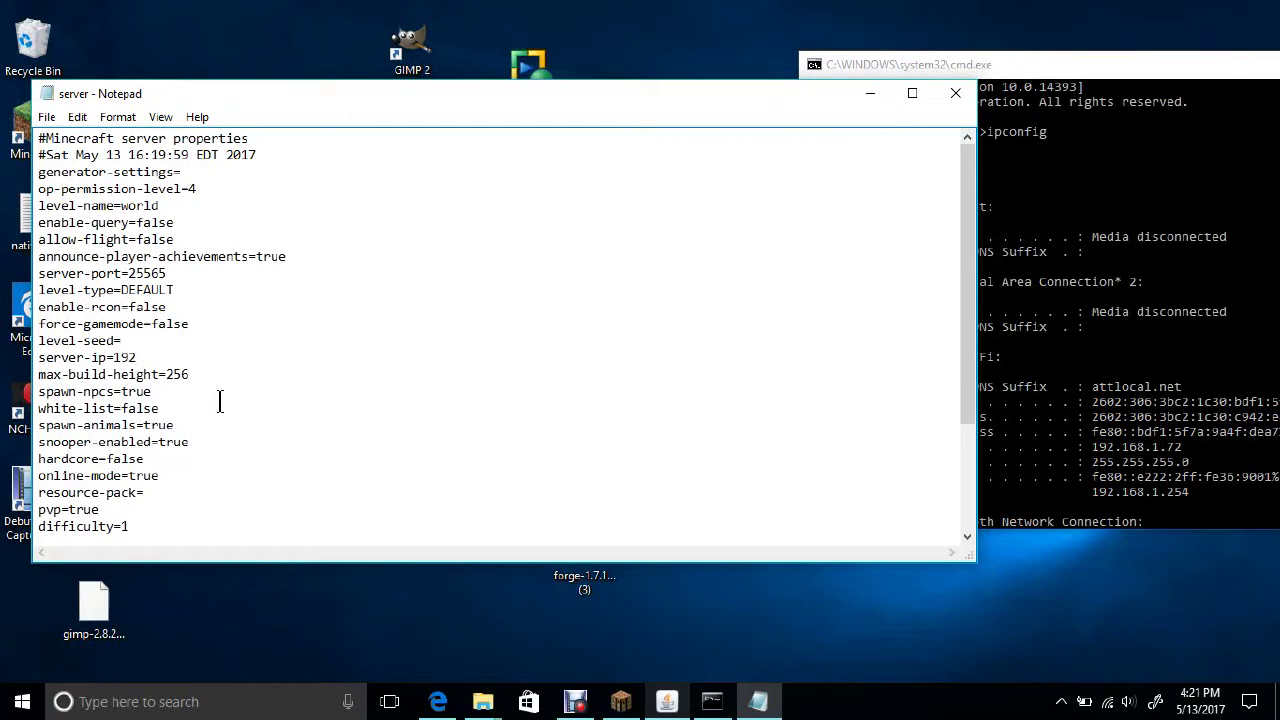
Set server-ip to 192.168.1.72 in the server properties file.
key("BackSpace")
key("BackSpace")
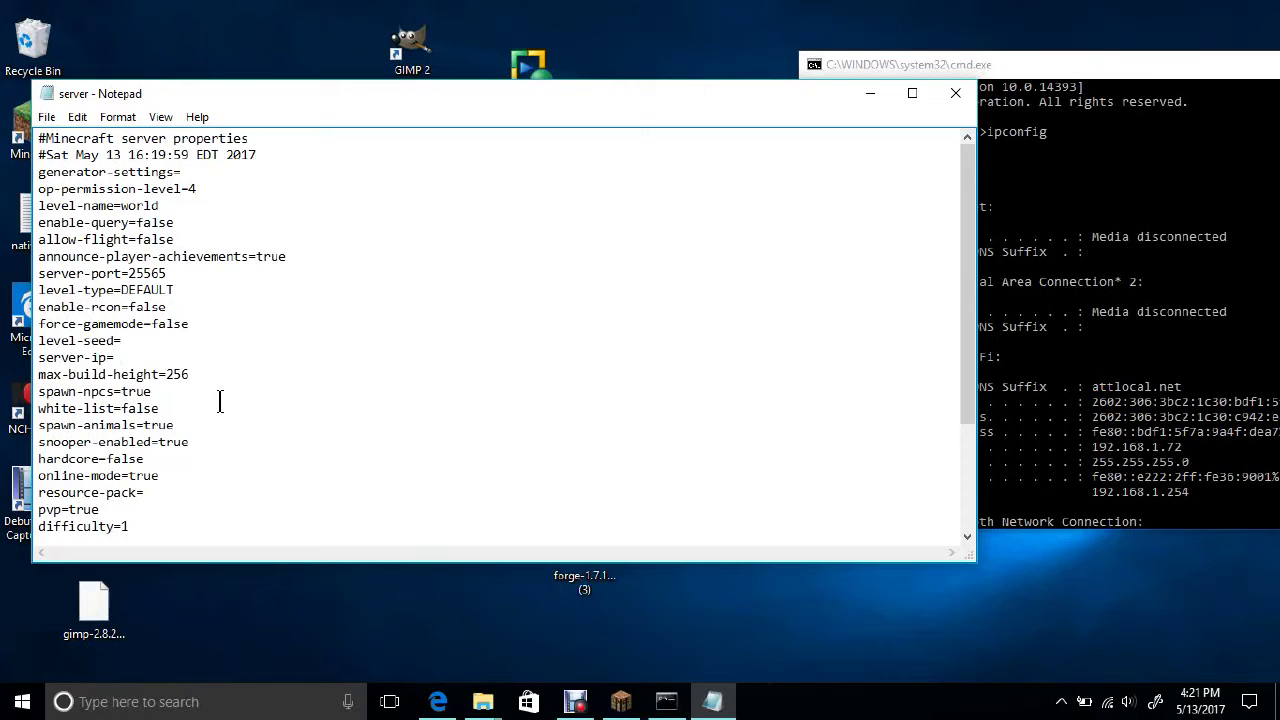
type("192")
type(".168.1.72")
Replace the motd text at the end of the server properties file with Tornado Time.
scroll(200, 480, "down", 3)
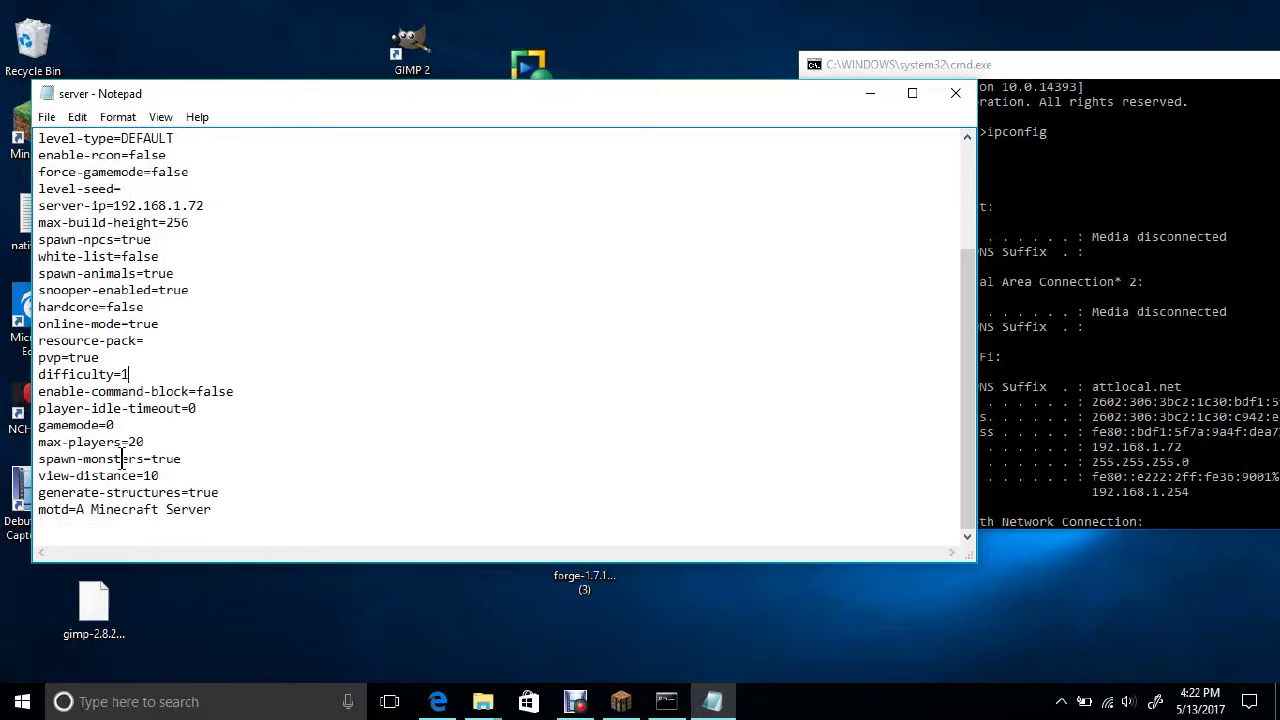
left_click(141, 424)
left_click(234, 516)
left_click_drag(215, 516, 72, 511)
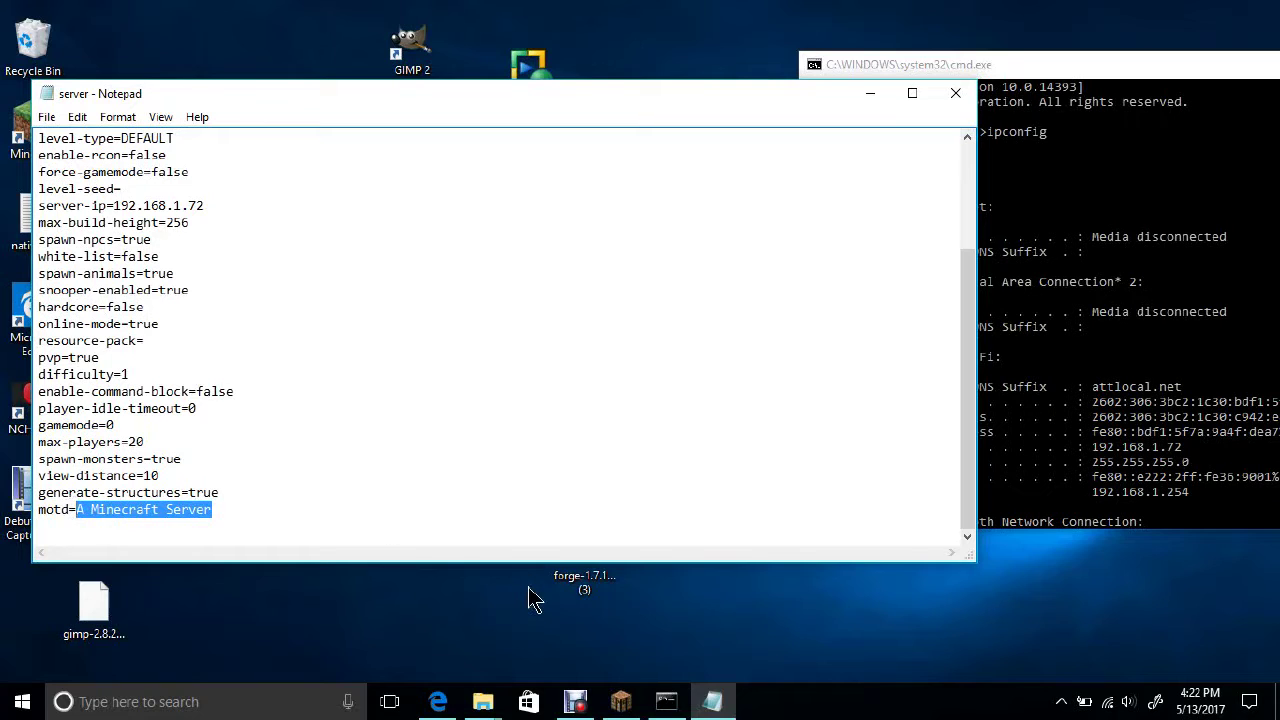
key("BackSpace")
type("T")
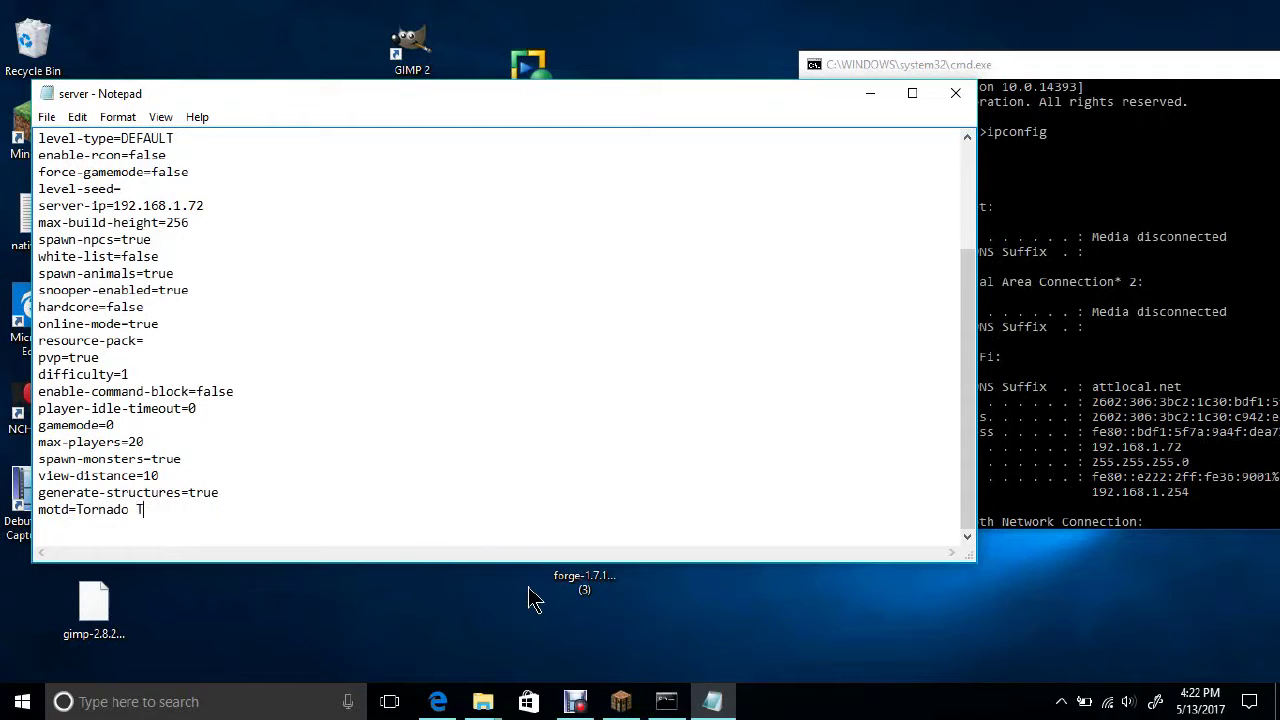
type("ie")
key("BackSpace")
key("BackSpace")
type("me")
Save and close the server properties file, and close the Command Prompt window.
left_click(46, 117)
left_click(125, 182)
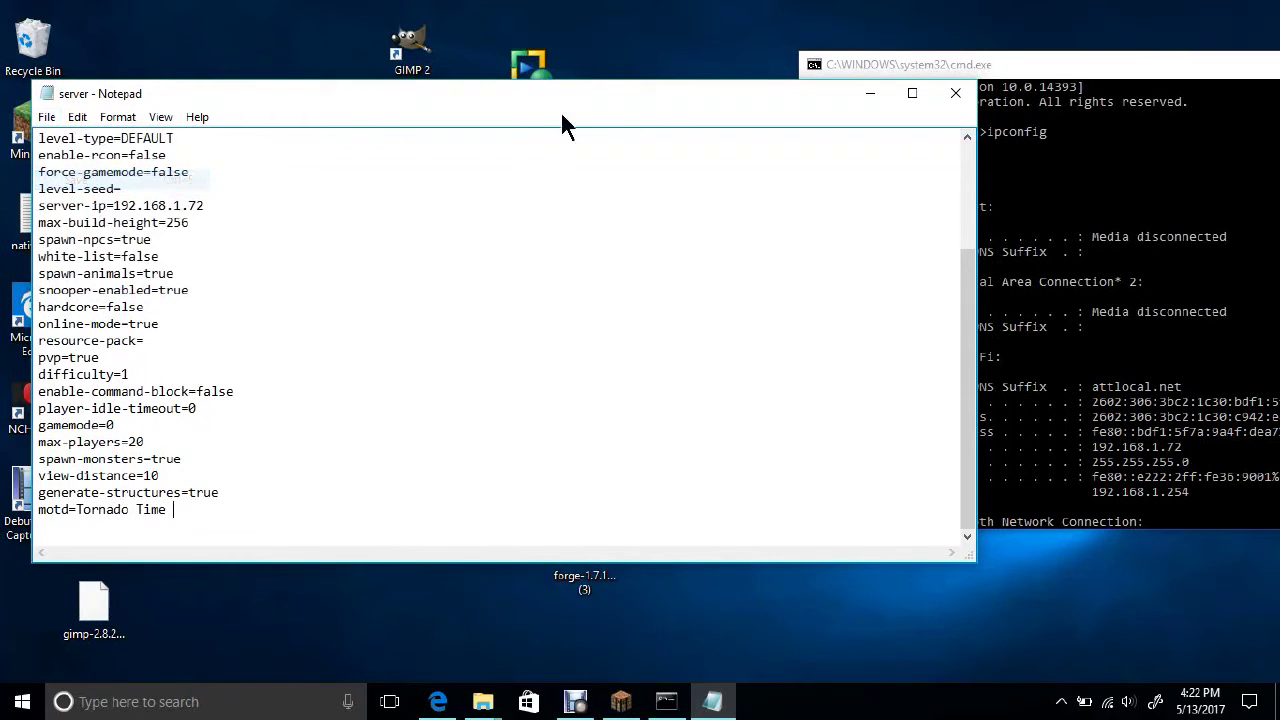
left_click(955, 93)
left_click_drag(519, 55, 401, 44)
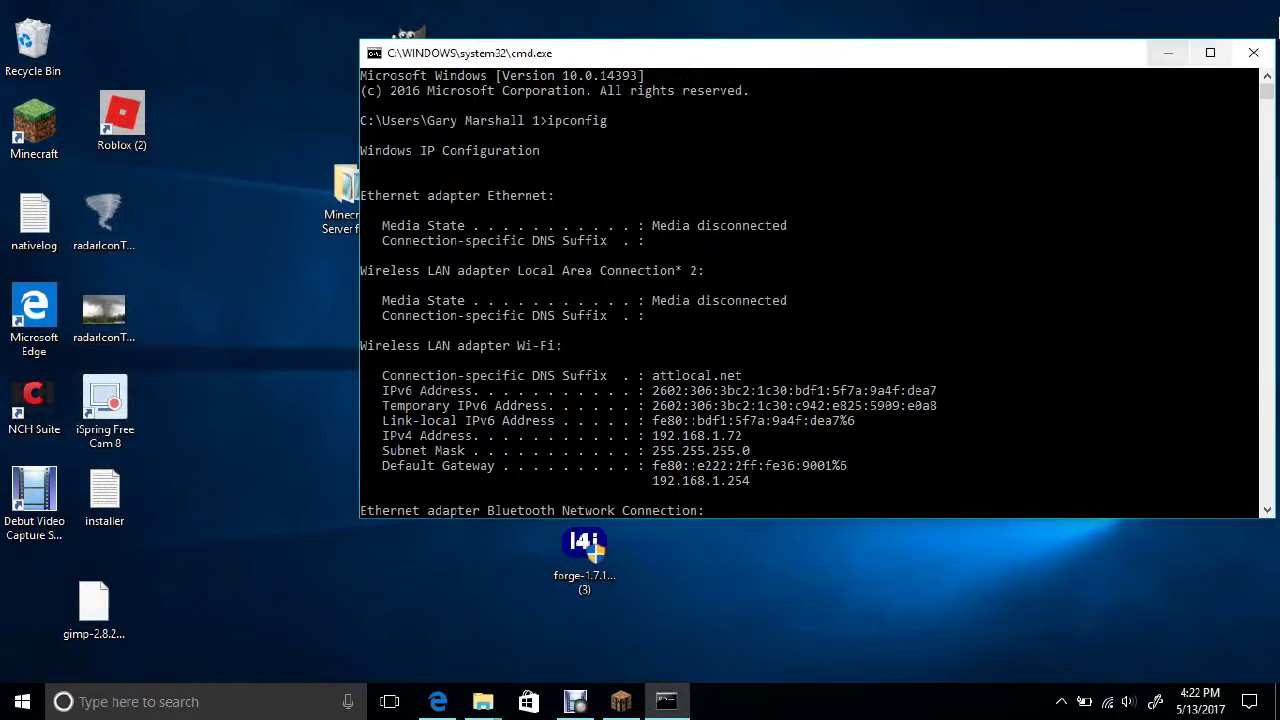
left_click(1254, 55)
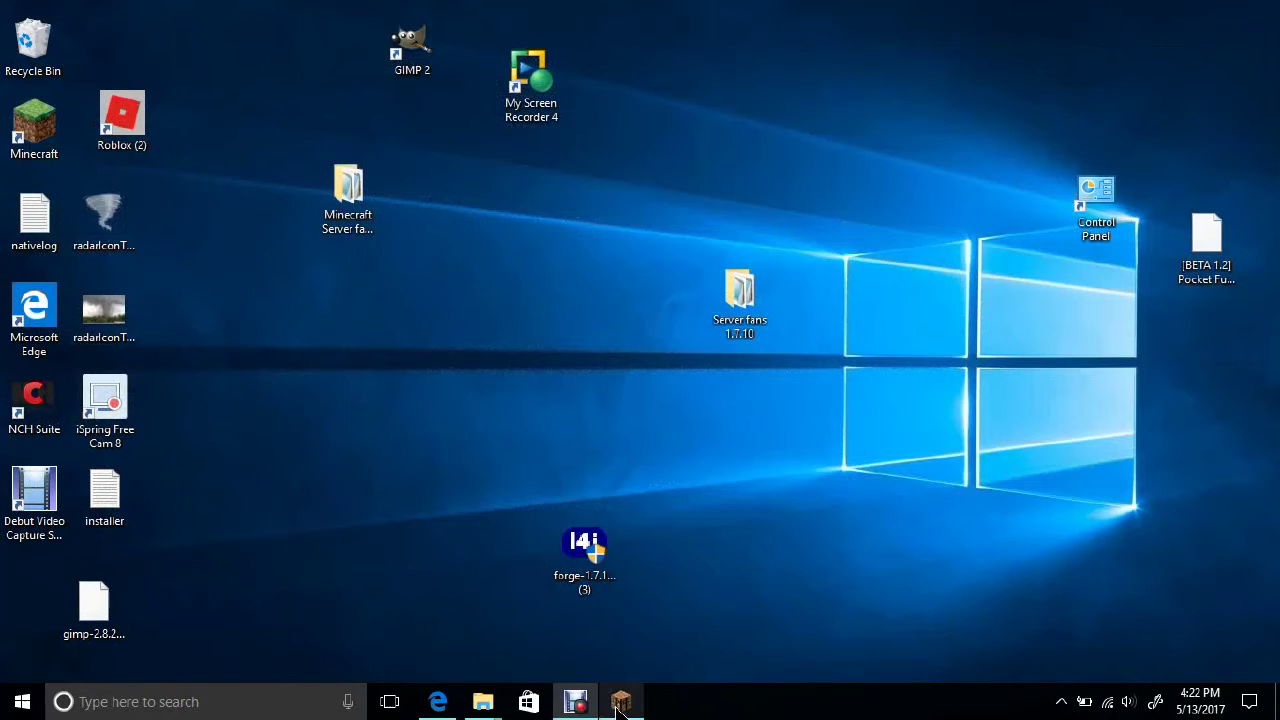
Check which mod files are in the mods folder of Minecraft Server fans 1.7.10, and minimize its window.
mouse_move(483, 703)
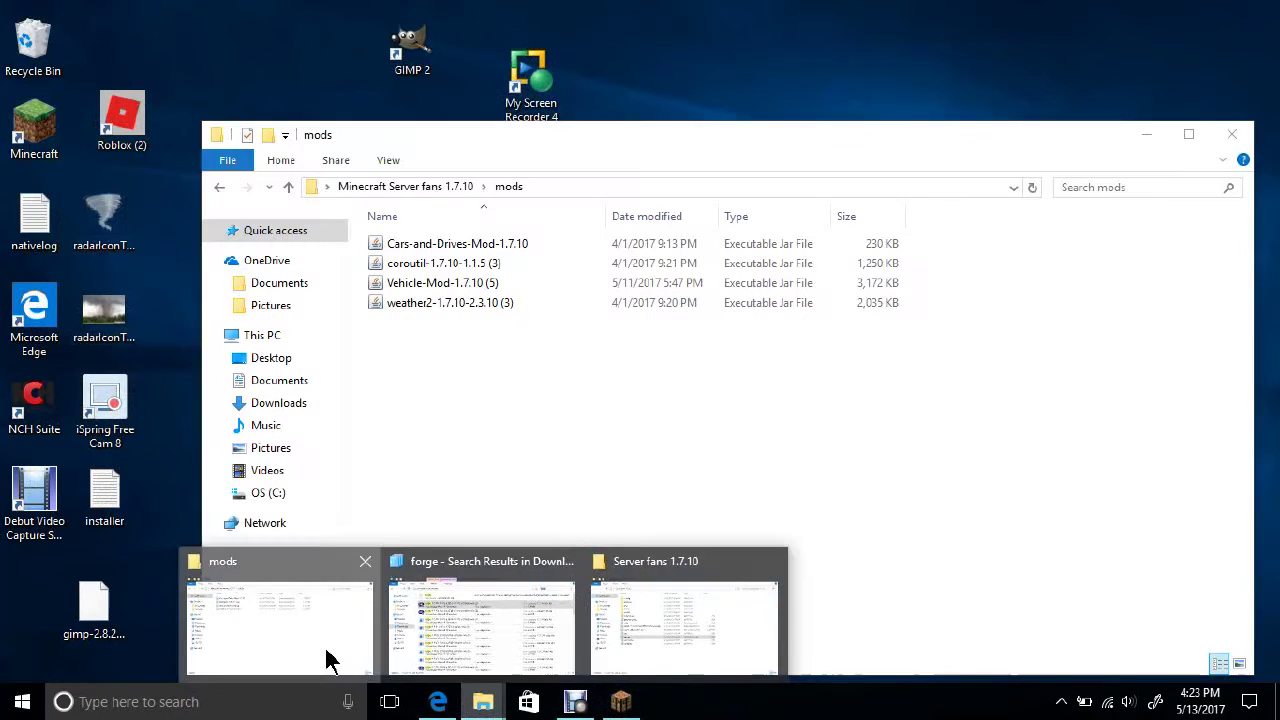
left_click(330, 658)
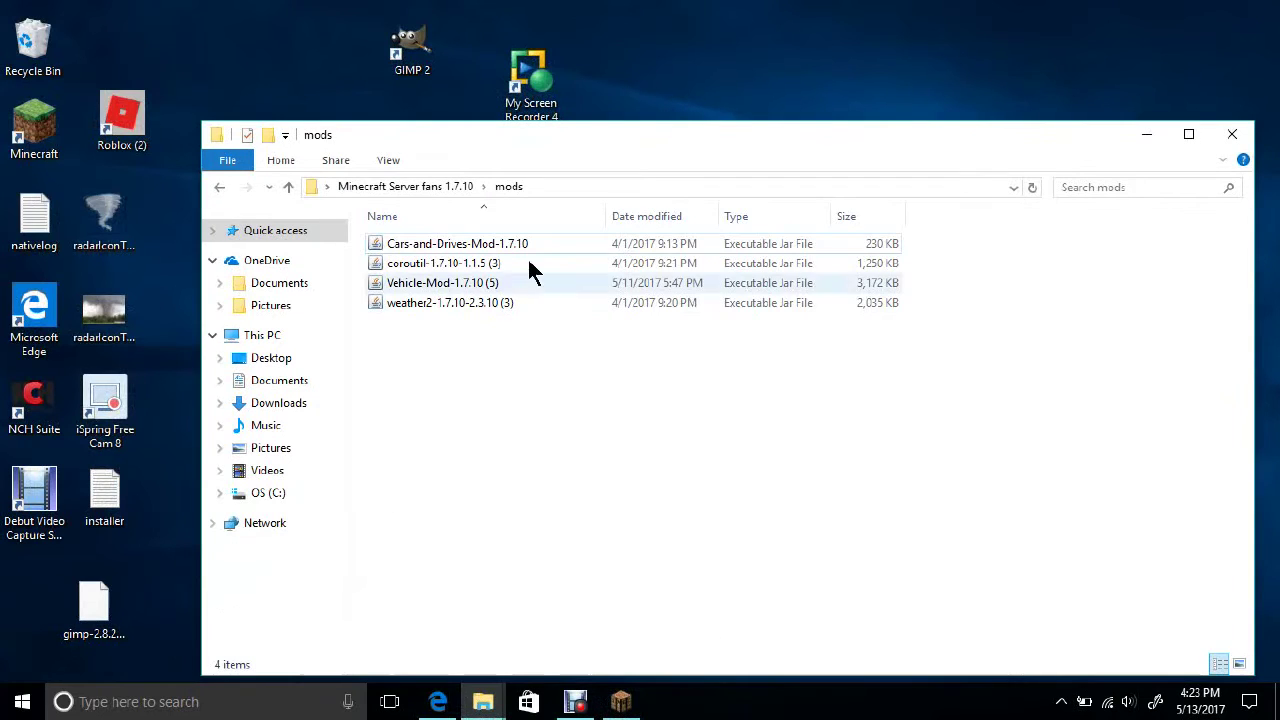
left_click(1147, 134)
Switch to Microsoft Edge and replace the Forge download page with a single blank tab.
mouse_move(438, 702)
left_click(300, 630)
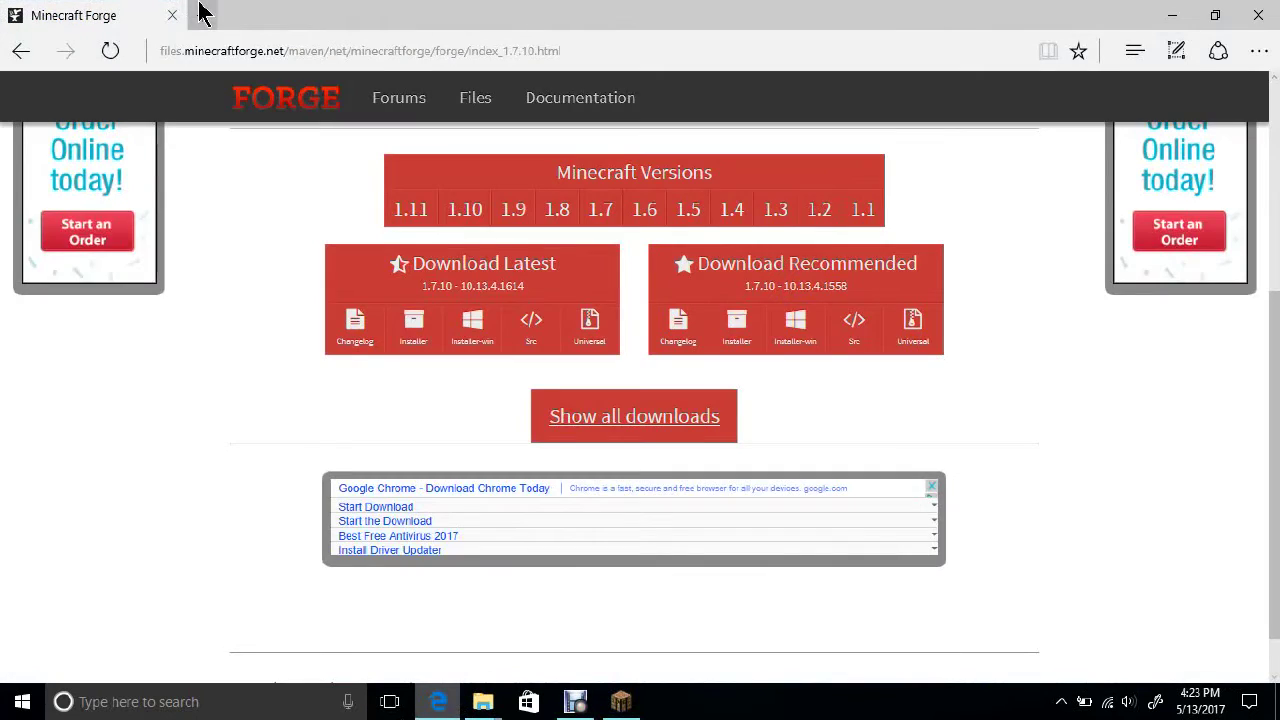
left_click(203, 14)
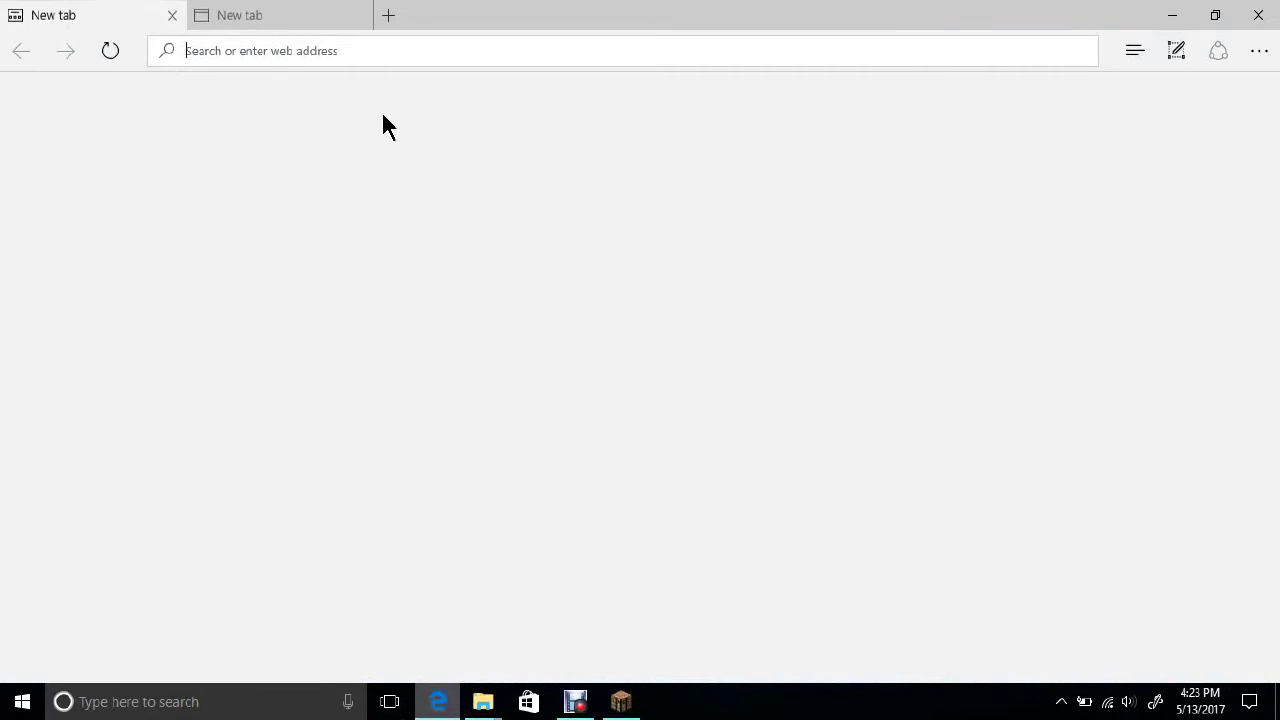
left_click(170, 17)
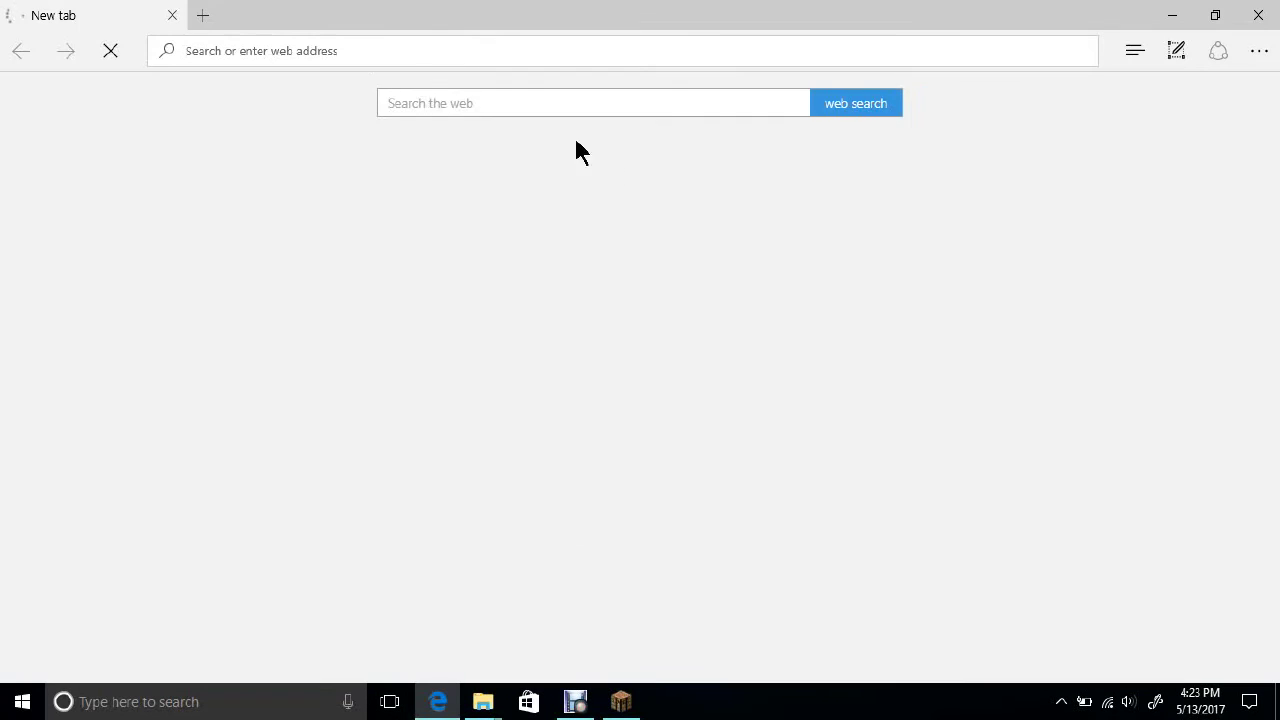
type("coro")
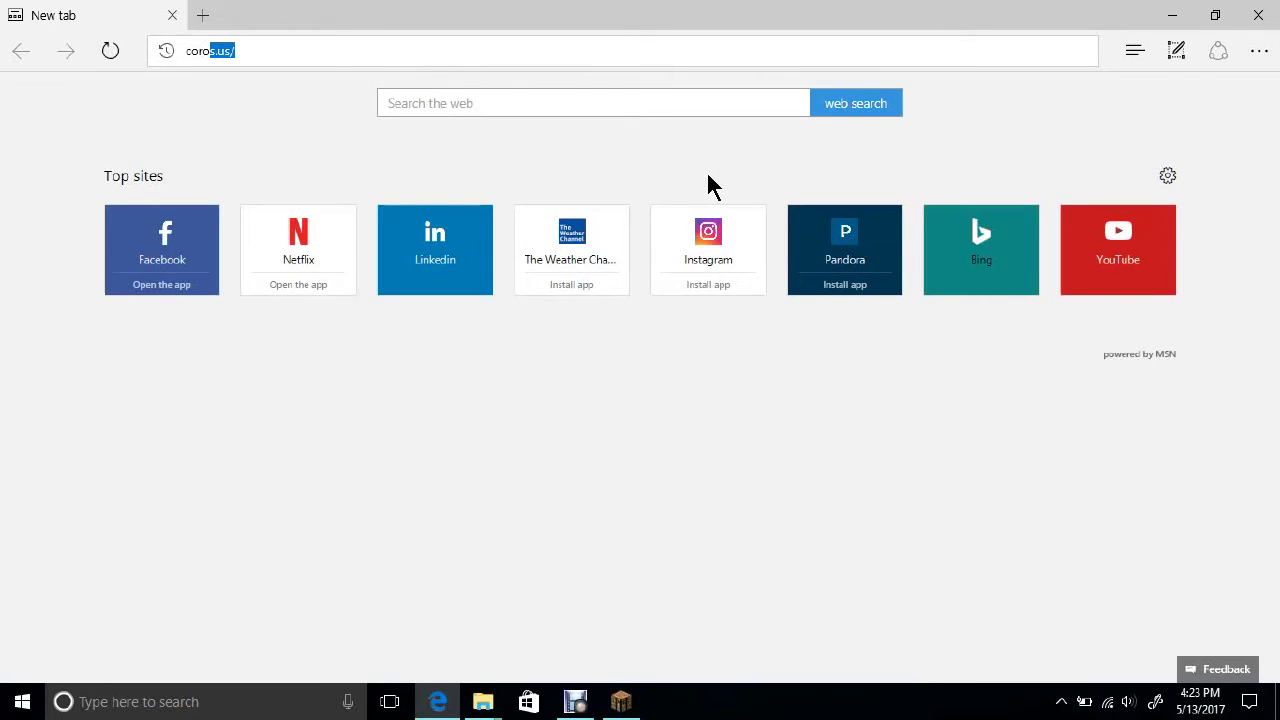
key("BackSpace")
key("BackSpace")
key("BackSpace")
key("BackSpace")
key("BackSpace")
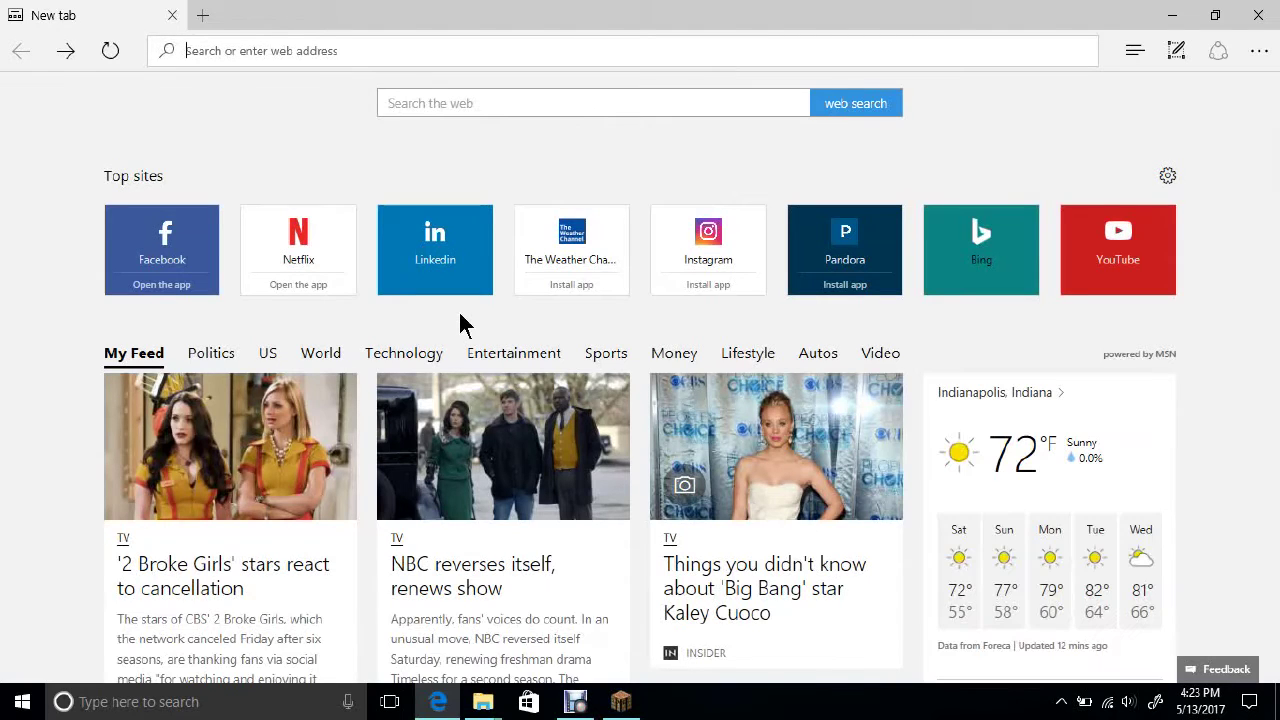
Search the web for coros.us tornado mod 1.7.10 and open the Weather Mod page on coros.us.
type("c")
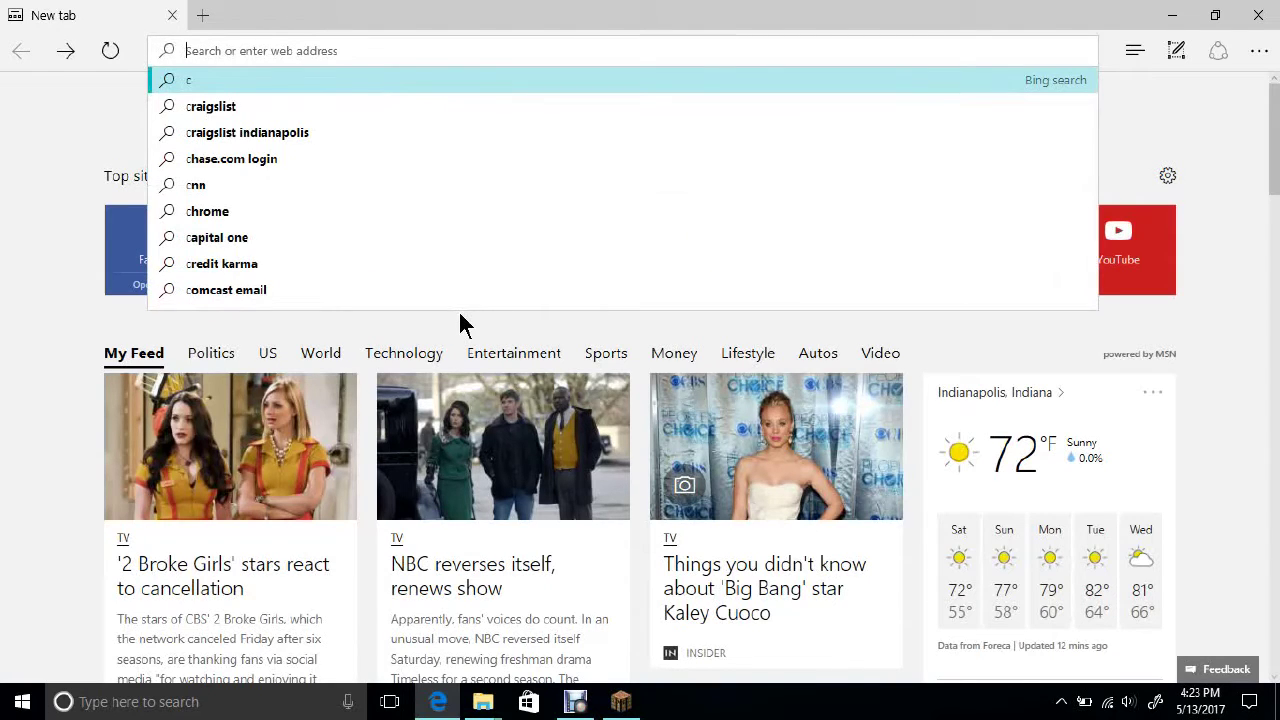
type("oros.us")
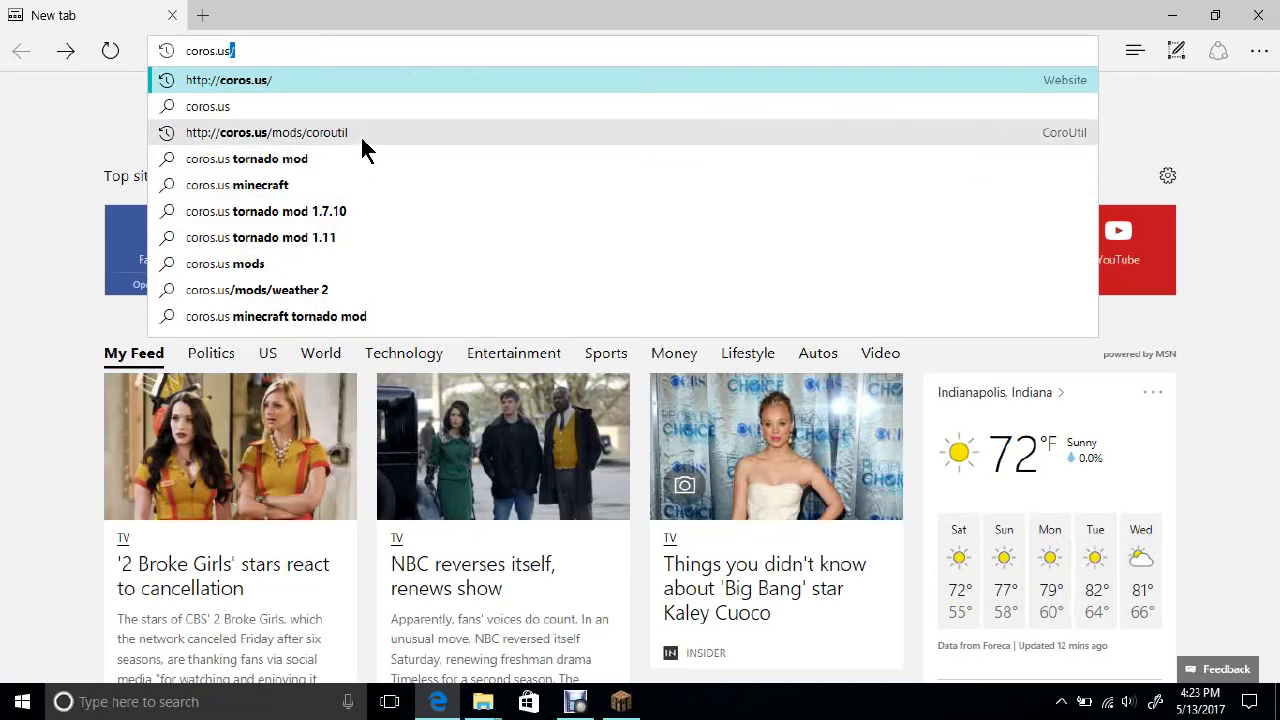
left_click(318, 224)
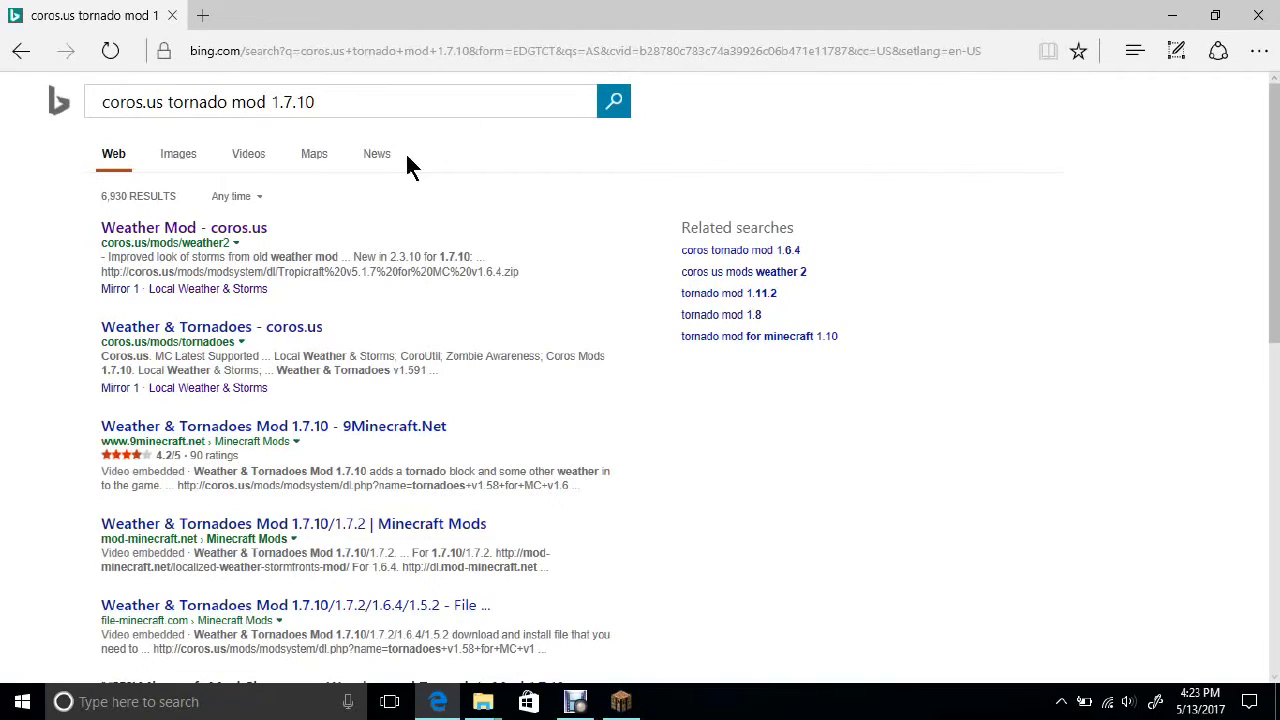
left_click(235, 229)
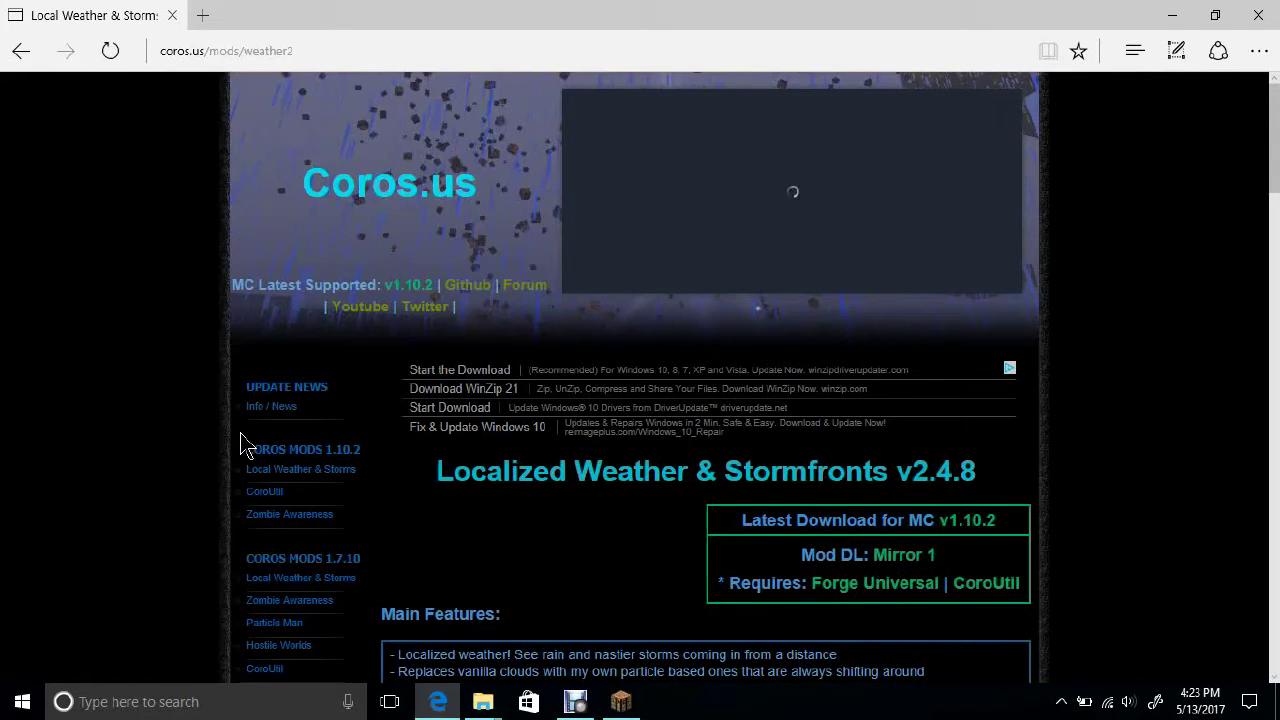
left_click(910, 565)
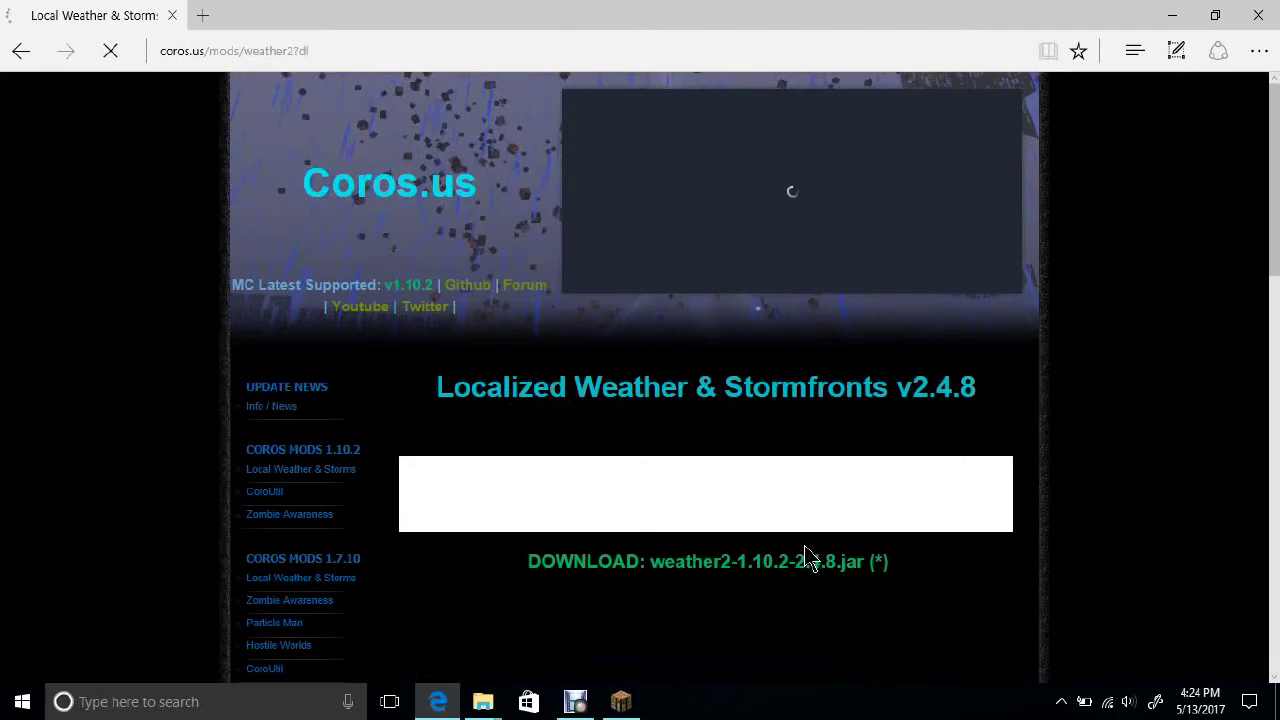
scroll(574, 520, "down", 5)
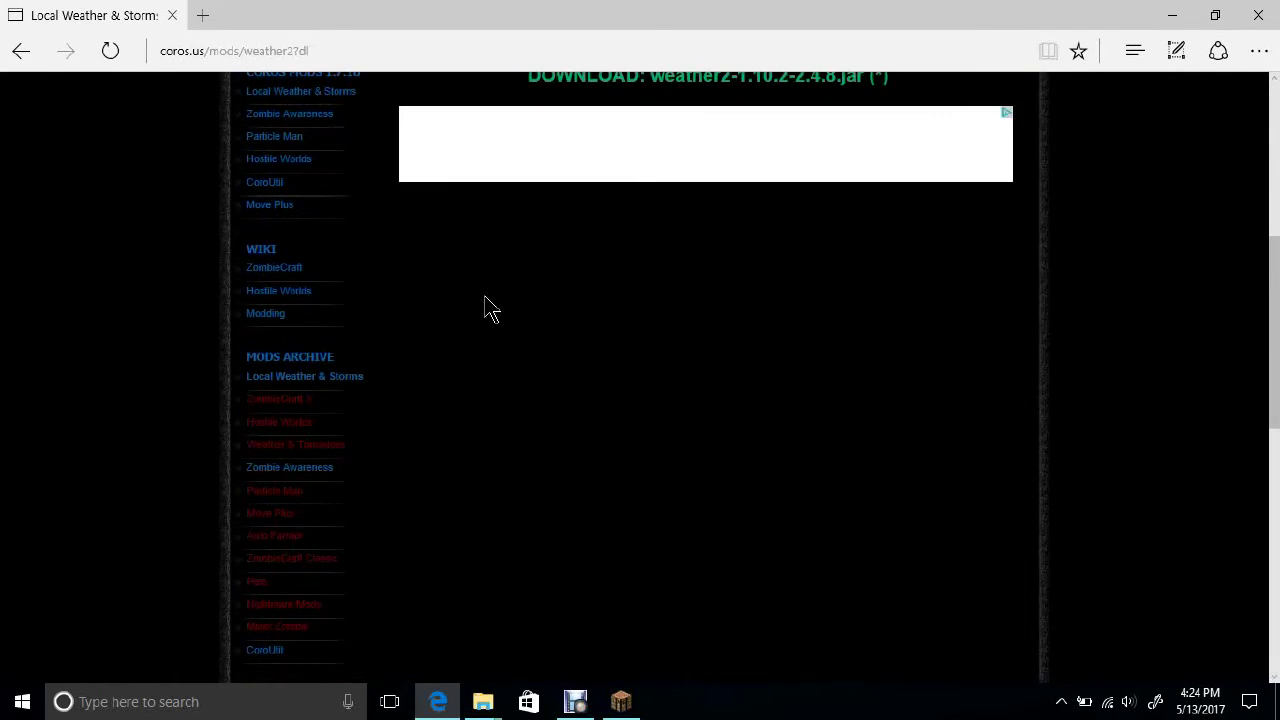
scroll(581, 373, "down", 1)
scroll(580, 373, "down", 3)
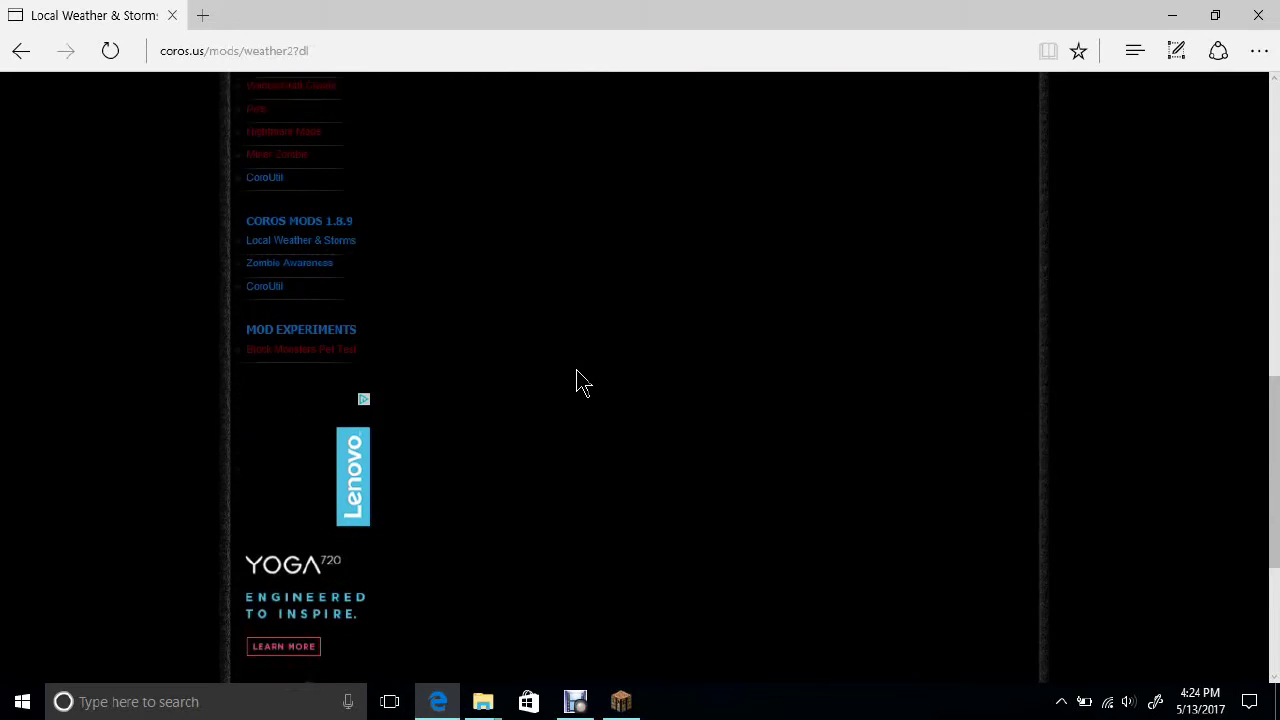
scroll(578, 372, "up", 6)
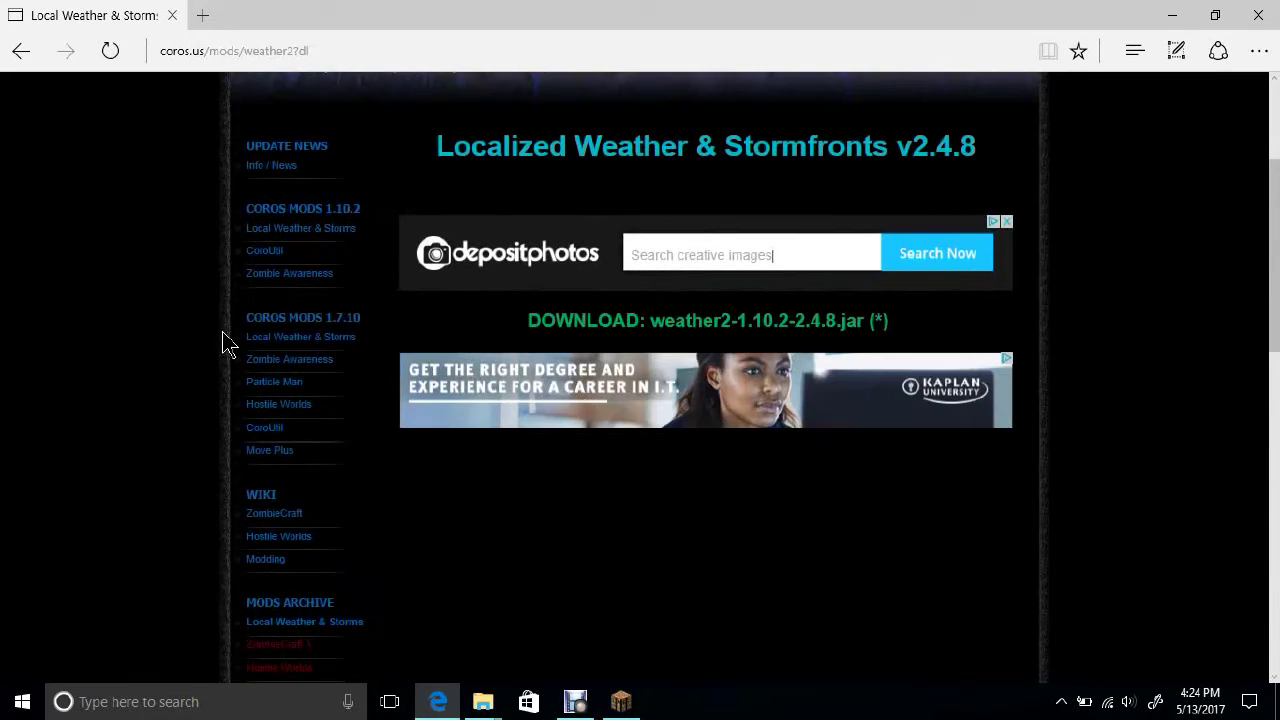
left_click(296, 234)
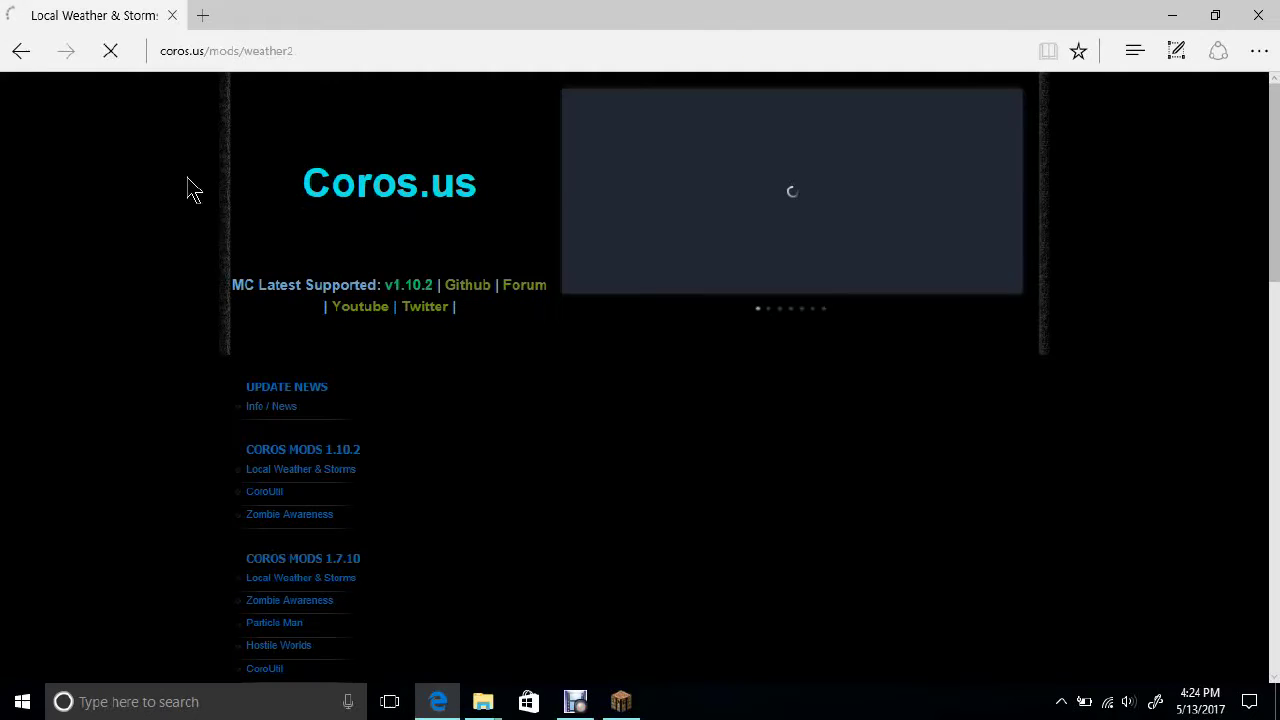
Try to open the weather2-1.7.10-2.3.10.jar download from the older Minecraft versions, and return to the mod page.
scroll(712, 362, "down", 8)
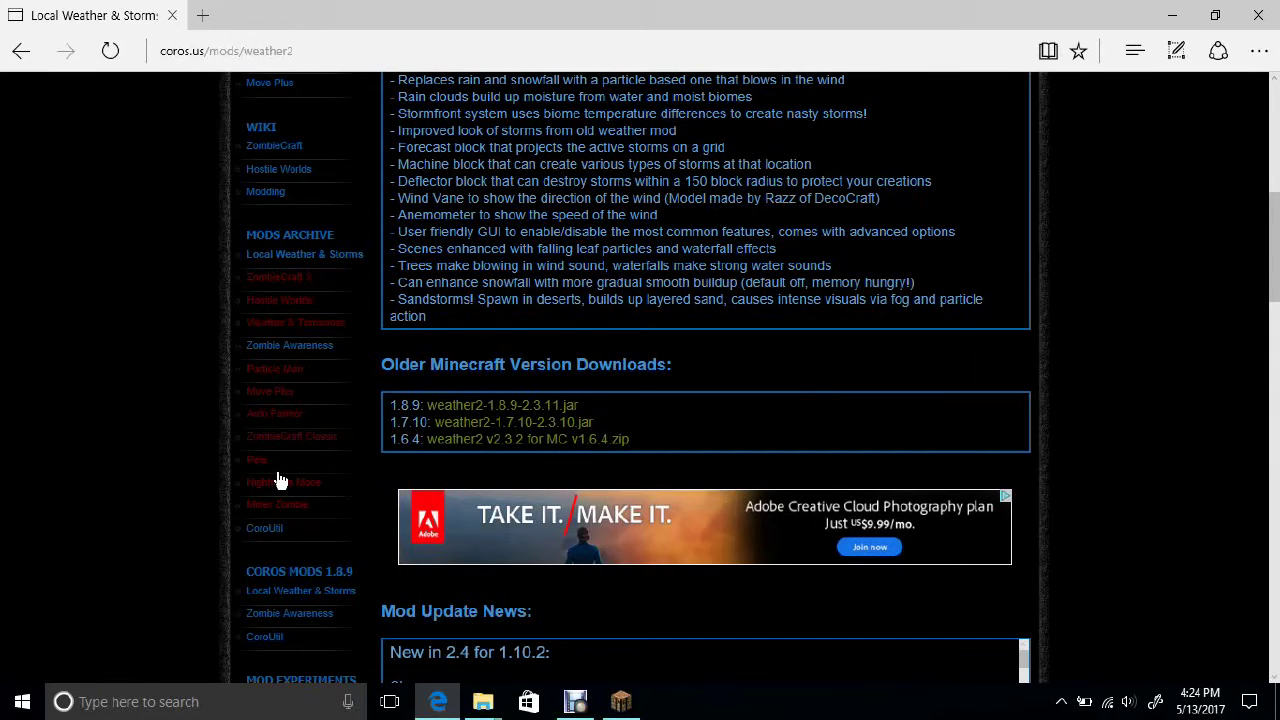
left_click(519, 424)
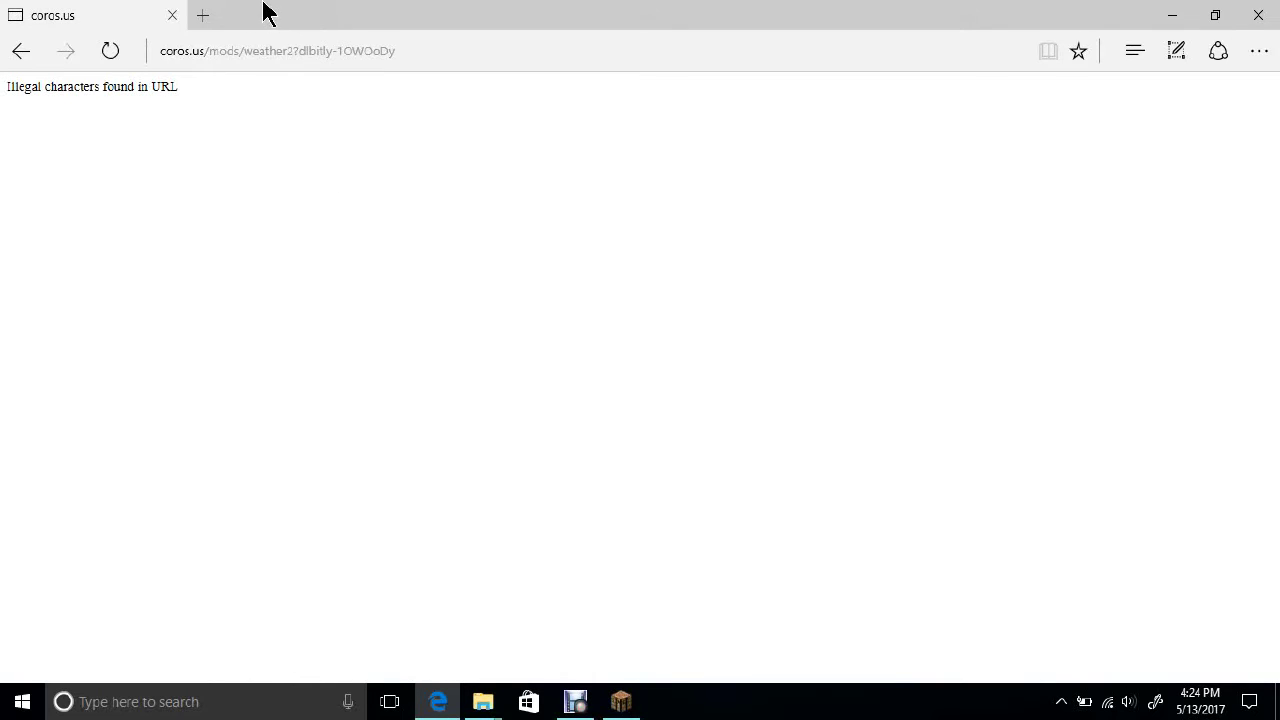
left_click(20, 60)
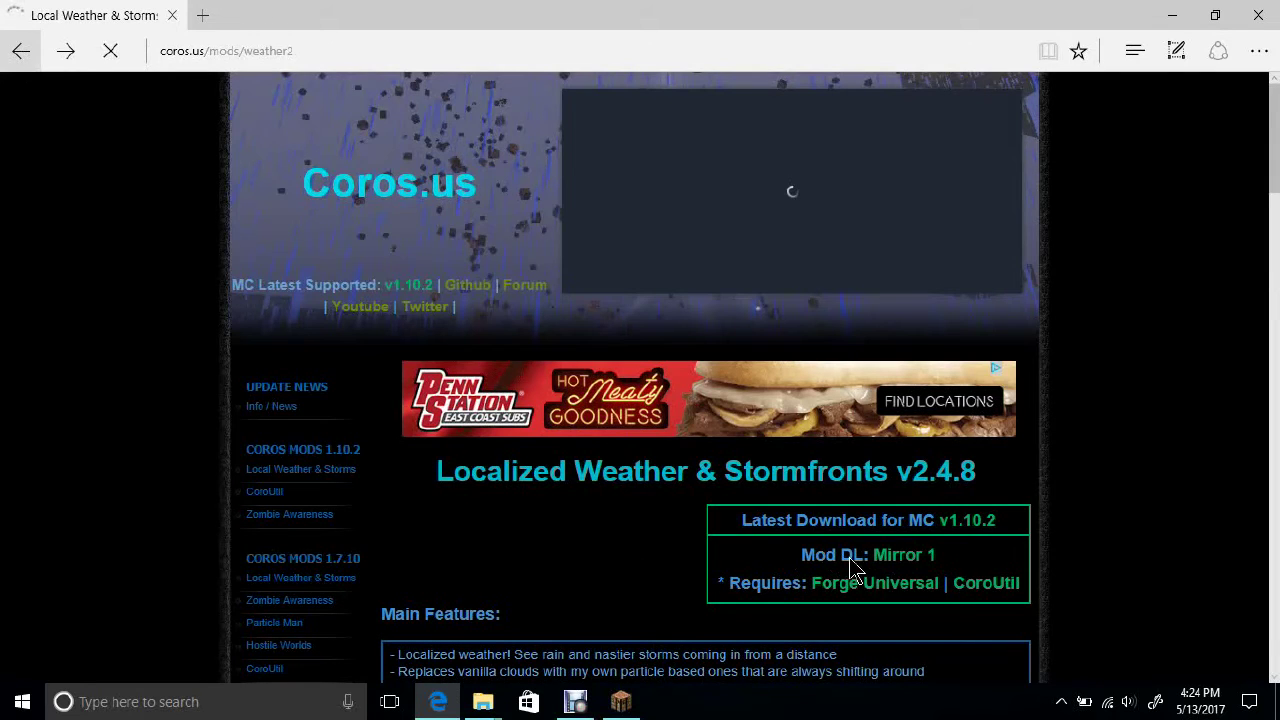
Download weather2-1.7.10-2.3.10.jar from the older Minecraft version downloads and dismiss the download notification.
scroll(890, 575, "down", 7)
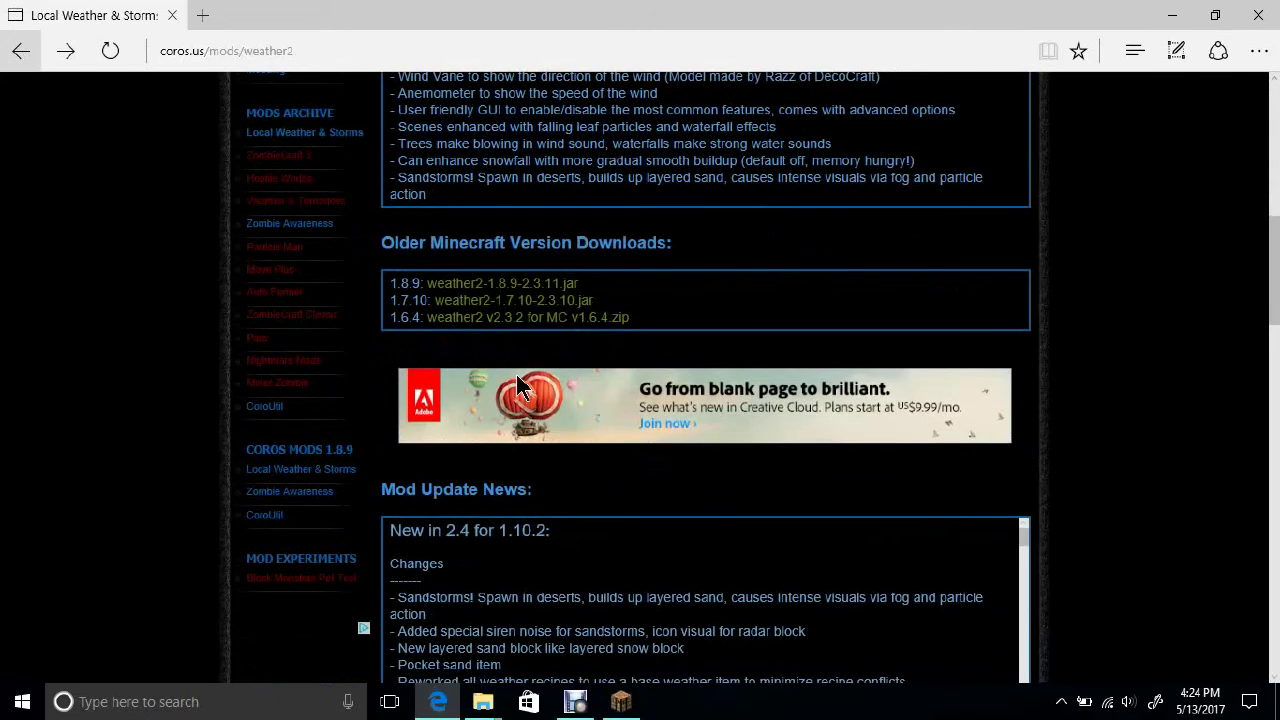
left_click(465, 313)
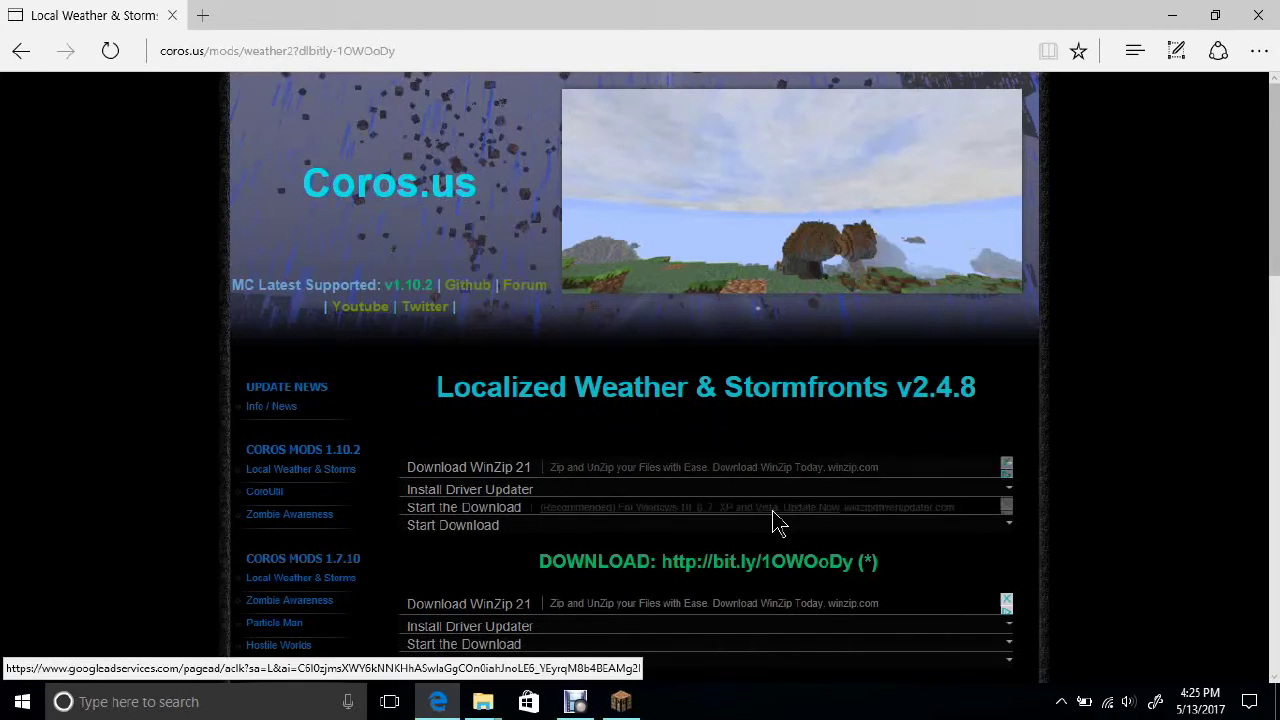
left_click(738, 571)
left_click(757, 657)
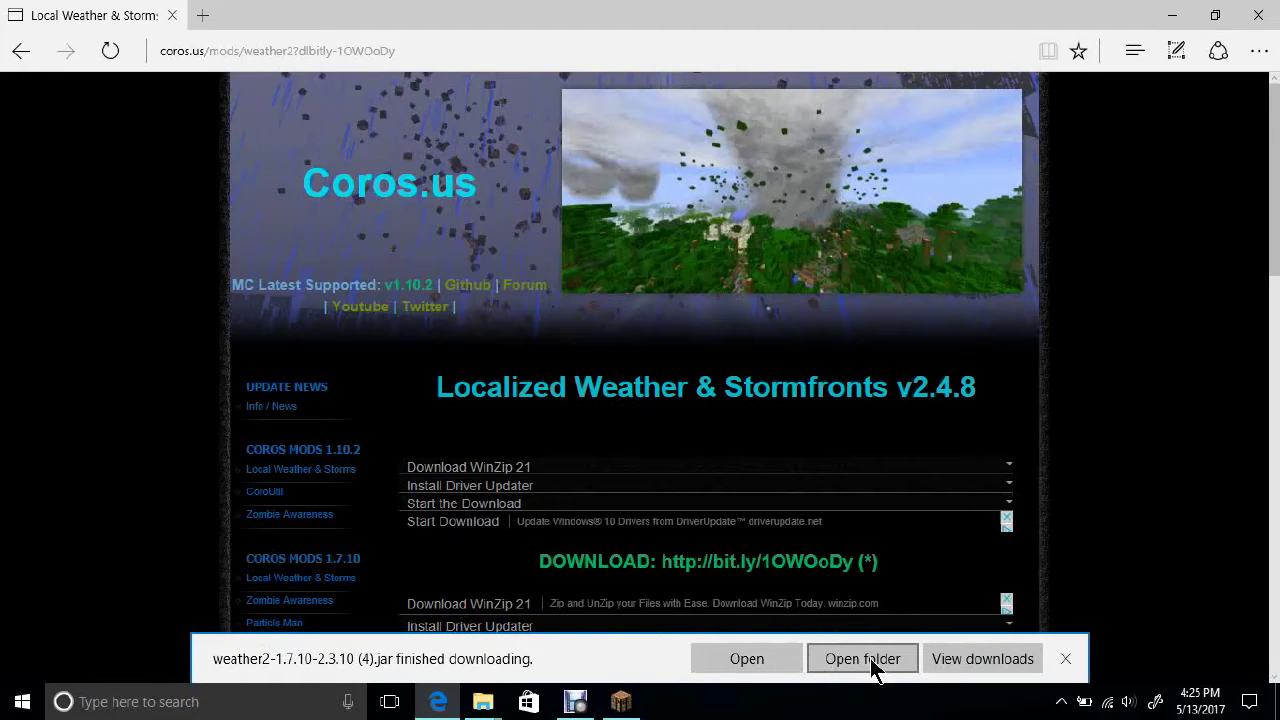
left_click(1066, 659)
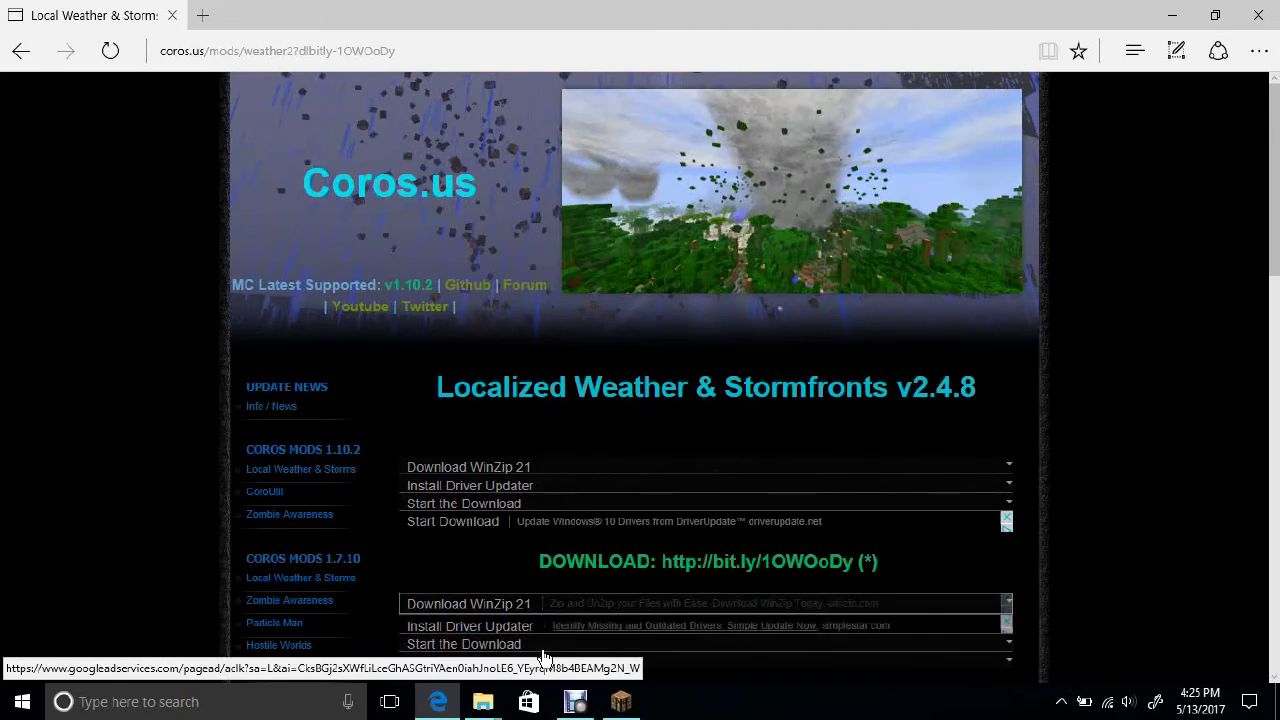
Open the mods folder inside Server fans 1.7.10 and minimize its window.
left_click(482, 700)
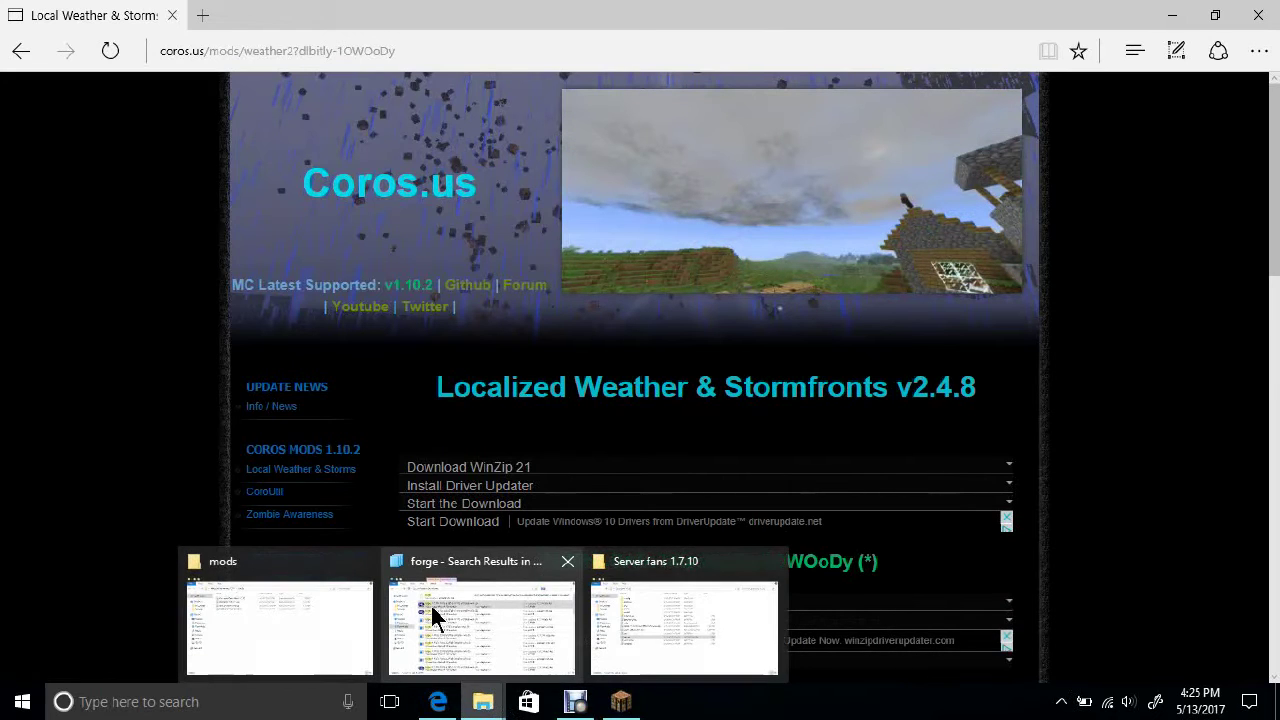
left_click(655, 633)
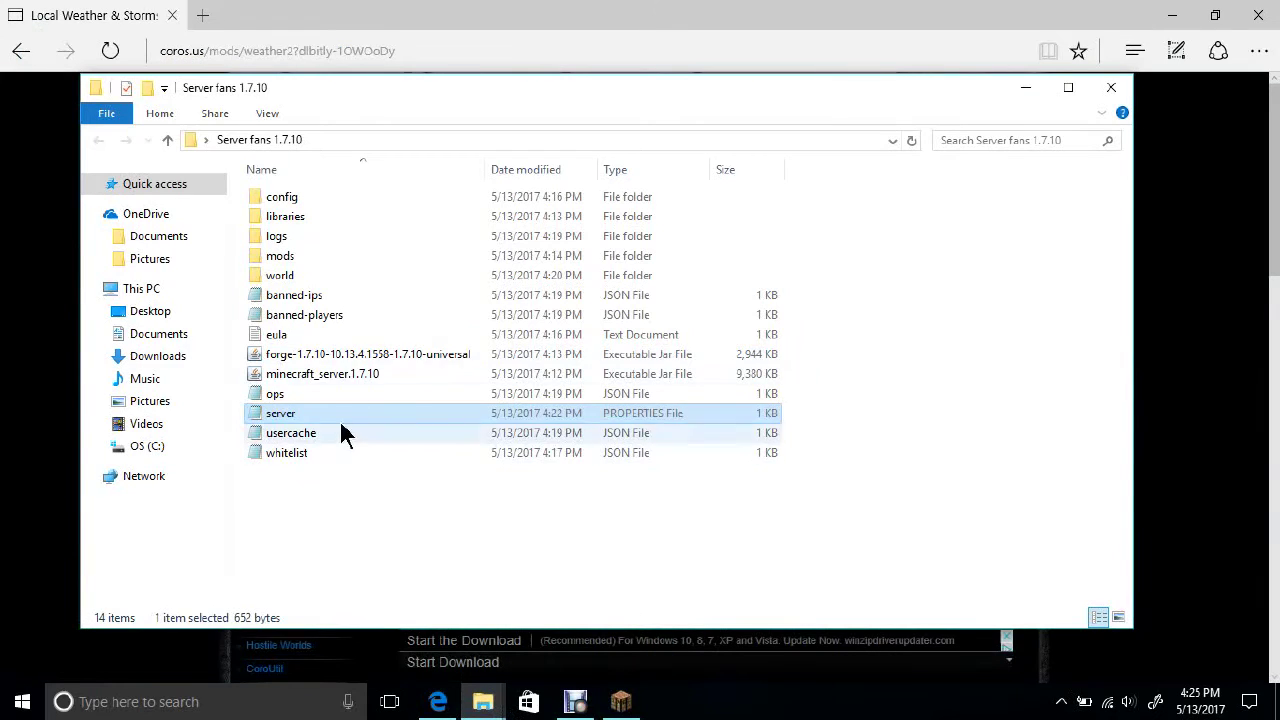
double_click(318, 258)
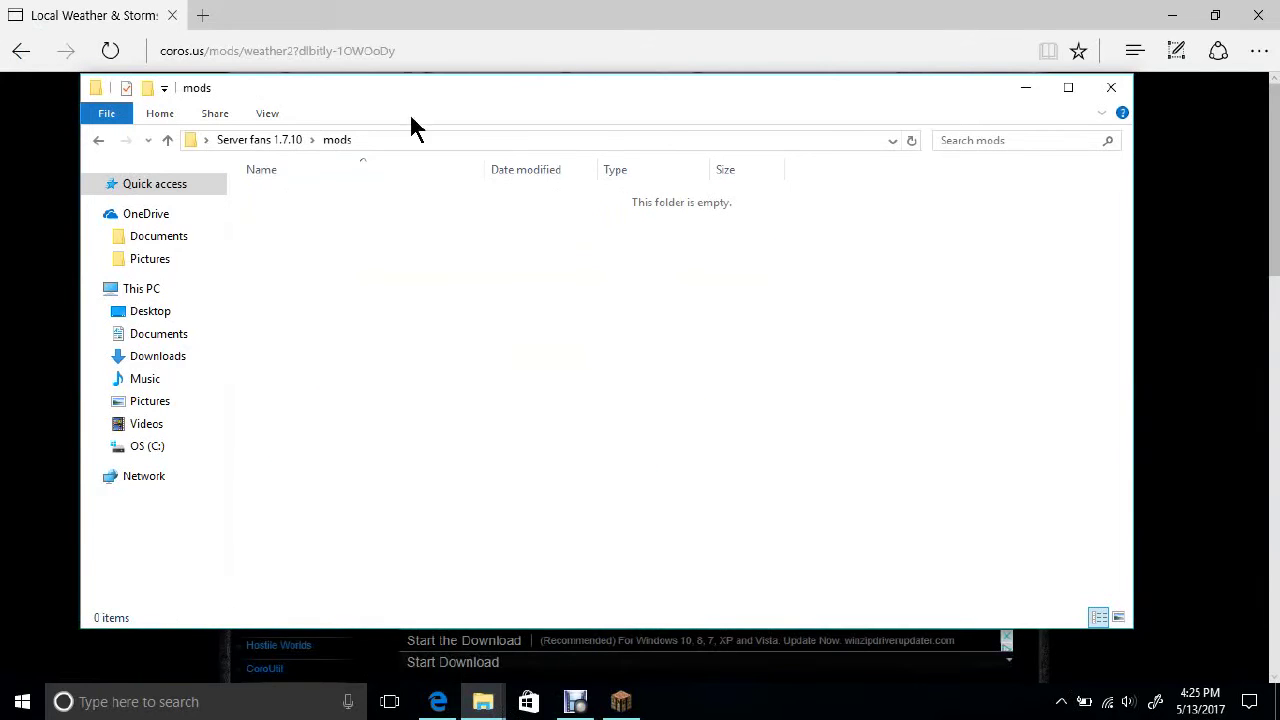
left_click_drag(363, 82, 240, 604)
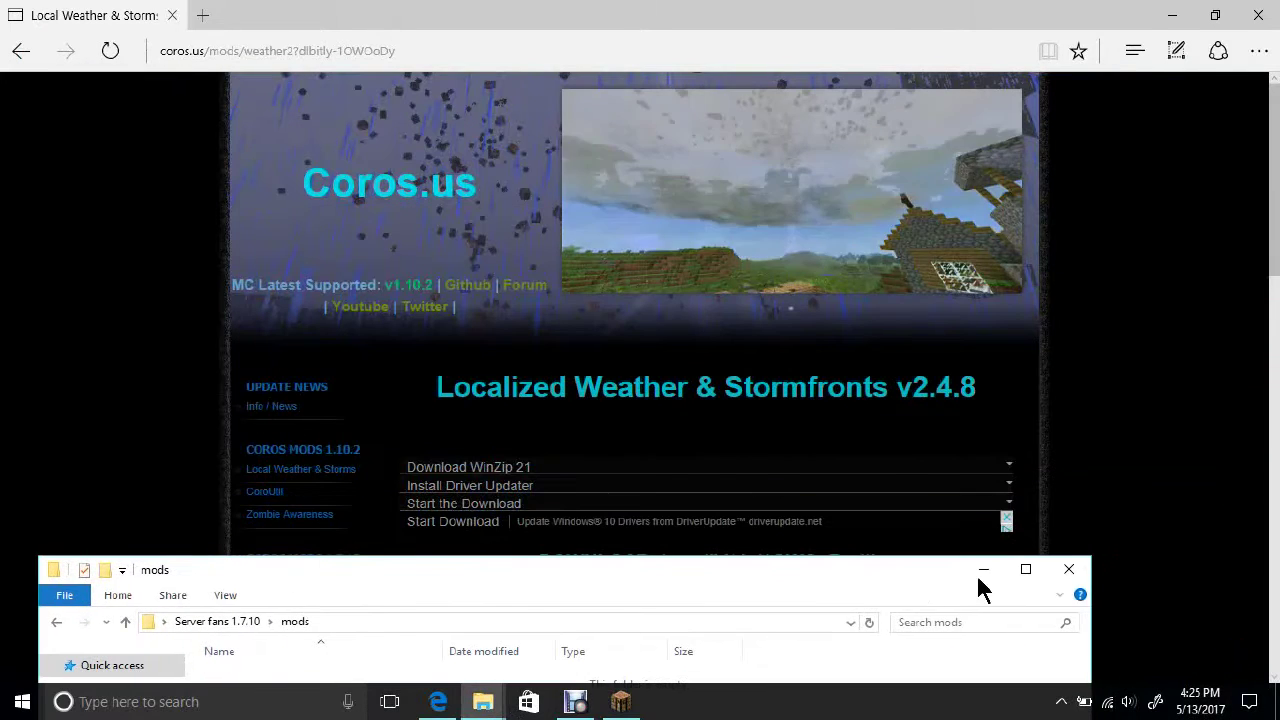
left_click(975, 571)
Download coroutil-1.7.10-1.1.5.jar from the CoroUtil page's older version downloads and open the folder containing it.
left_click(286, 498)
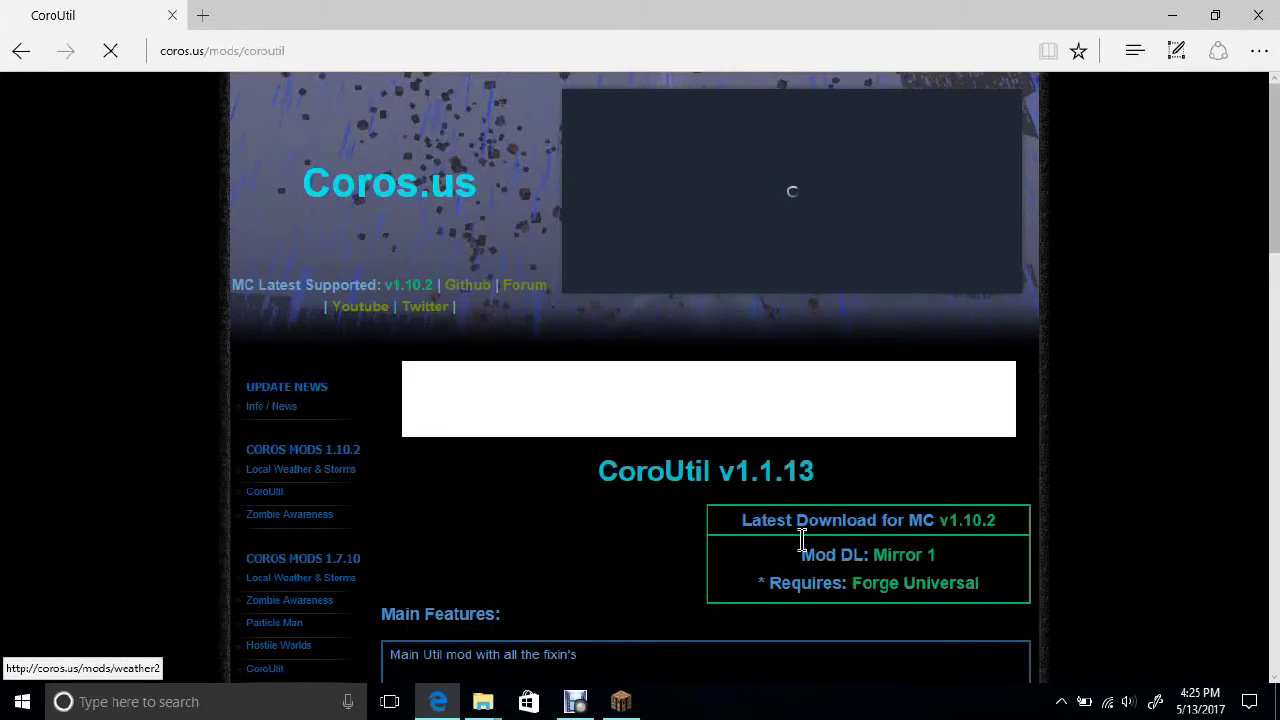
scroll(752, 570, "down", 1)
scroll(752, 570, "down", 4)
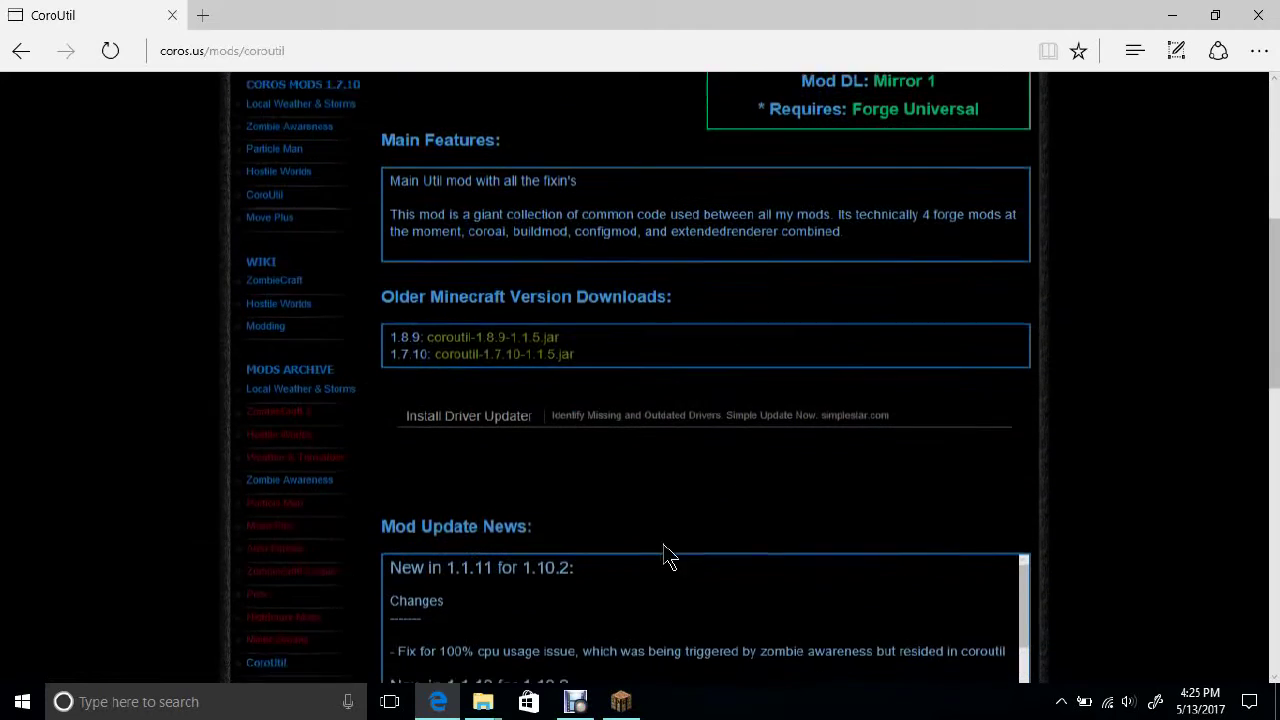
left_click(448, 347)
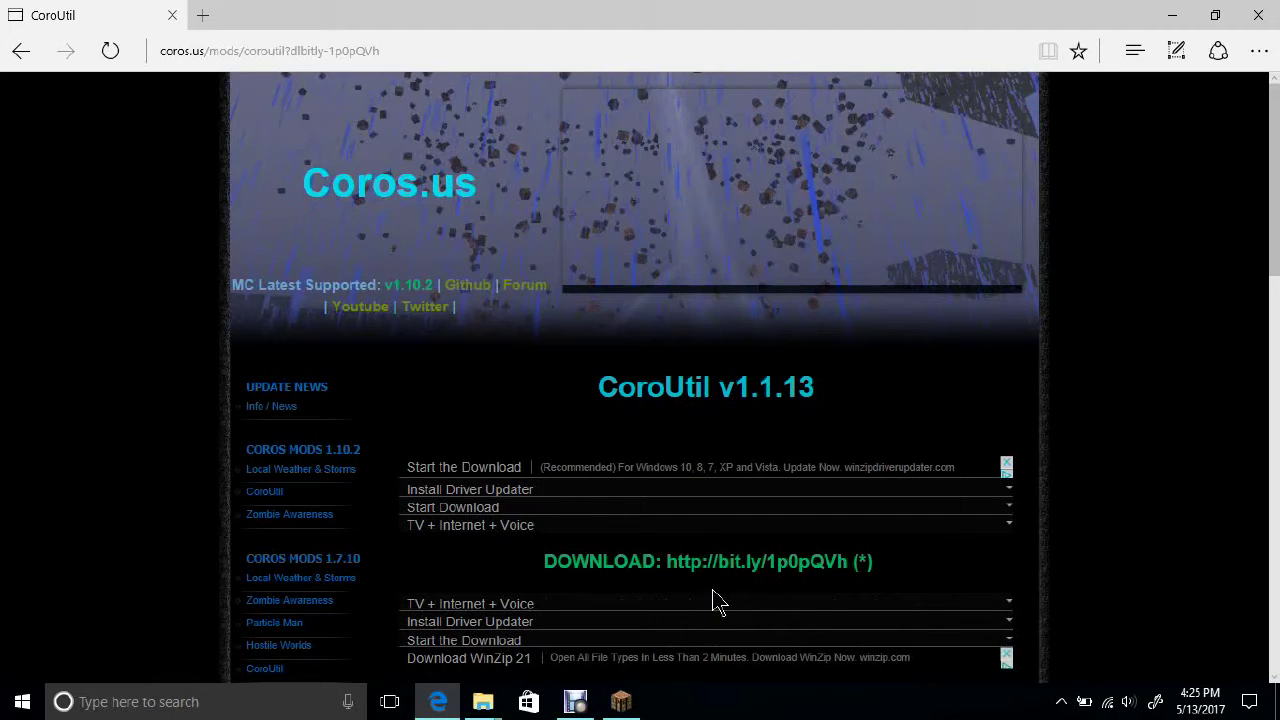
left_click(733, 570)
left_click(752, 667)
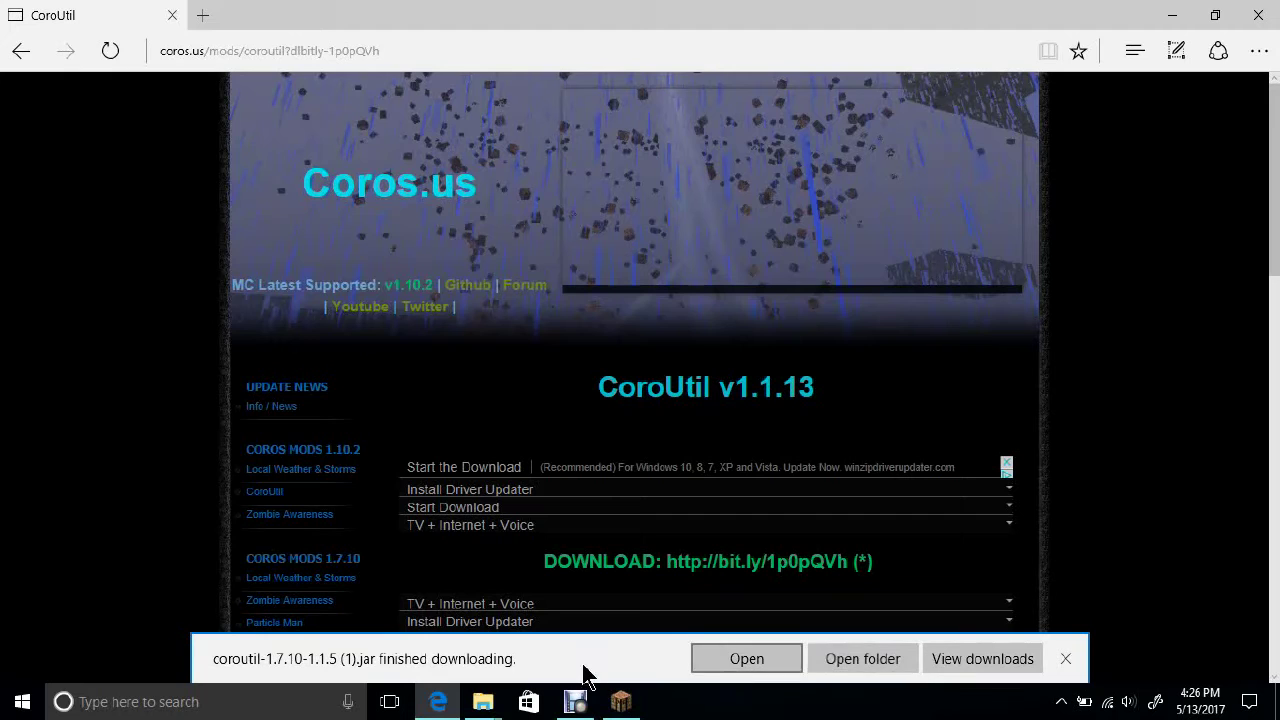
left_click(845, 677)
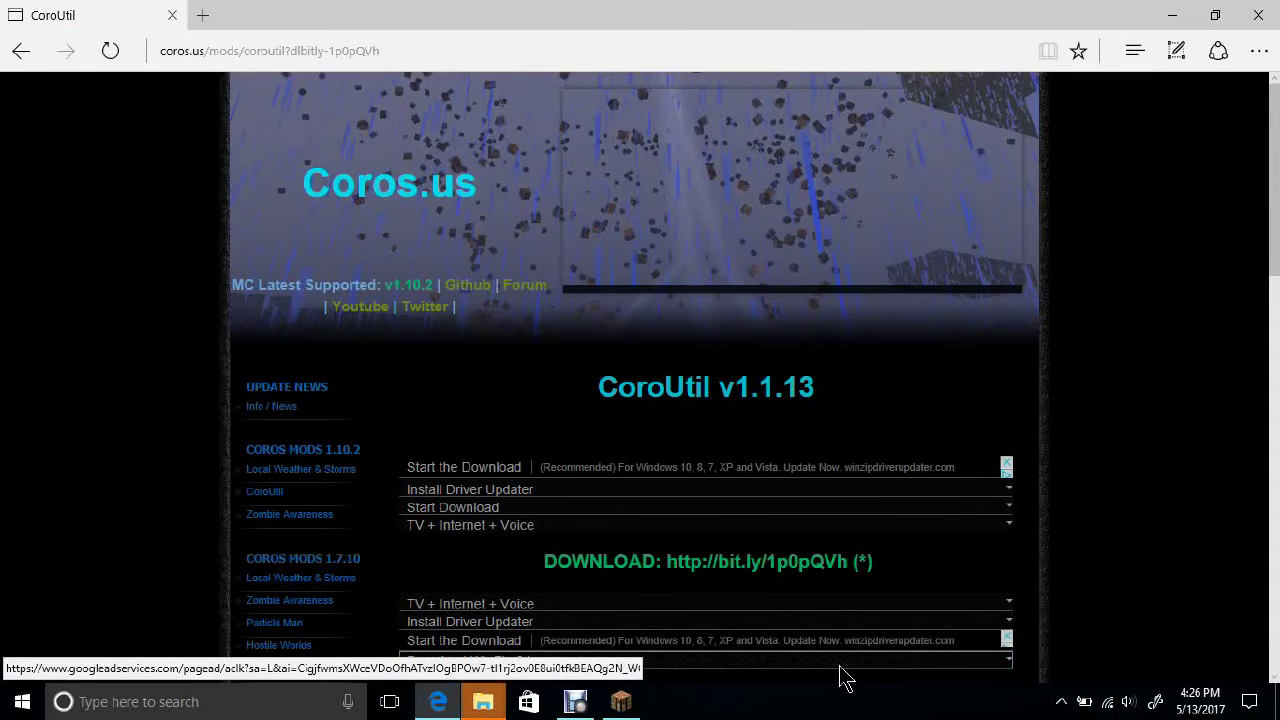
Close the File Explorer window holding the forge search results.
mouse_move(621, 701)
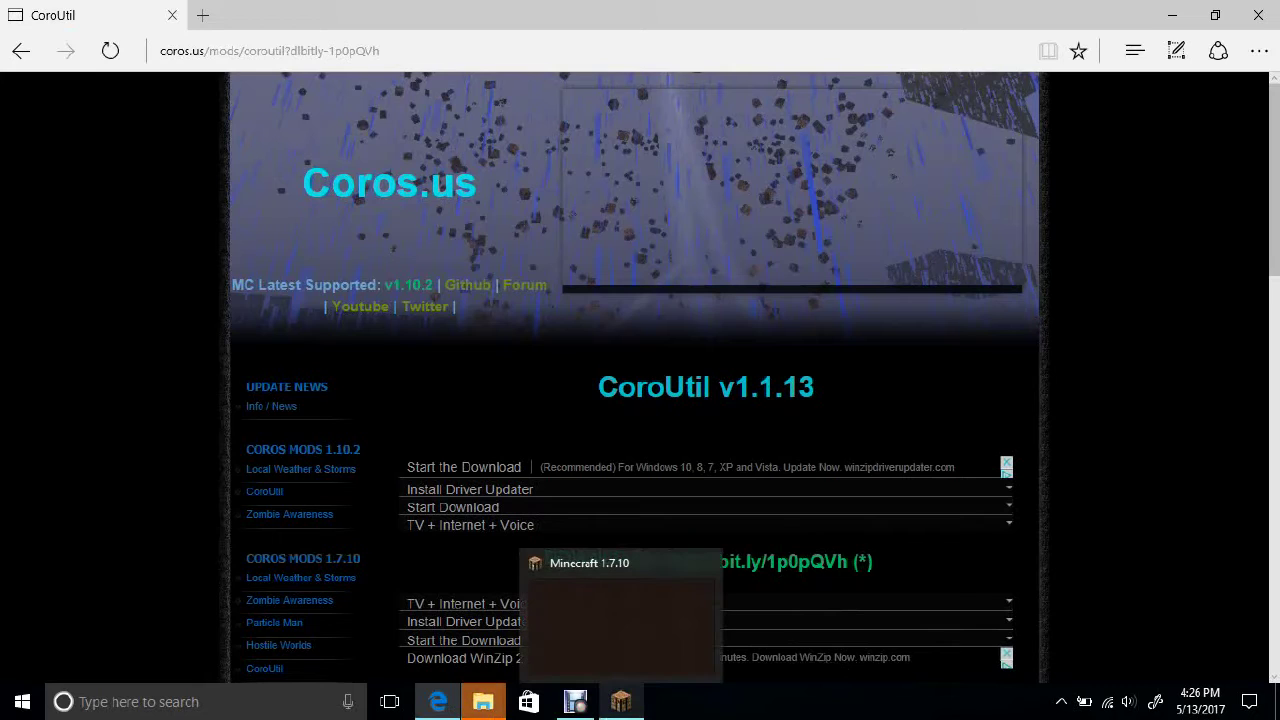
mouse_move(483, 701)
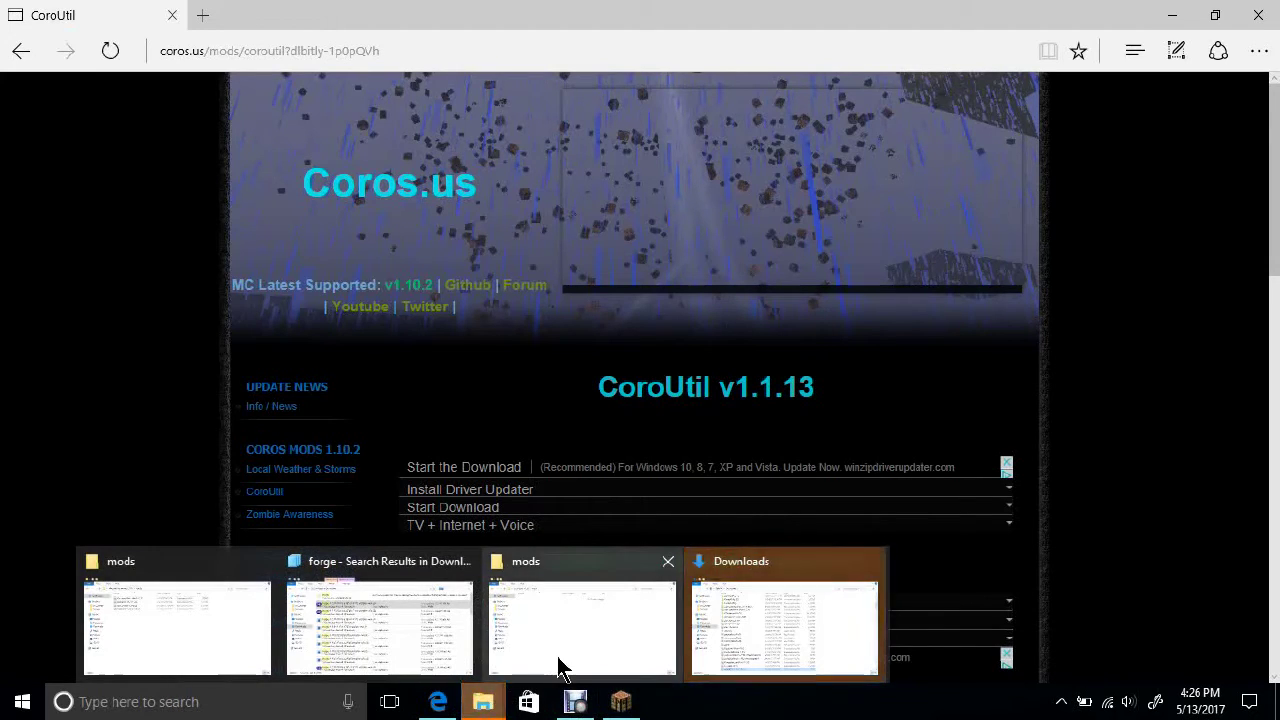
left_click(465, 565)
mouse_move(355, 590)
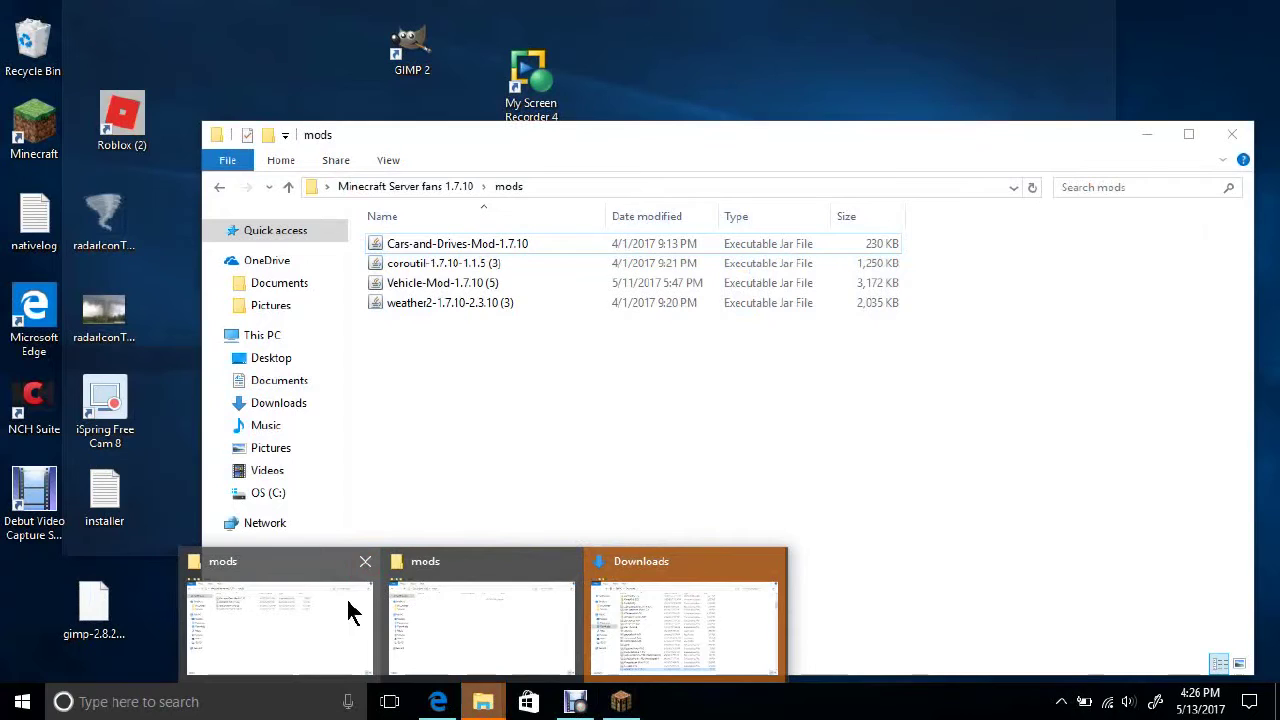
Copy coroutil-1.7.10-1.1.5 (3) from the Minecraft Server fans 1.7.10 mods folder into the empty Server fans 1.7.10 mods folder.
left_click(350, 624)
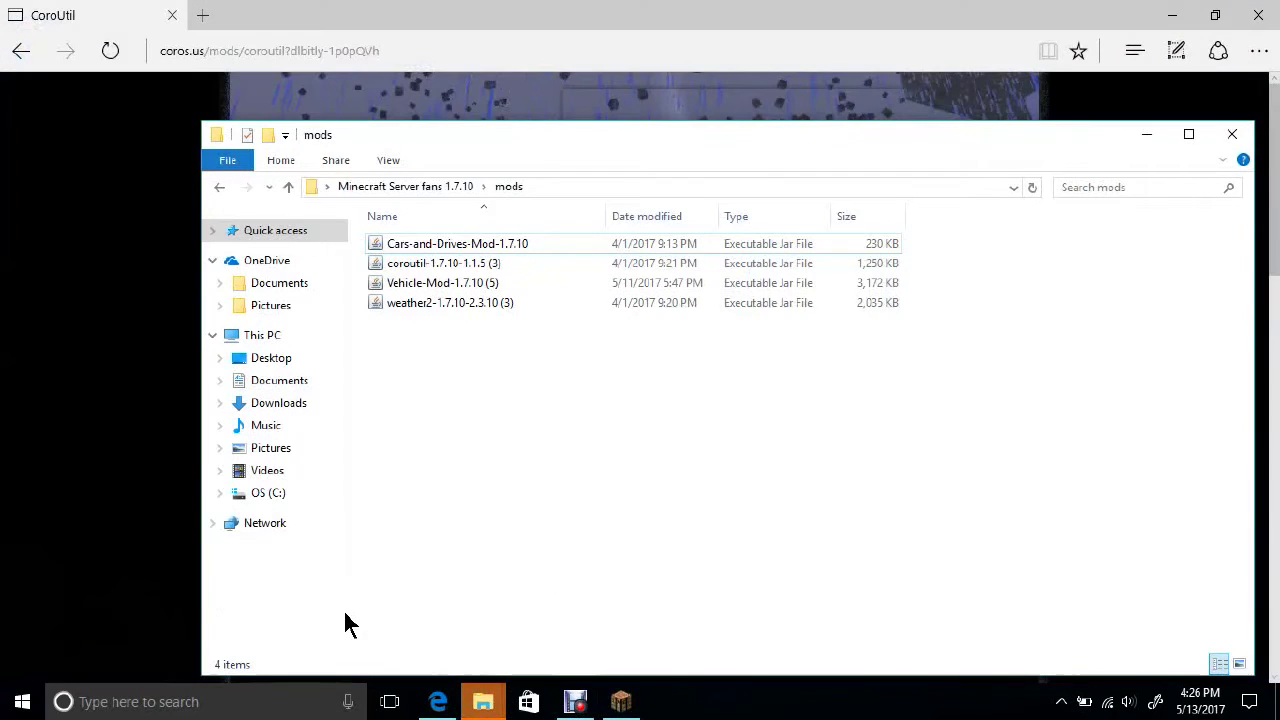
right_click(408, 303)
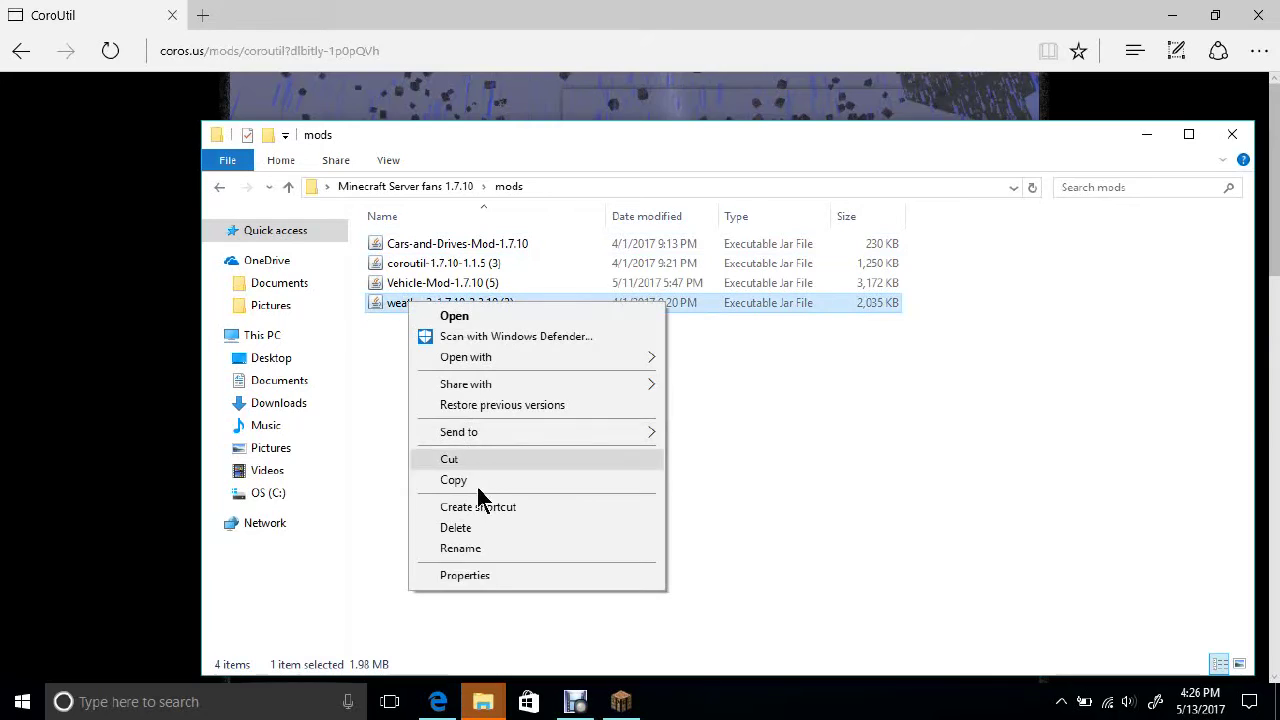
left_click(472, 479)
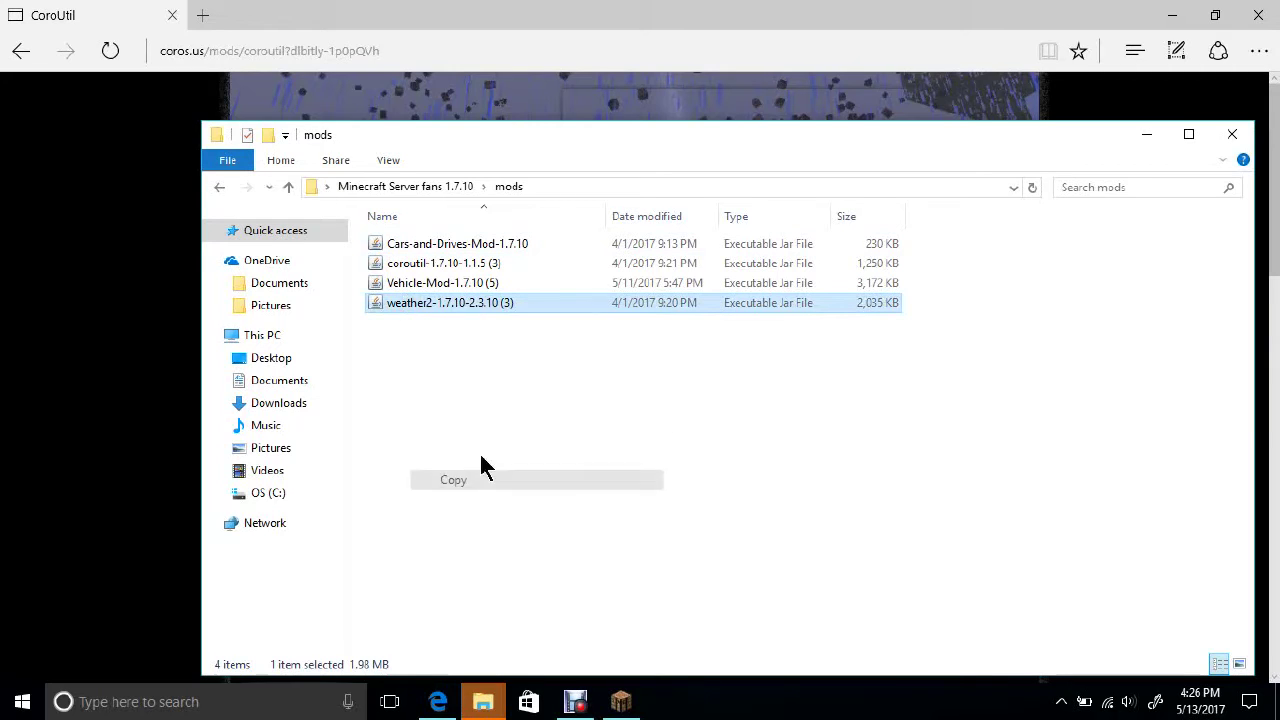
right_click(453, 265)
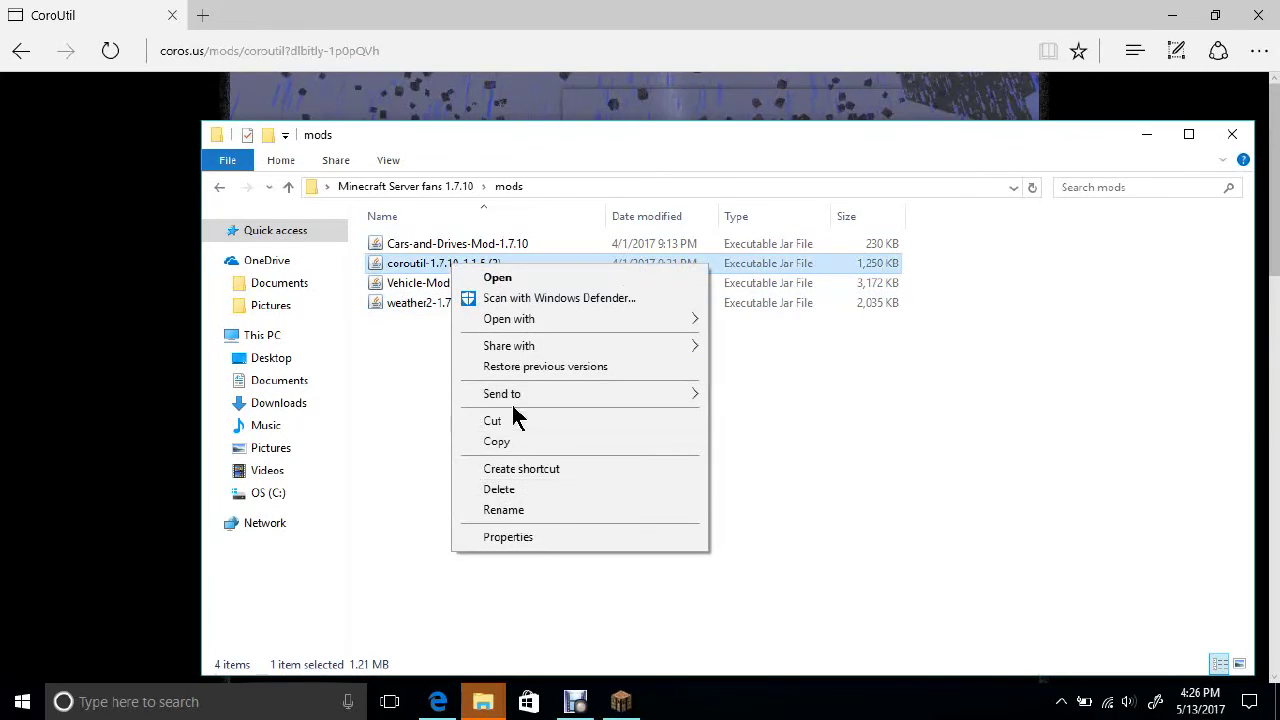
left_click(500, 445)
mouse_move(481, 703)
left_click(517, 657)
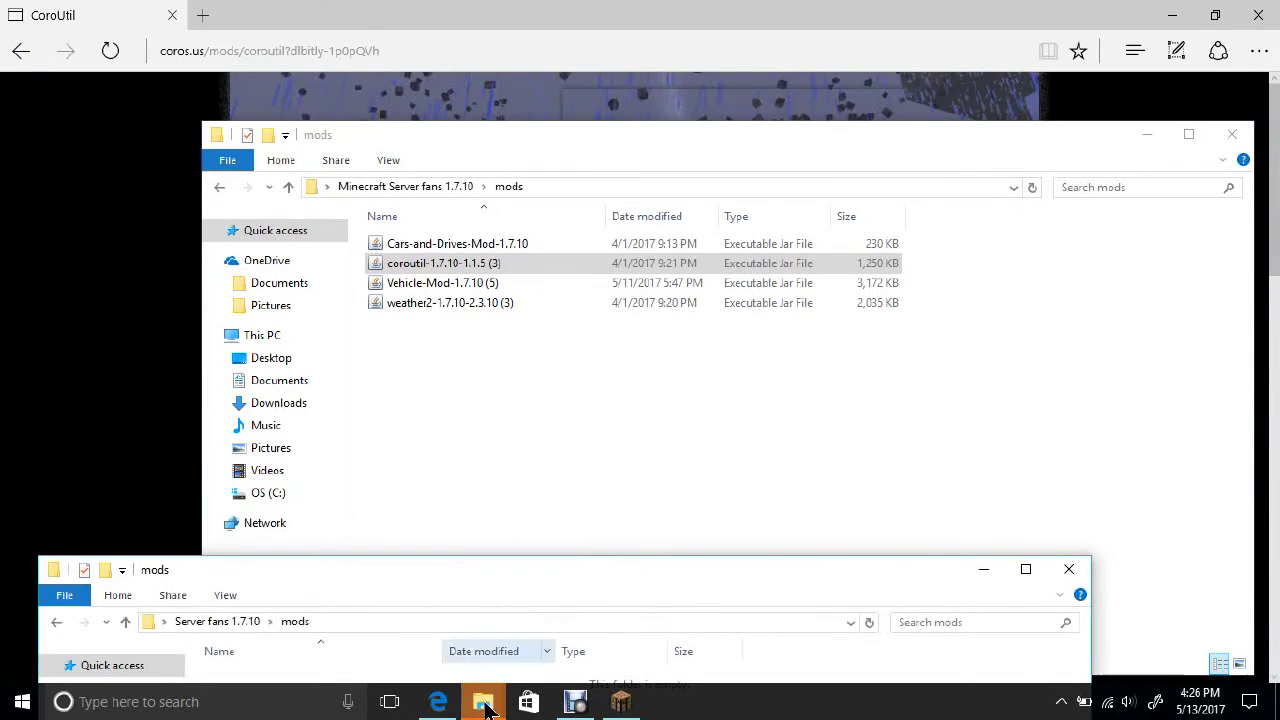
left_click_drag(475, 568, 580, 167)
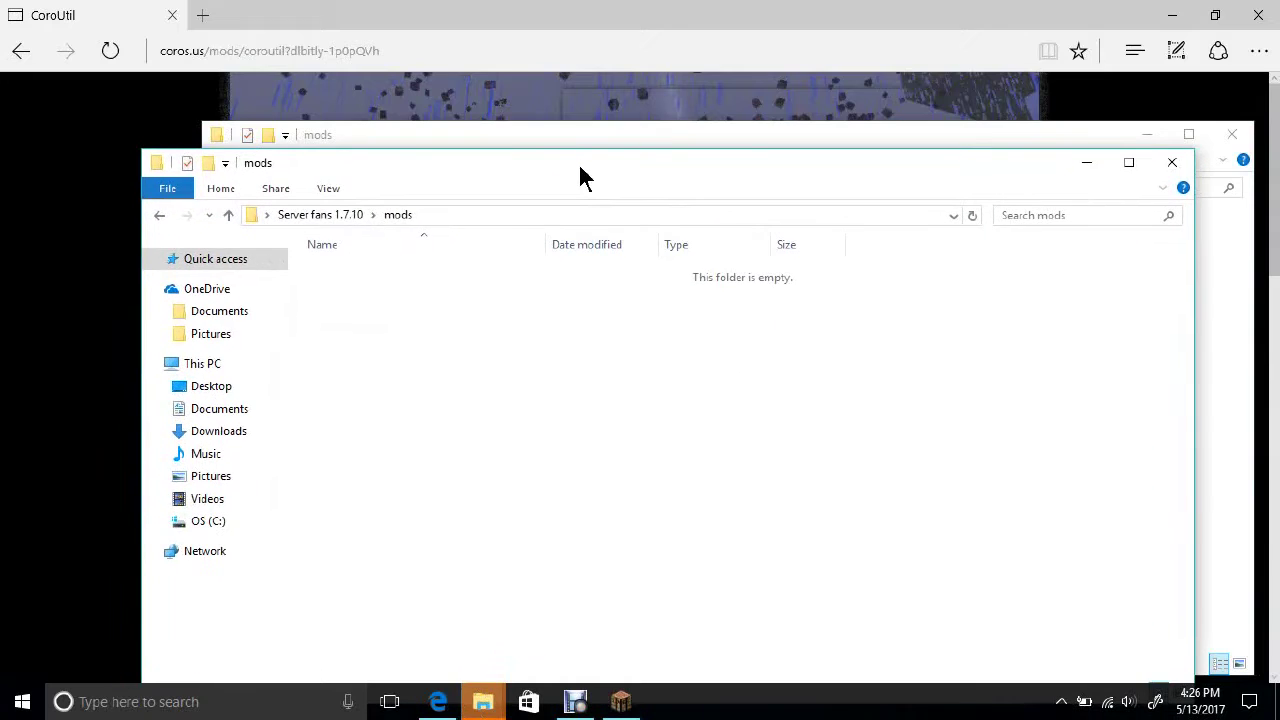
right_click(592, 320)
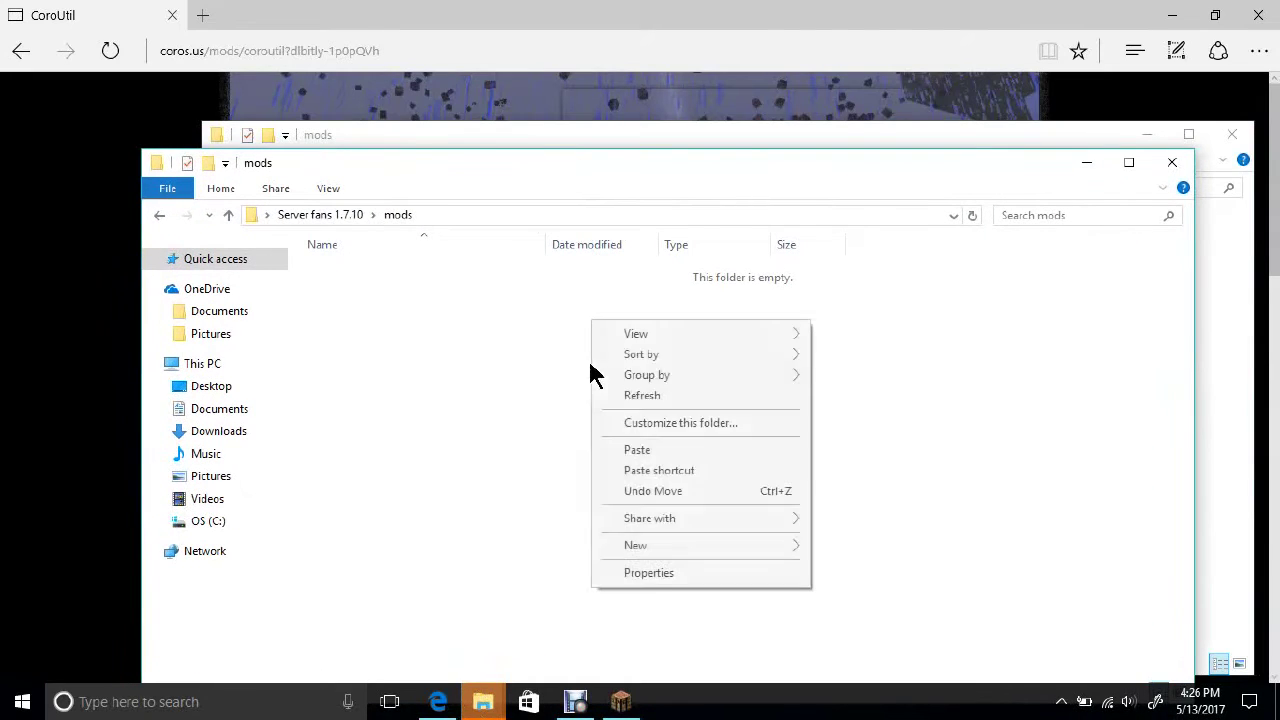
left_click(676, 451)
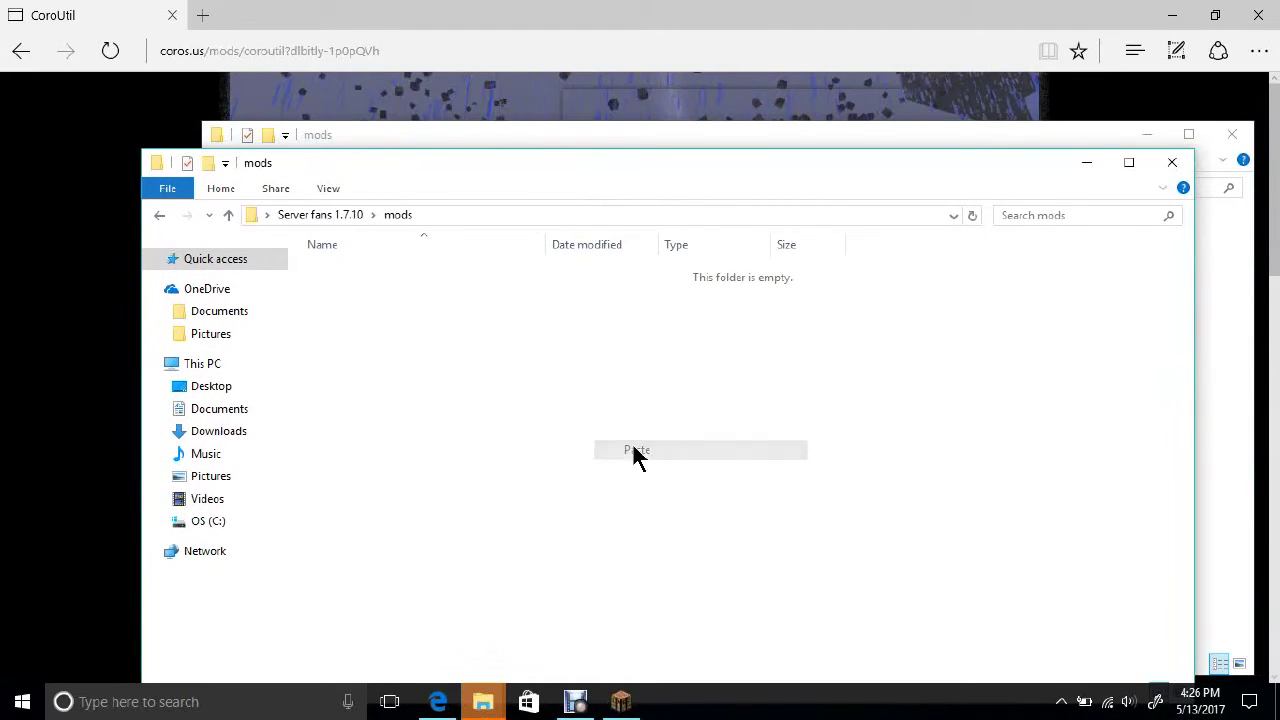
right_click(377, 413)
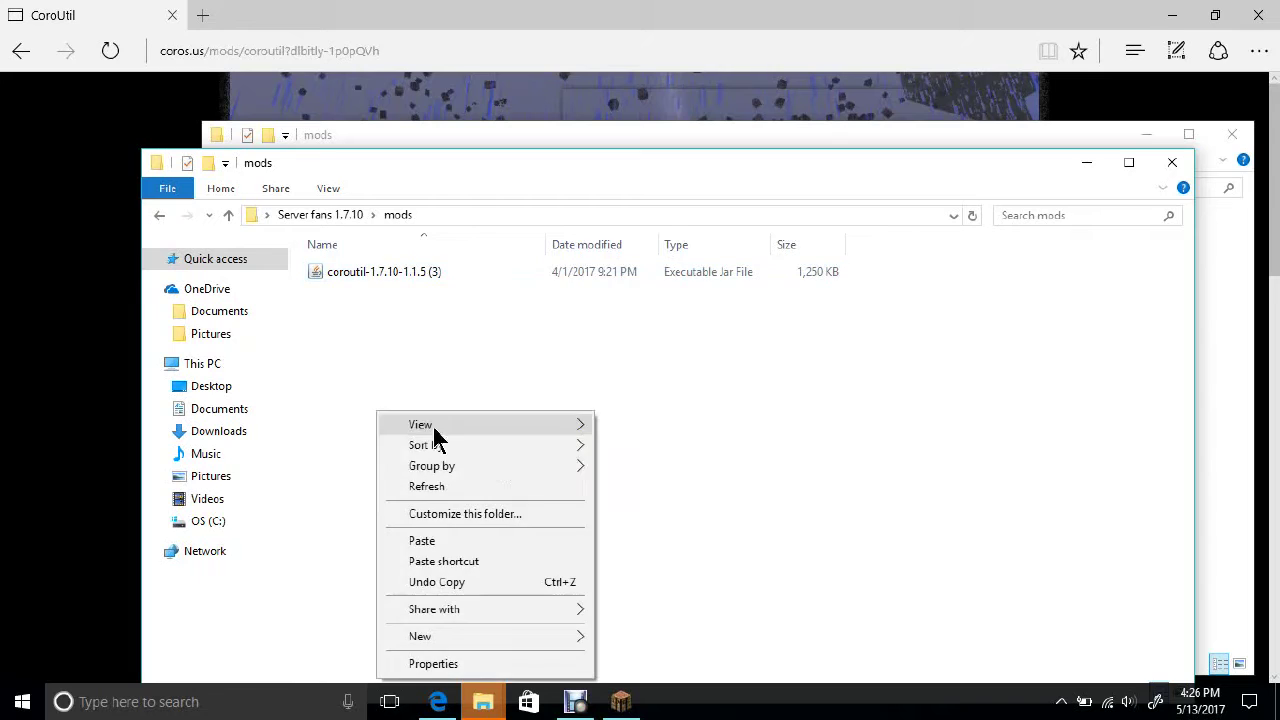
left_click(446, 540)
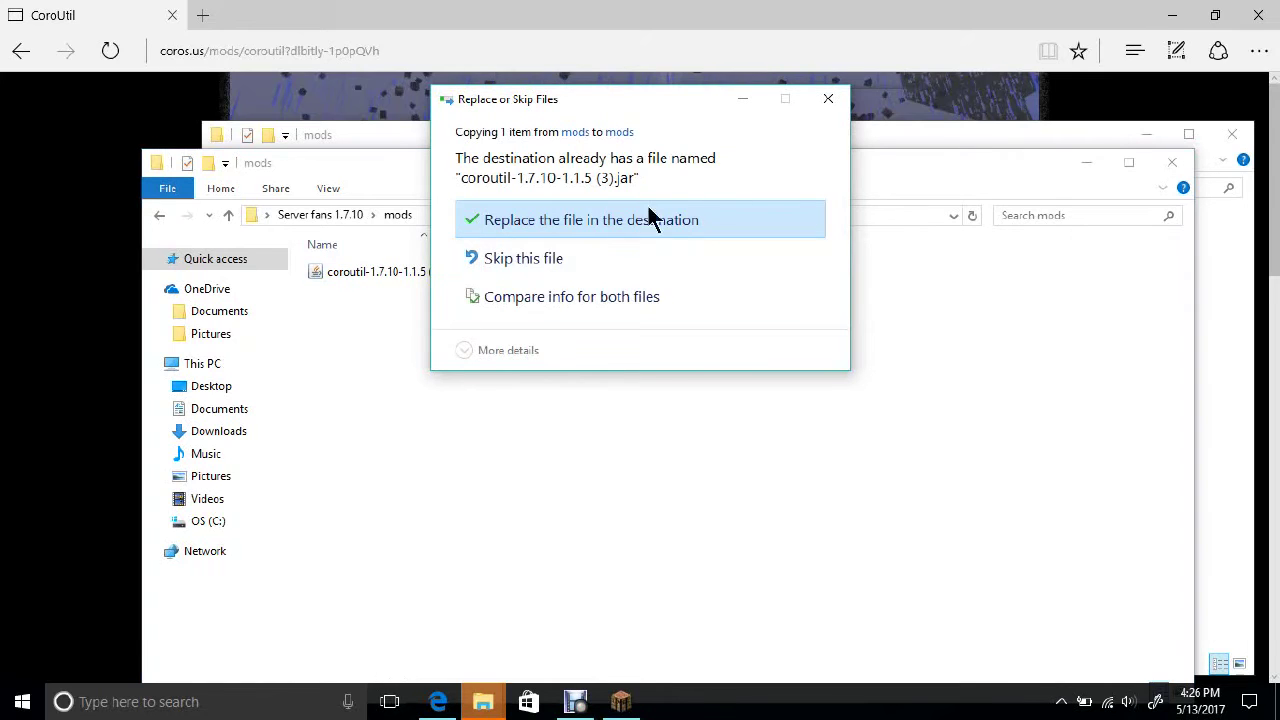
key("Escape")
Copy weather2-1.7.10-2.3.10 (3) from the Minecraft Server fans 1.7.10 mods folder into the Server fans 1.7.10 mods folder and minimize both windows.
left_click_drag(785, 180, 701, 486)
double_click(425, 302)
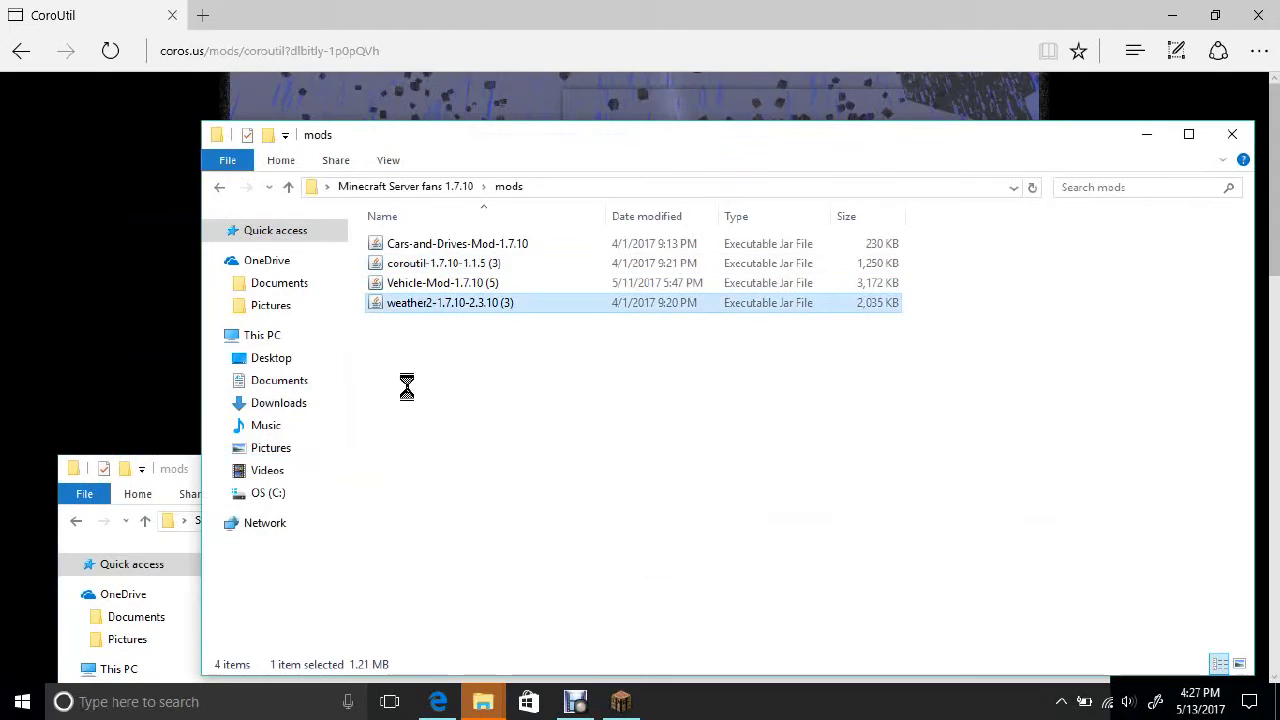
key("shift+F10")
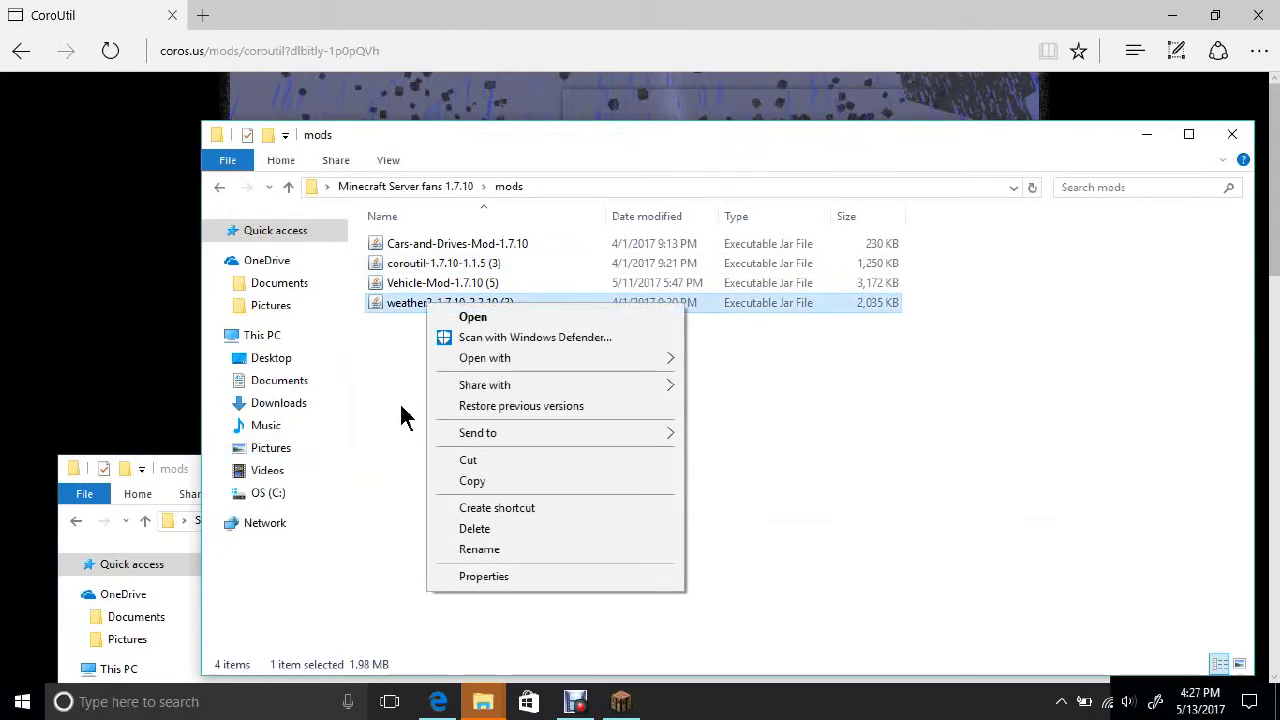
left_click(470, 482)
left_click(1146, 134)
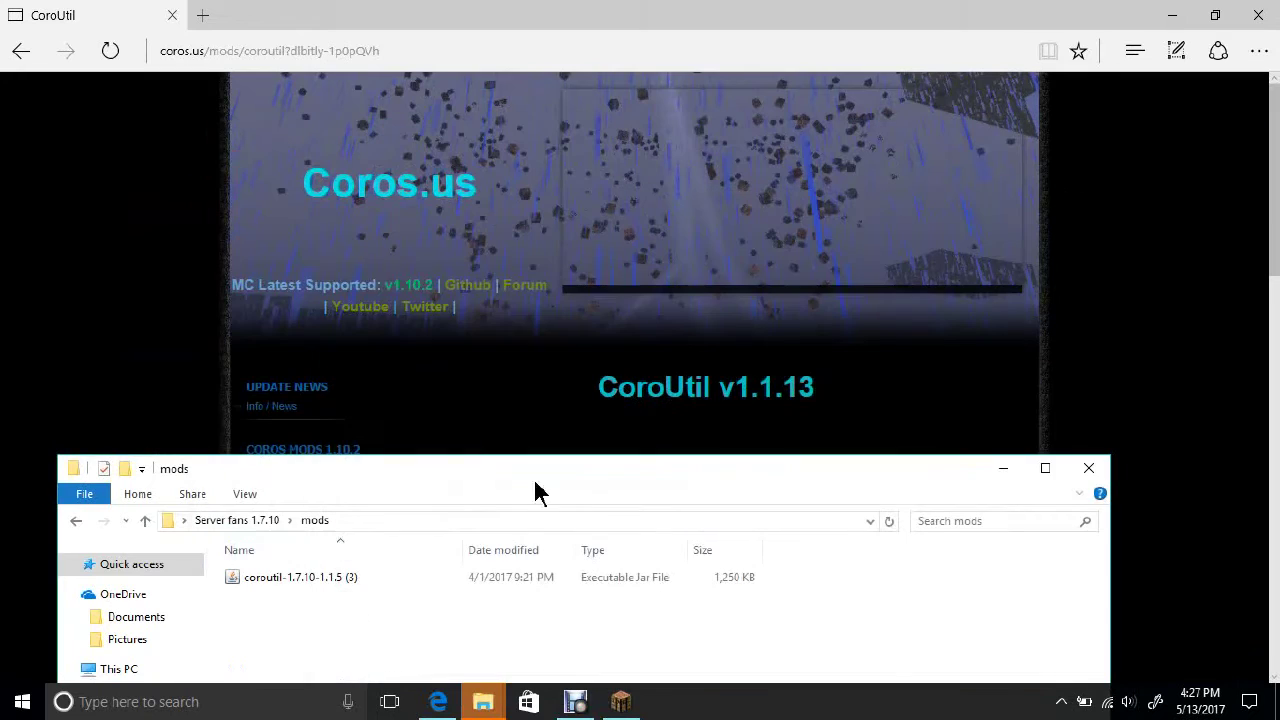
left_click_drag(466, 471, 518, 371)
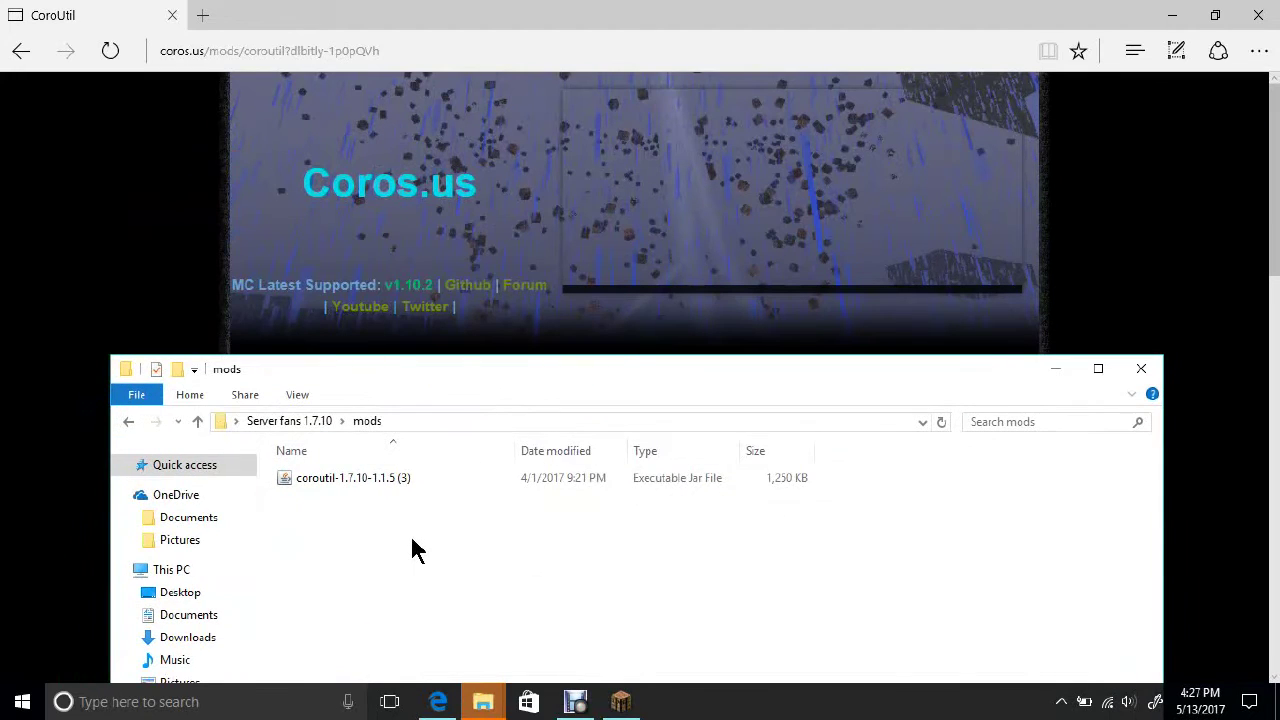
right_click(416, 549)
left_click(466, 412)
left_click(1055, 369)
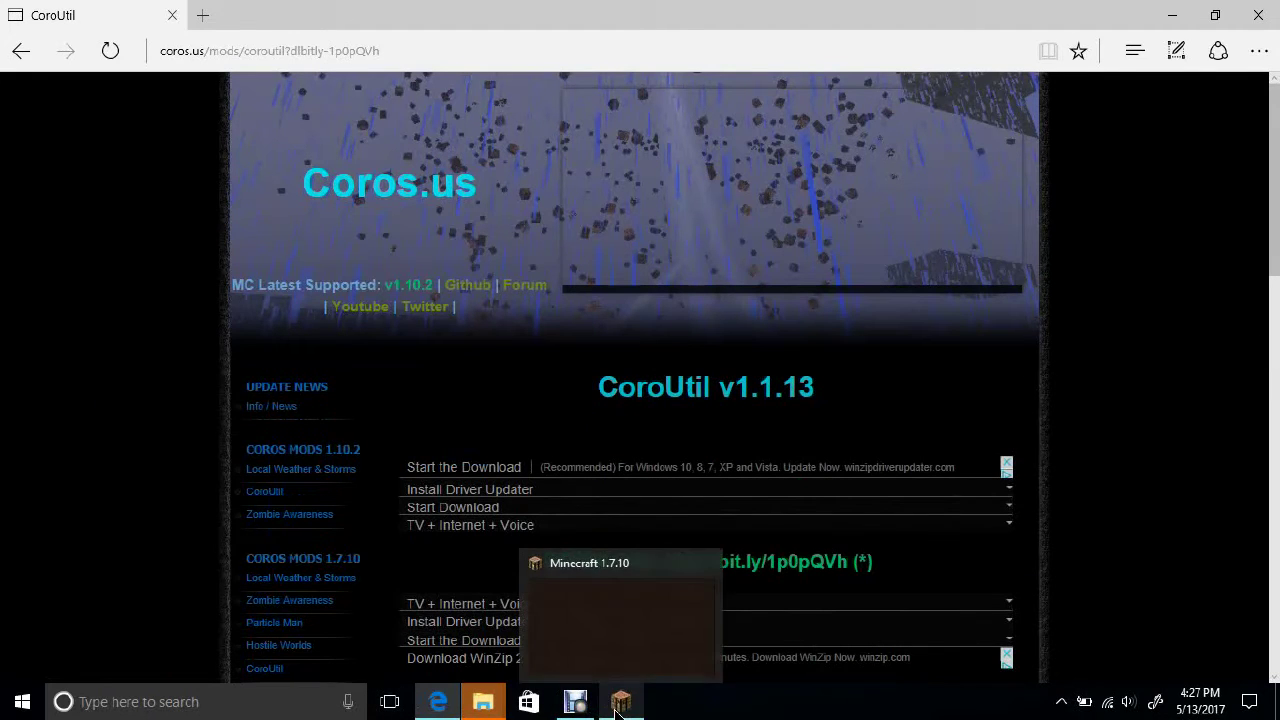
Close both mods windows and the Downloads window, and minimize the browser to show the desktop.
mouse_move(483, 703)
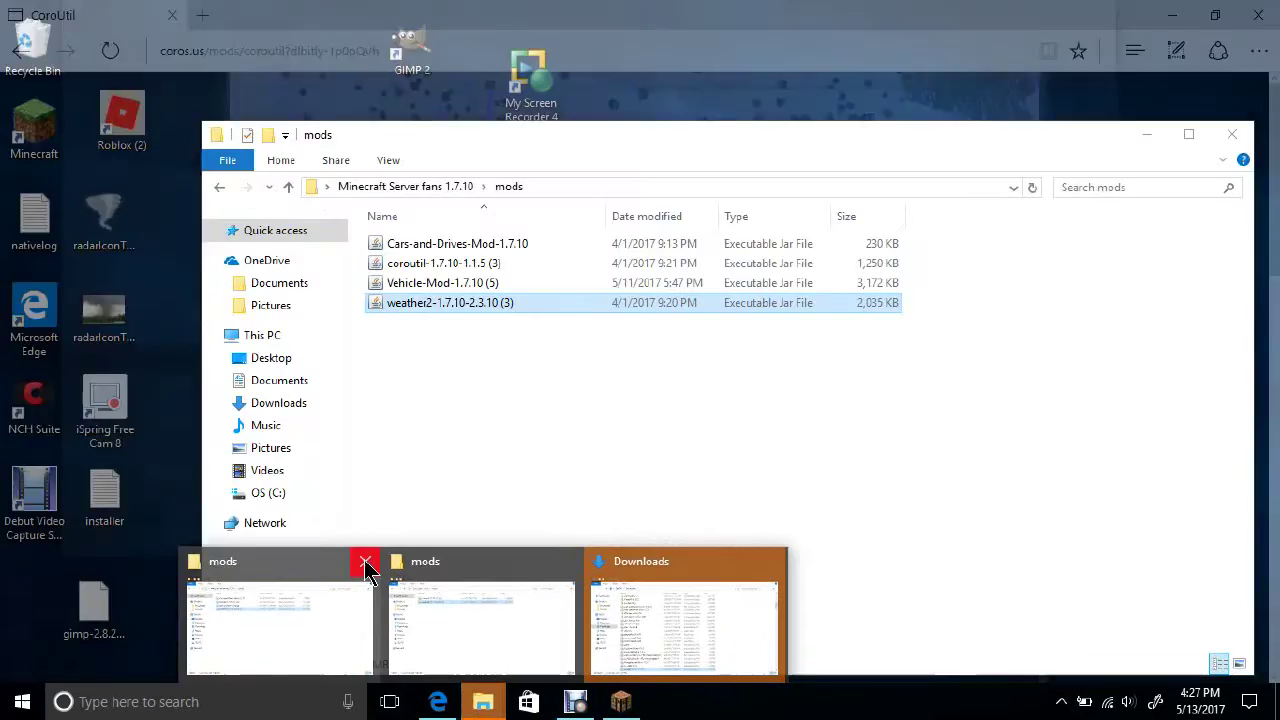
left_click(366, 561)
left_click(463, 561)
left_click(568, 562)
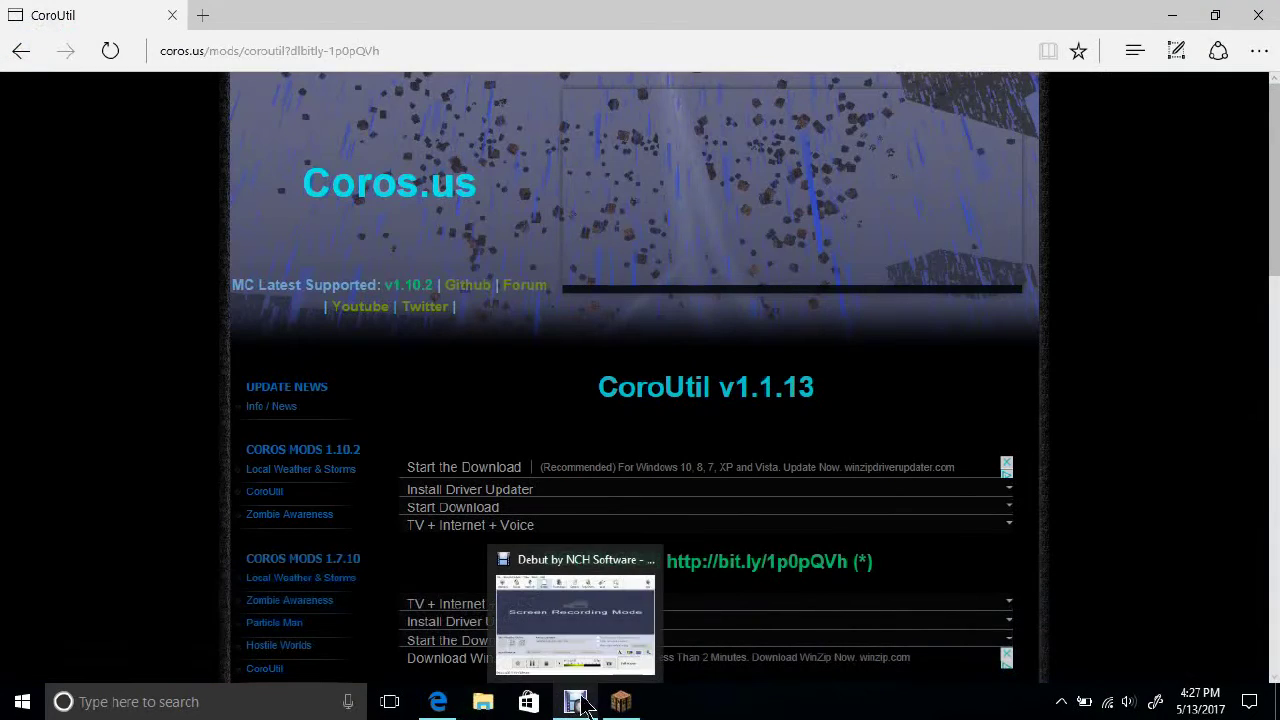
left_click(1166, 12)
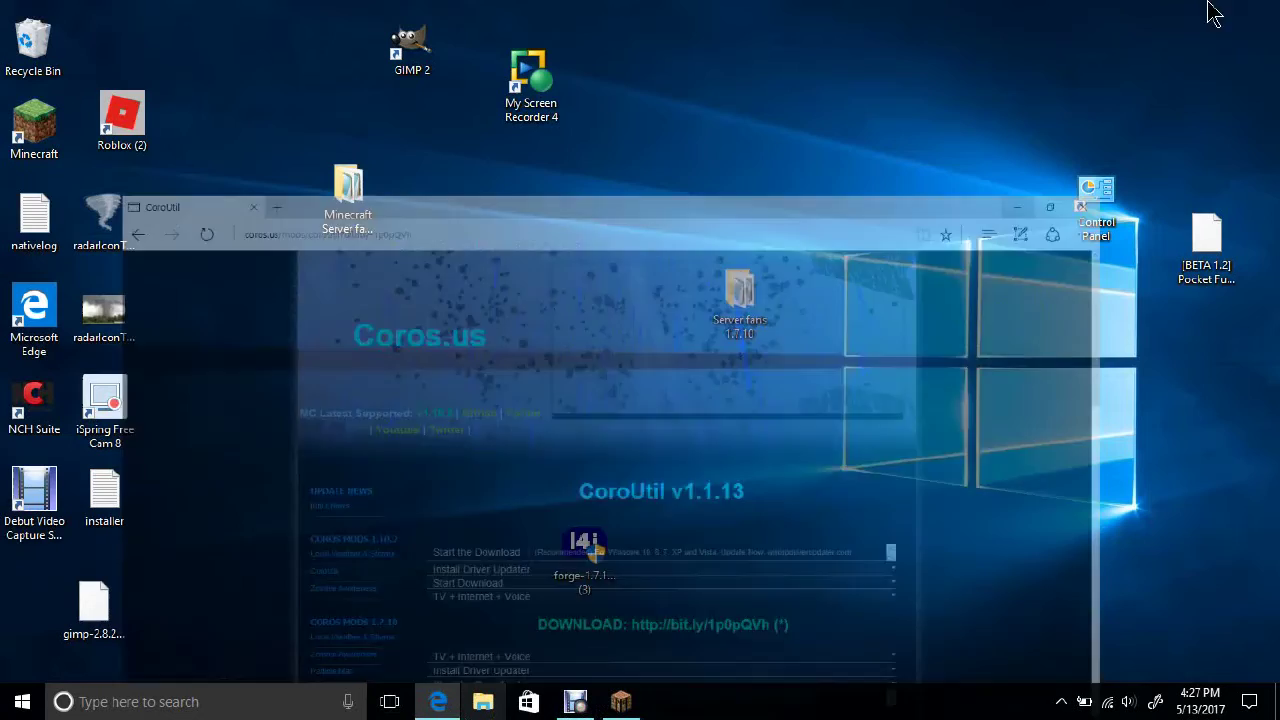
mouse_move(430, 706)
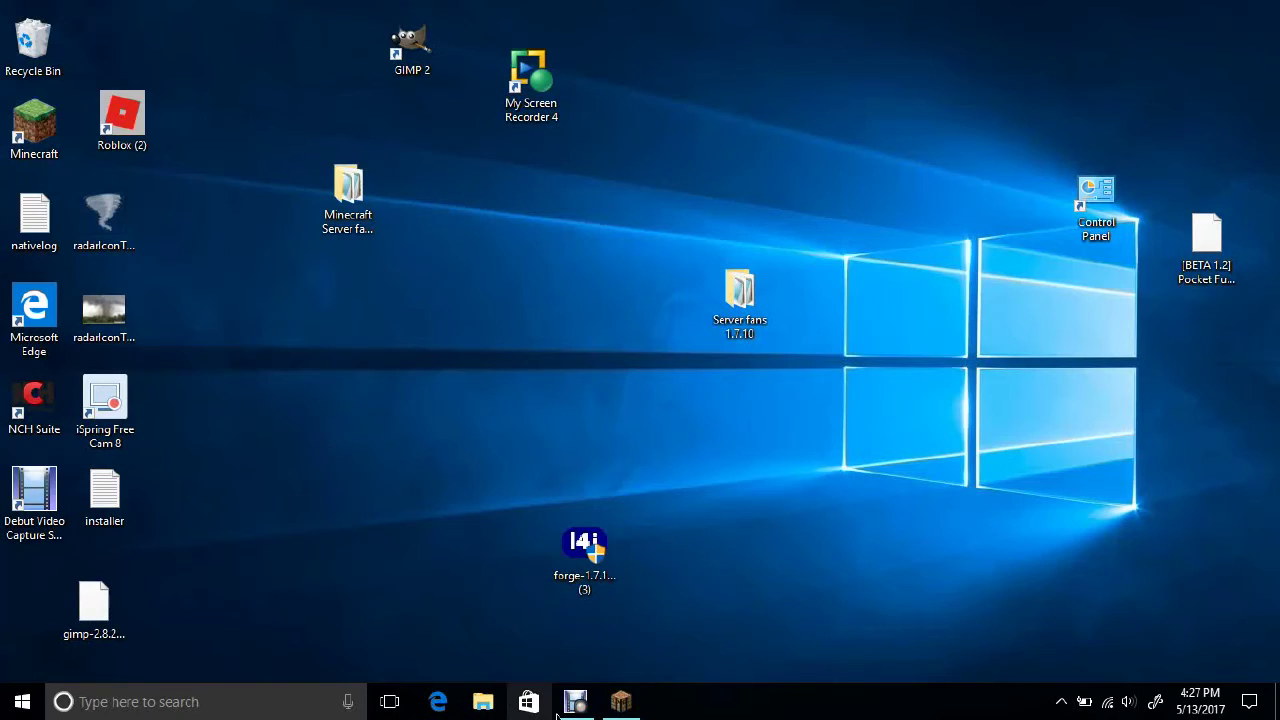
Open the Server fans 1.7.10 folder from the desktop and try to launch the forge-1.7.10-10.13.4.1558-1.7.10-universal jar.
double_click(762, 302)
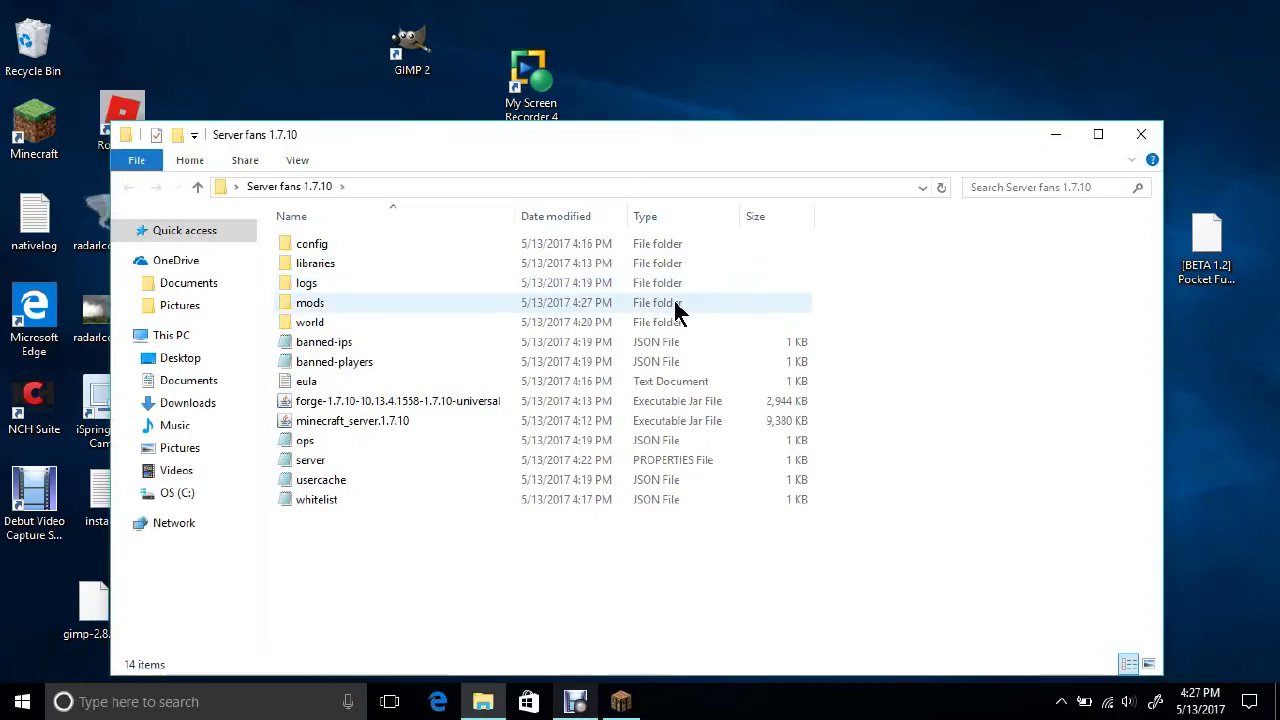
left_click(395, 401)
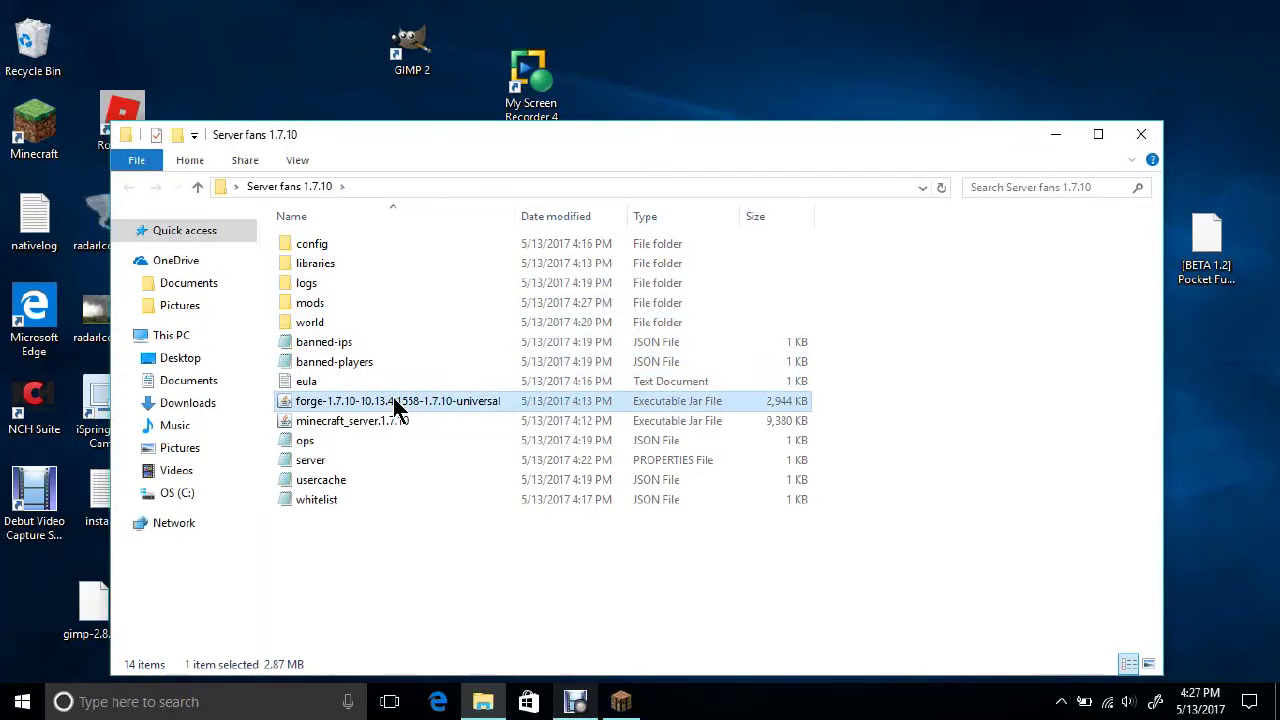
double_click(393, 400)
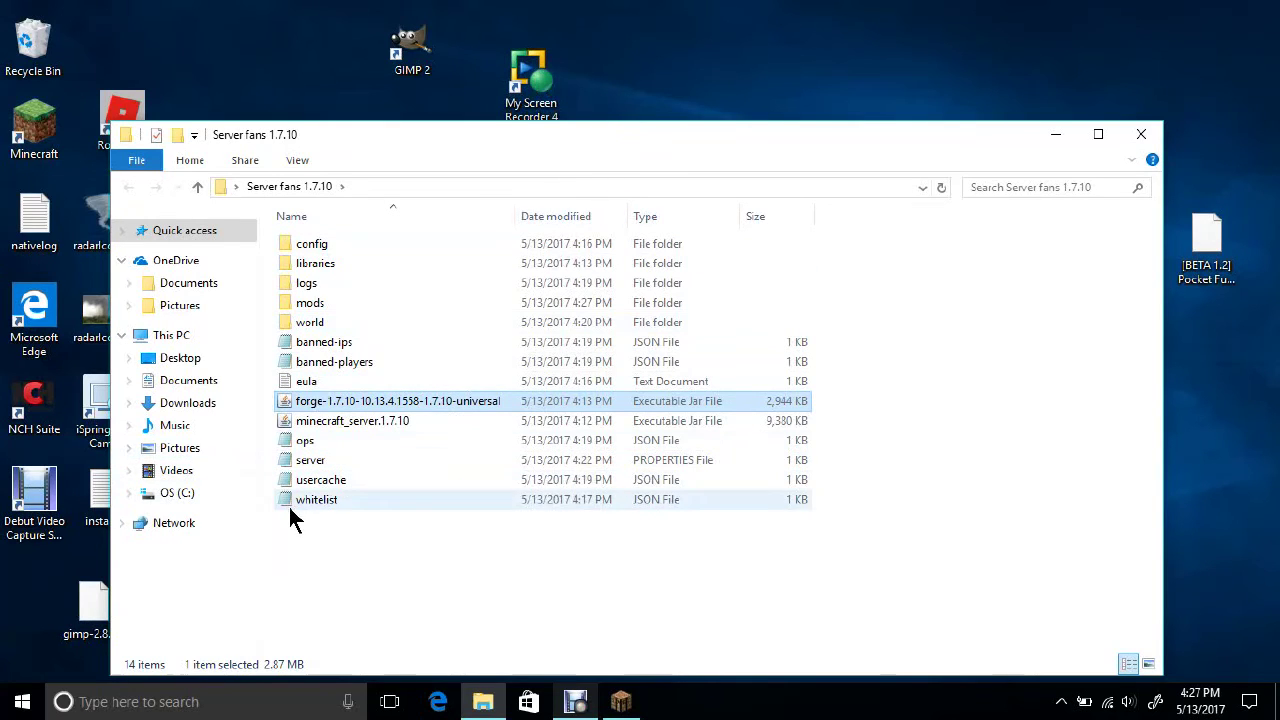
View the contents of the ops and banned-players files in Notepad and close each one.
left_click(341, 449)
double_click(341, 449)
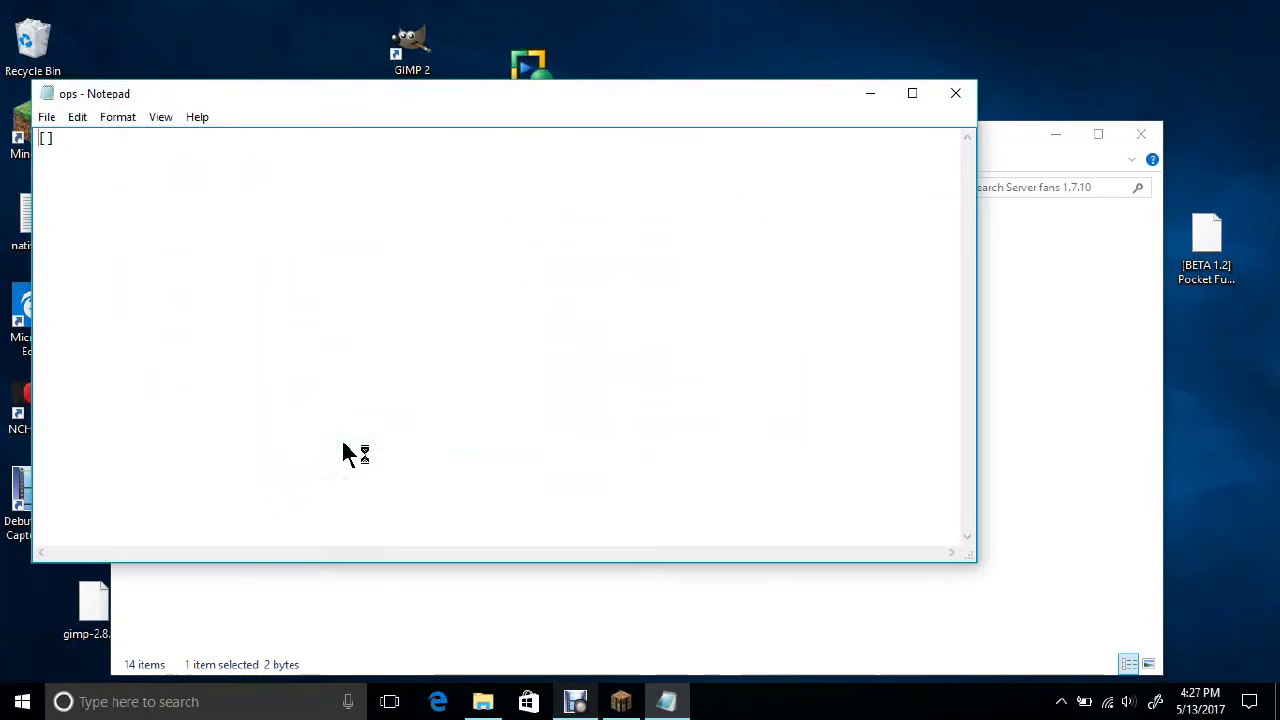
left_click(957, 100)
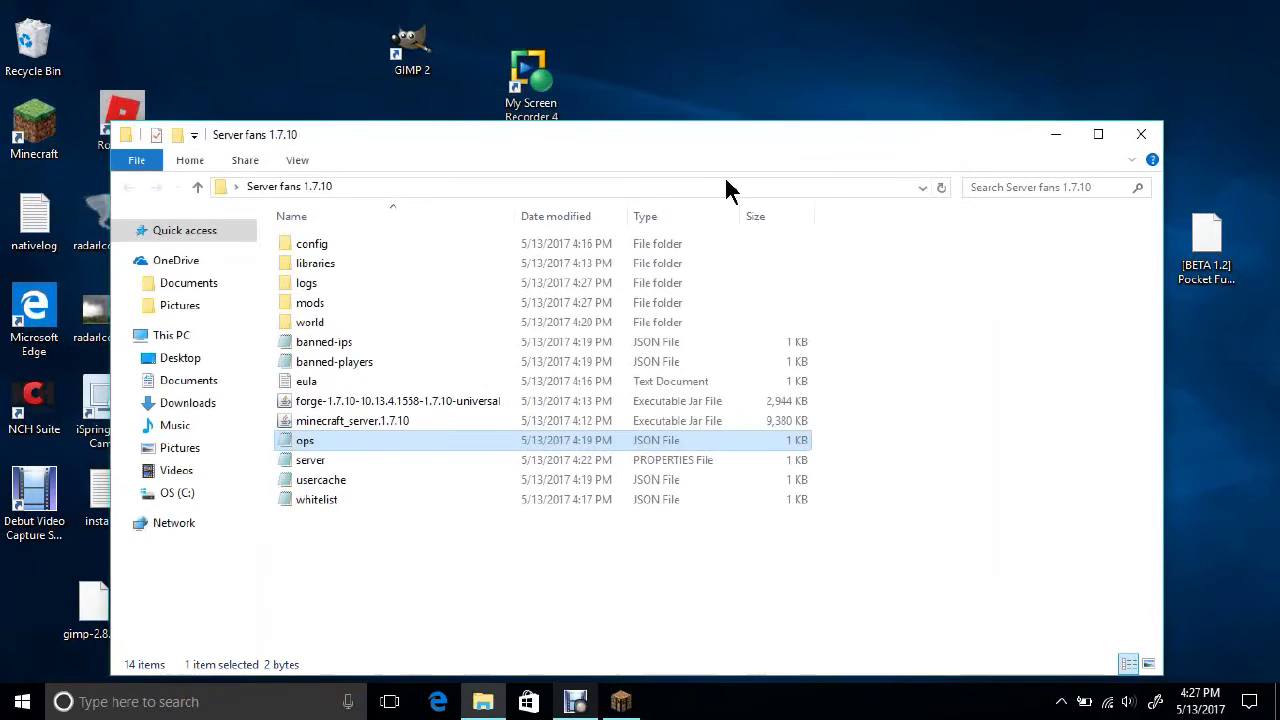
left_click(366, 378)
double_click(366, 378)
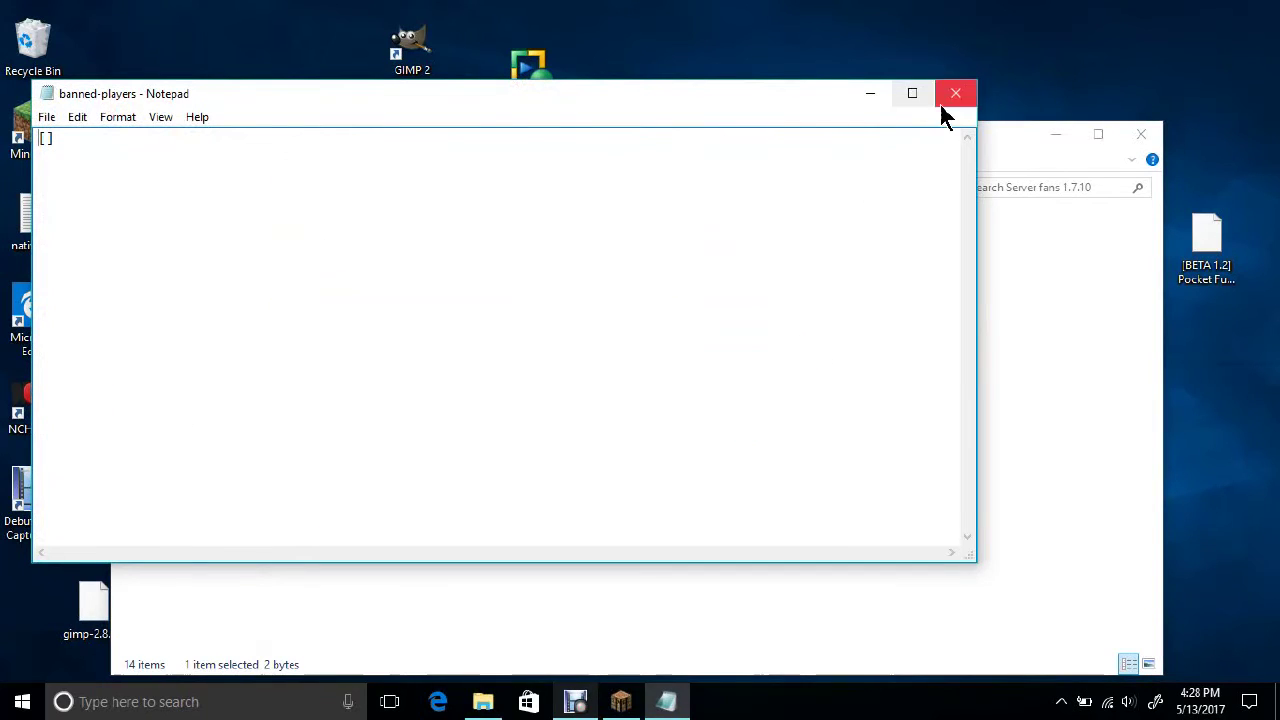
left_click(952, 95)
Try to launch the forge universal jar directly and with Java(TM) Platform SE binary.
left_click(351, 408)
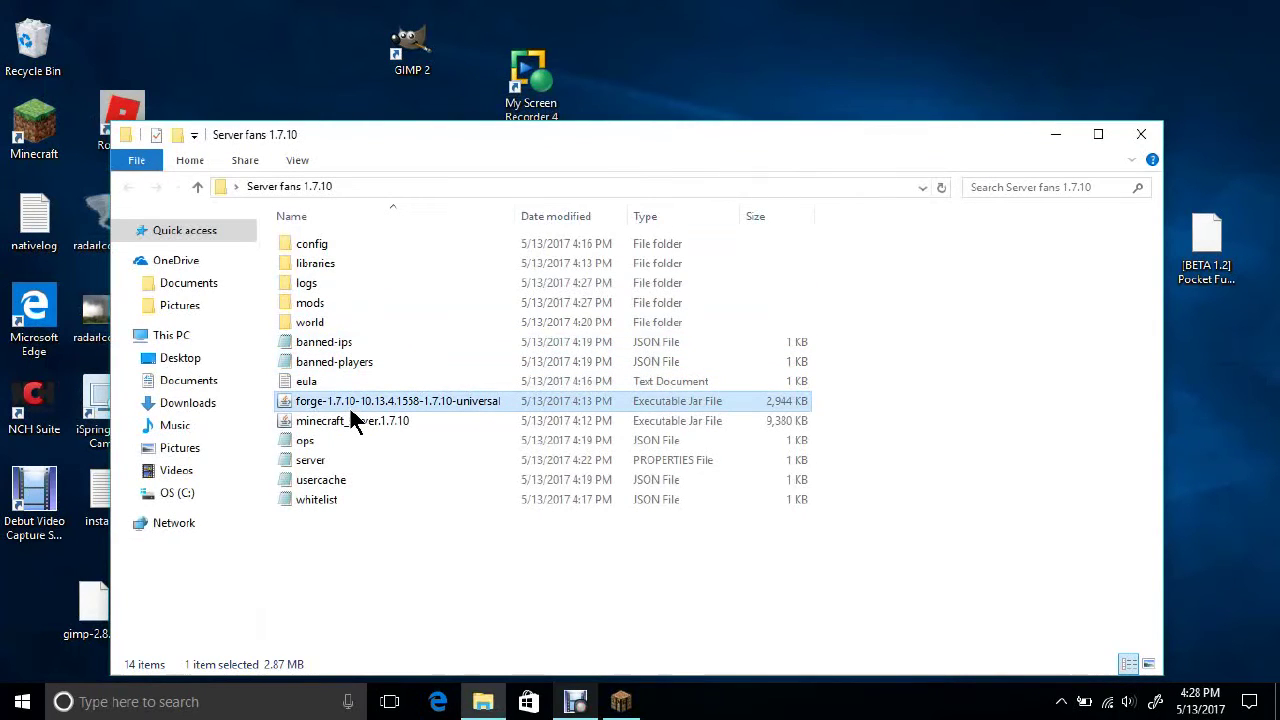
double_click(357, 407)
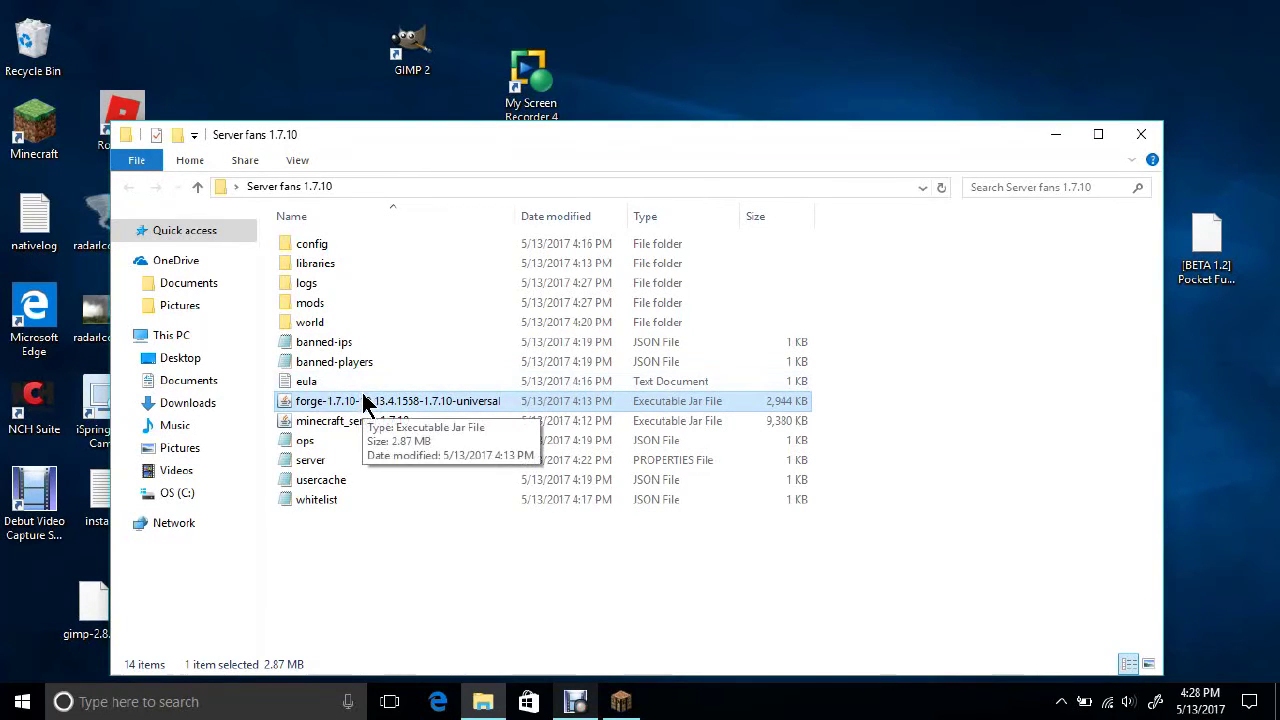
right_click(366, 398)
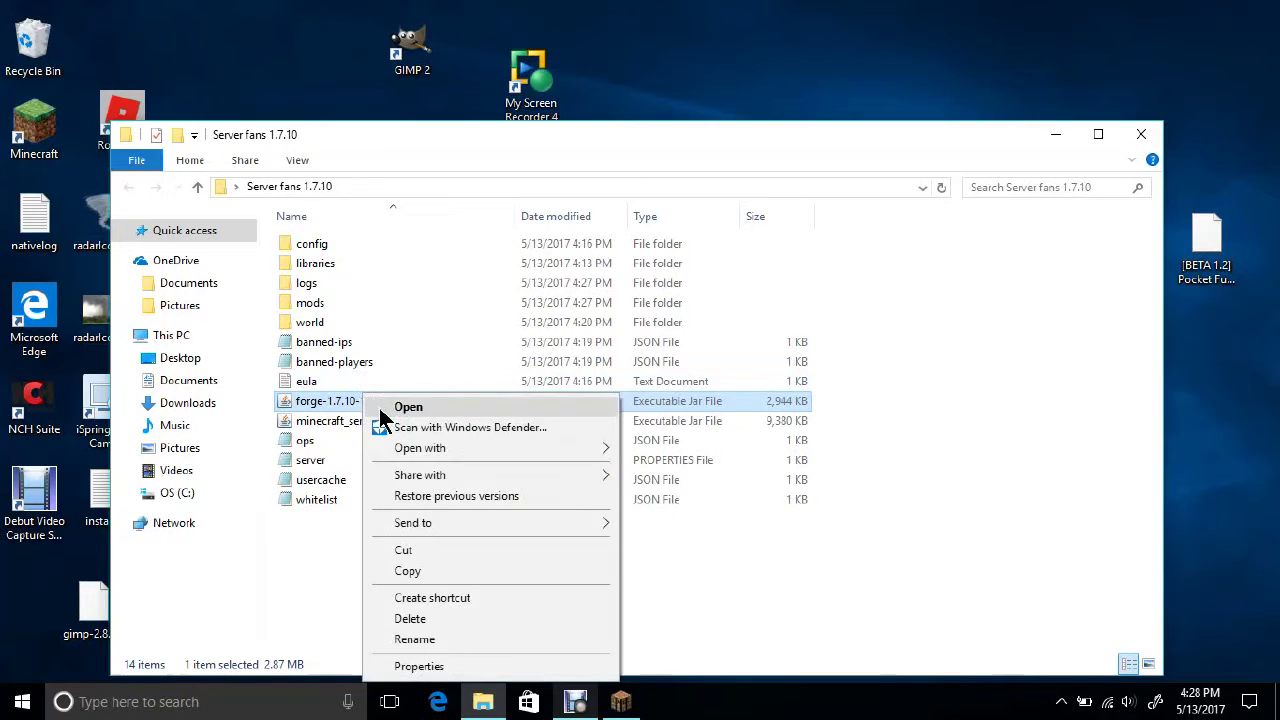
mouse_move(432, 473)
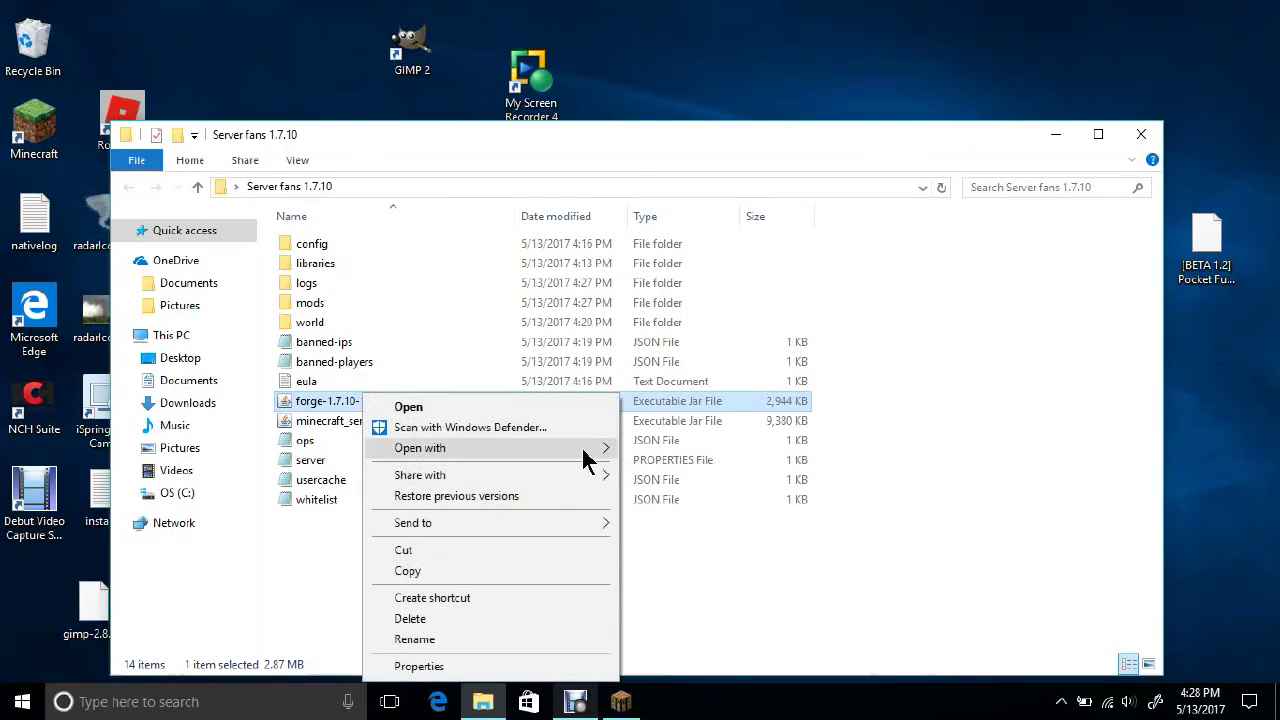
mouse_move(586, 458)
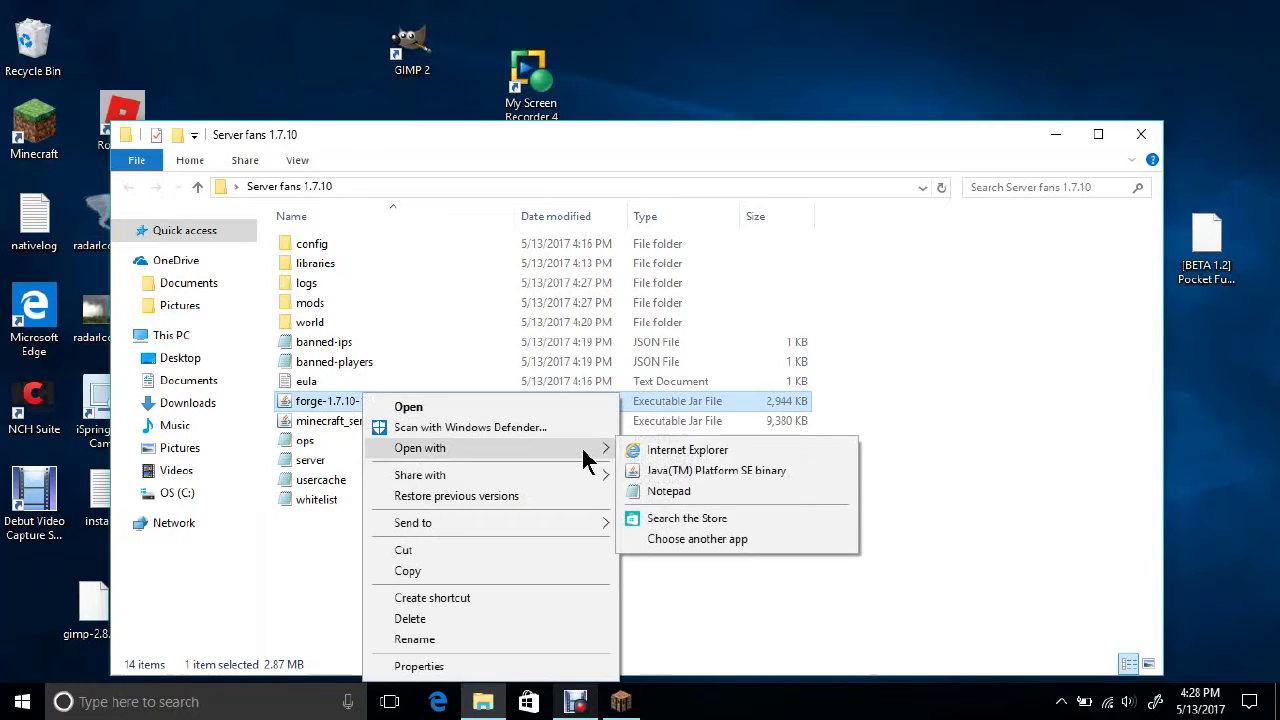
left_click(724, 470)
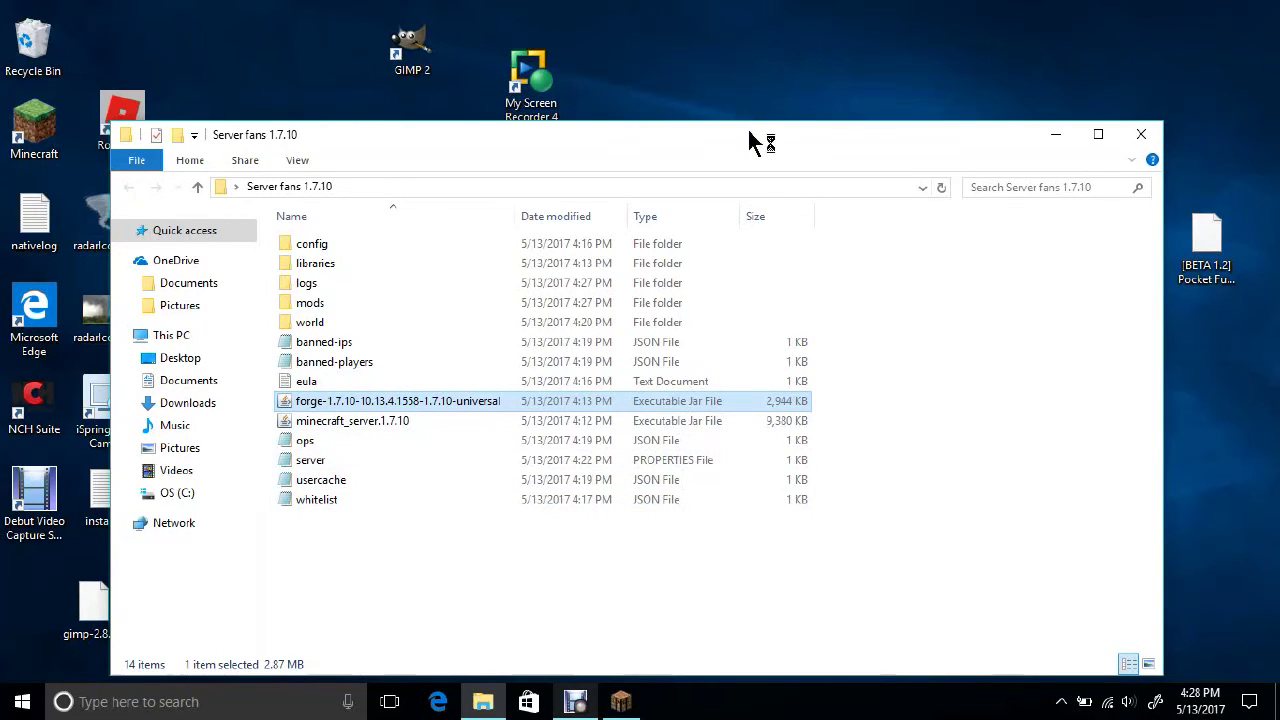
Launch the forge-1.7.10-10.13.4.1558-1.7.10-universal jar and bring the Minecraft server window to the front.
left_click_drag(750, 141, 727, 118)
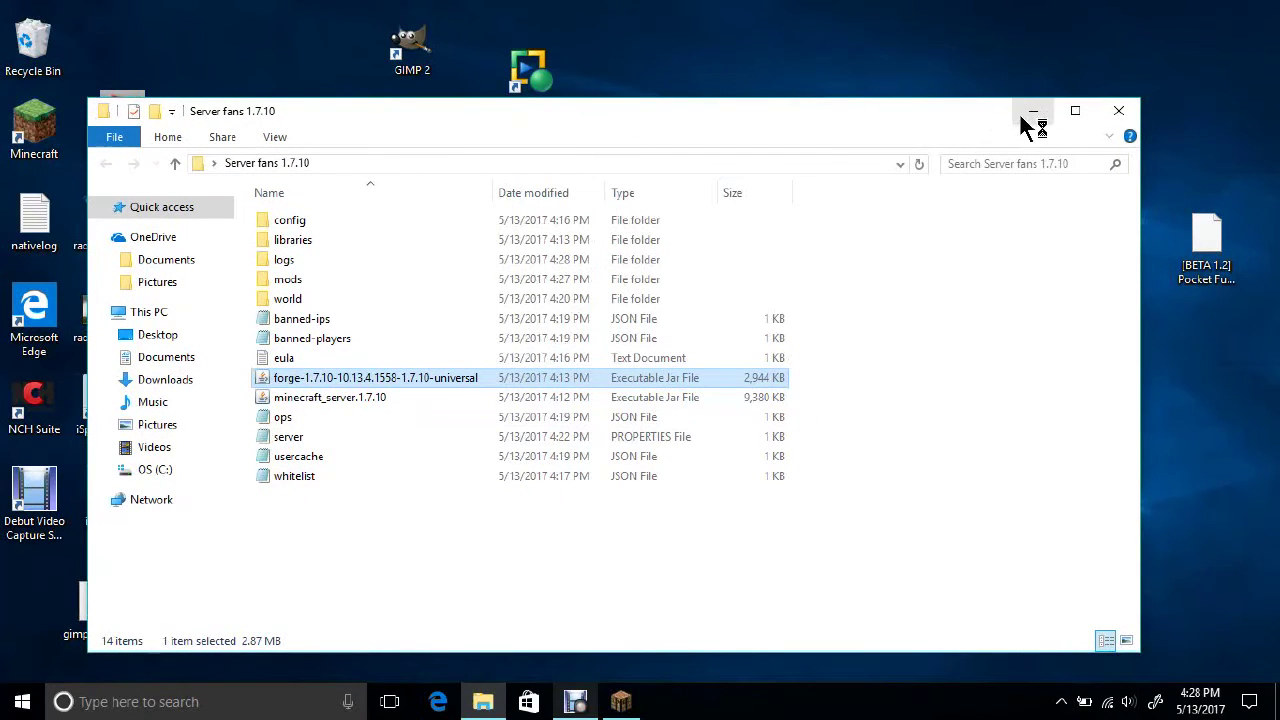
right_click(560, 384)
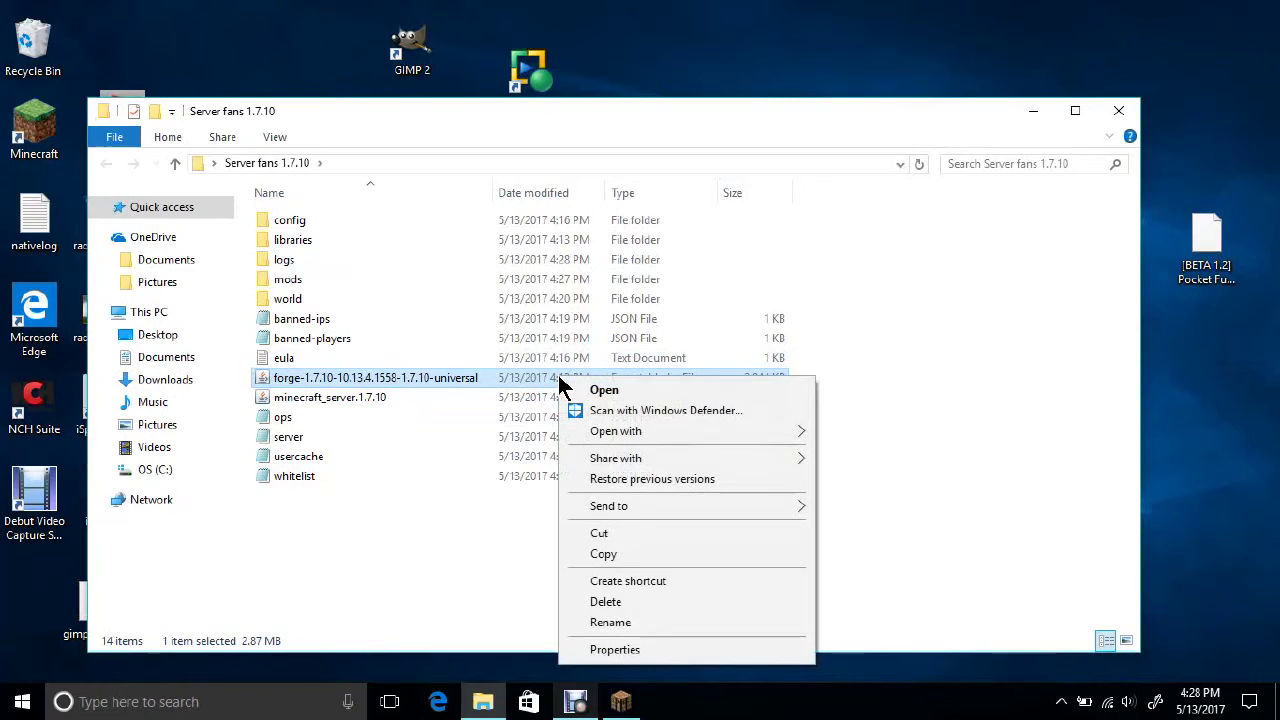
left_click(589, 396)
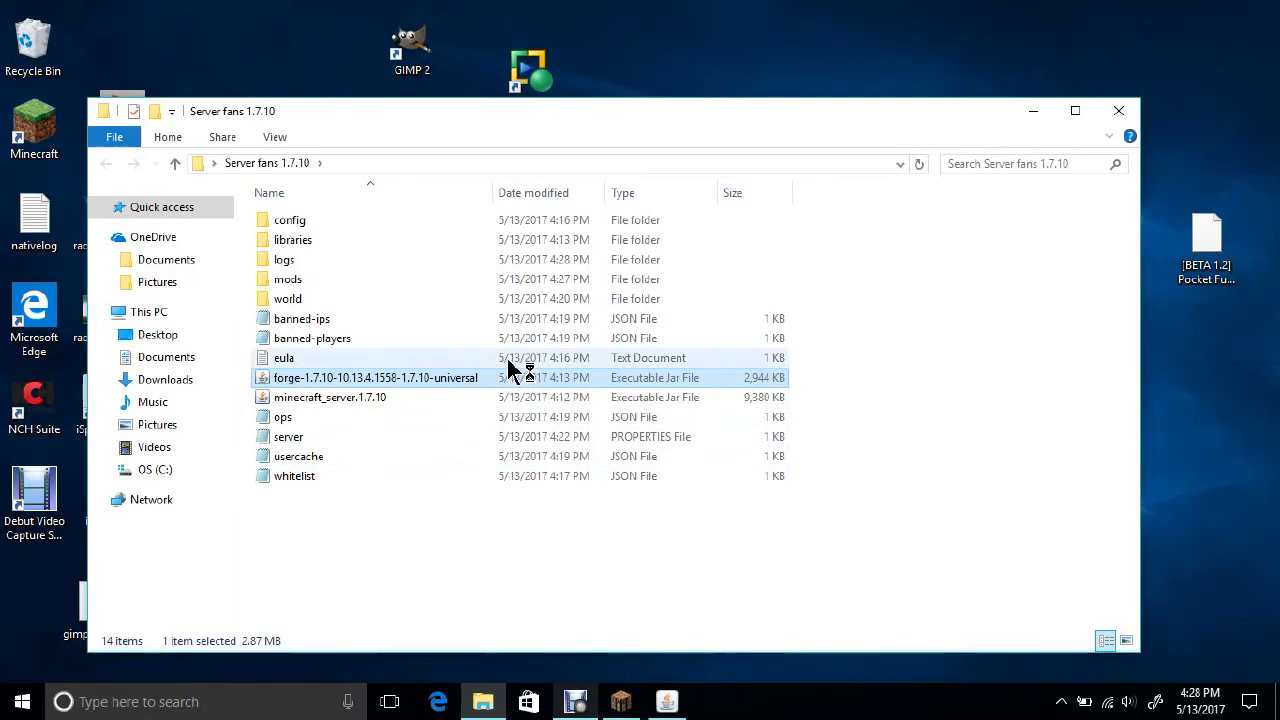
left_click(667, 701)
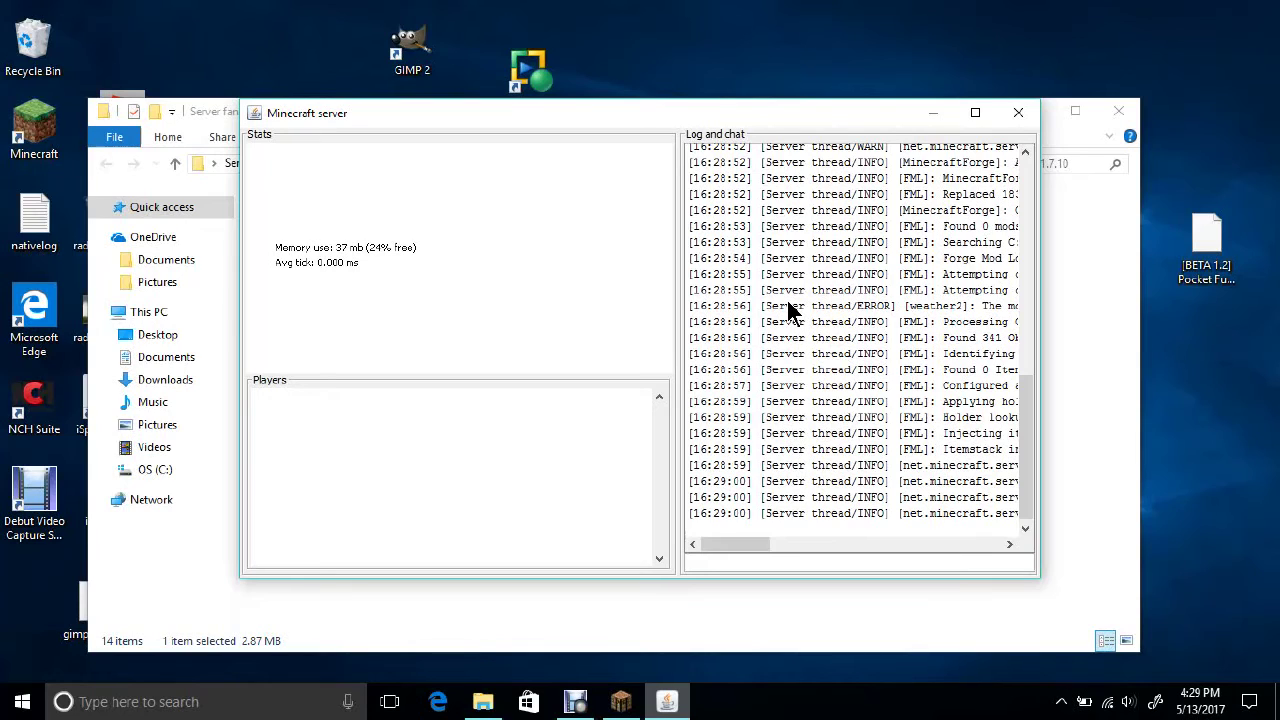
Open the server properties file from the Server fans 1.7.10 folder in Notepad and check the running server's log.
left_click(933, 113)
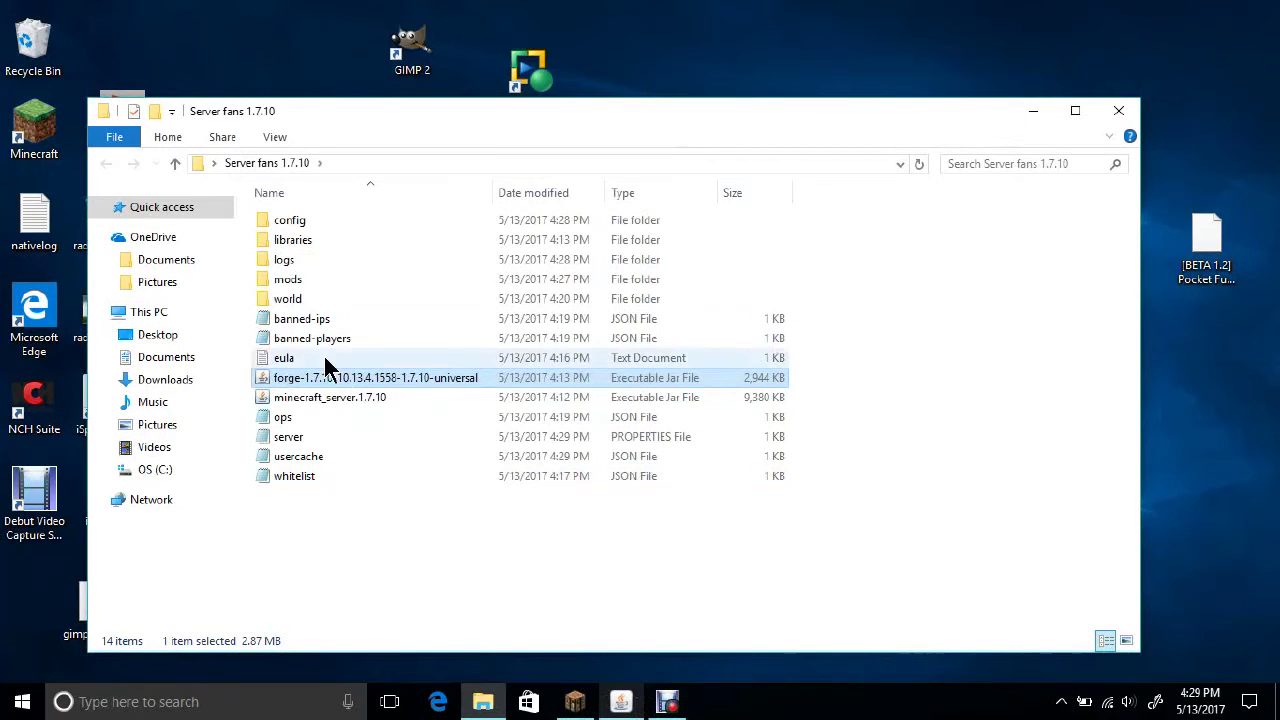
double_click(306, 440)
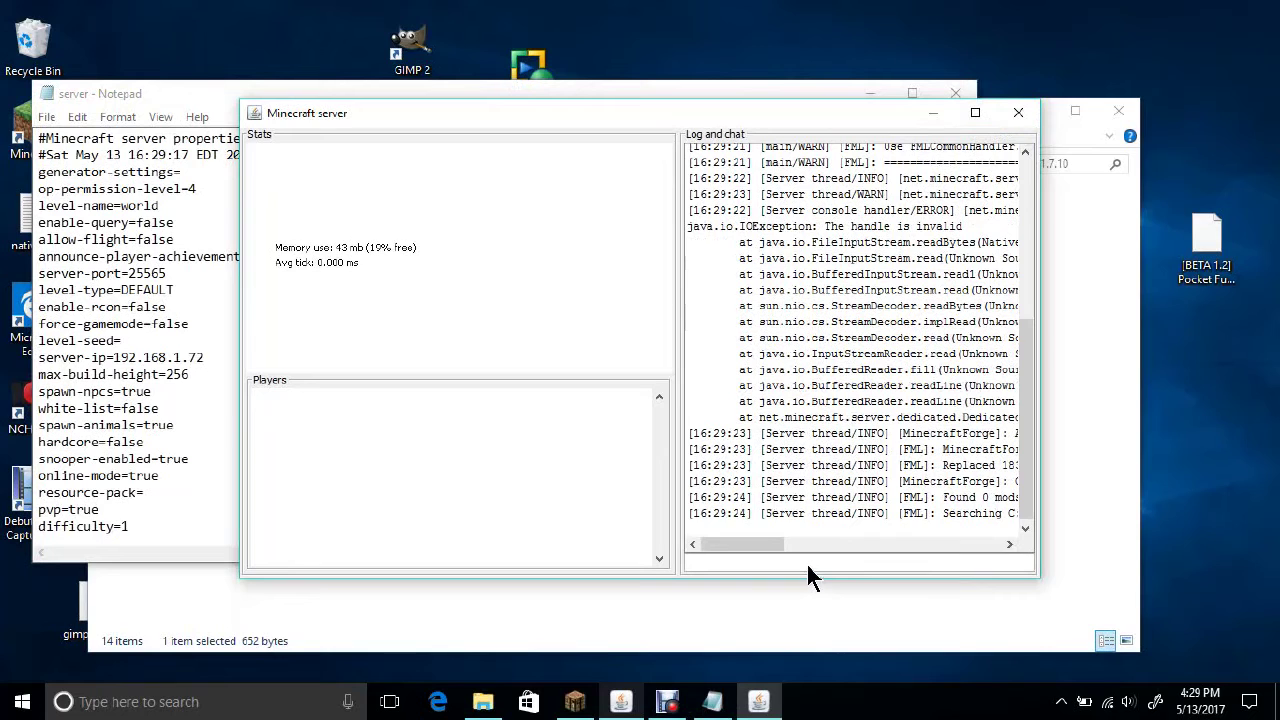
left_click(935, 113)
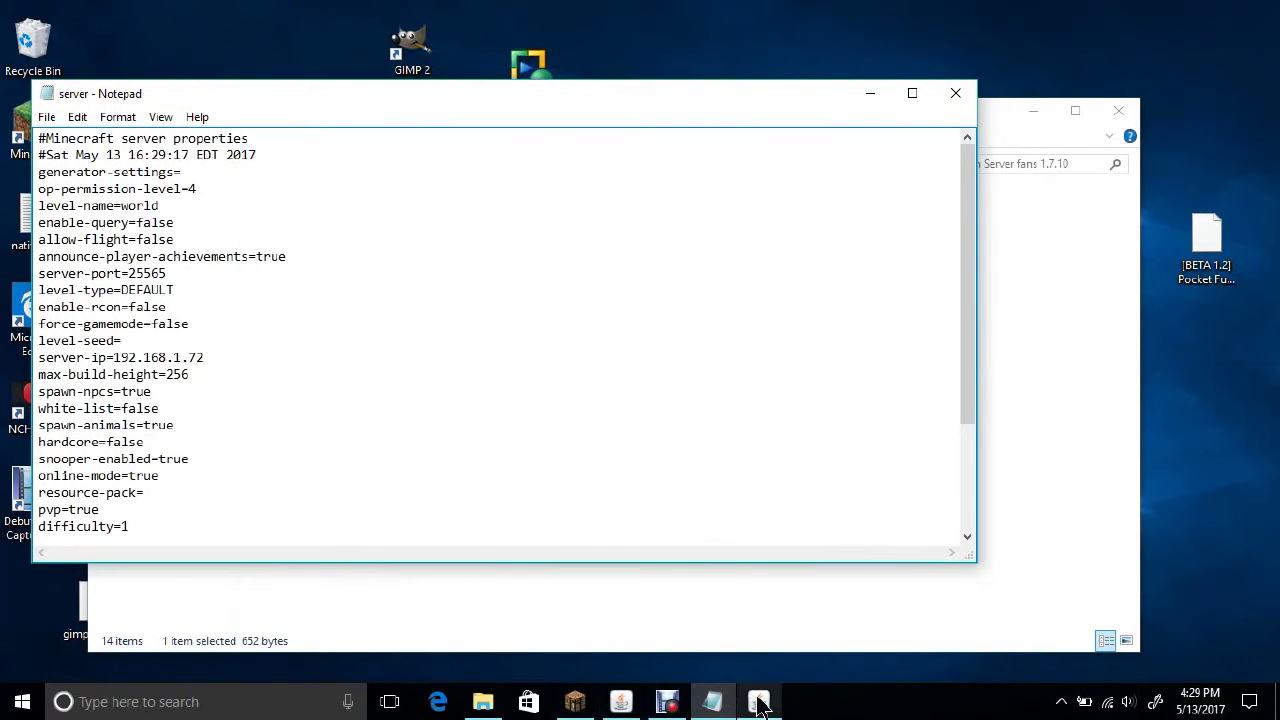
left_click(622, 706)
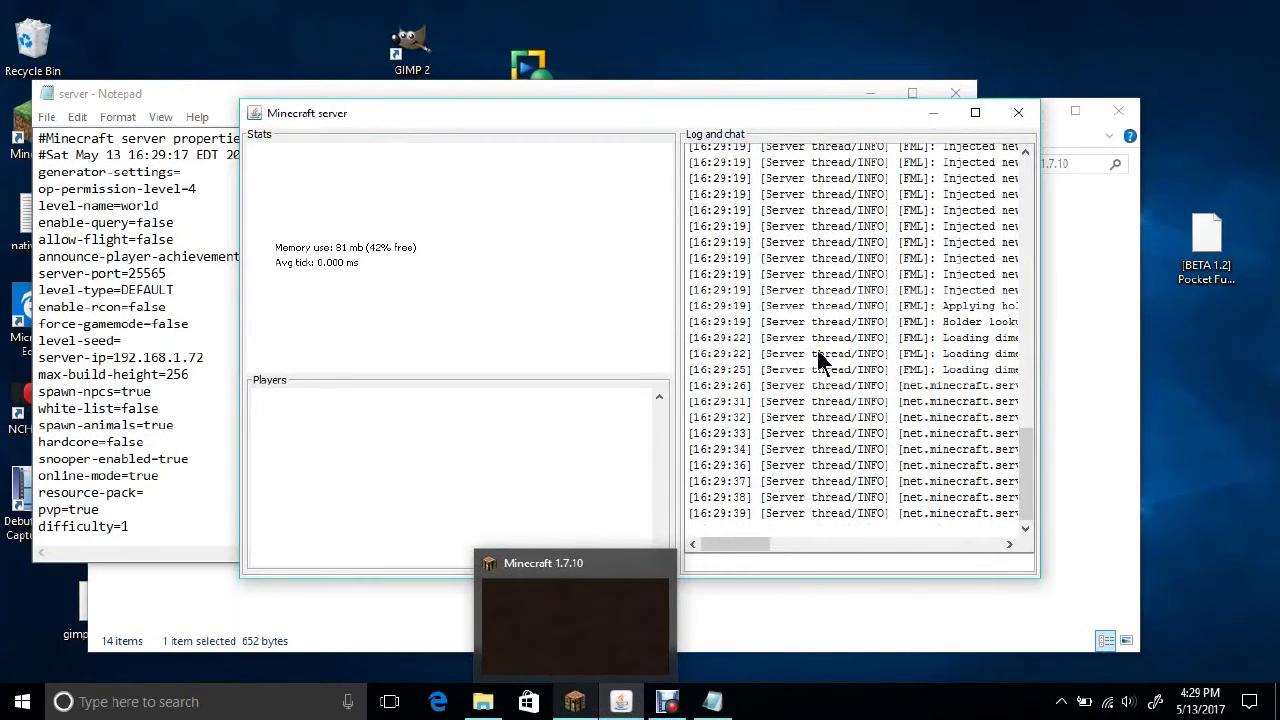
left_click(921, 114)
Switch to Minecraft 1.7.10 and start adding a new server to the multiplayer list.
left_click(575, 702)
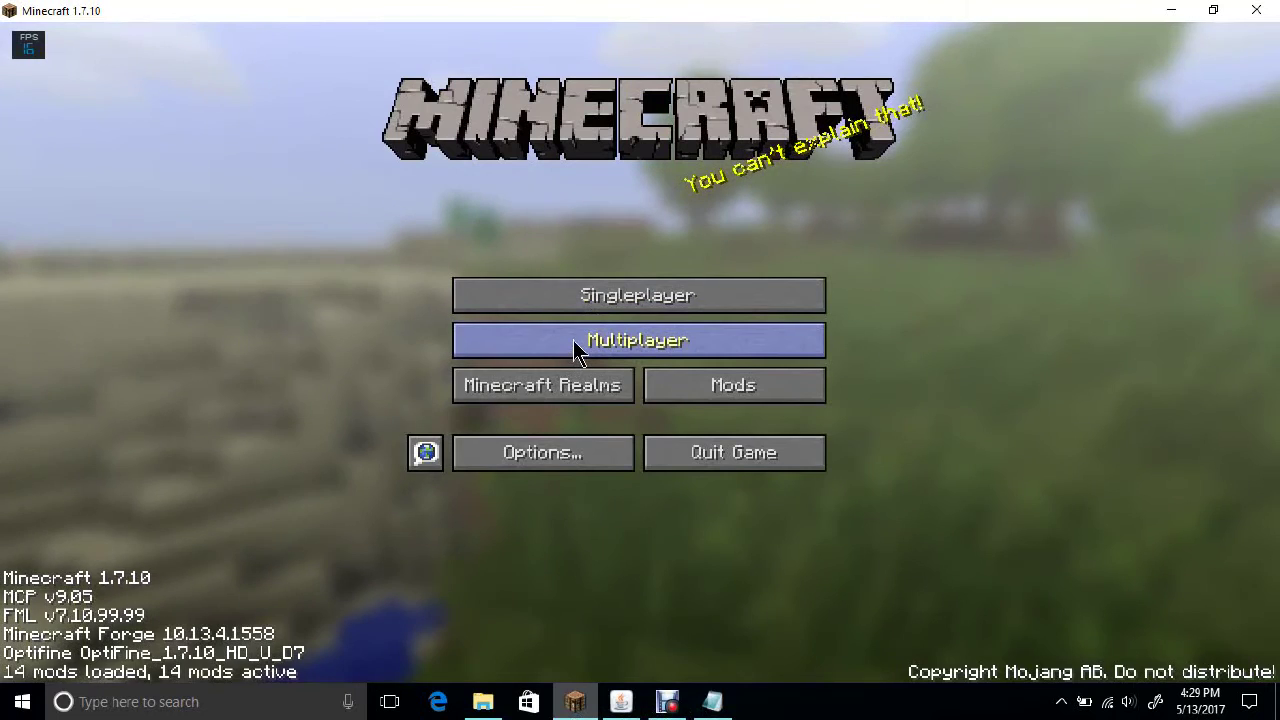
left_click(571, 346)
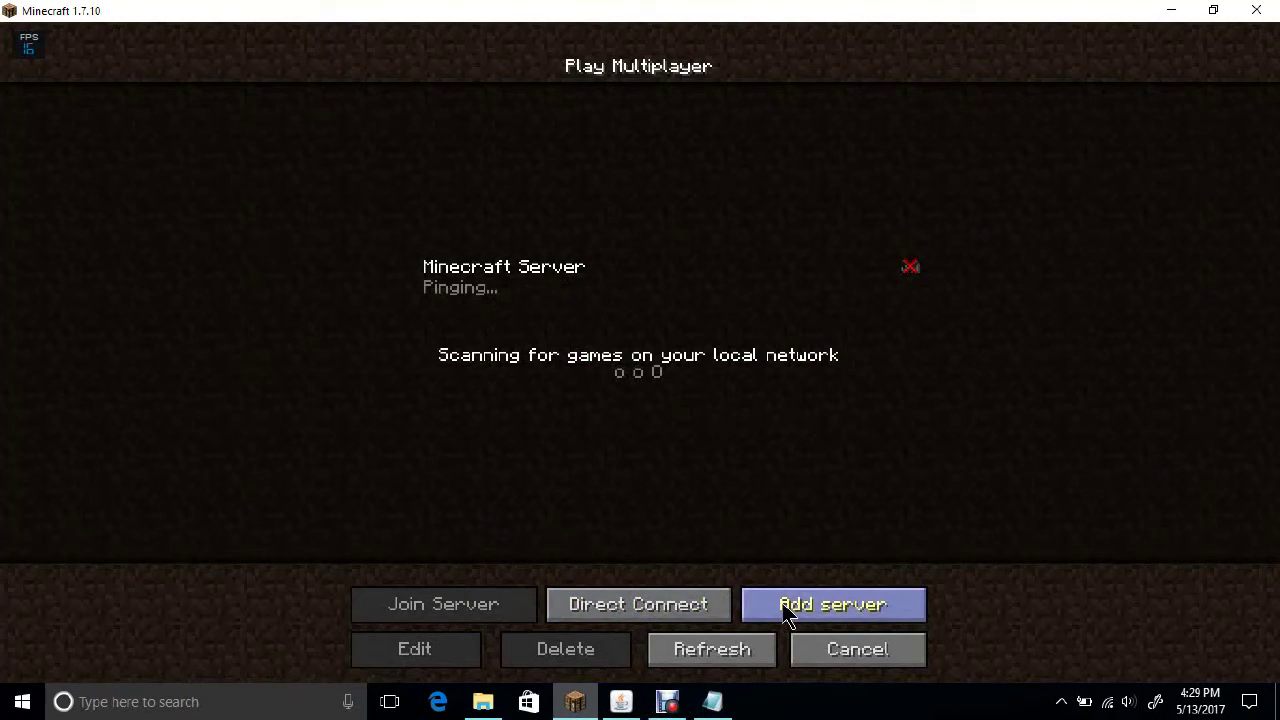
left_click(826, 607)
Replace the default server name with "tornado time server for my fans".
left_click(670, 252)
left_click(623, 169)
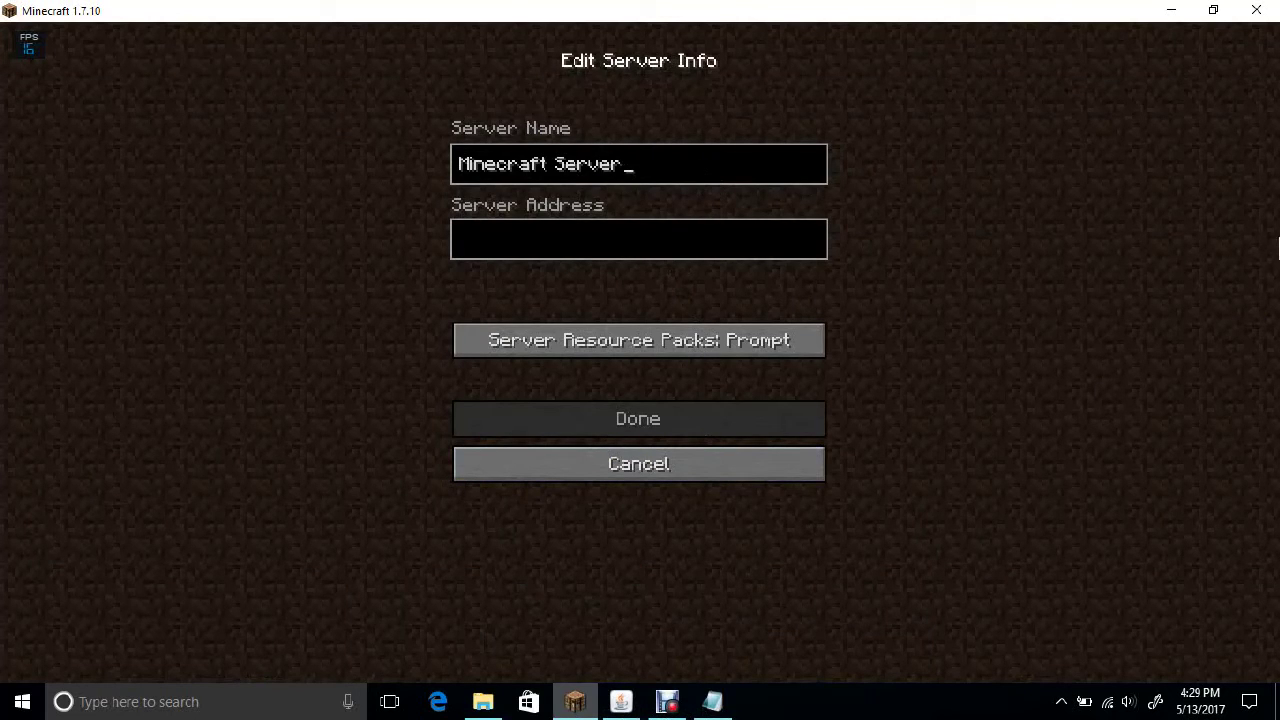
key("BackSpace")
key("BackSpace")
key("BackSpace")
key("BackSpace")
key("BackSpace")
key("BackSpace")
key("BackSpace")
key("BackSpace")
key("BackSpace")
key("BackSpace")
key("BackSpace")
key("BackSpace")
key("BackSpace")
key("BackSpace")
key("BackSpace")
key("BackSpace")
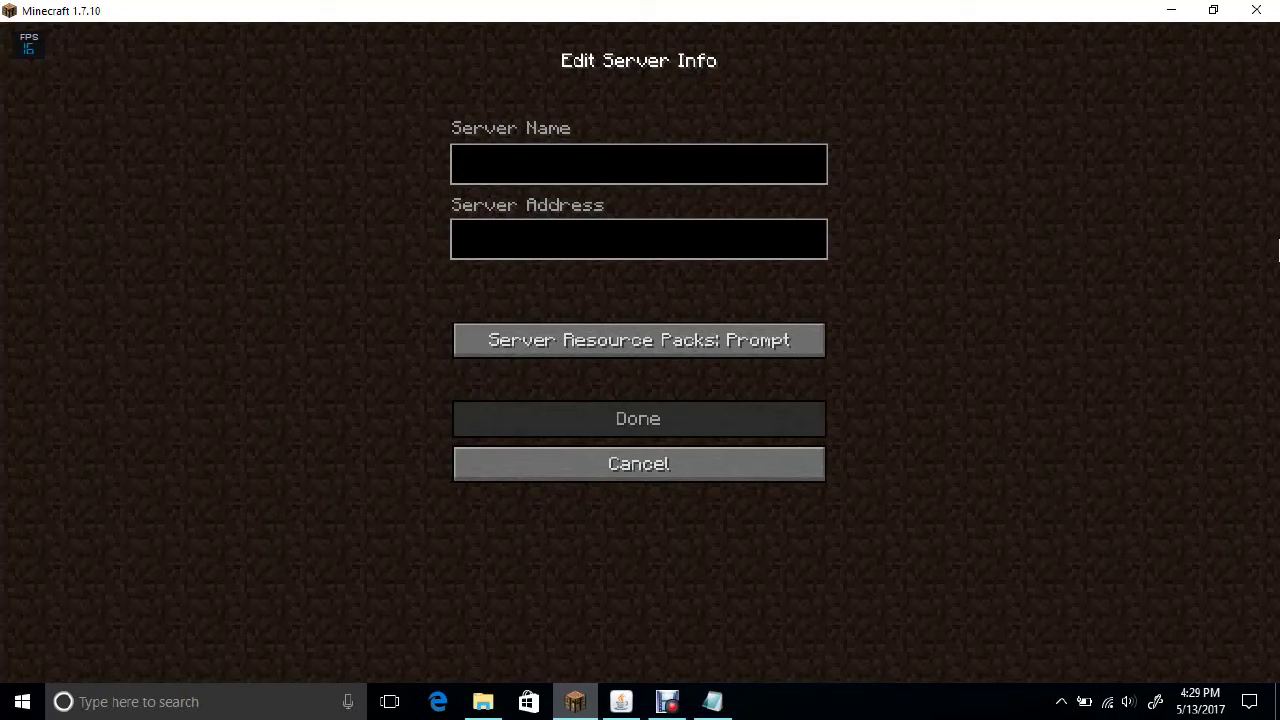
type("tornado time server")
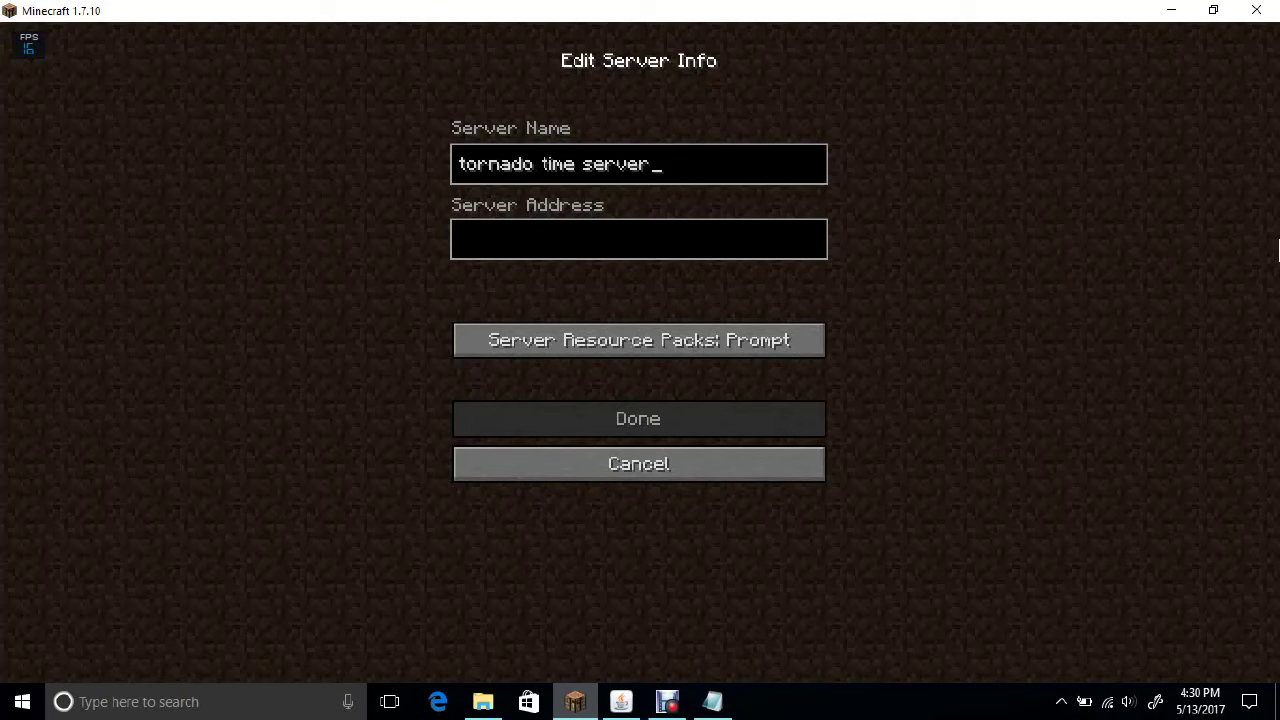
type(" for my fans")
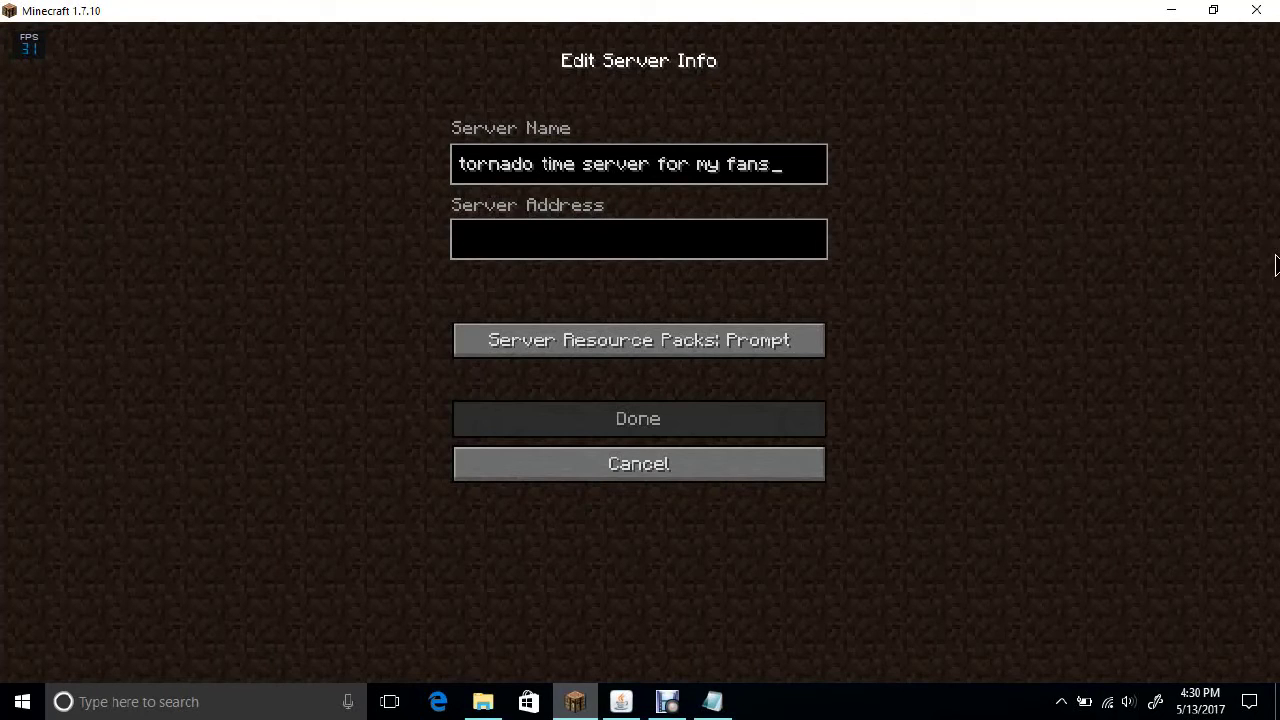
Set the server address to the server-ip from the properties file, 192.168.1.72, and save the server entry.
left_click(629, 238)
type("1")
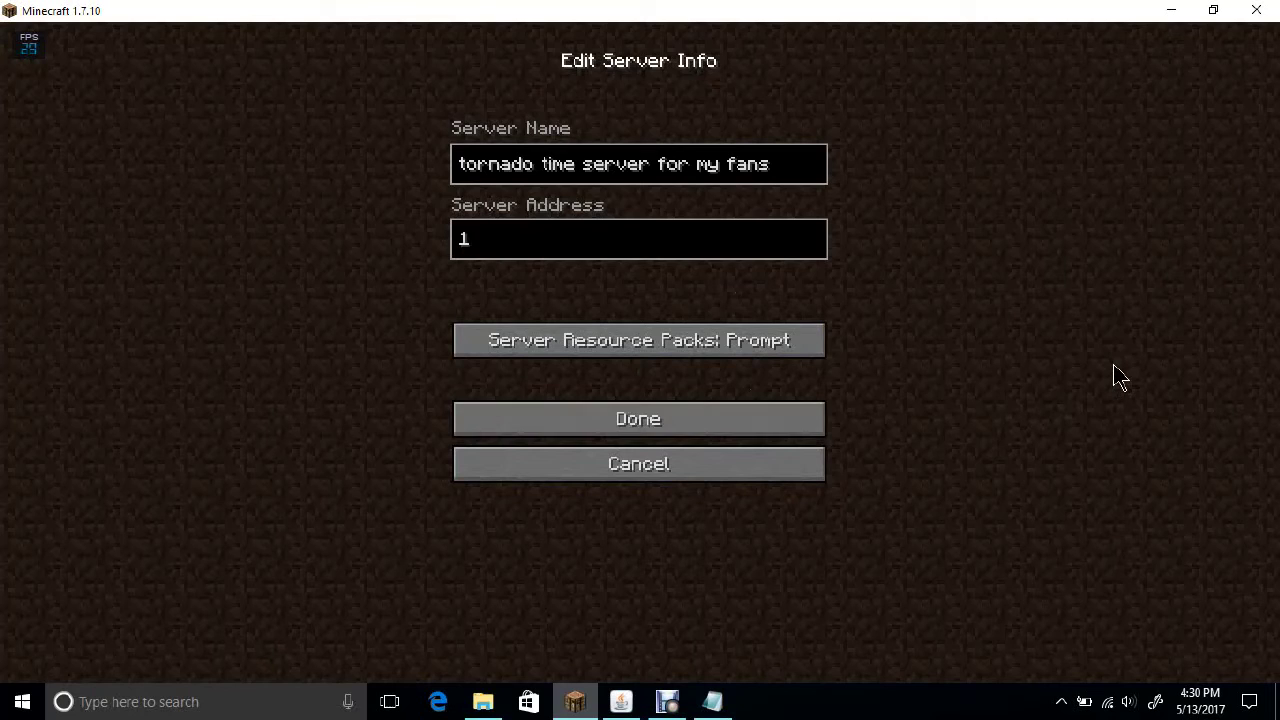
type("92.168")
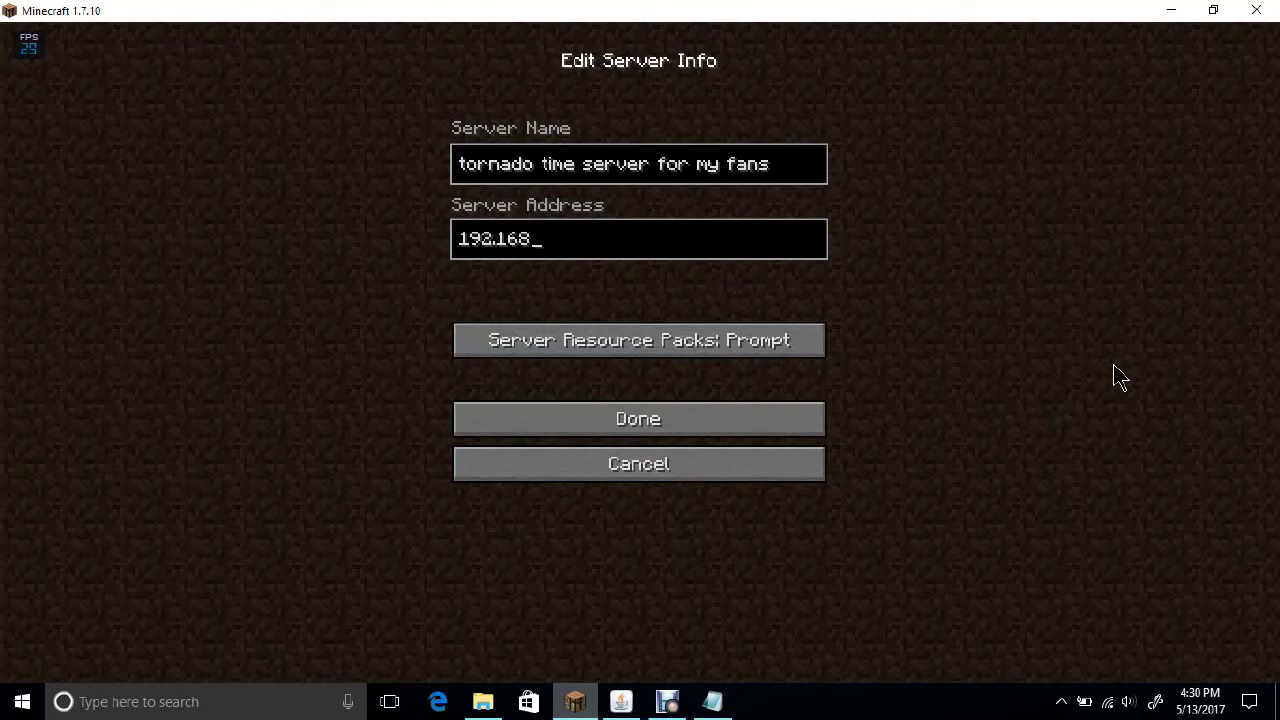
left_click(713, 701)
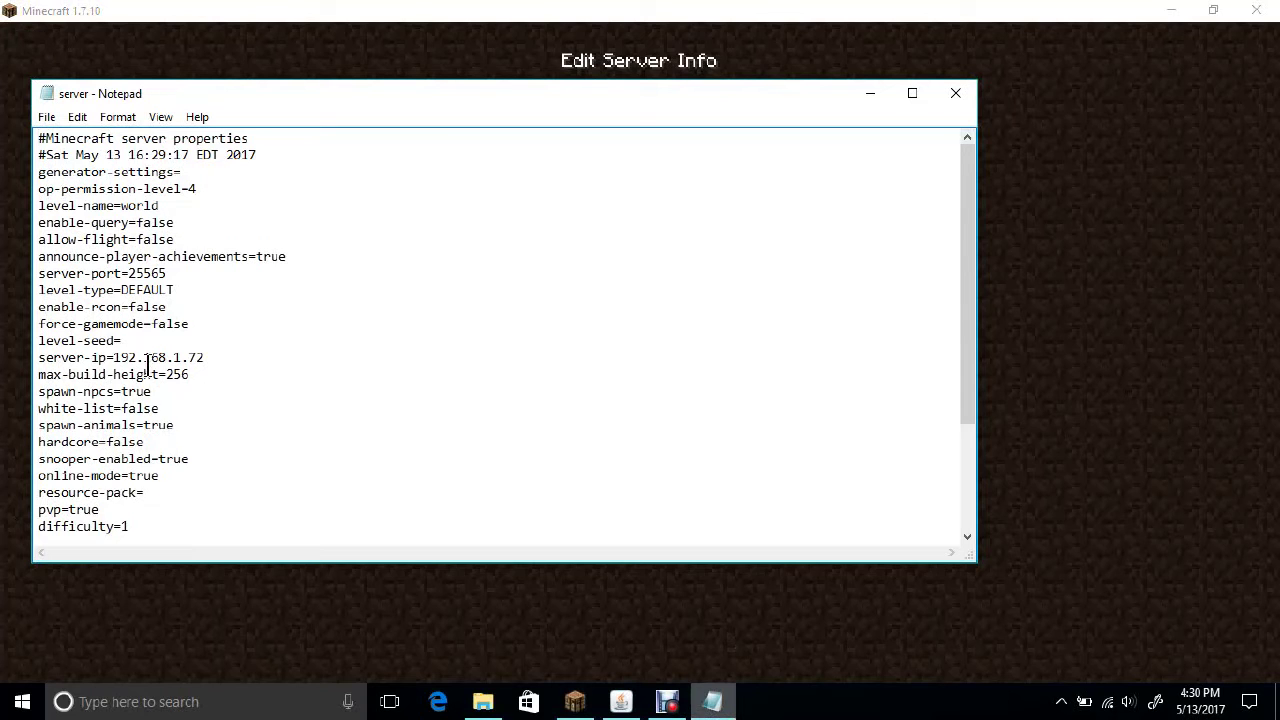
left_click(866, 94)
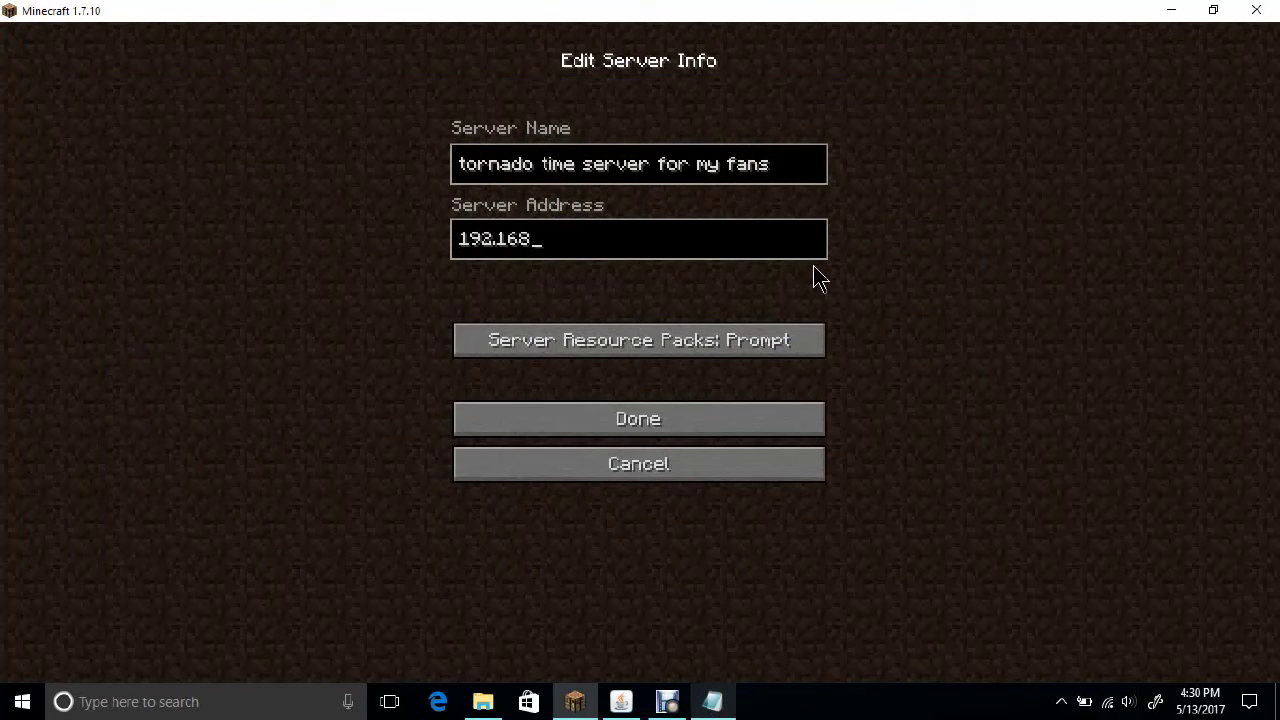
type("72")
left_click(700, 418)
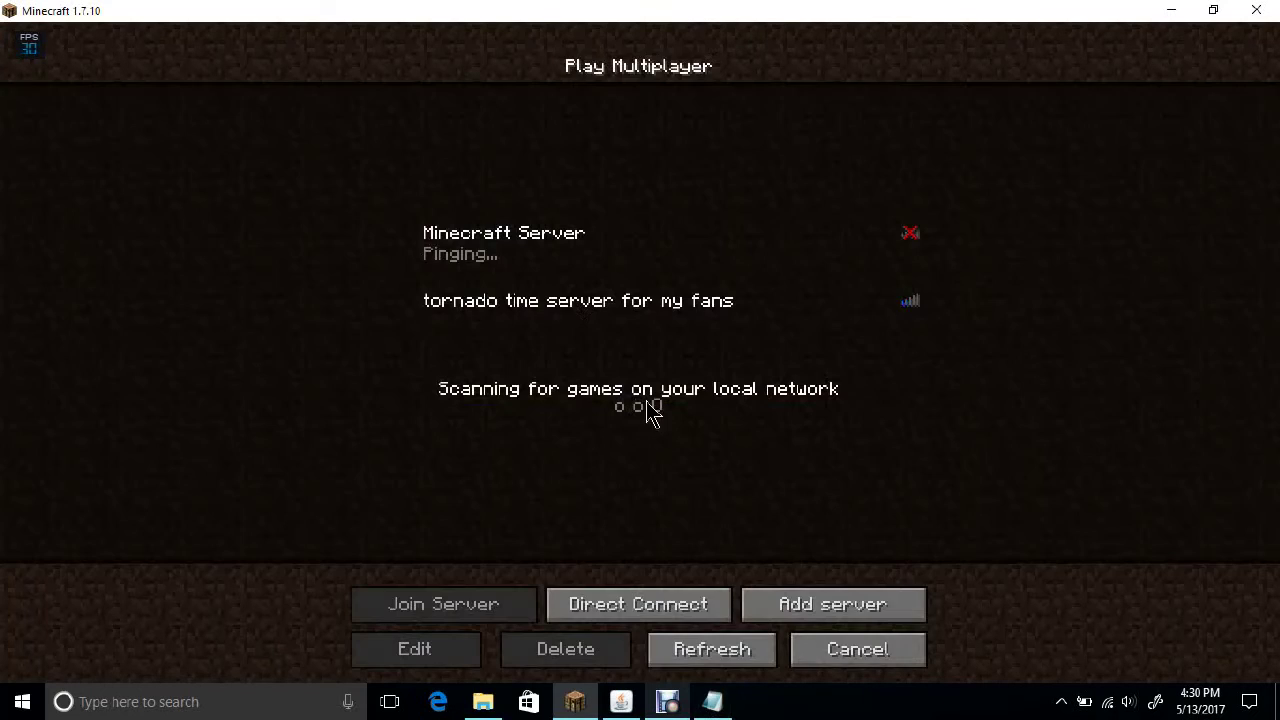
Select the "tornado time server for my fans" entry and open Direct Connect.
left_click(553, 333)
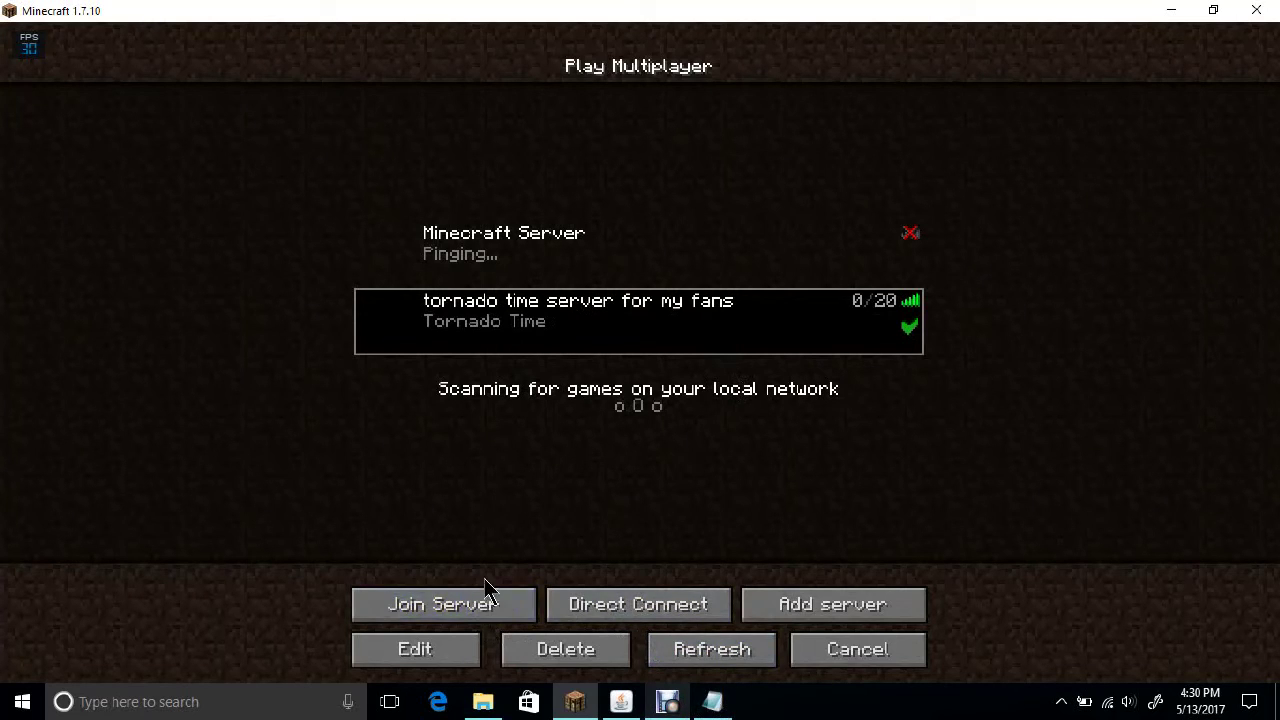
left_click(585, 606)
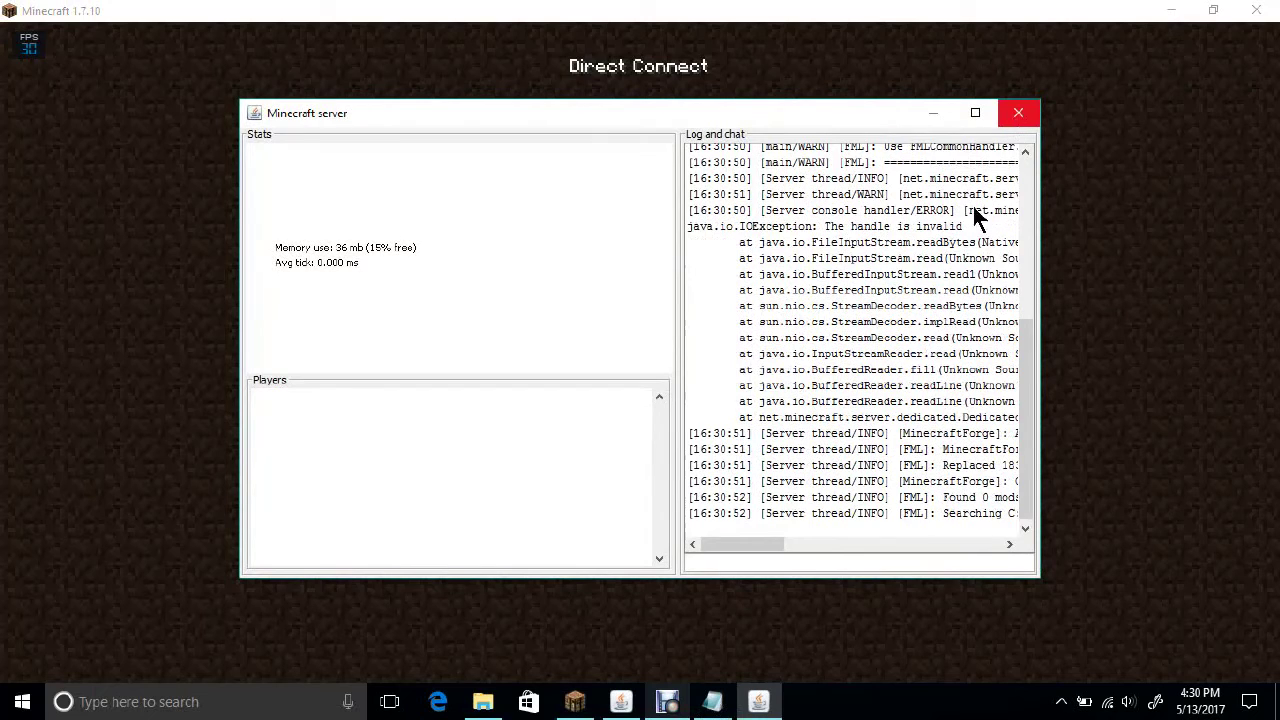
Enter the stop command in the console of the newly opened Minecraft server window.
type("sto")
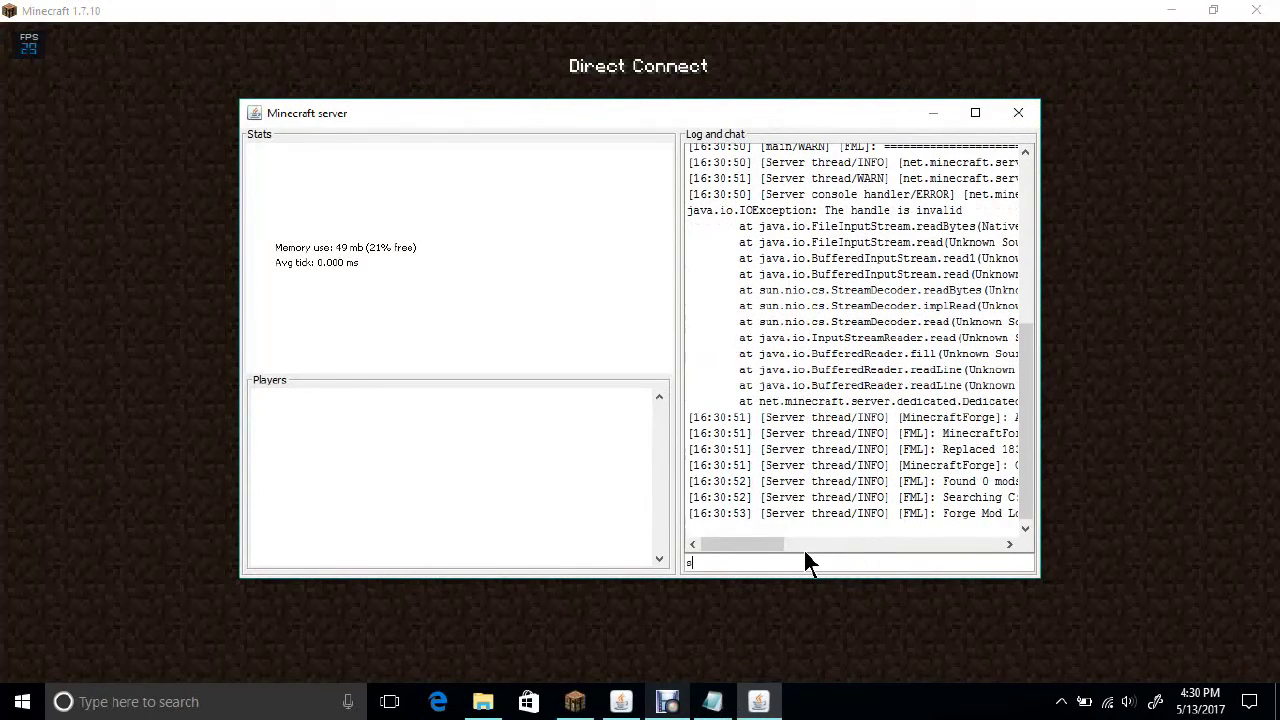